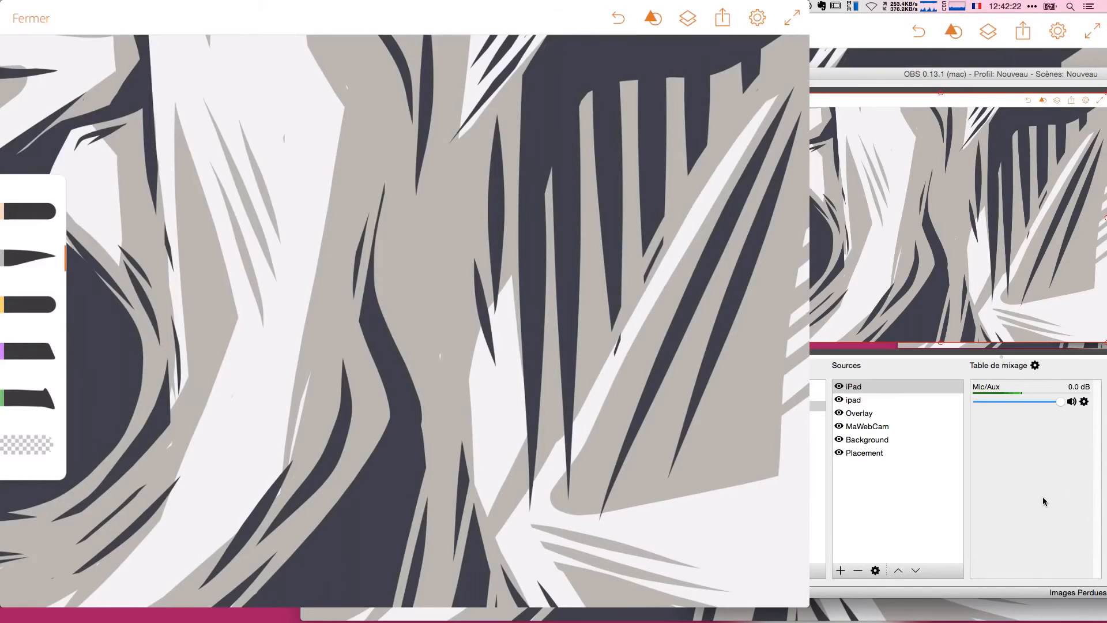
left_click_drag(881, 78, 587, 56)
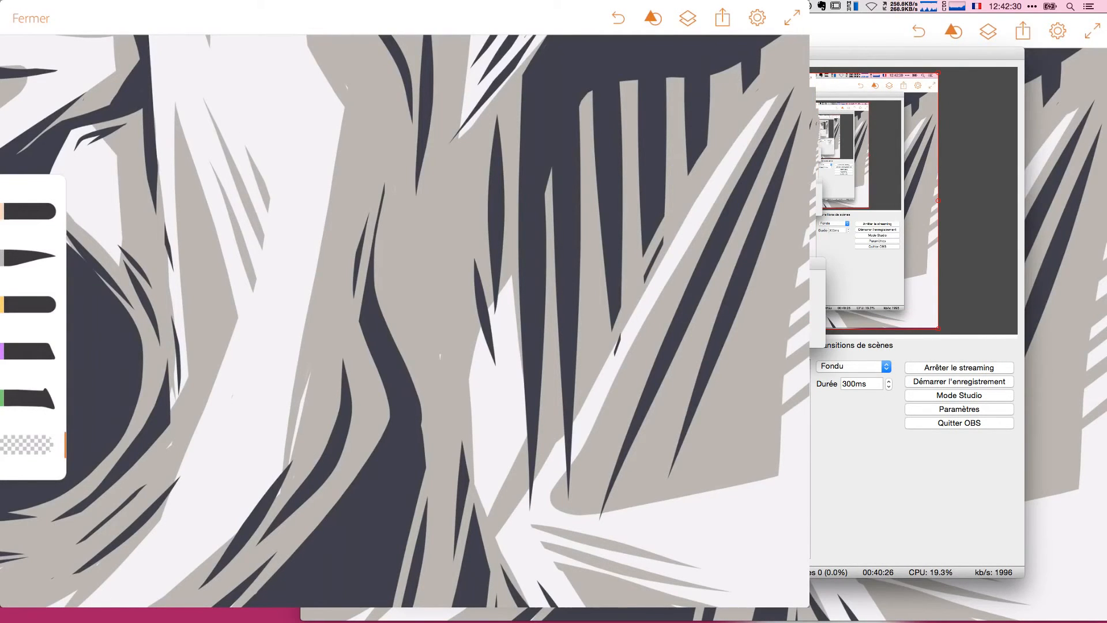
scroll(404, 320, "down", 3)
scroll(405, 320, "up", 3)
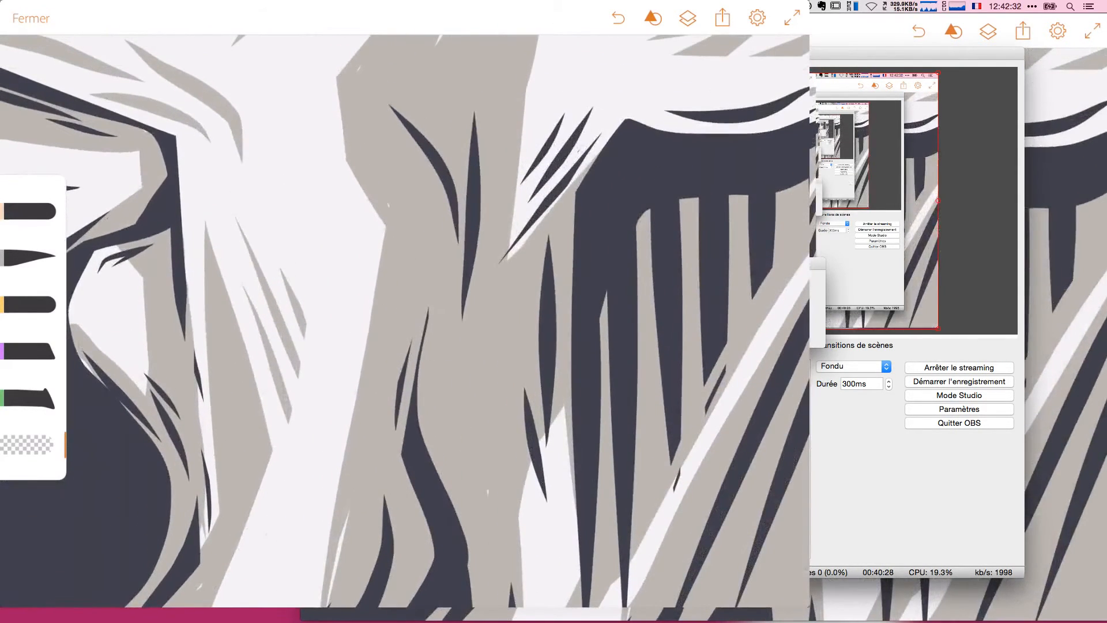
key("Return")
scroll(405, 321, "down", 3)
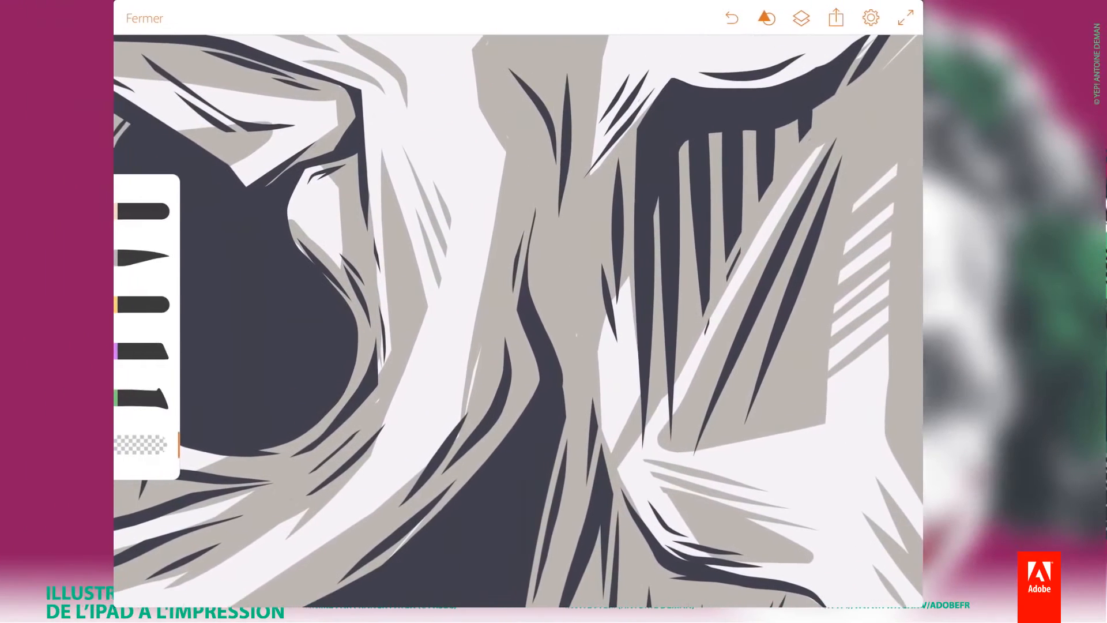
With the grey pointed brush, cover the small white gap beside the dark strokes edging the cheek cavity.
scroll(473, 320, "up", 3)
left_click(165, 257)
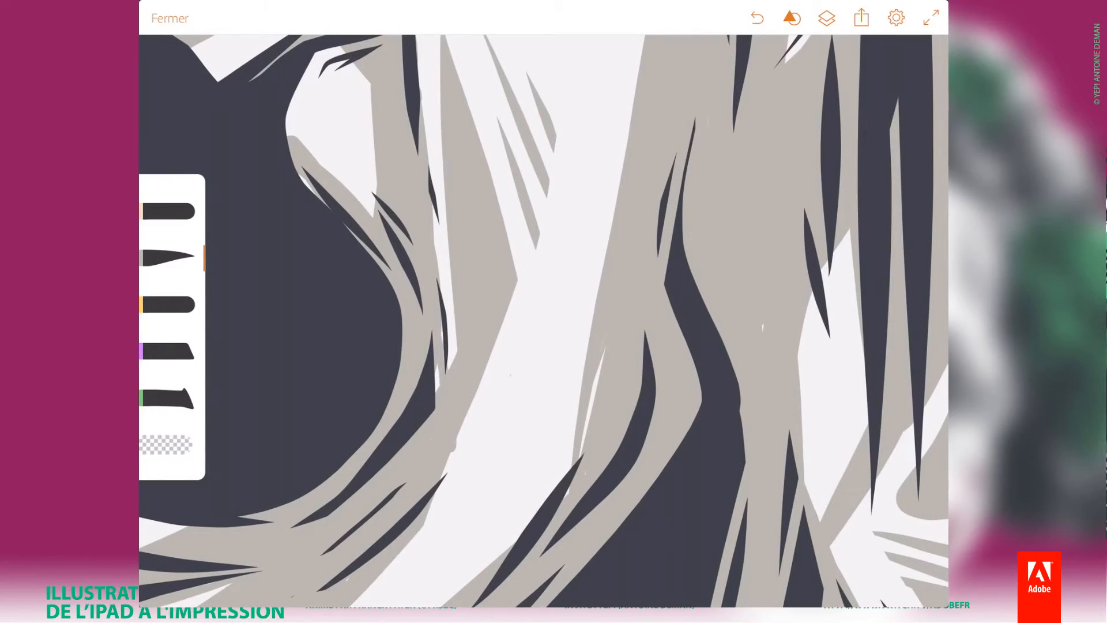
left_click(442, 364)
left_click_drag(441, 366, 436, 392)
Test the grey pointed brush on the white jawbone area with a few round dots and a short thin stroke.
left_click(596, 150)
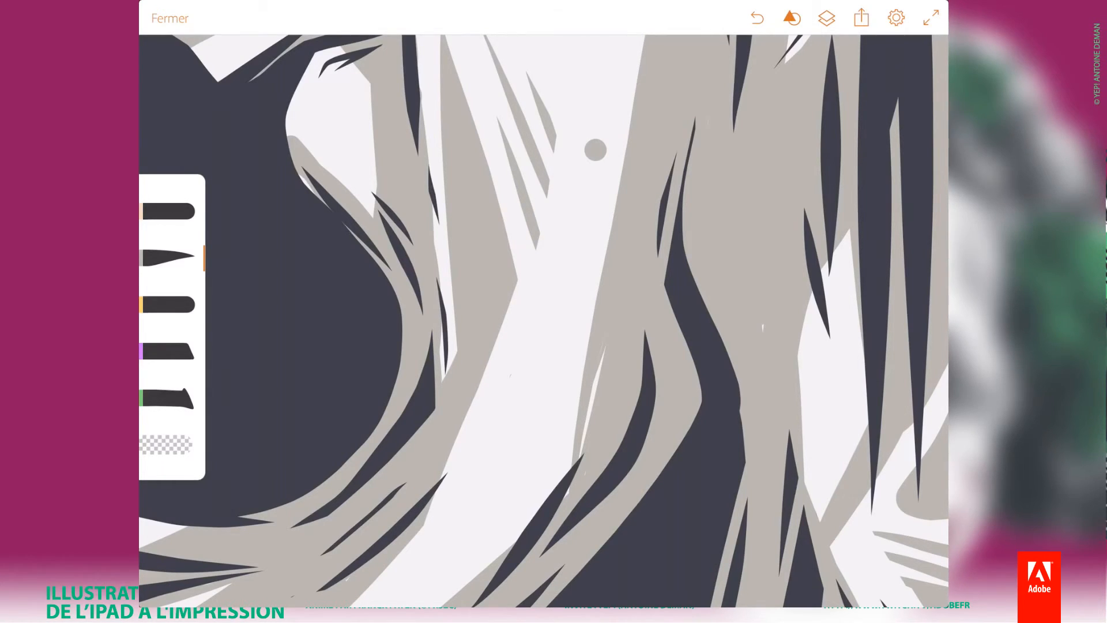
left_click_drag(600, 370, 556, 365)
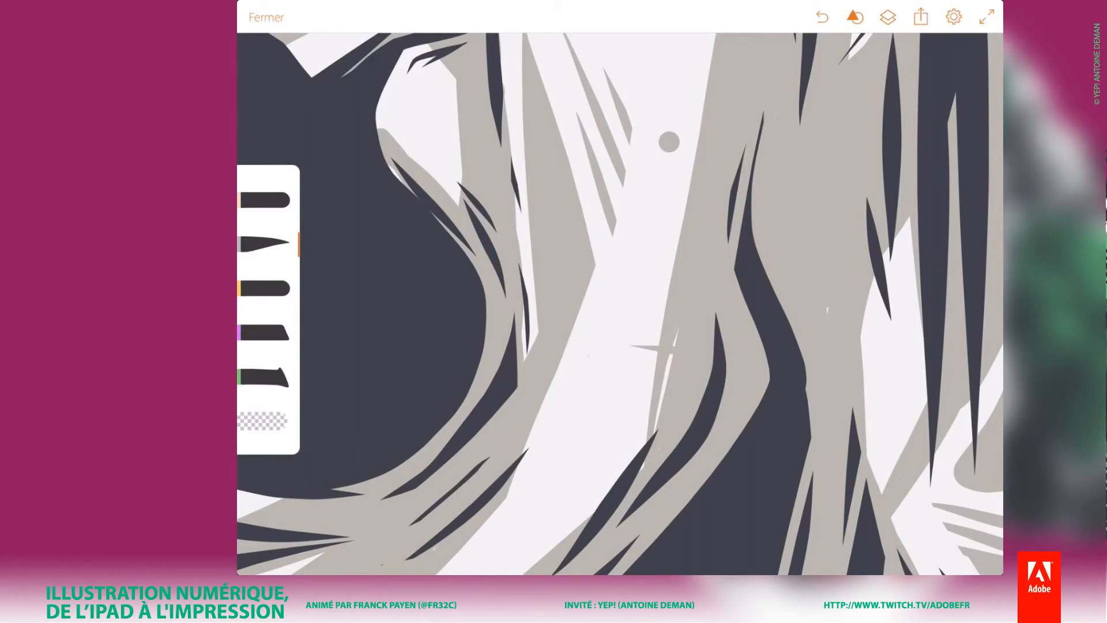
scroll(620, 303, "down", 10)
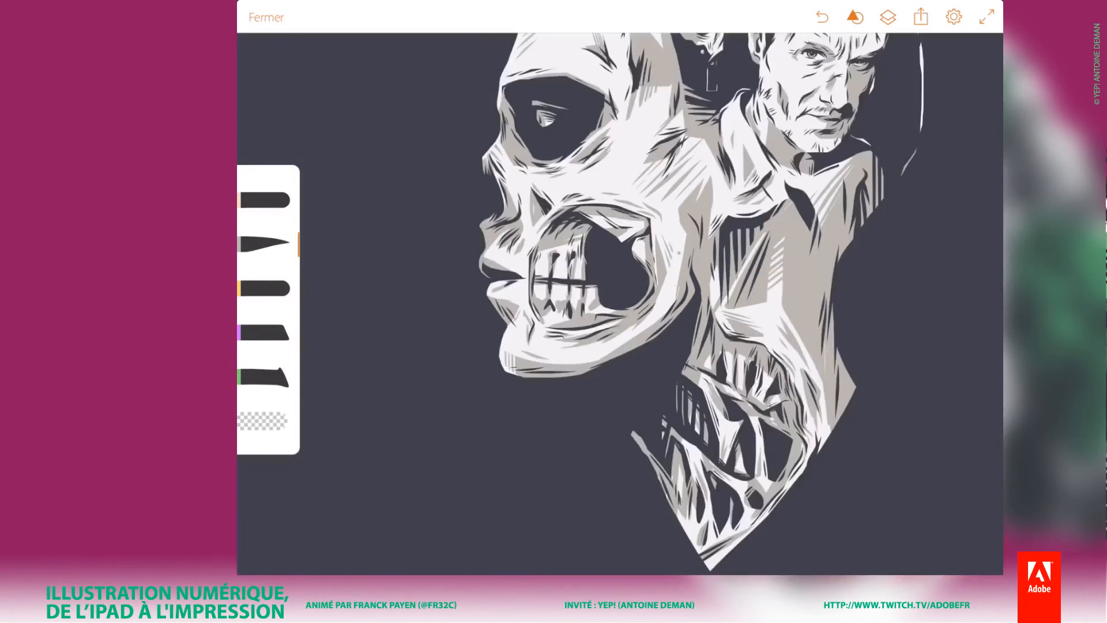
scroll(620, 304, "up", 6)
scroll(619, 304, "up", 6)
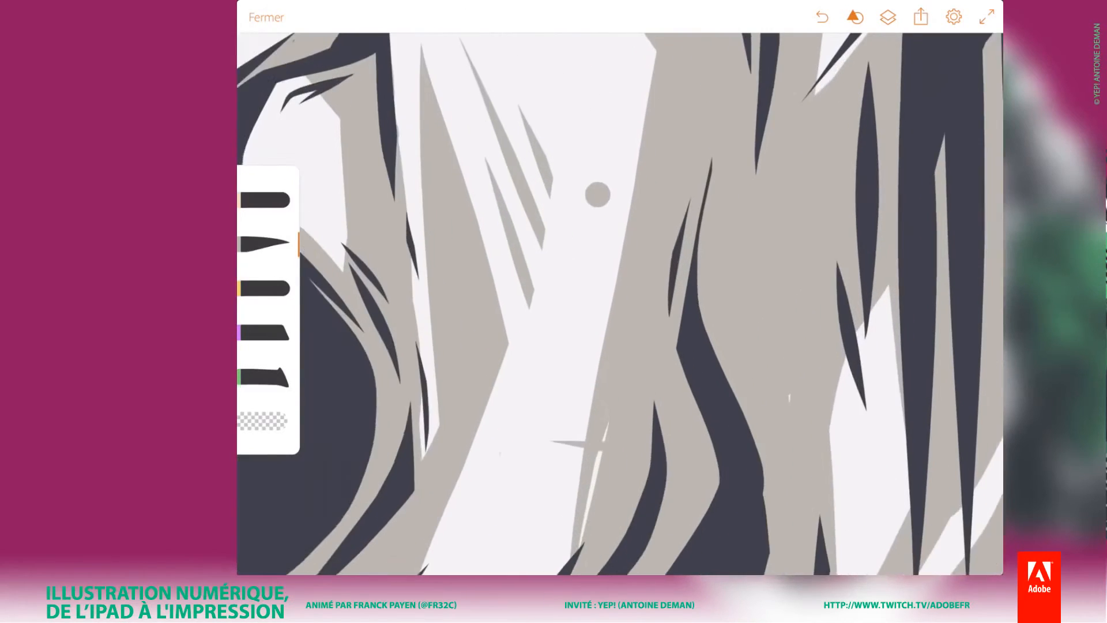
scroll(620, 304, "down", 5)
scroll(620, 304, "down", 1)
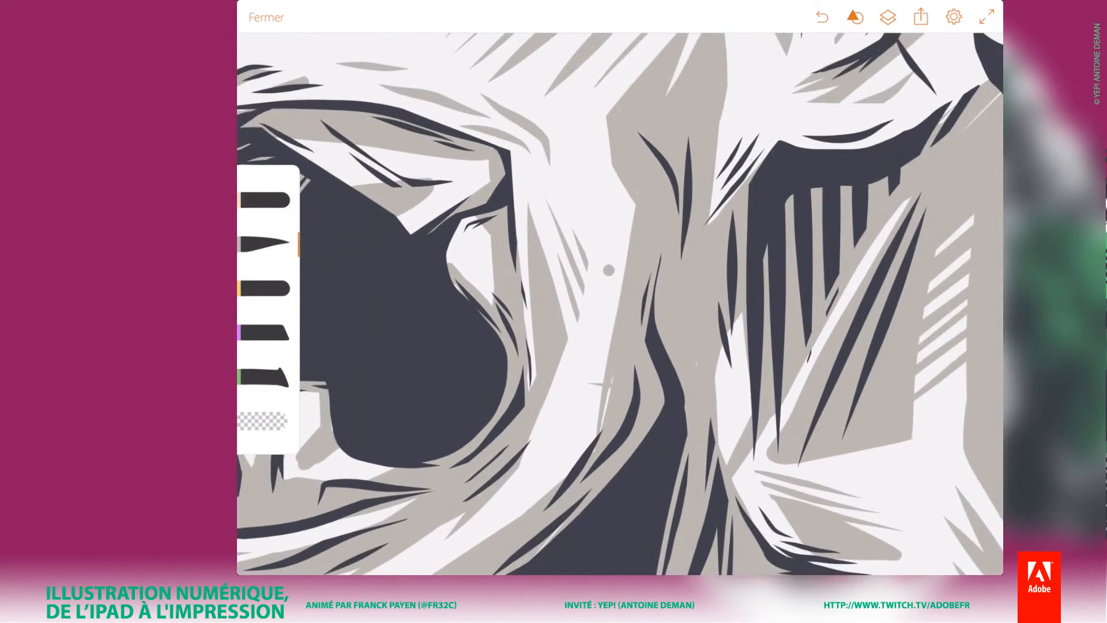
scroll(619, 304, "up", 5)
left_click(359, 310)
Undo the test dots and the short grey stroke on the jawbone.
left_click(264, 332)
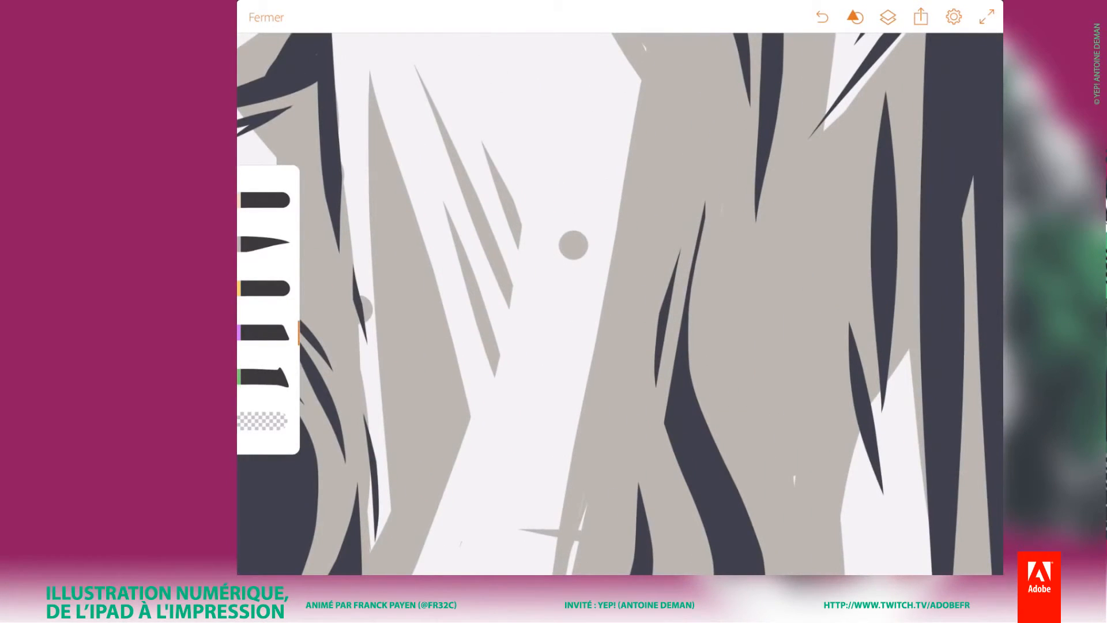
key("ctrl+z")
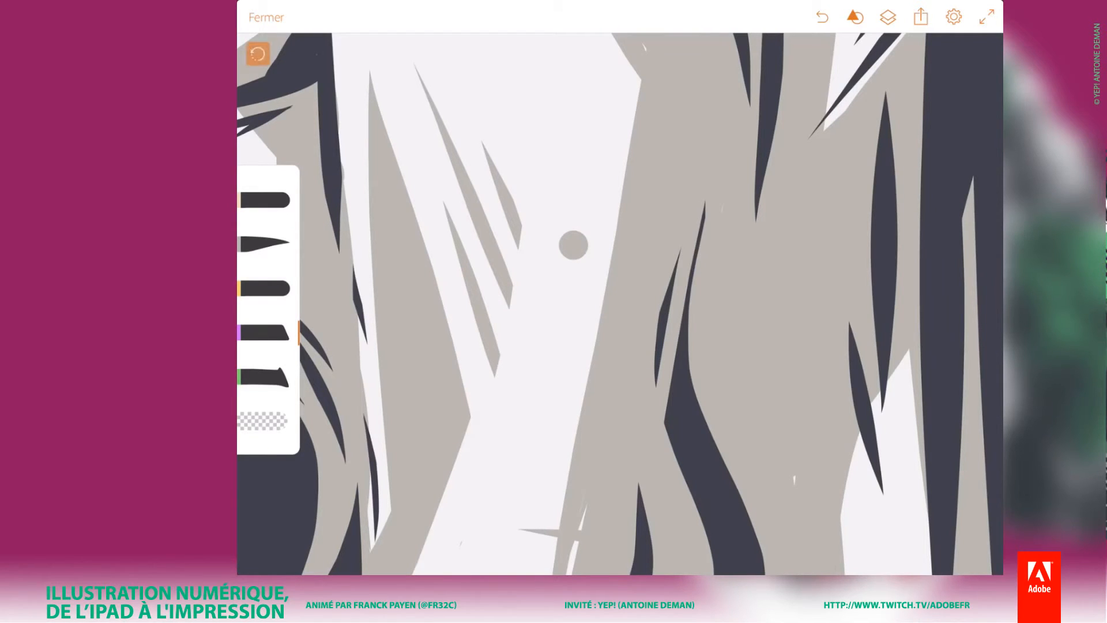
key("ctrl+z")
key("ctrl+z")
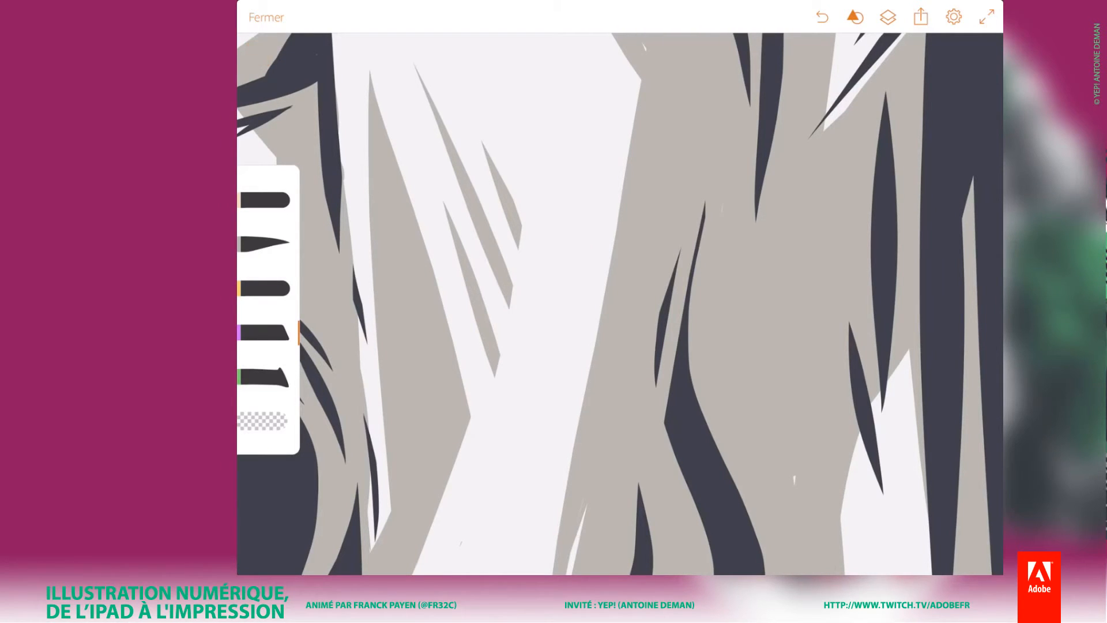
Try a diagonal stroke with the slanted brush along the grey shadow edge above the jaw, then undo it and return to the pointed brush.
scroll(620, 304, "down", 5)
scroll(620, 304, "up", 4)
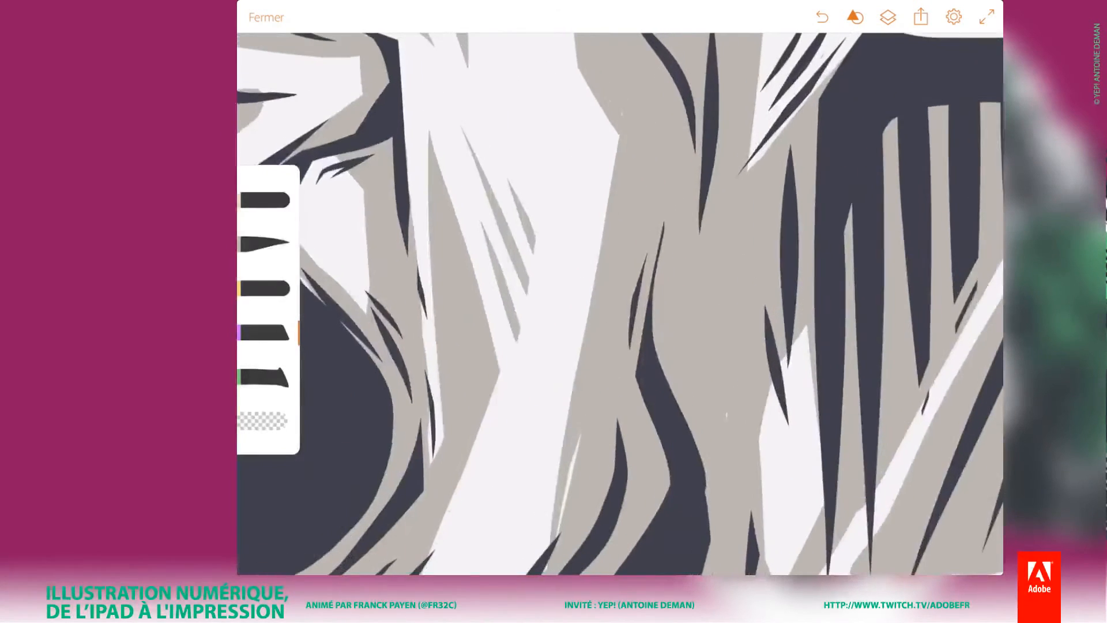
scroll(620, 304, "down", 3)
scroll(620, 304, "up", 4)
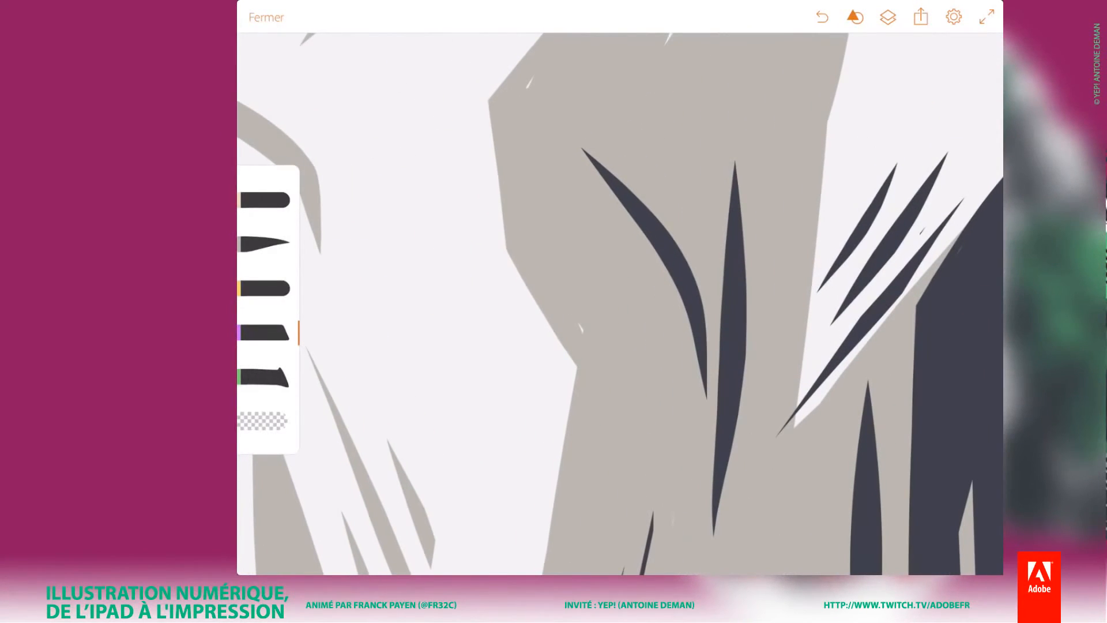
left_click_drag(548, 265, 620, 403)
key("ctrl+z")
left_click(266, 244)
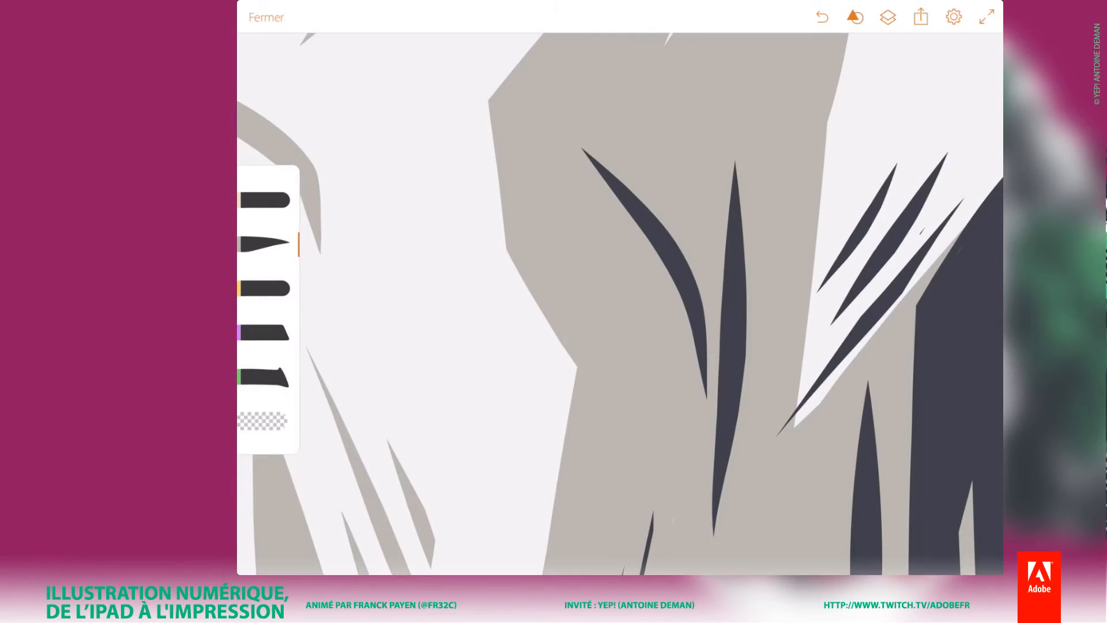
Examine the grey and dark shading strokes around the skull's jaw, cheek cavity and neck.
scroll(620, 303, "down", 5)
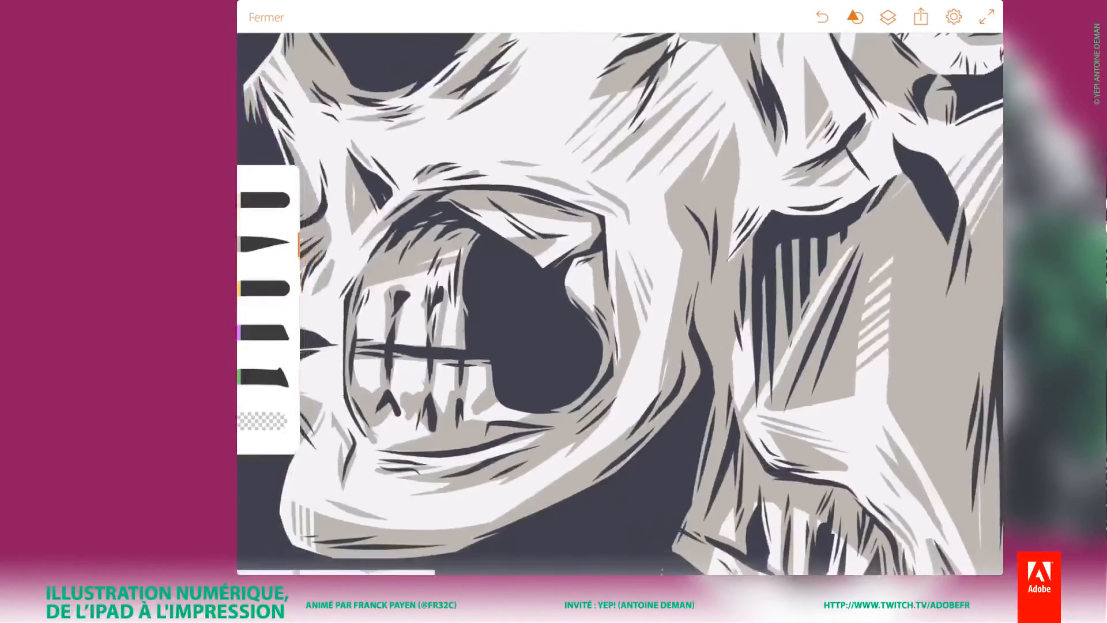
scroll(620, 304, "up", 3)
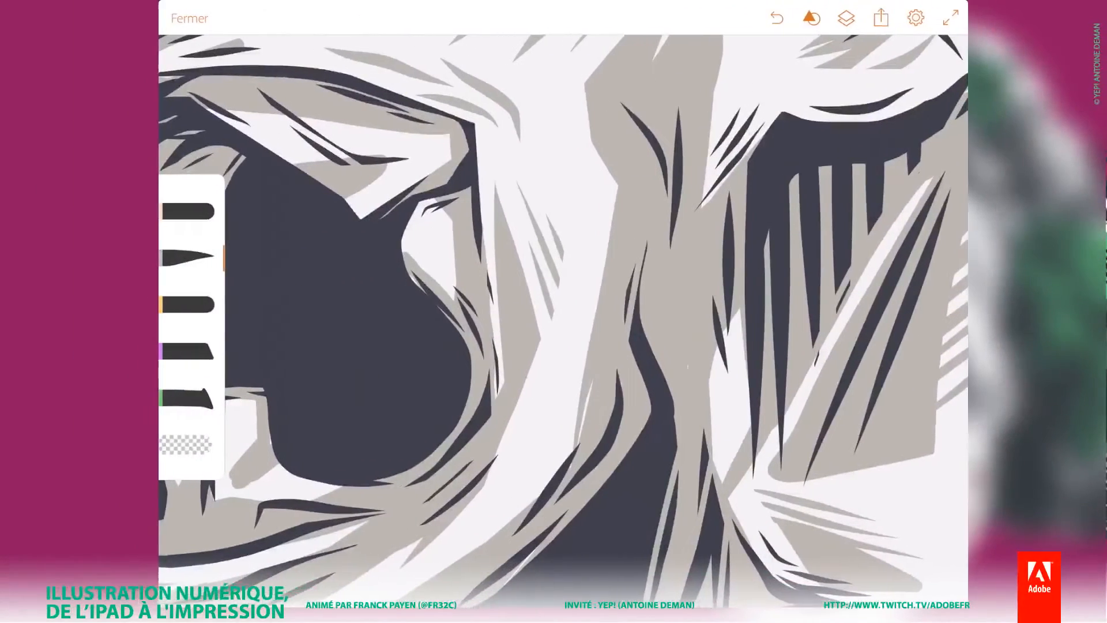
scroll(586, 320, "down", 5)
scroll(585, 320, "up", 5)
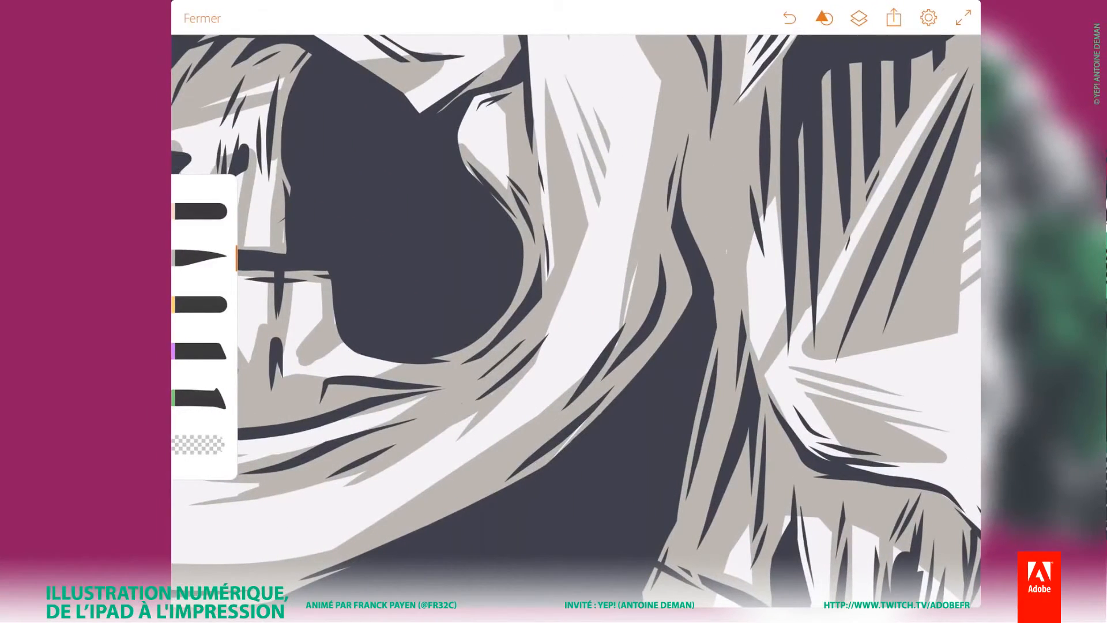
left_click_drag(585, 421, 555, 456)
left_click_drag(637, 265, 606, 347)
left_click_drag(631, 297, 576, 383)
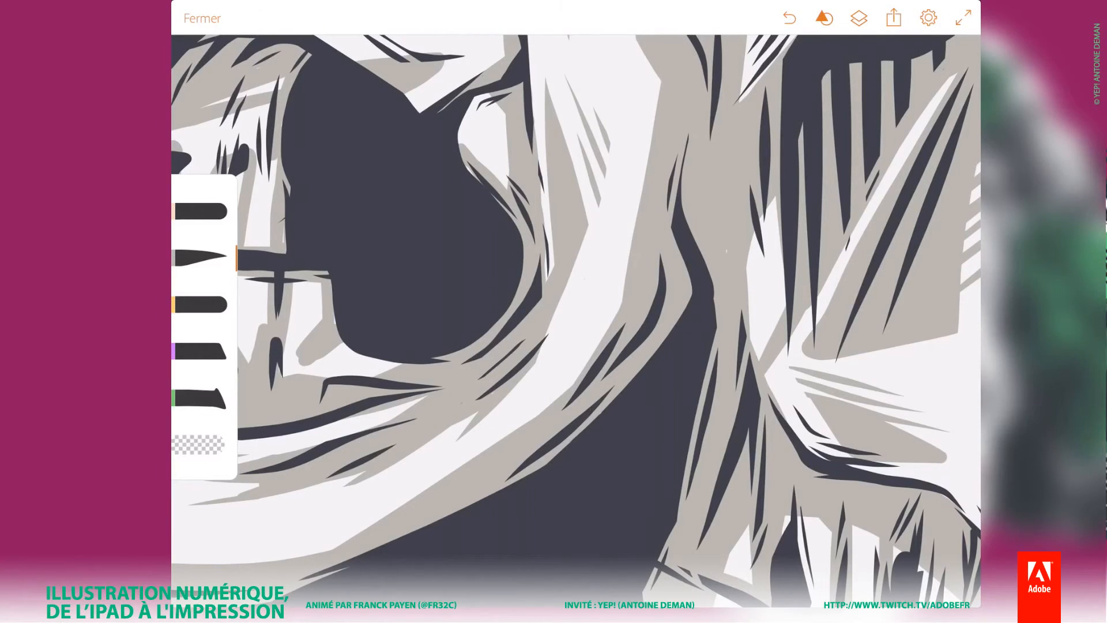
scroll(577, 321, "down", 5)
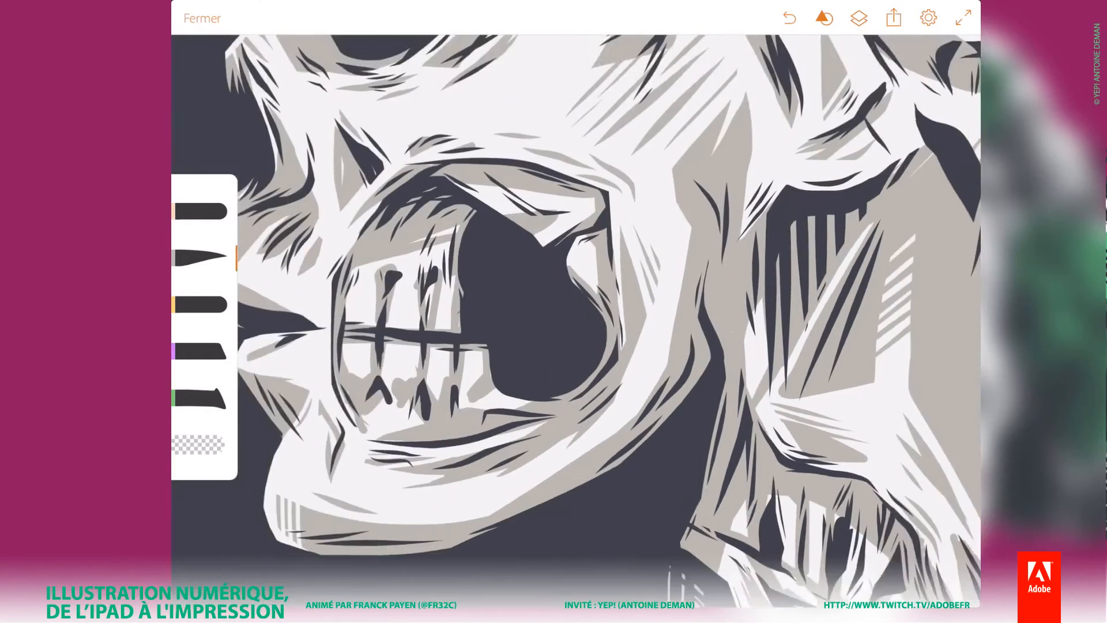
Try tapered grey strokes running diagonally up the white jawbone band beside the cheek cavity, undoing each attempt.
scroll(576, 321, "up", 1)
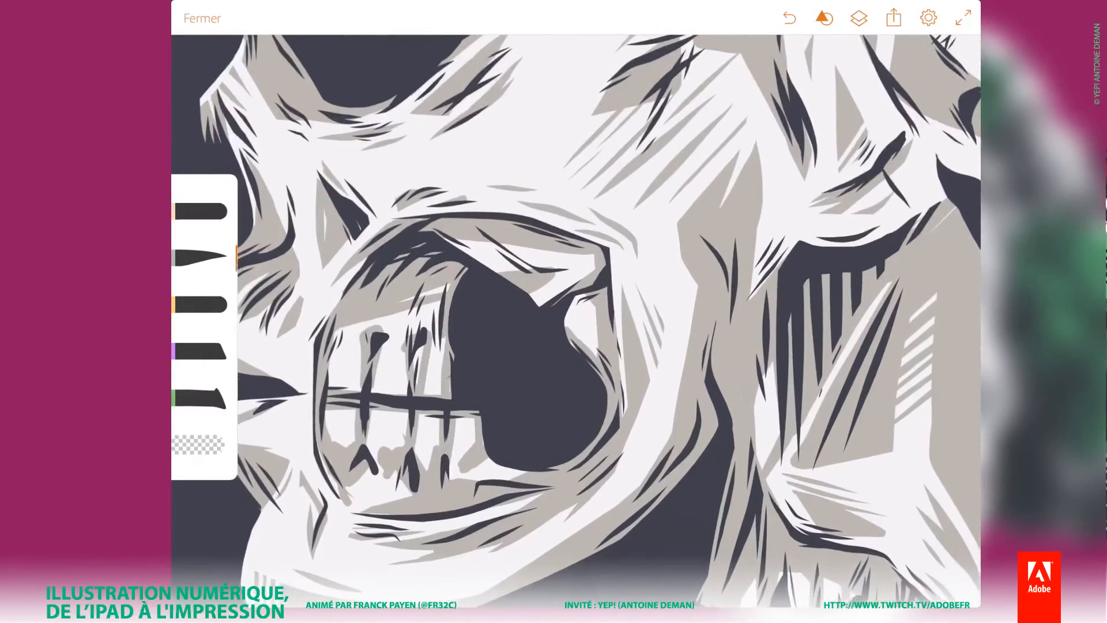
scroll(635, 462, "up", 3)
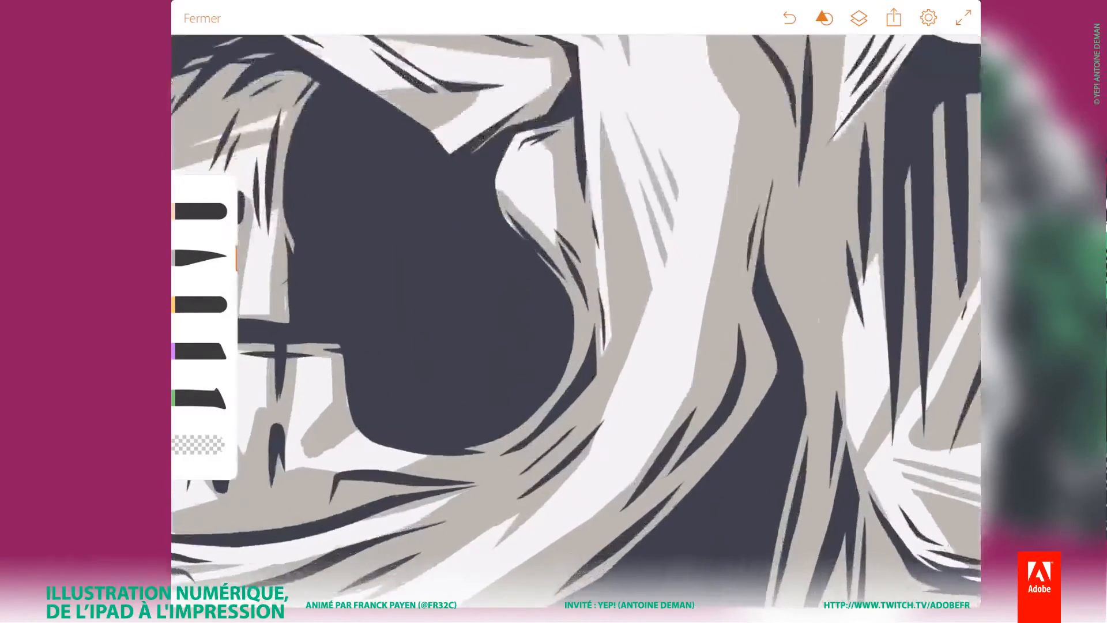
left_click_drag(597, 440, 664, 347)
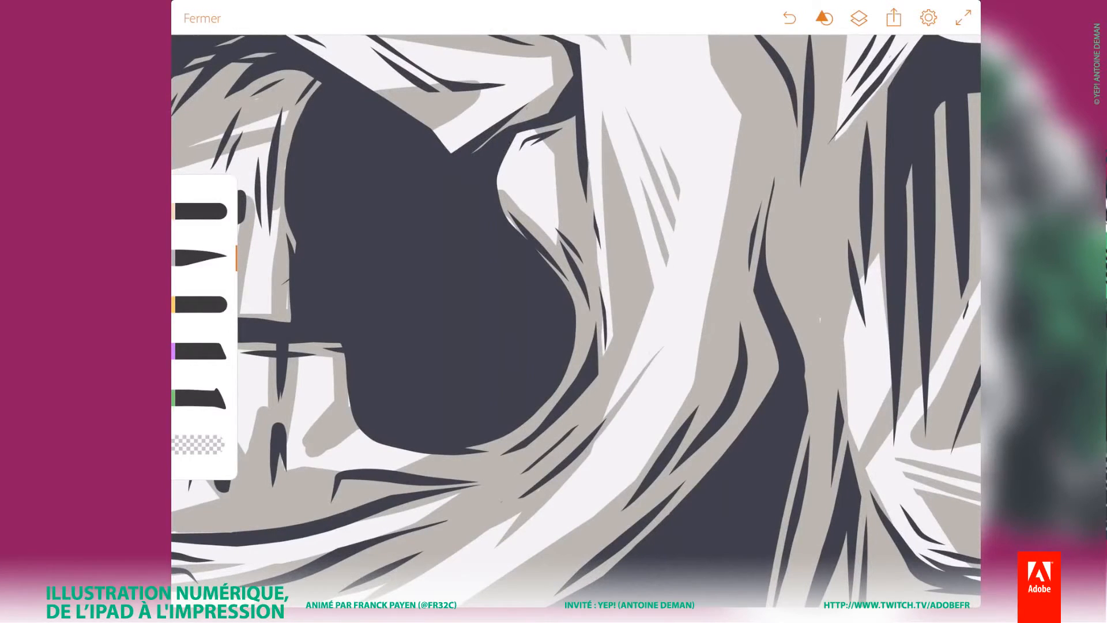
key("ctrl+z")
left_click_drag(594, 449, 651, 361)
left_click_drag(613, 426, 663, 344)
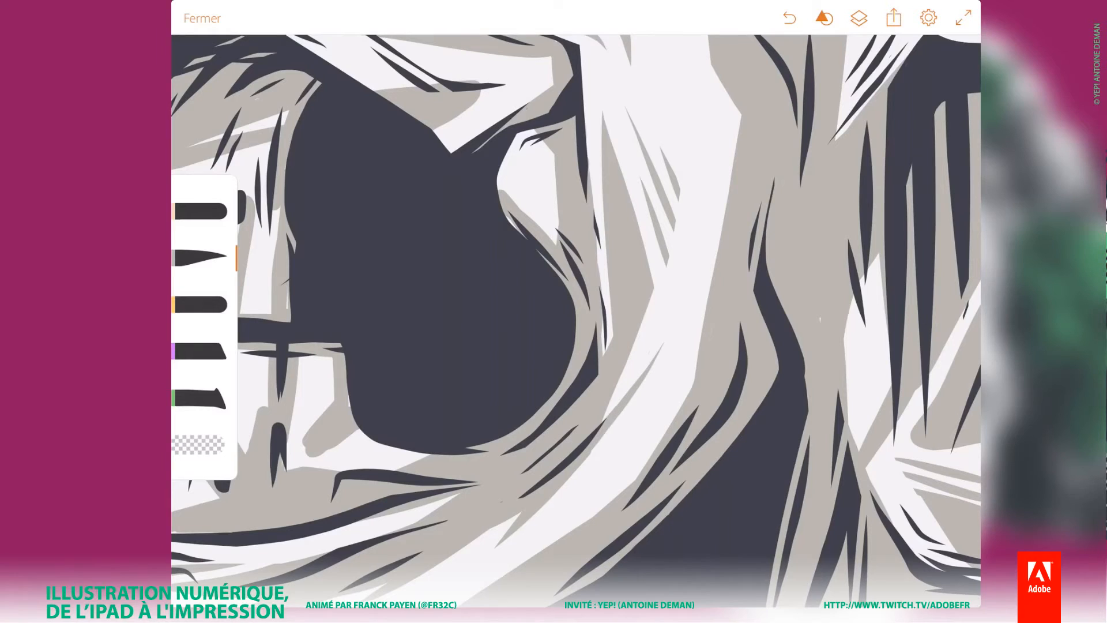
key("ctrl+z")
key("ctrl+z")
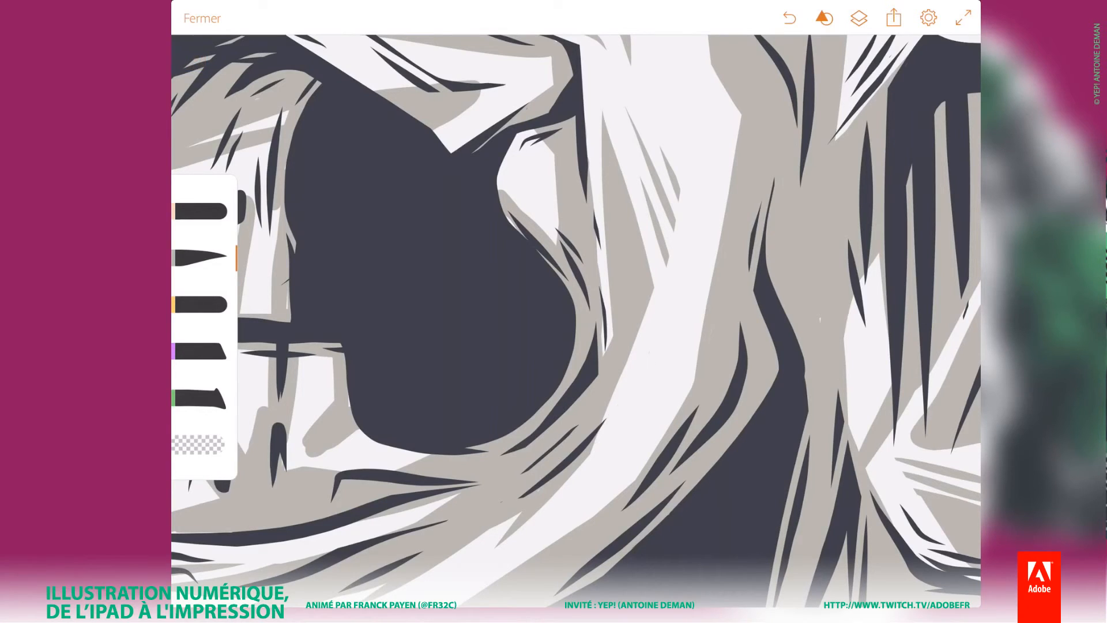
Draw one thin tapered grey stroke diagonally up the white jawbone band, undoing and redrawing it once.
left_click_drag(590, 453, 660, 339)
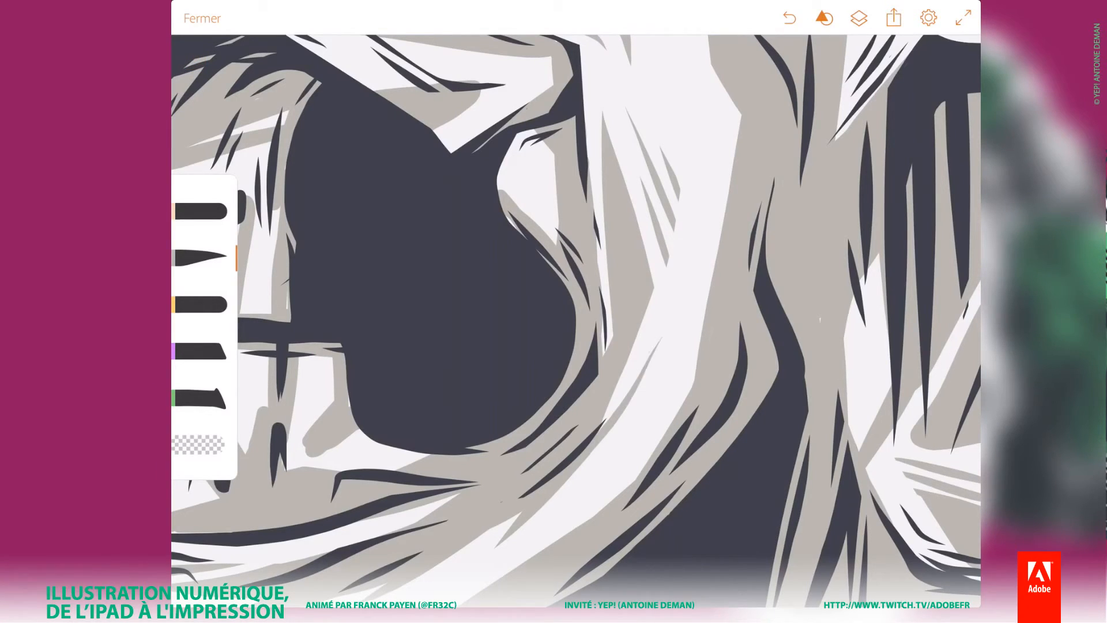
key("ctrl+z")
left_click_drag(597, 438, 663, 336)
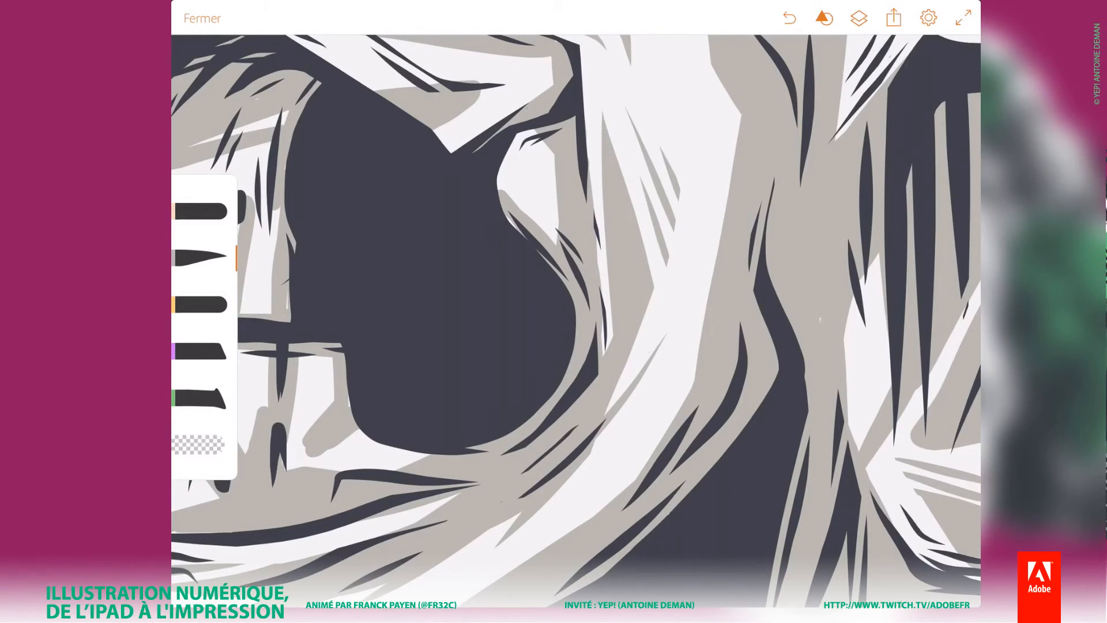
Trim the new grey stroke on the jawbone with the eraser, undoing an excessive erasing pass.
left_click(200, 445)
left_click_drag(617, 412, 664, 337)
left_click_drag(626, 398, 609, 421)
left_click_drag(641, 369, 574, 473)
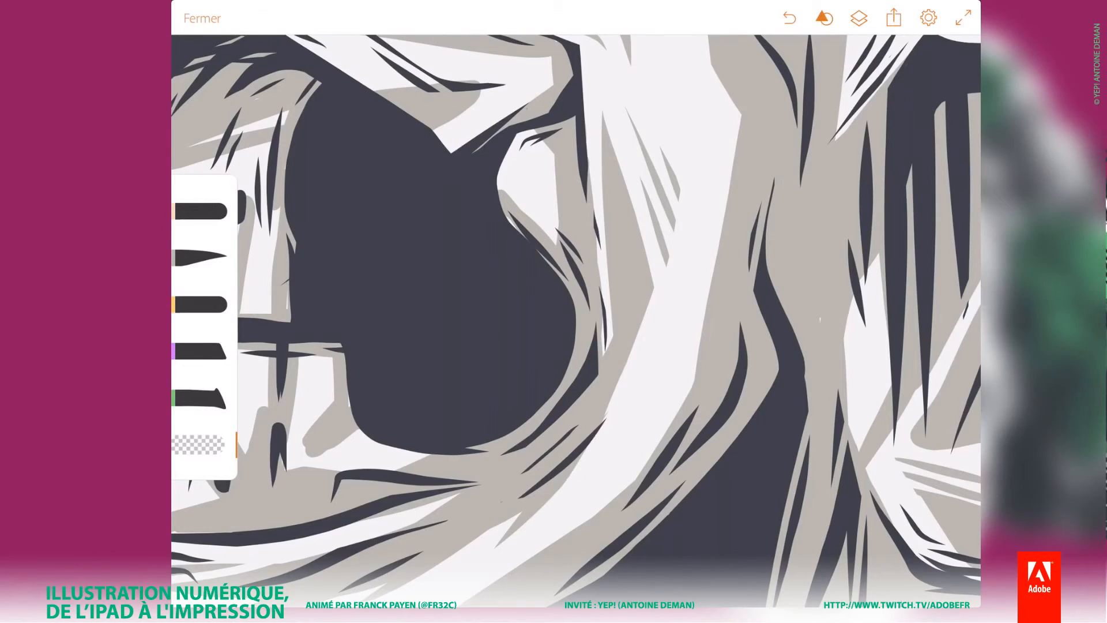
left_click(790, 17)
left_click_drag(616, 414, 641, 372)
Add another tapered grey stroke along the white jawbone band with the pointed brush.
left_click(200, 258)
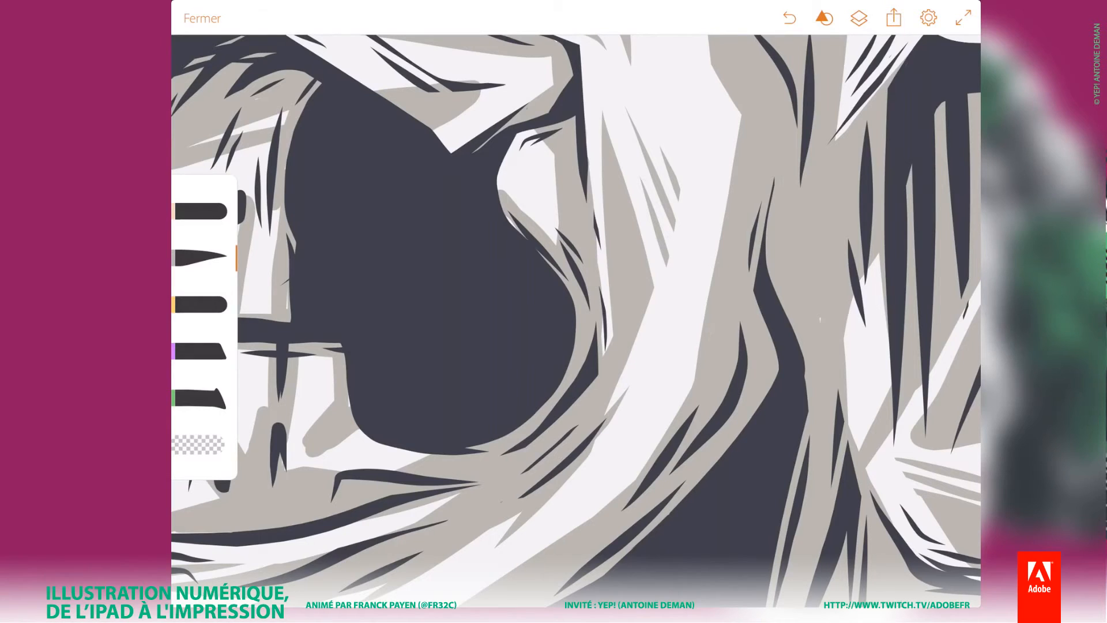
scroll(576, 321, "down", 1)
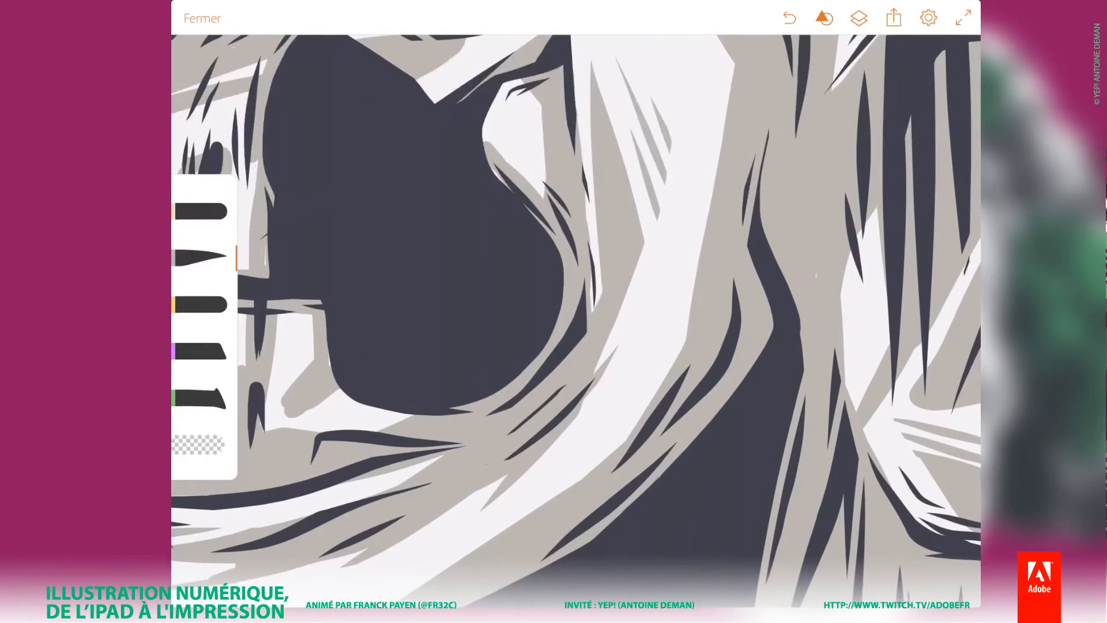
left_click_drag(553, 447, 638, 350)
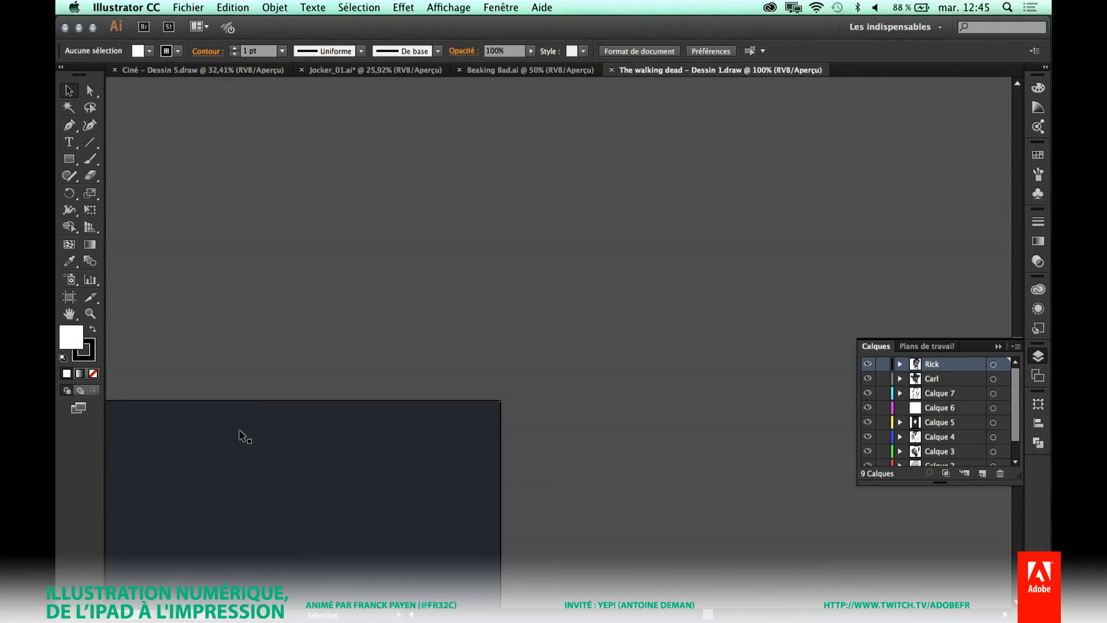
Switch to Illustrator CC and view the whole skull artwork in the document "The walking dead – Dessin 1.draw".
key("super+minus")
key("super+minus")
key("super+minus")
key("super+minus")
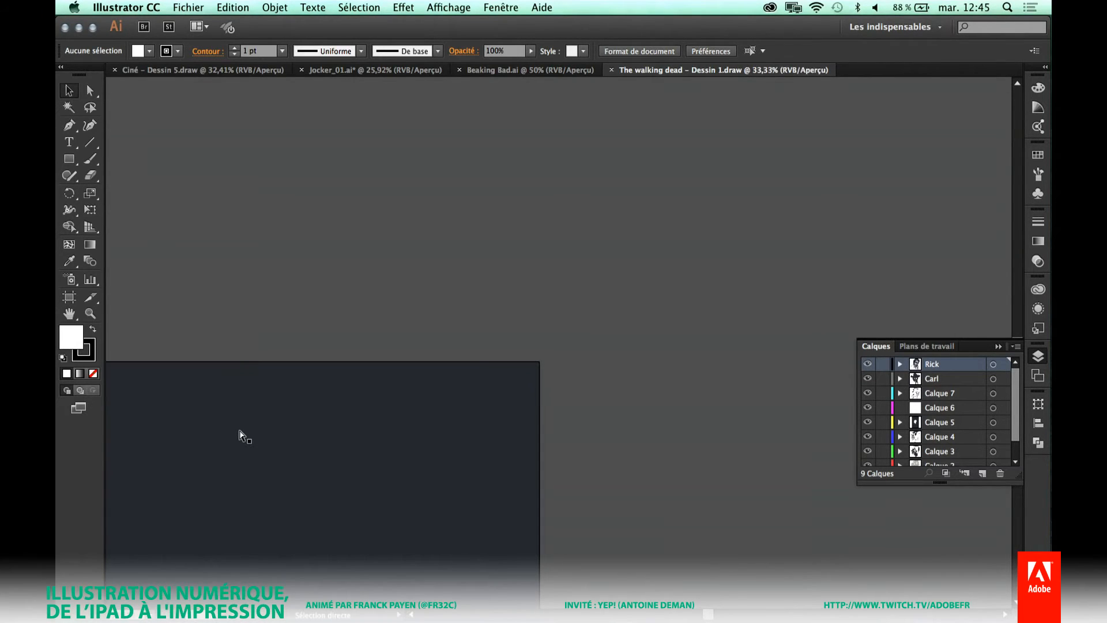
key("super+minus")
key("super+minus")
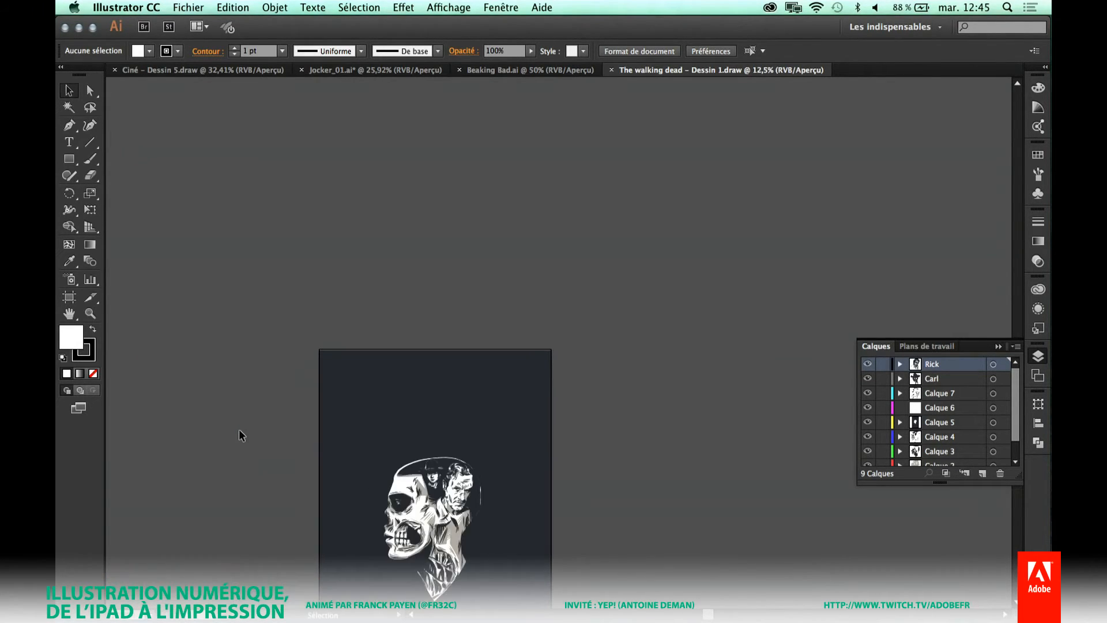
left_click_drag(459, 472, 491, 362)
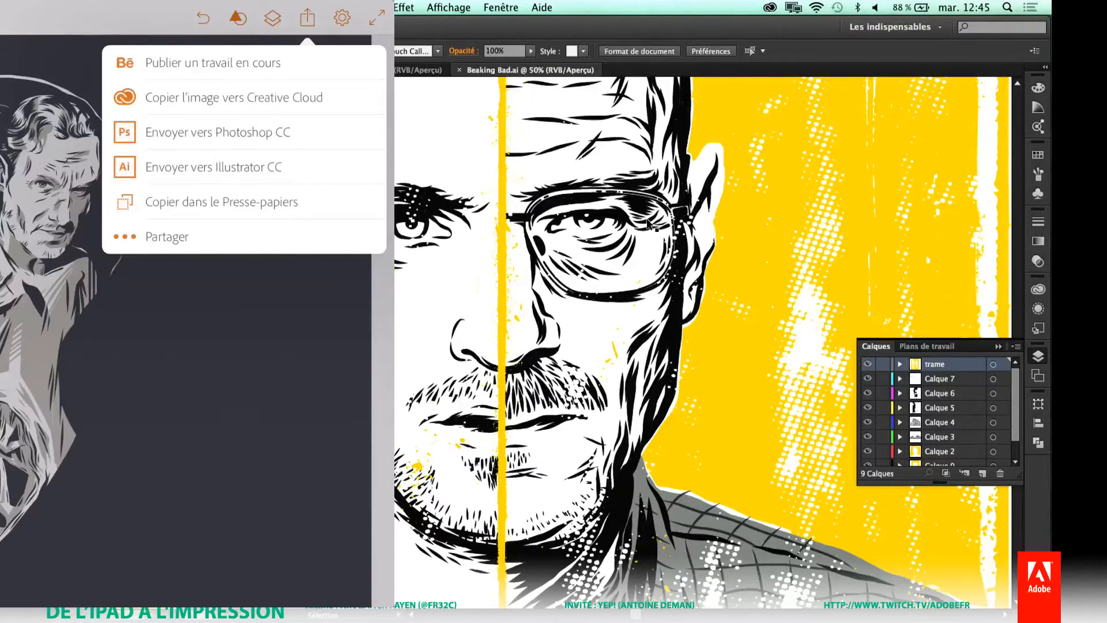
In Illustrator Draw, send the skull drawing to Illustrator CC.
left_click(244, 167)
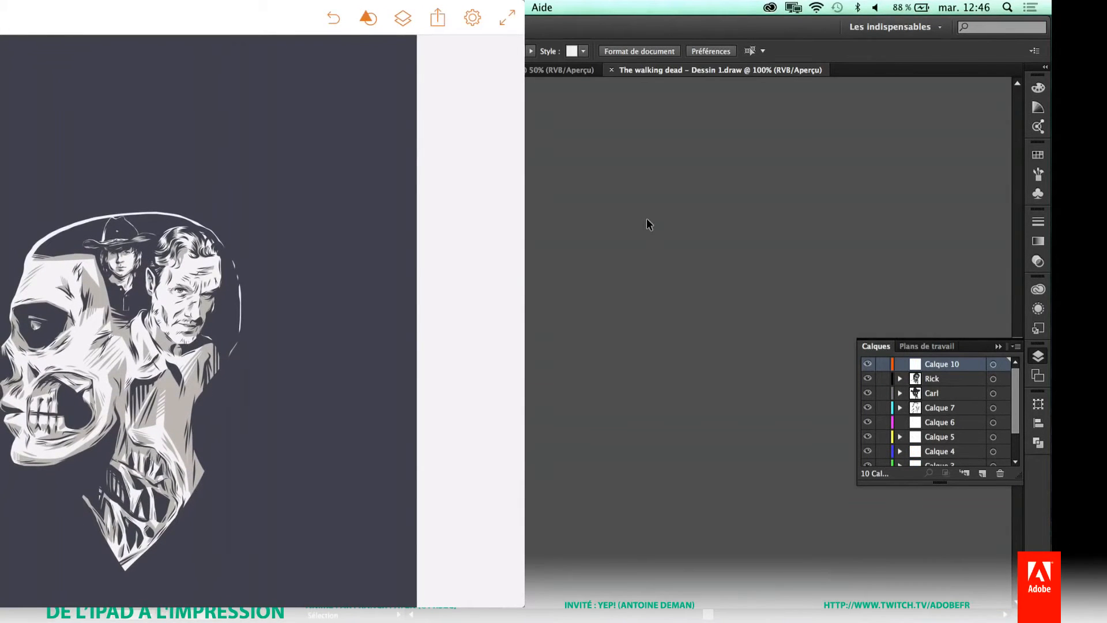
Bring the transferred skull artwork into view in Illustrator CC and lengthen the layer list to show every layer down to Calque 1.
key("super+minus")
key("super+minus")
key("super+minus")
key("super+minus")
key("super+minus")
key("super+minus")
key("super+minus")
key("super+minus")
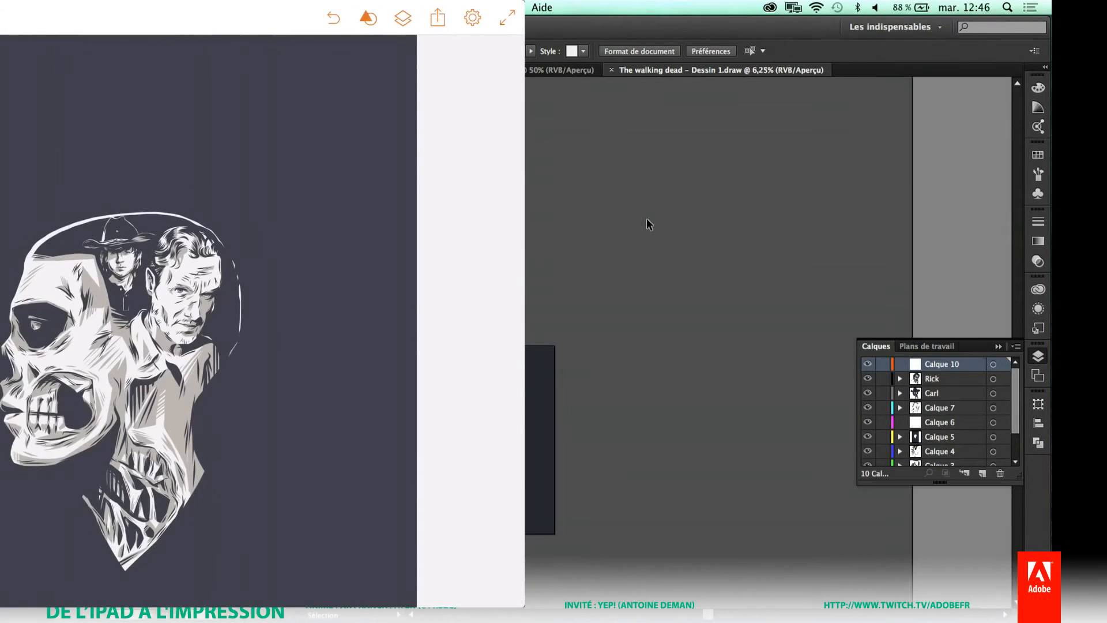
key("super+space")
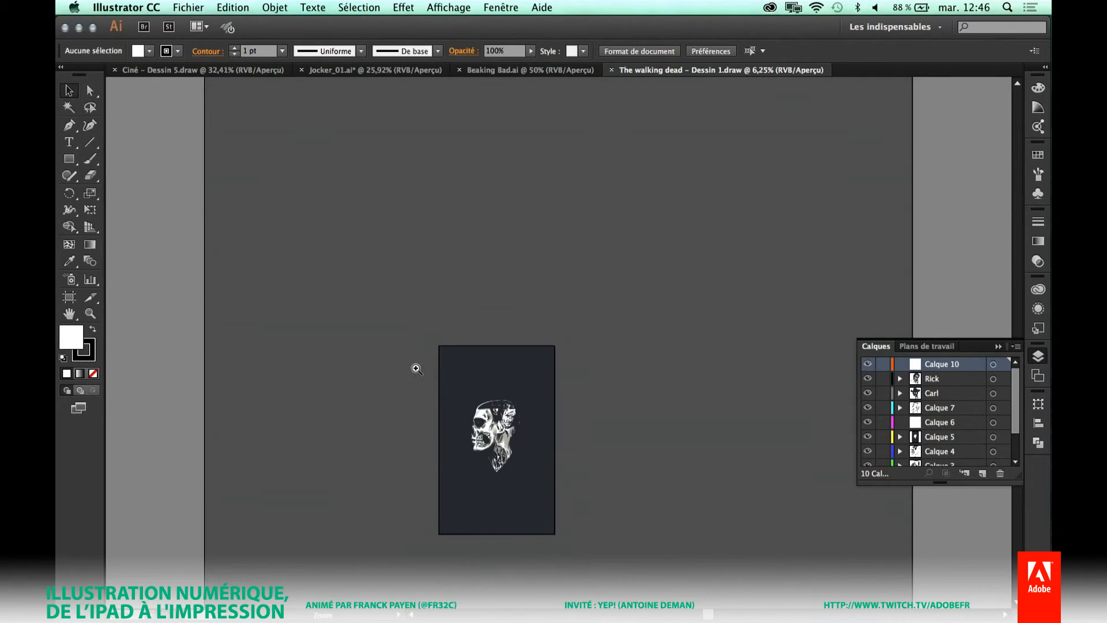
left_click_drag(415, 339, 637, 571)
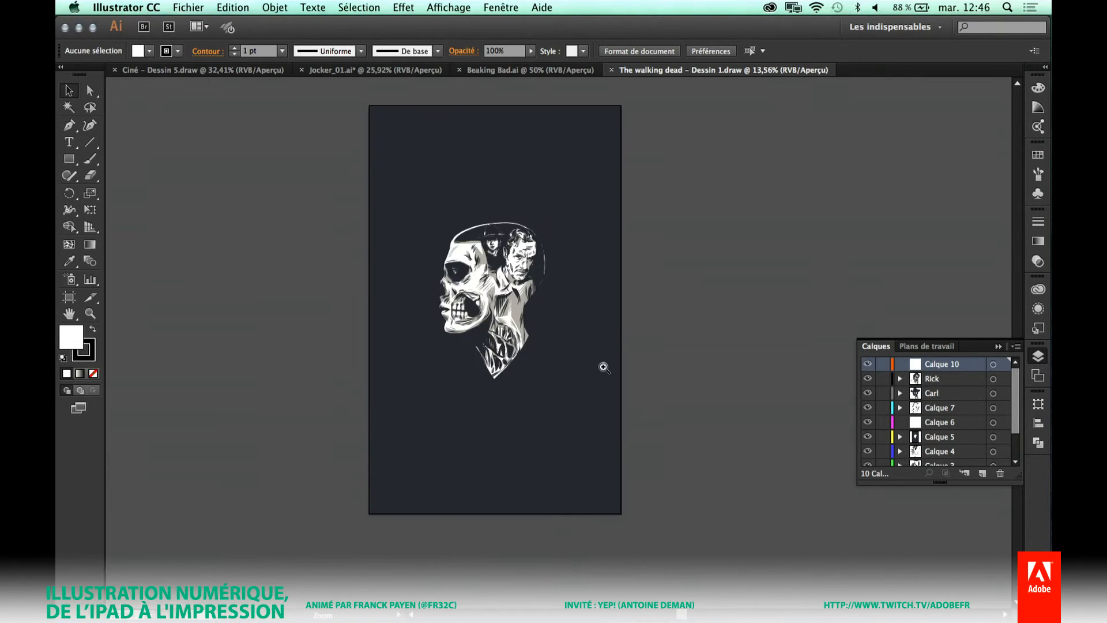
left_click_drag(424, 225, 580, 422)
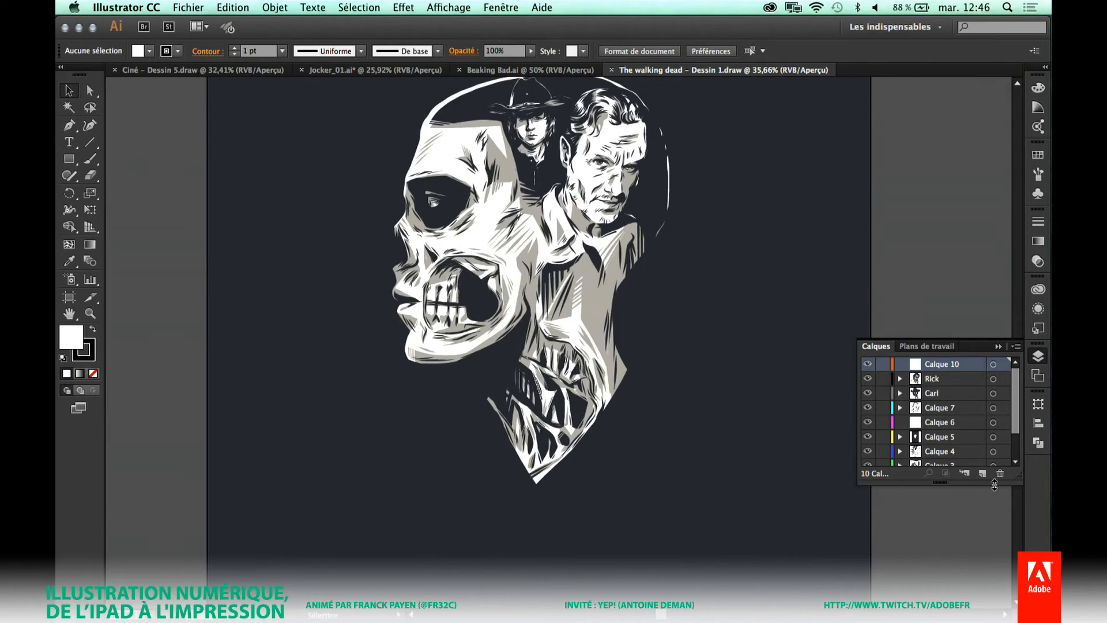
left_click_drag(952, 485, 952, 495)
left_click_drag(950, 550, 950, 554)
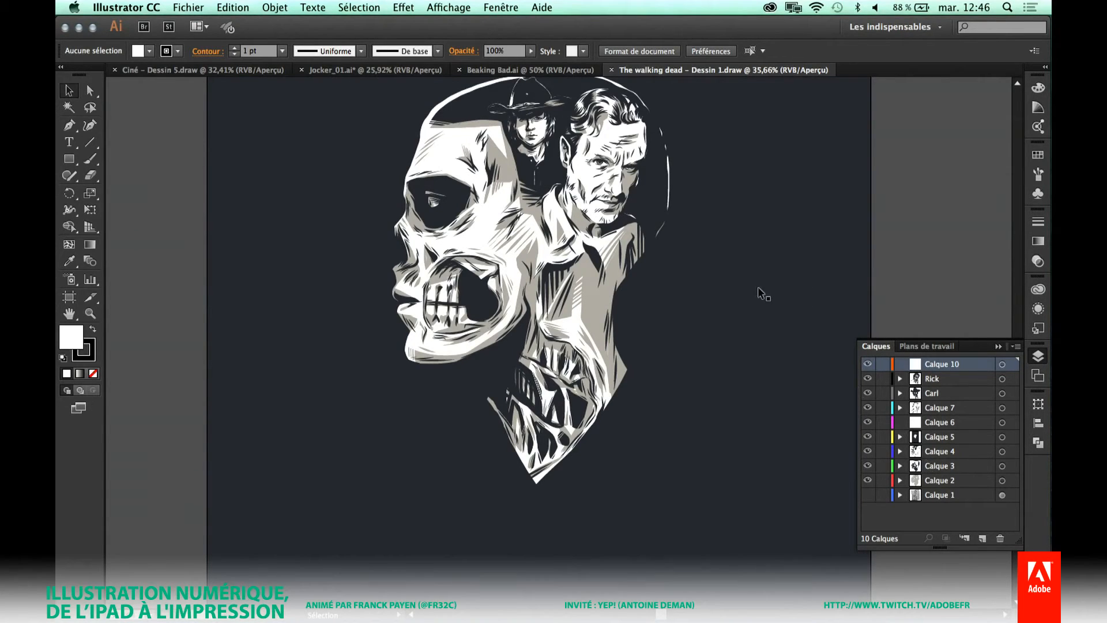
Examine the vector strokes of the skull's jaw, teeth and portraits up close and as a whole.
left_click_drag(571, 310, 560, 361)
key("z")
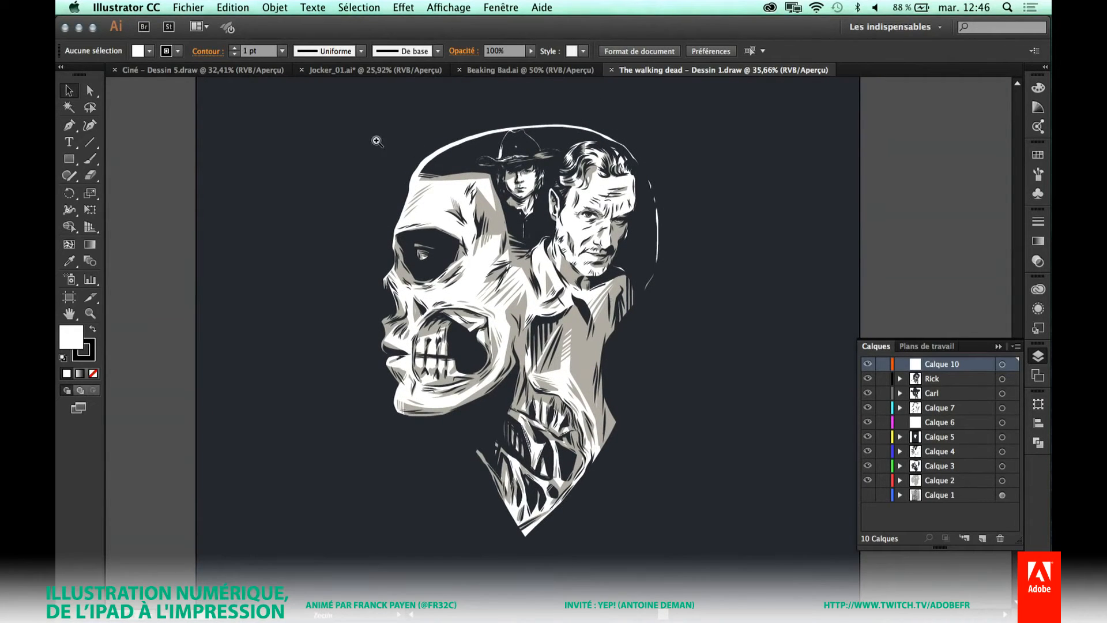
left_click_drag(368, 141, 687, 483)
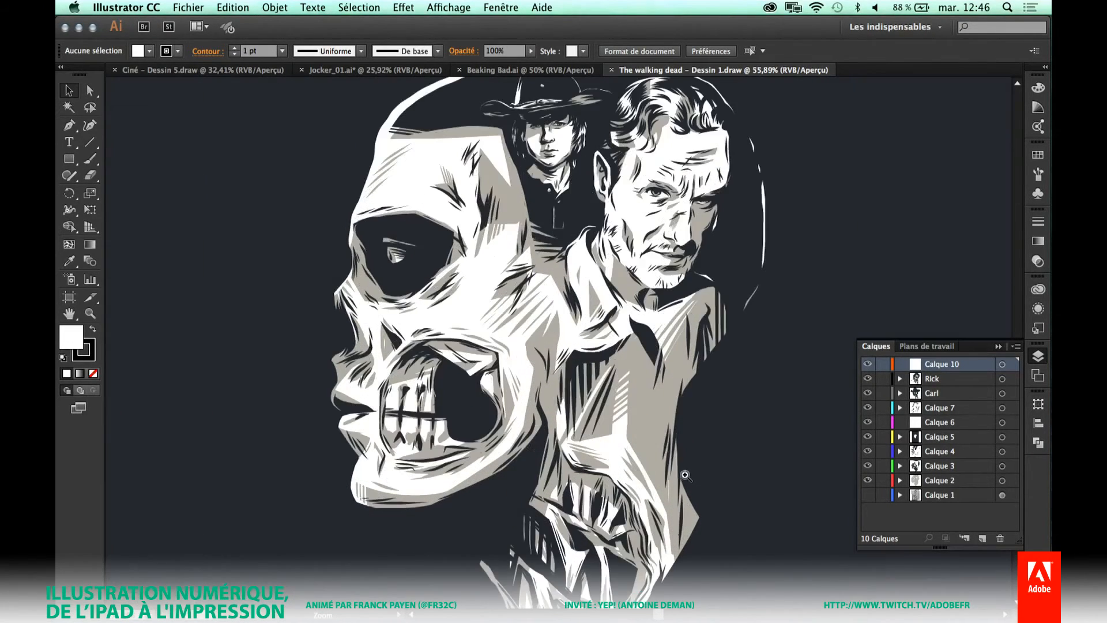
left_click_drag(301, 163, 741, 427)
left_click_drag(481, 490, 483, 350)
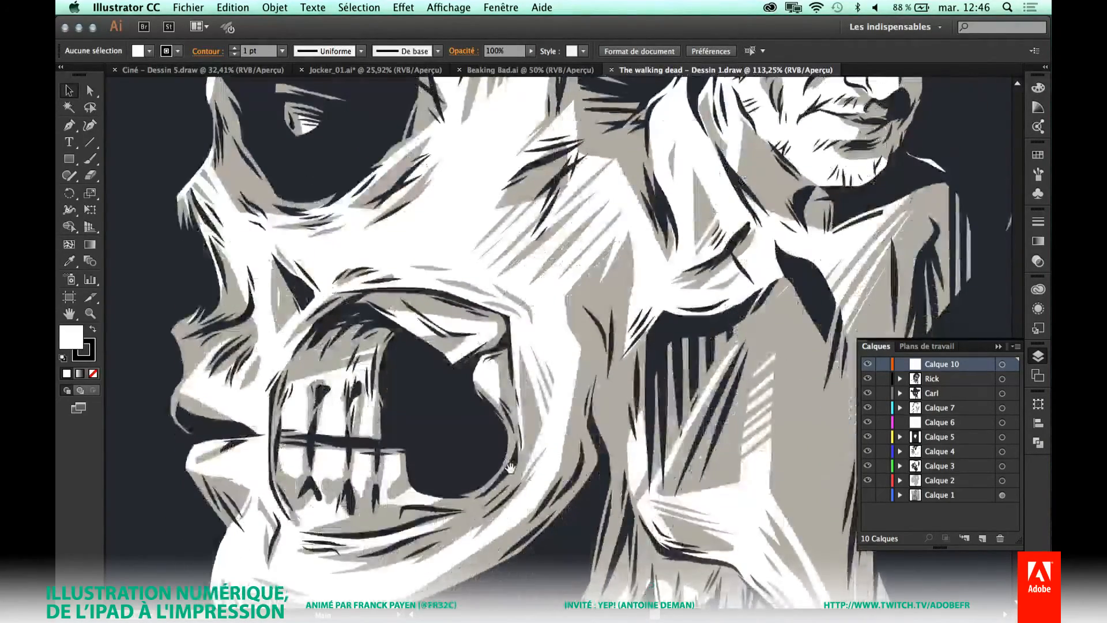
left_click_drag(501, 472, 503, 340)
key("super+space")
left_click_drag(387, 278, 618, 466)
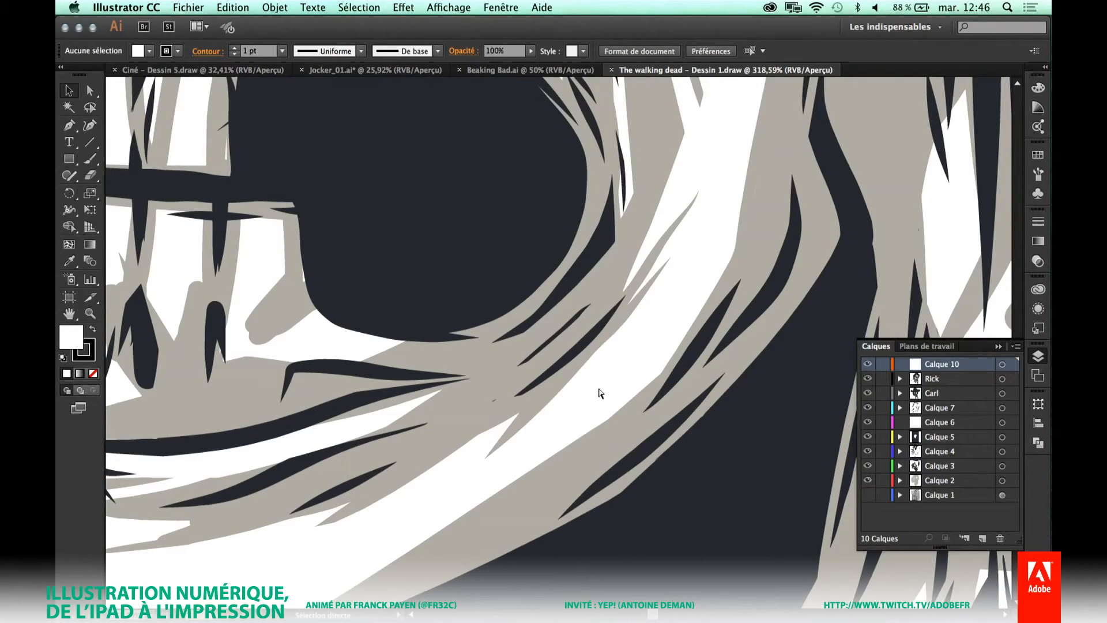
scroll(598, 393, "down", 5)
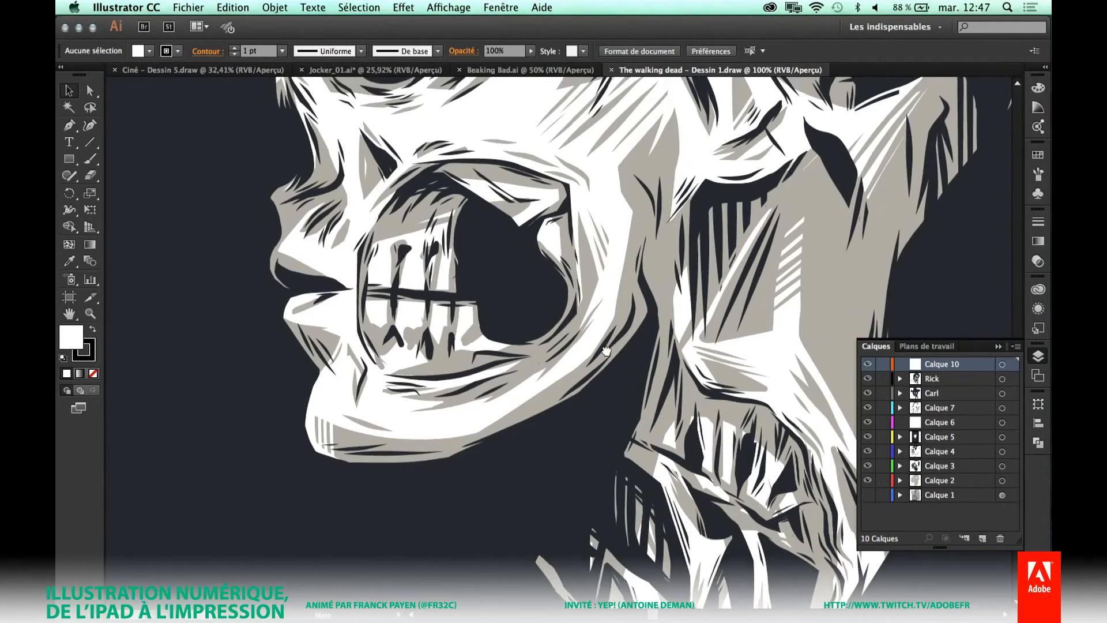
scroll(606, 385, "up", 2)
scroll(605, 384, "down", 3)
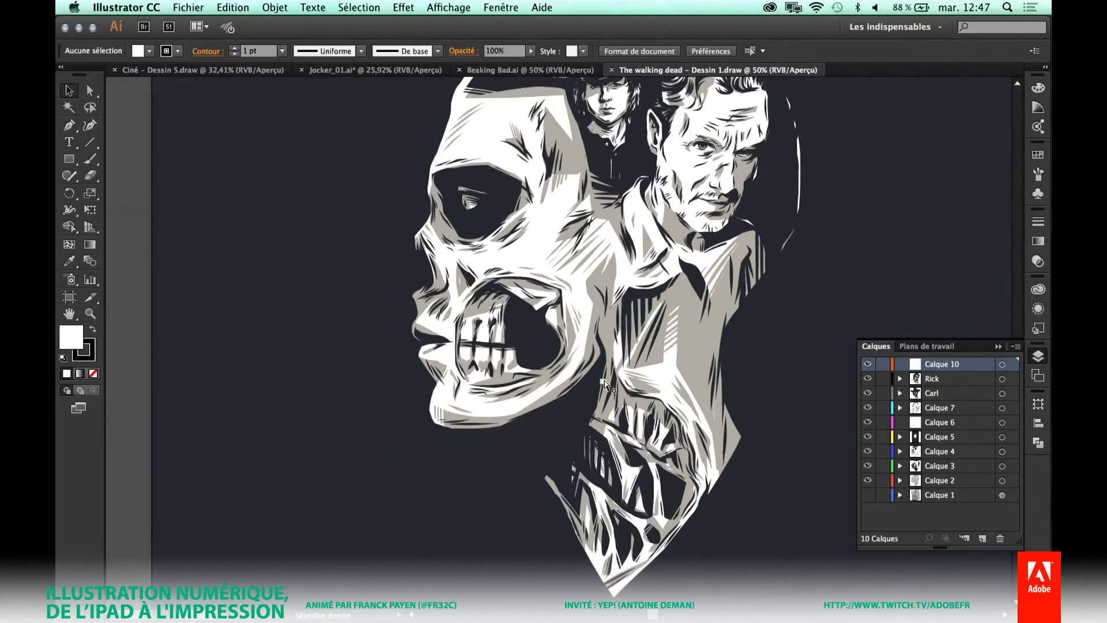
left_click_drag(716, 319, 670, 316)
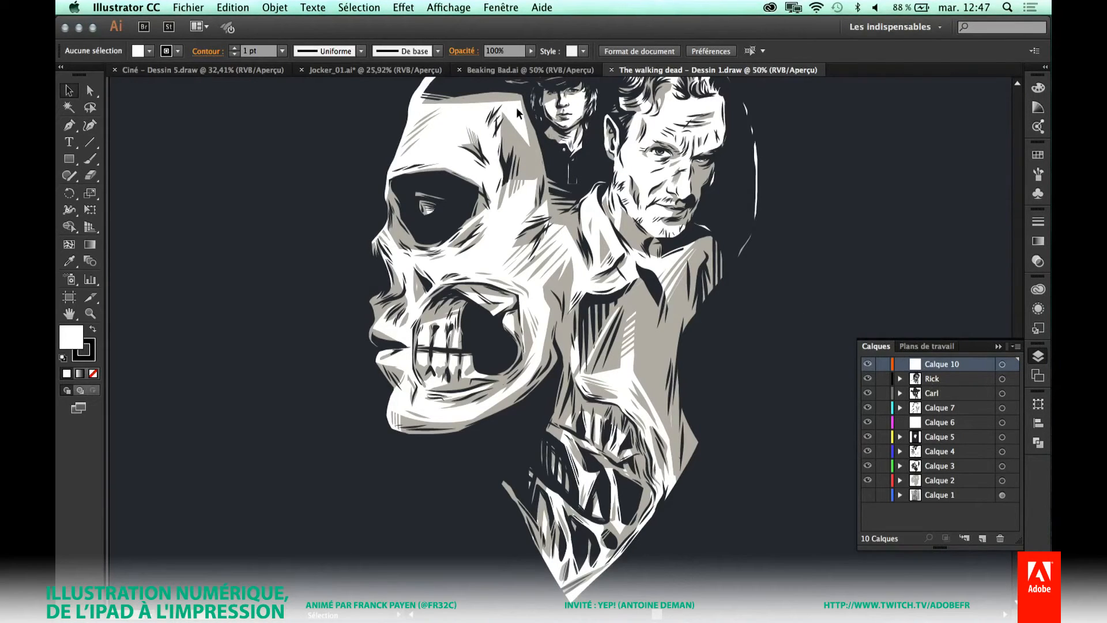
In Beaking Bad.ai, select the yellow rough-edged background shape on layer Calque 9 and copy it.
left_click(500, 70)
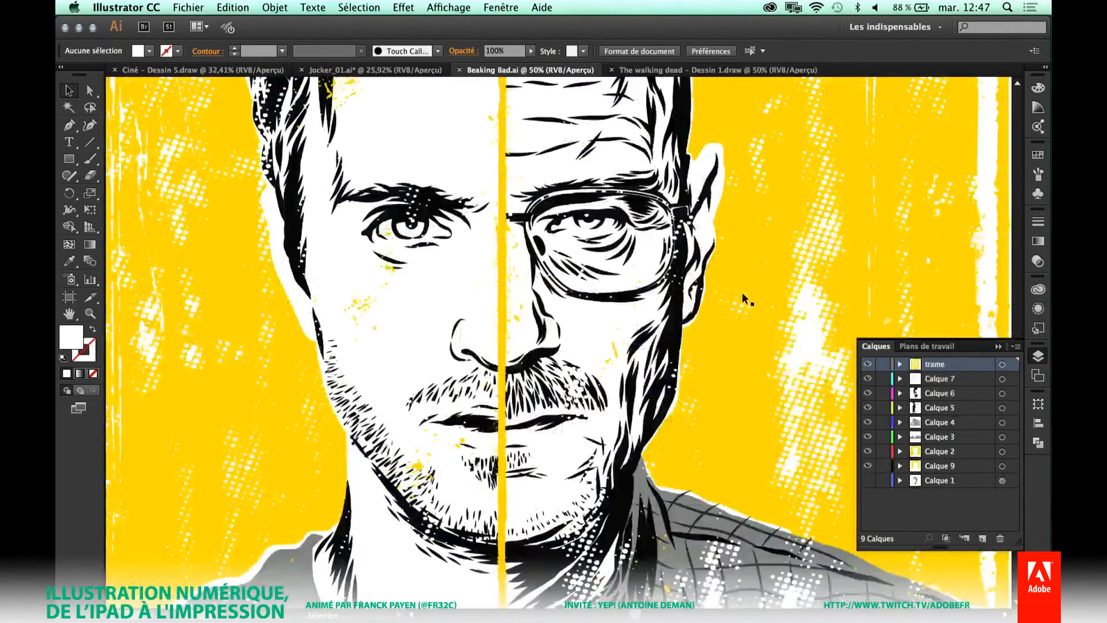
key("super+minus")
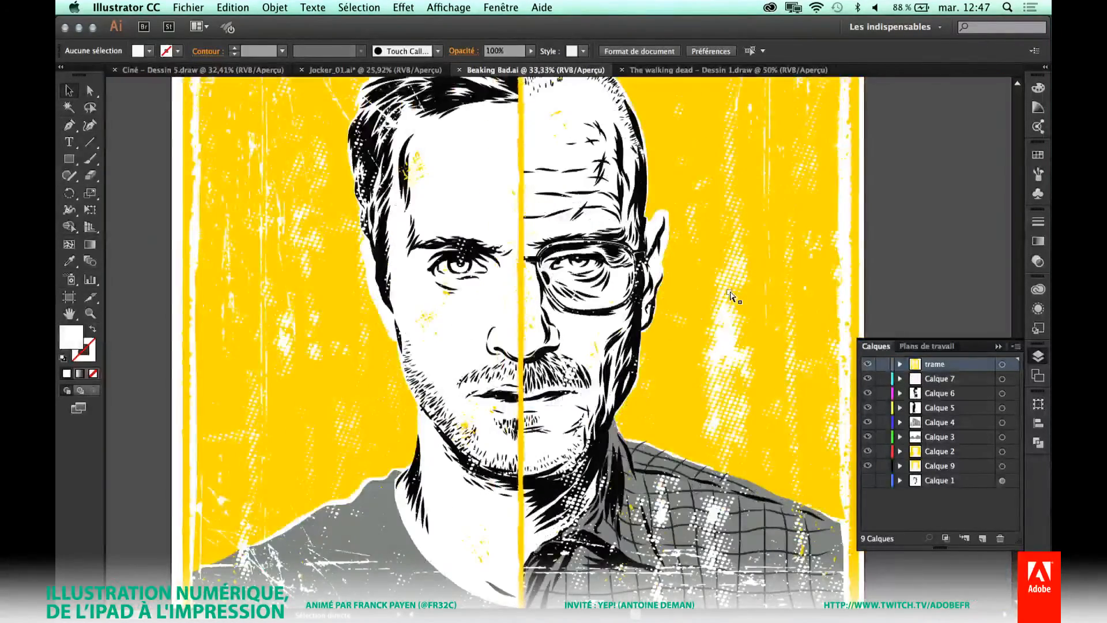
key("super+minus")
left_click_drag(686, 245, 668, 294)
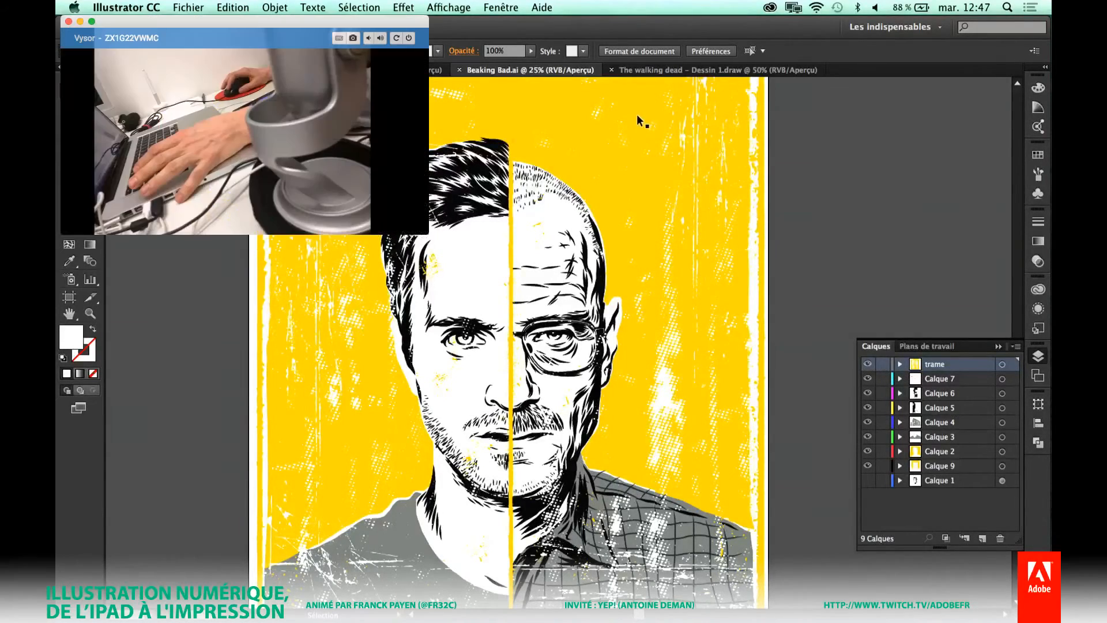
left_click_drag(655, 161, 632, 330)
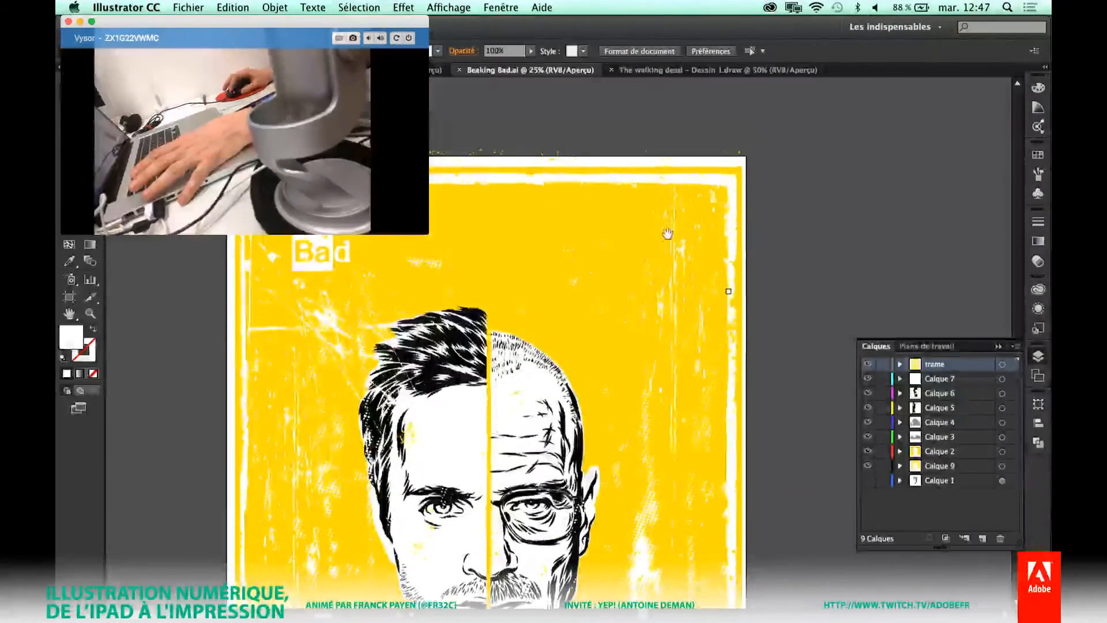
left_click(696, 199)
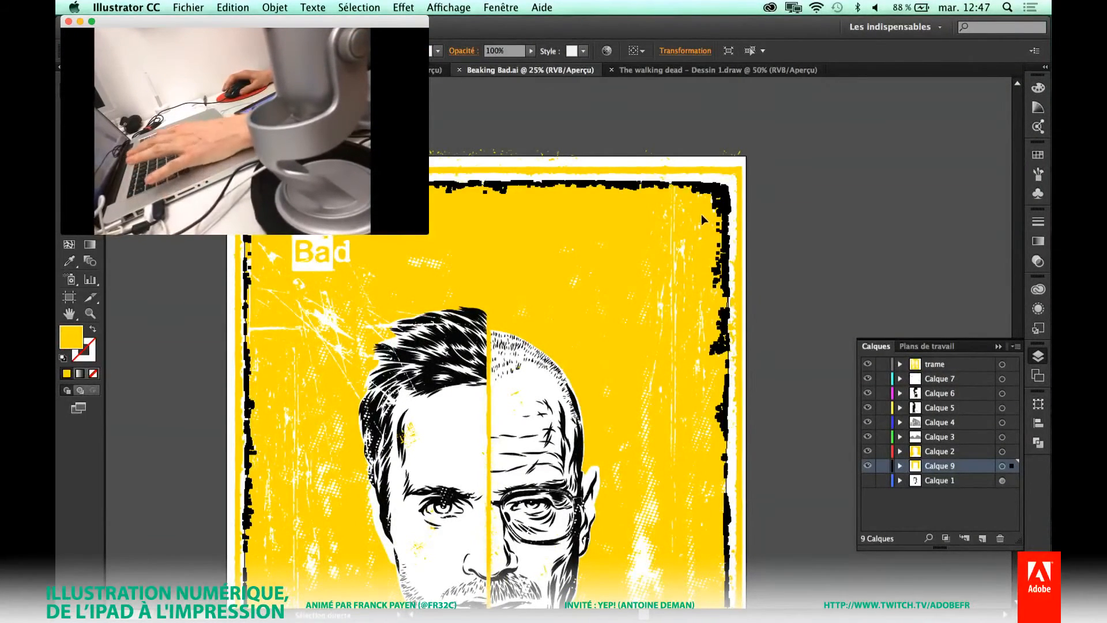
left_click(701, 215)
Paste the copied yellow rough-edged shape over the skull in the document "The walking dead – Dessin 1.draw".
left_click(662, 72)
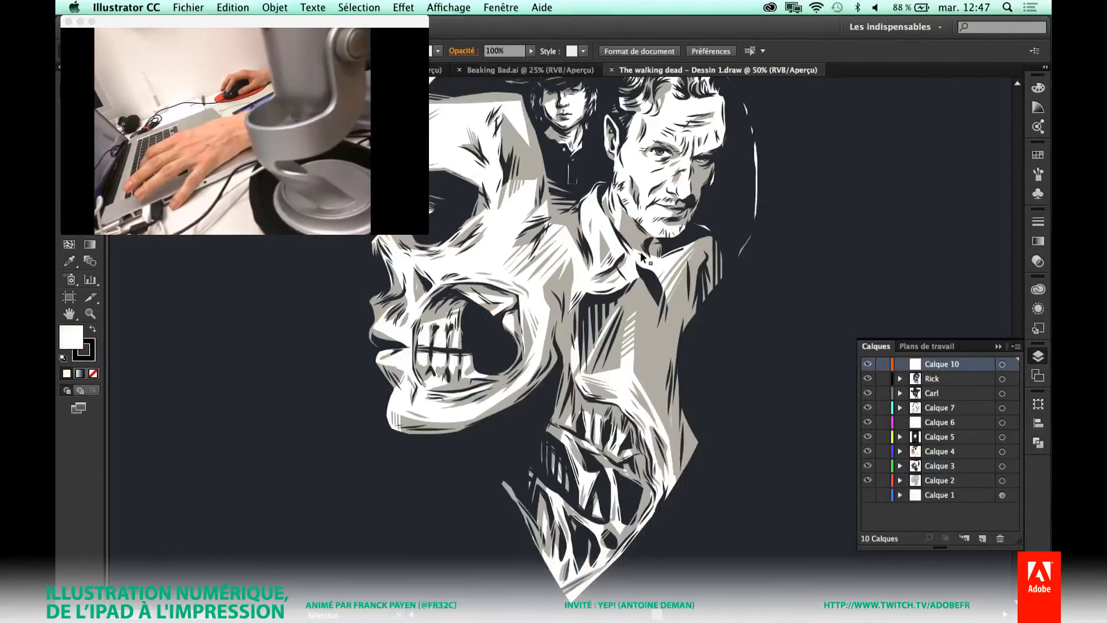
key("super+minus")
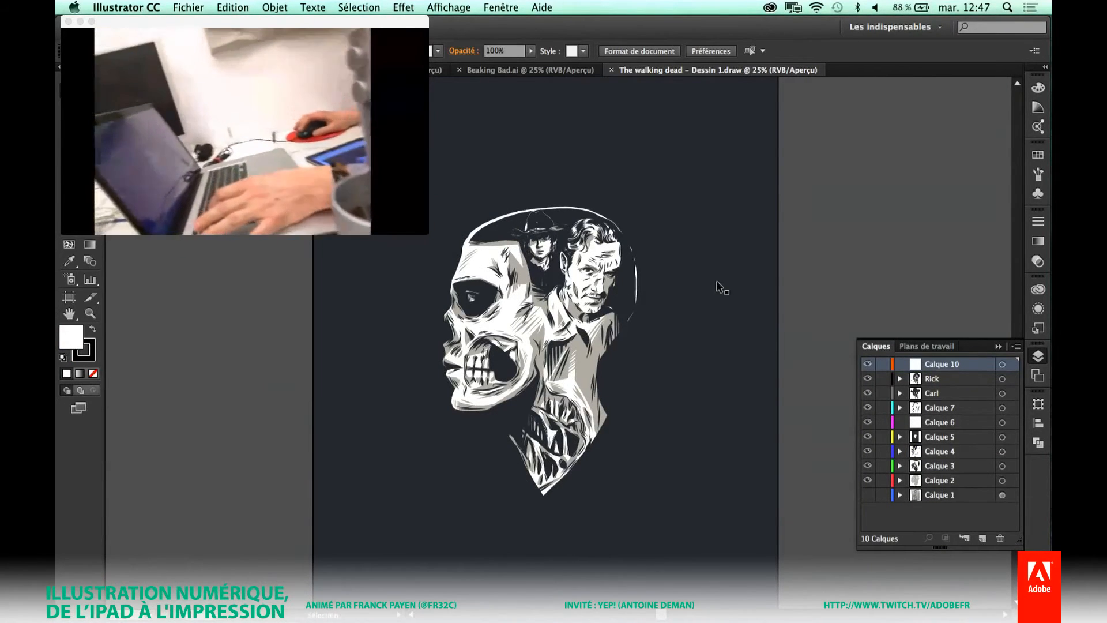
key("super+minus")
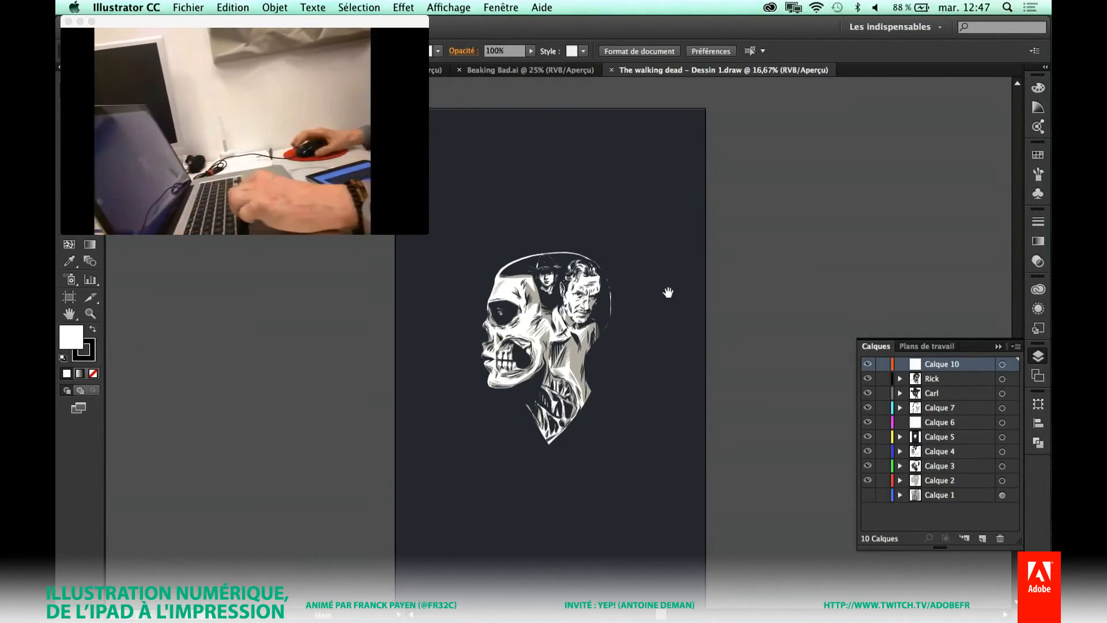
key("super+v")
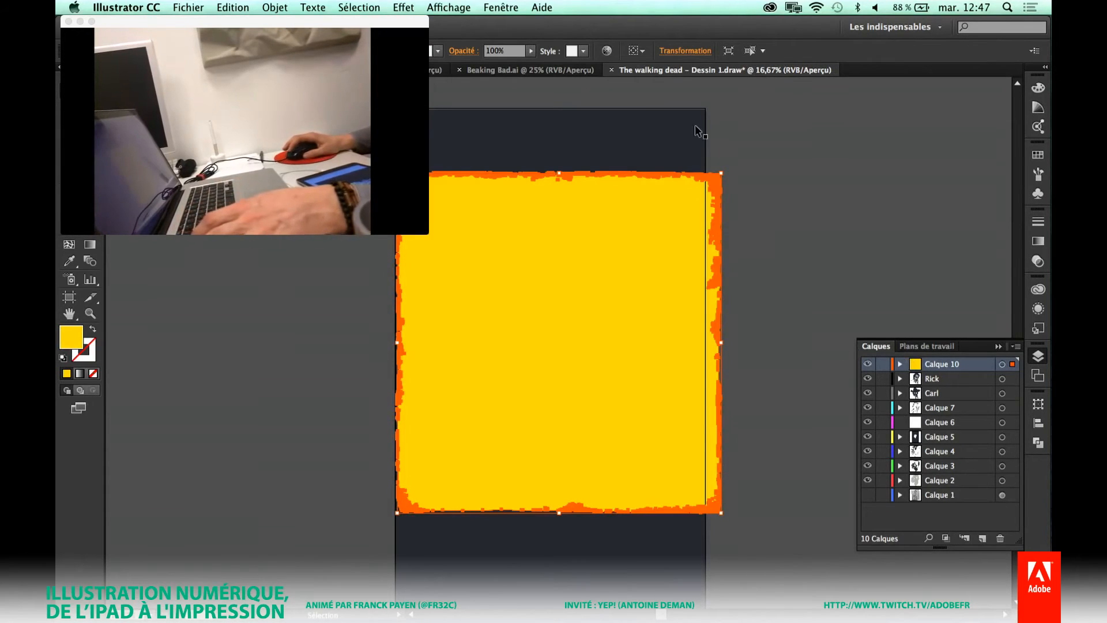
Recolour the pasted shape with the dark background colour and move layer Calque 10 directly above Calque 1.
key("i")
left_click(692, 163)
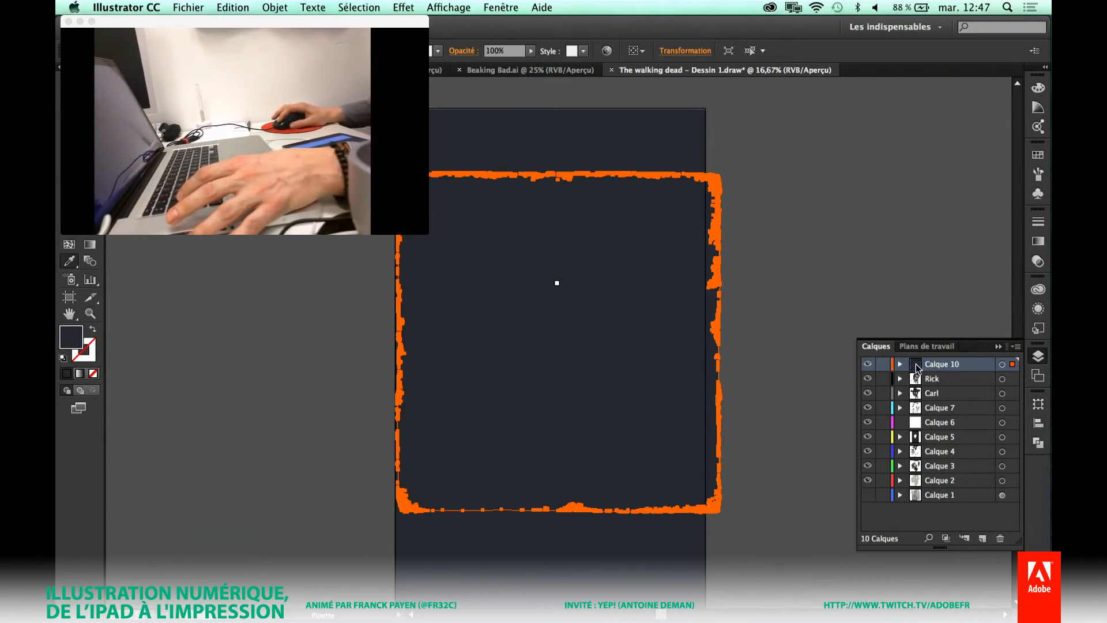
left_click_drag(917, 365, 937, 487)
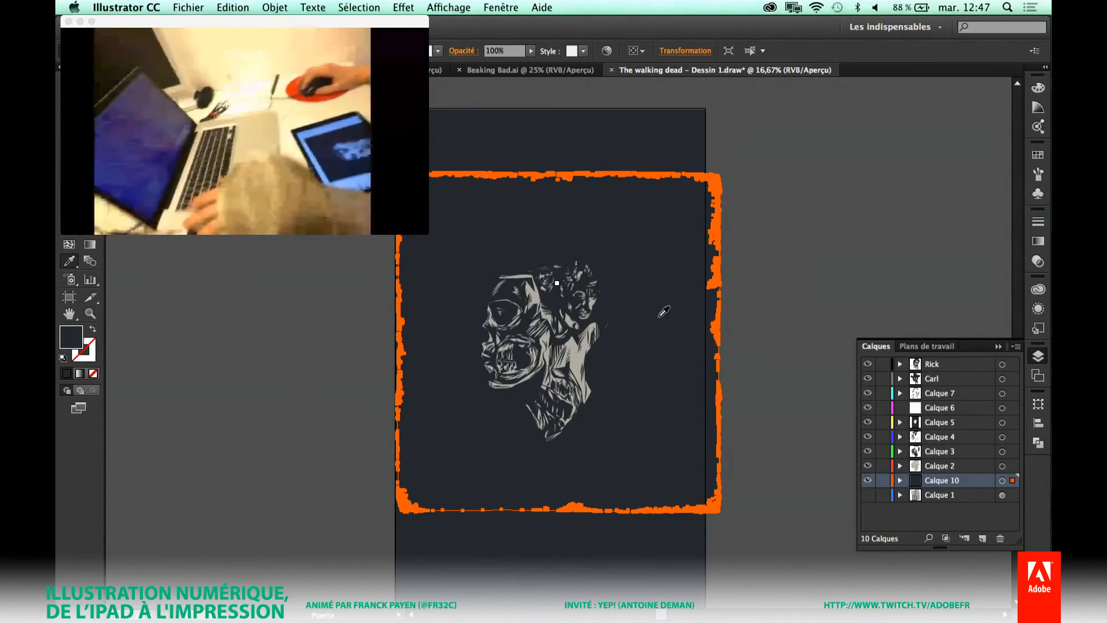
Draw a rectangle covering the skull's area on layer Calque 10 and fill it with white.
key("m")
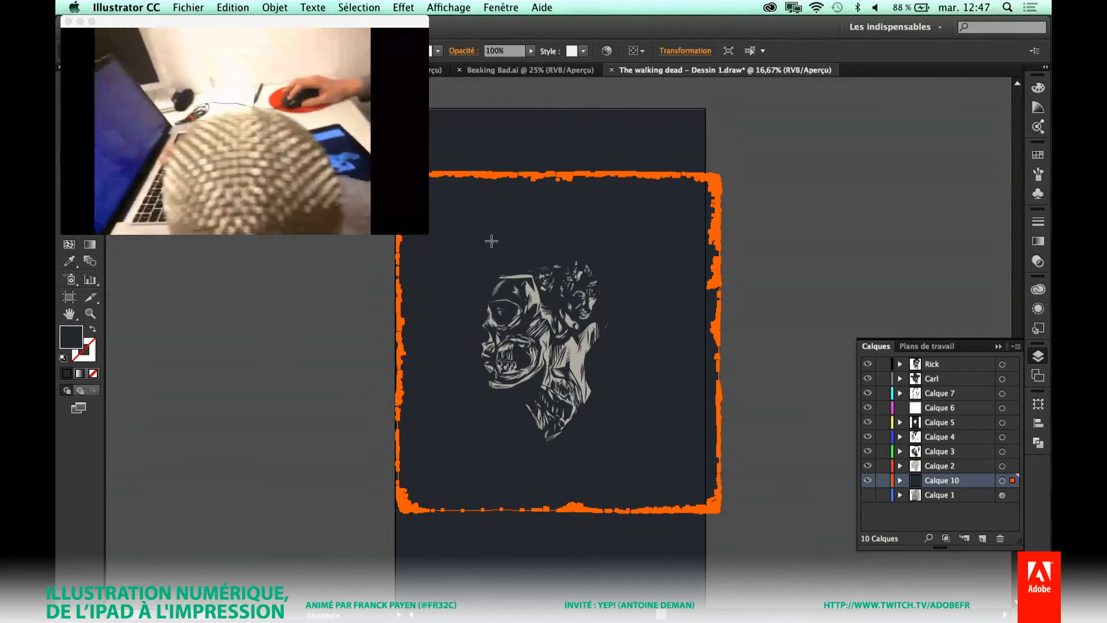
mouse_move(471, 243)
left_mouse_down()
mouse_move(578, 445)
mouse_move(630, 437)
mouse_move(622, 443)
left_mouse_up()
double_click(71, 337)
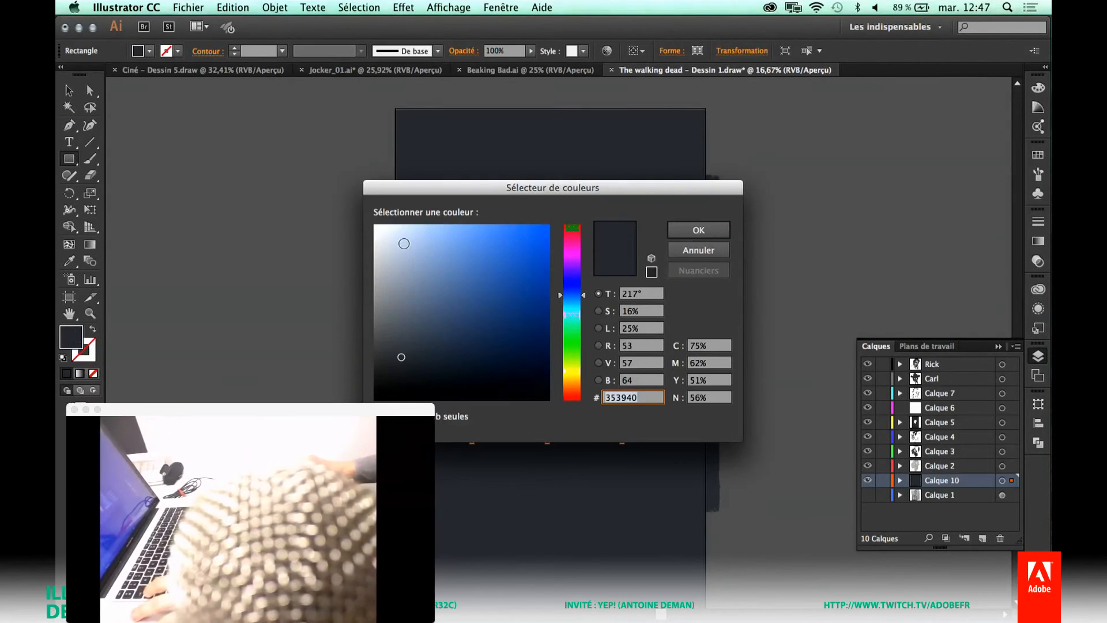
mouse_move(402, 243)
left_mouse_down()
mouse_move(373, 203)
mouse_move(332, 185)
mouse_move(400, 358)
left_mouse_up()
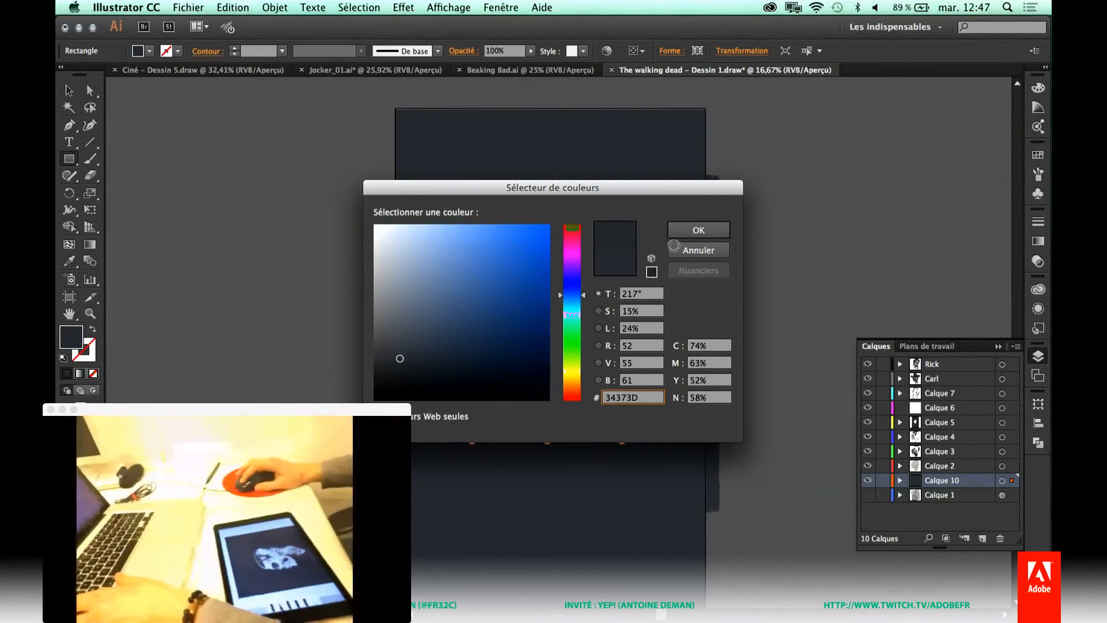
left_click(680, 233)
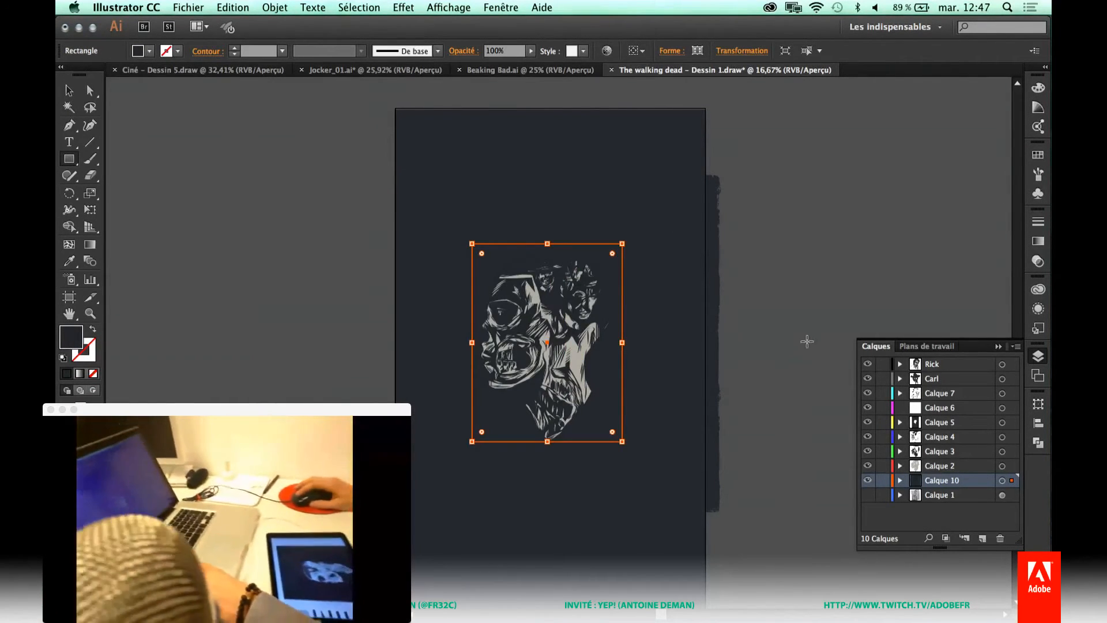
double_click(63, 346)
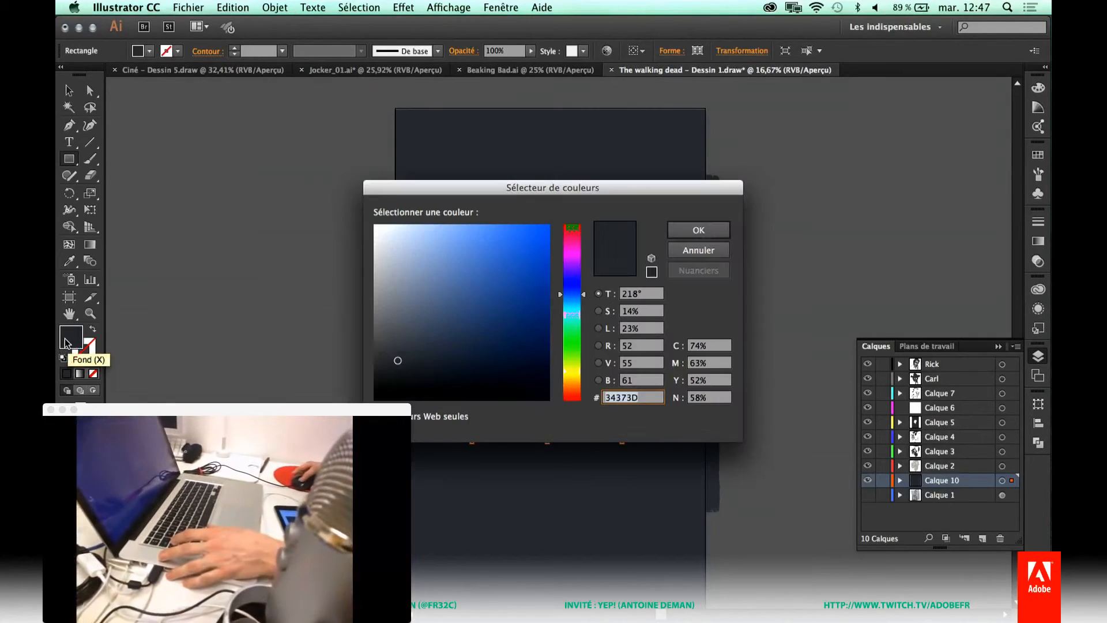
left_click_drag(388, 233, 375, 226)
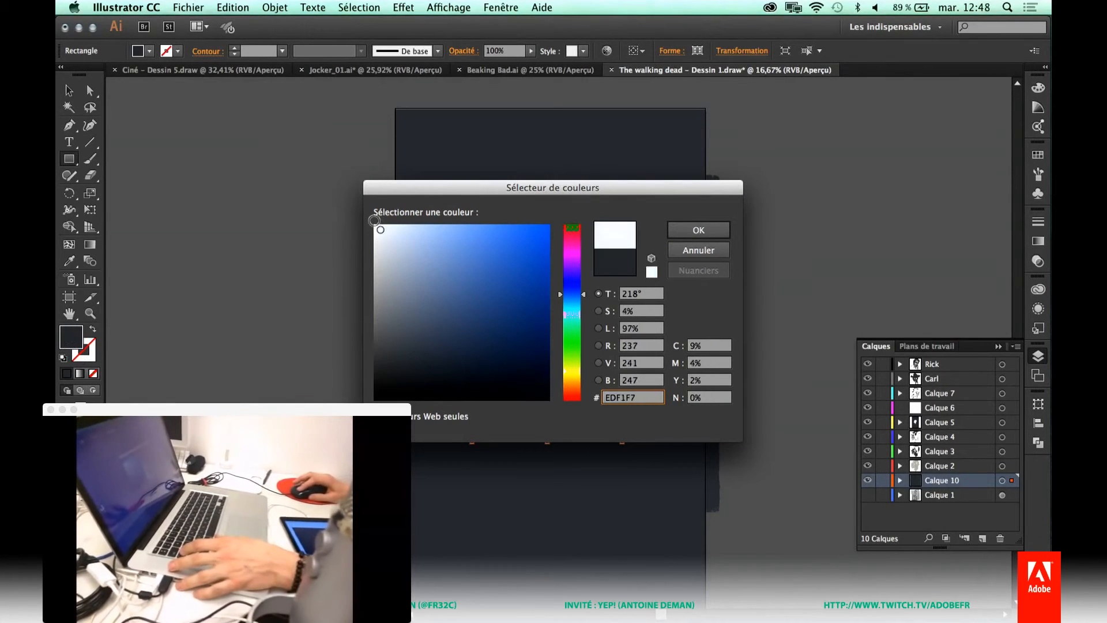
left_click(699, 230)
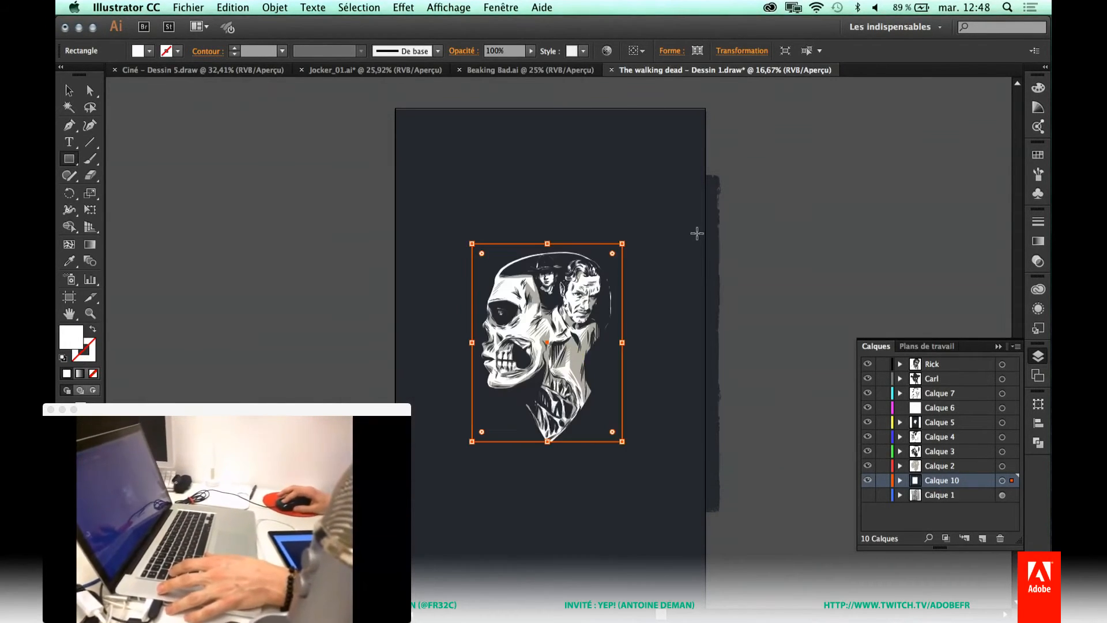
Select the top anchor points of the dark background on Calque 5 and move that edge down below the rough shape's upper border.
key("a")
left_click(703, 134)
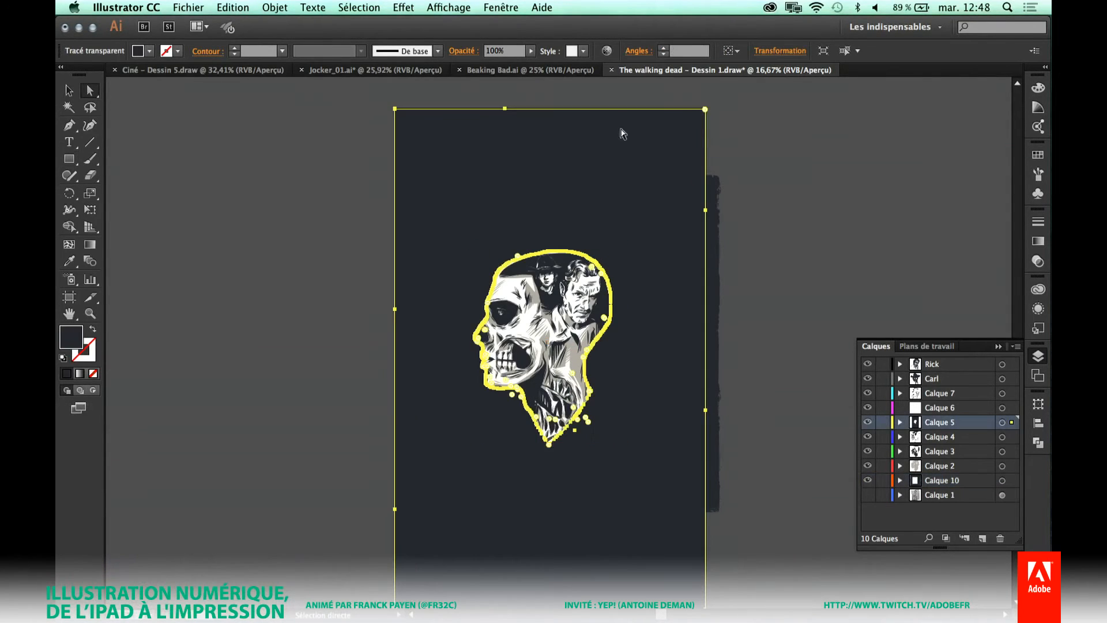
left_click_drag(381, 95, 710, 115)
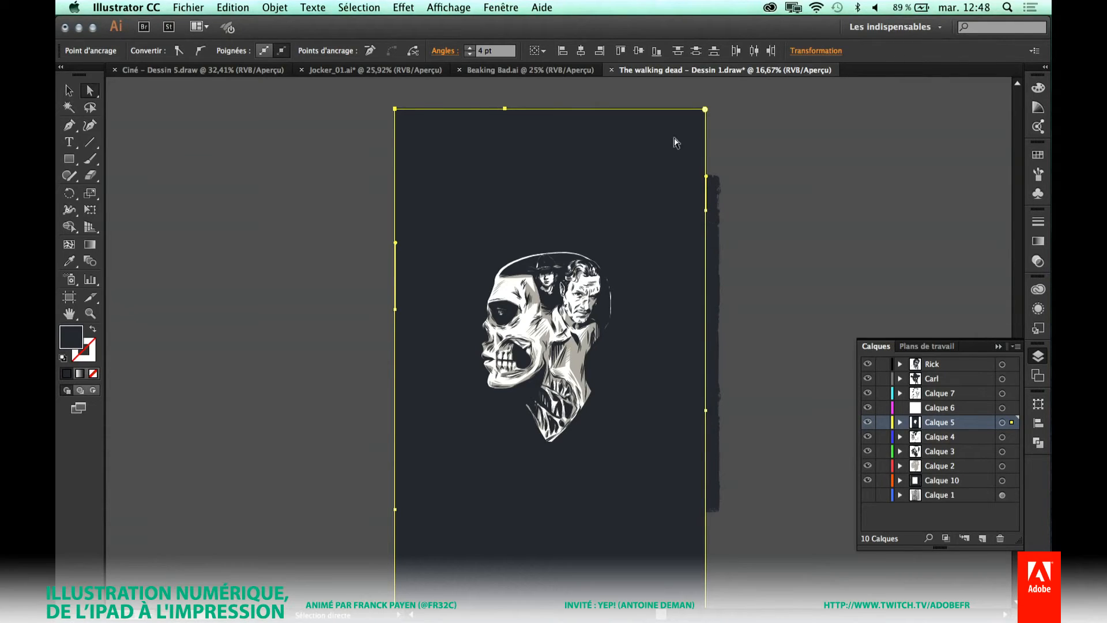
left_click_drag(504, 109, 507, 210)
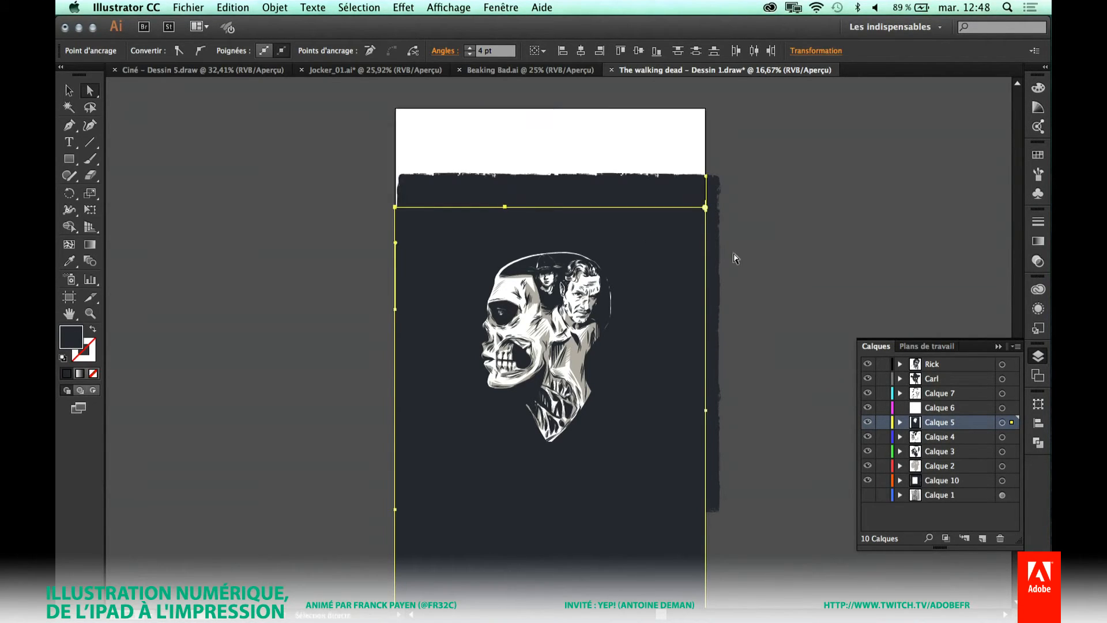
left_click(756, 262)
Select the bottom anchor points of the dark background on Calque 5 and move that edge up above the rough shape's lower border.
scroll(640, 411, "down", 5)
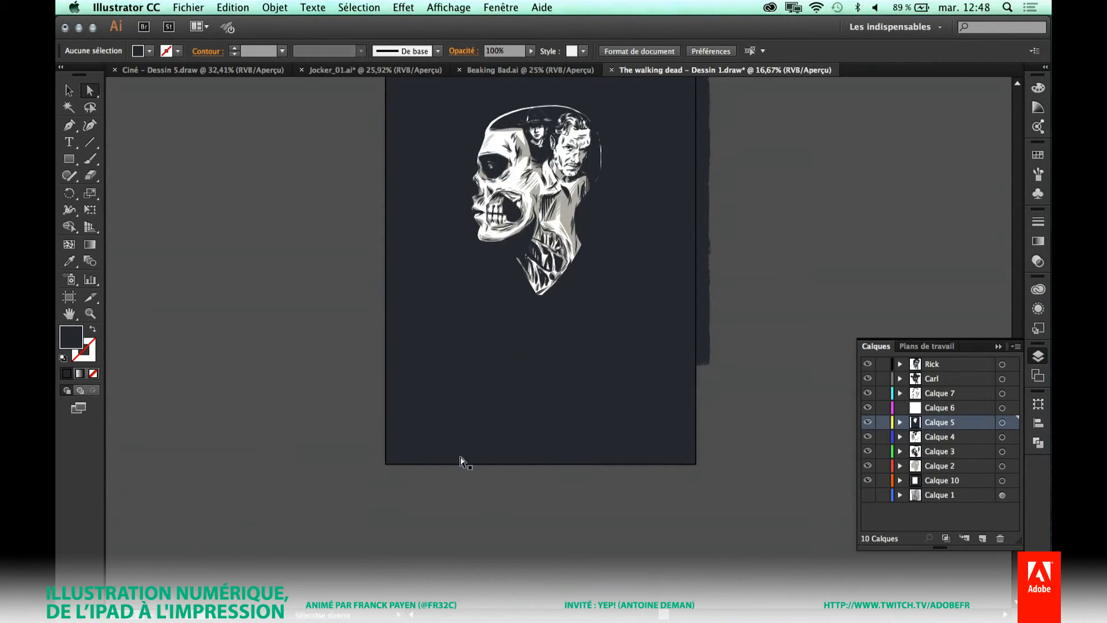
left_click_drag(363, 454, 725, 495)
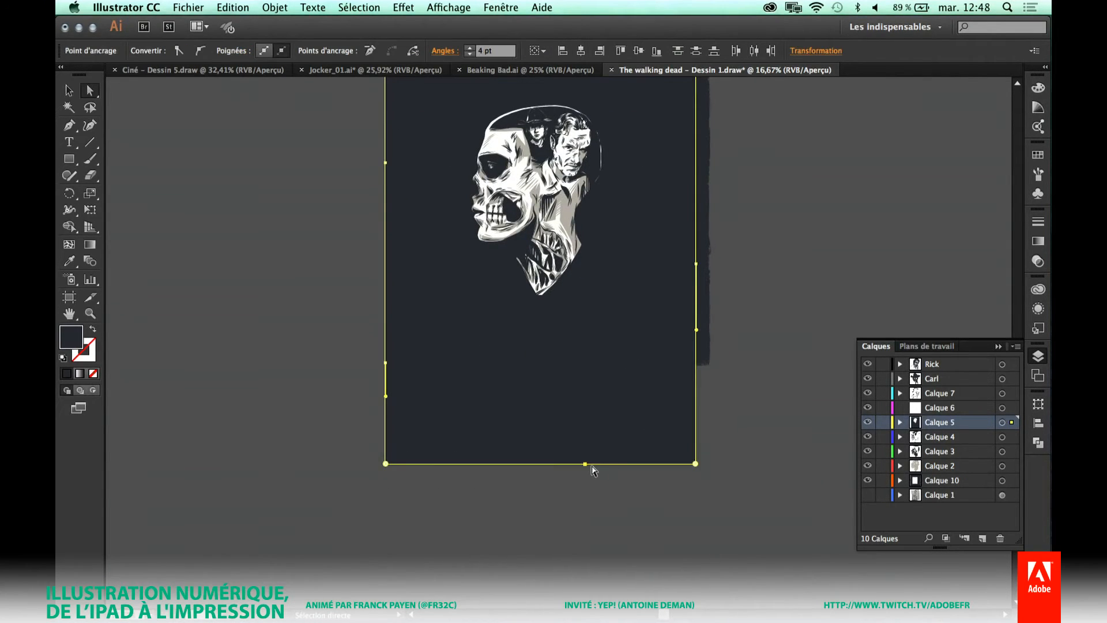
left_click_drag(586, 465, 588, 350)
key("space")
left_click_drag(563, 403, 612, 504)
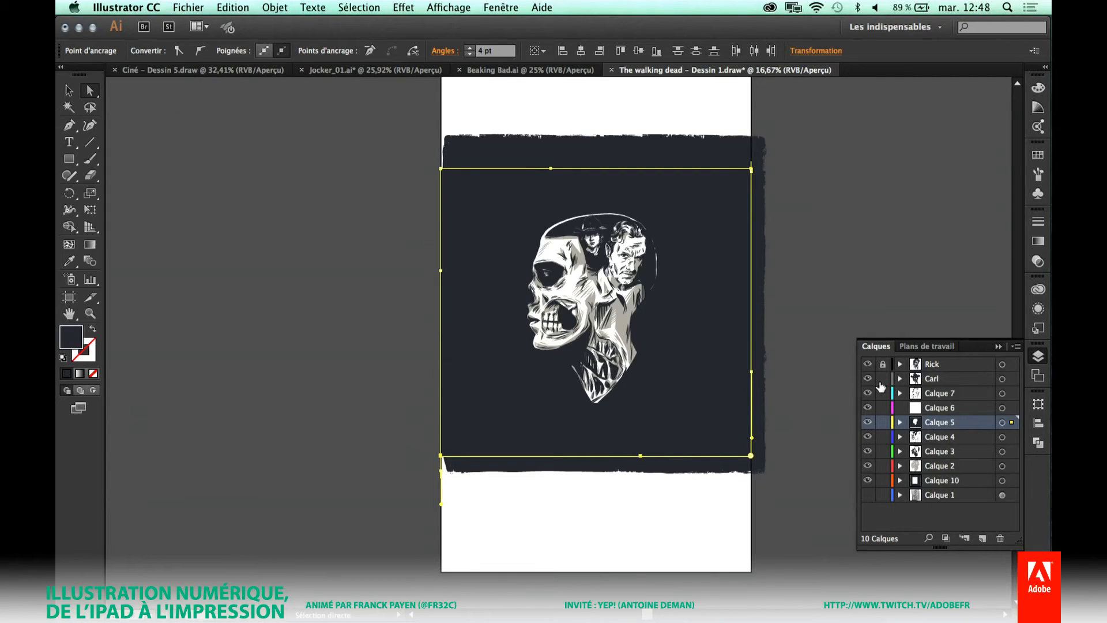
Lock the layers Carl, Calque 7, Calque 6, Calque 4, Calque 3, Calque 2 and Calque 10, leaving Calque 5 editable.
left_click(882, 379)
left_click(883, 394)
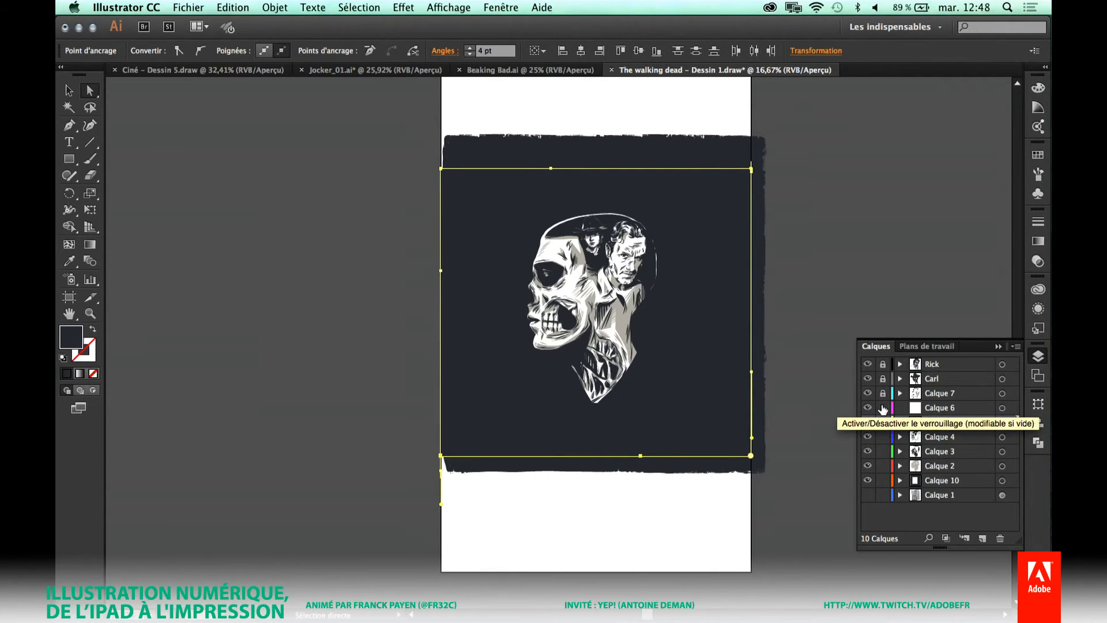
left_click(884, 409)
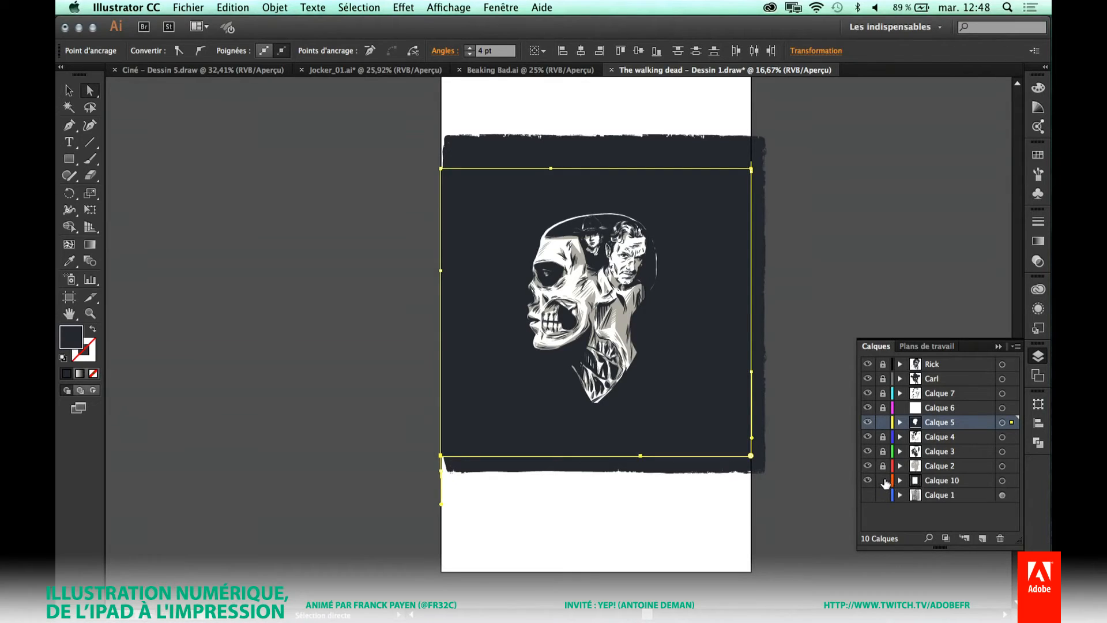
left_click(883, 480)
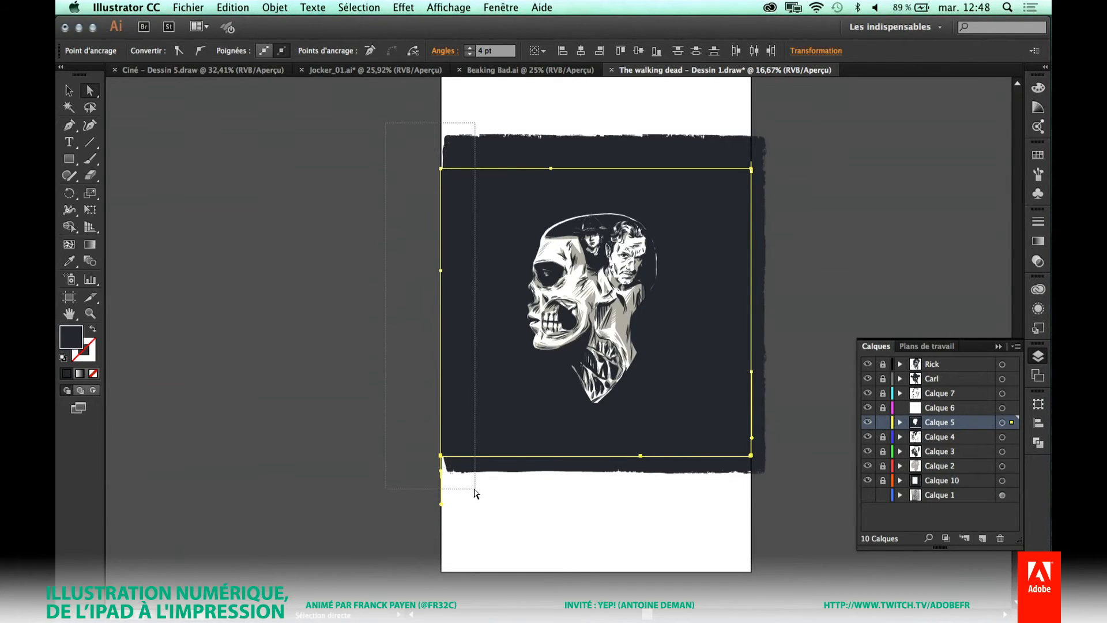
Move the left and right edges of the Calque 5 background inward, inside the rough shape and closer to the skull.
left_click(454, 461)
left_click_drag(442, 458, 496, 460)
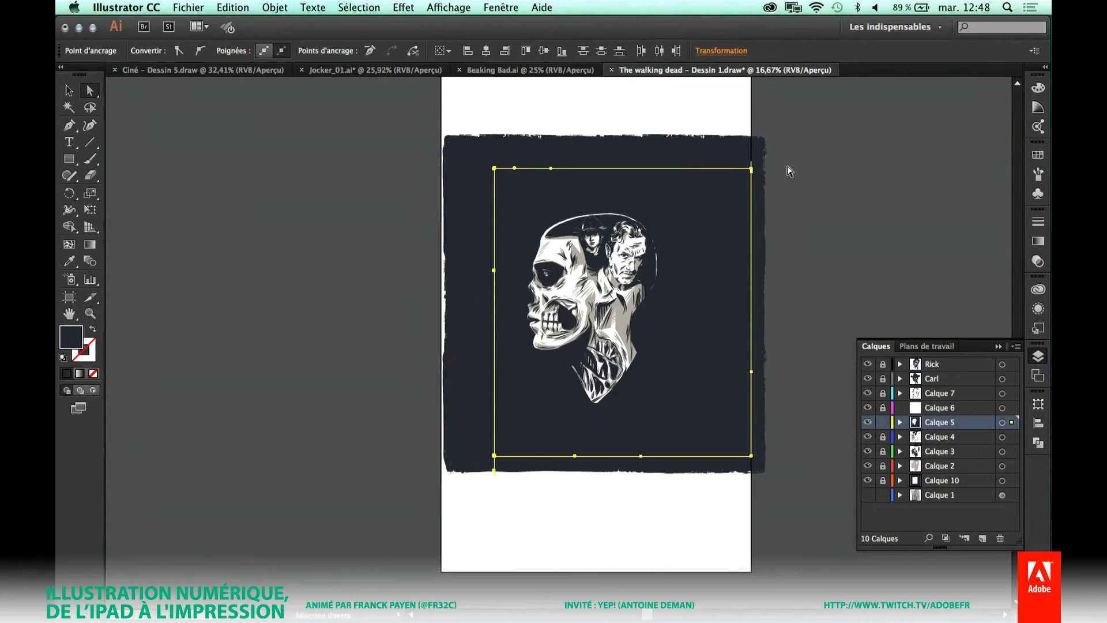
left_click_drag(783, 173, 713, 517)
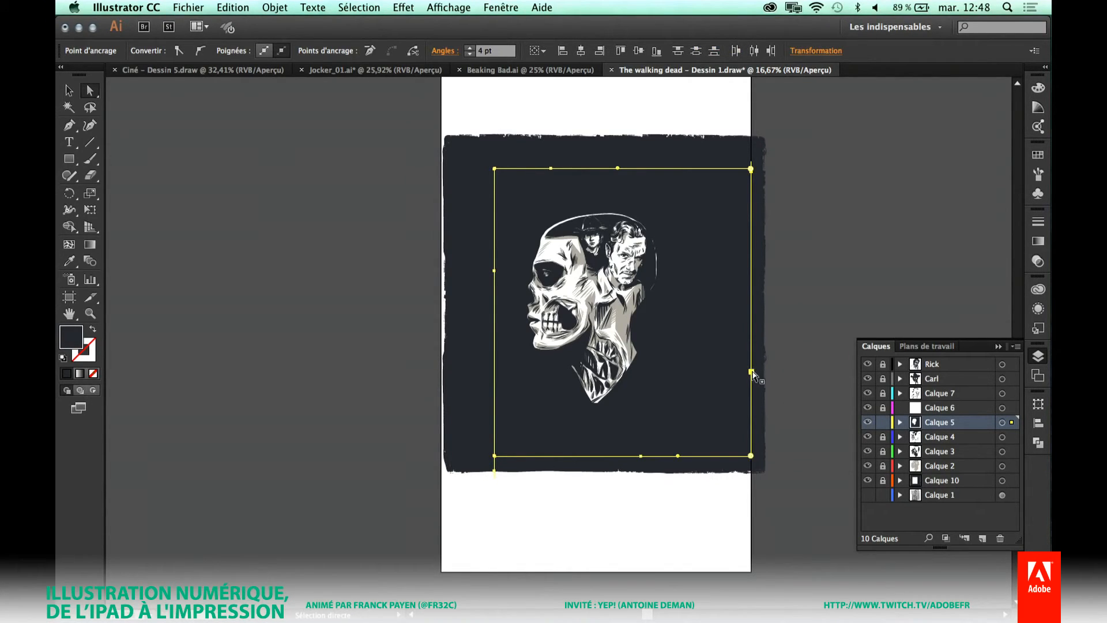
left_click_drag(753, 373, 697, 372)
left_click_drag(475, 487, 698, 402)
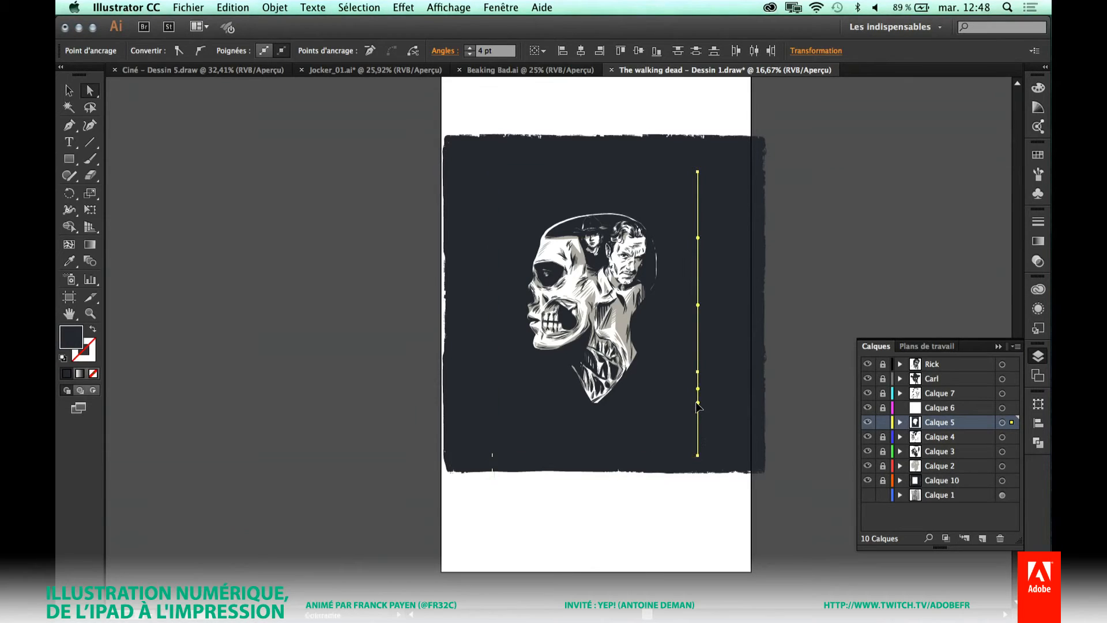
left_click(791, 398)
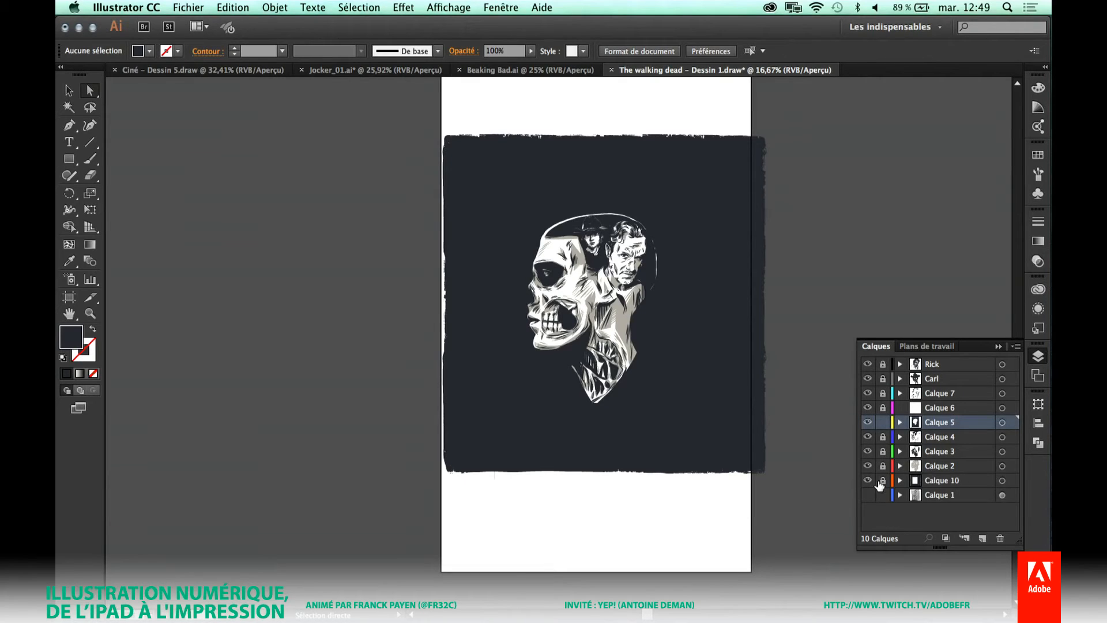
Unlock Calque 10 and shrink its rough-edged shape from the upper-left and lower-right corners toward the dark rectangle behind the skull.
left_click(931, 480)
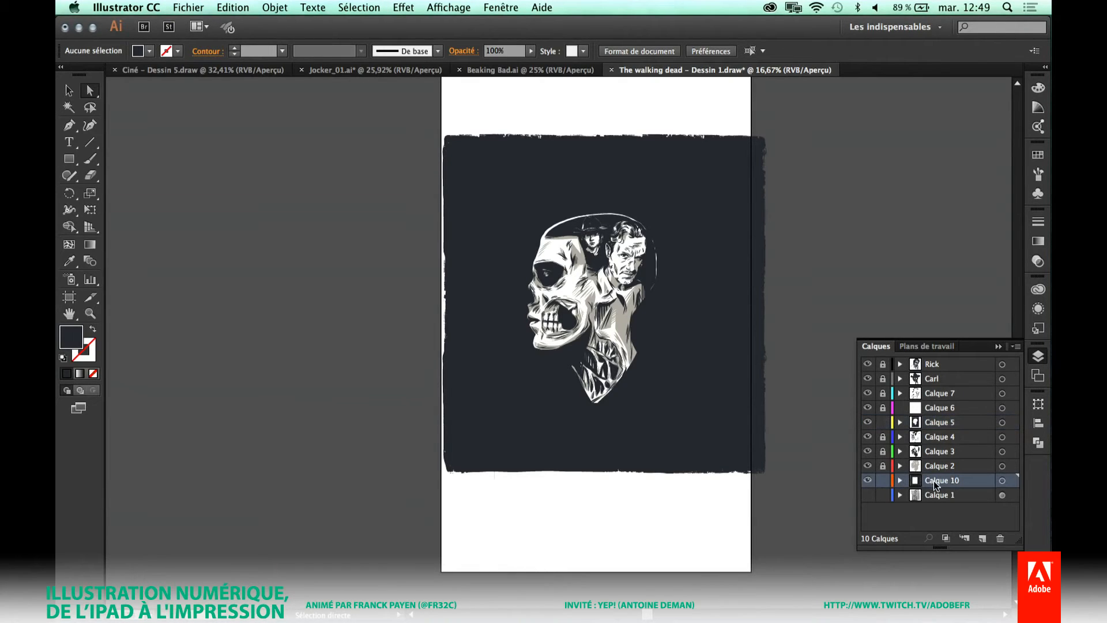
key("v")
left_click(483, 156)
left_click_drag(444, 134, 462, 185)
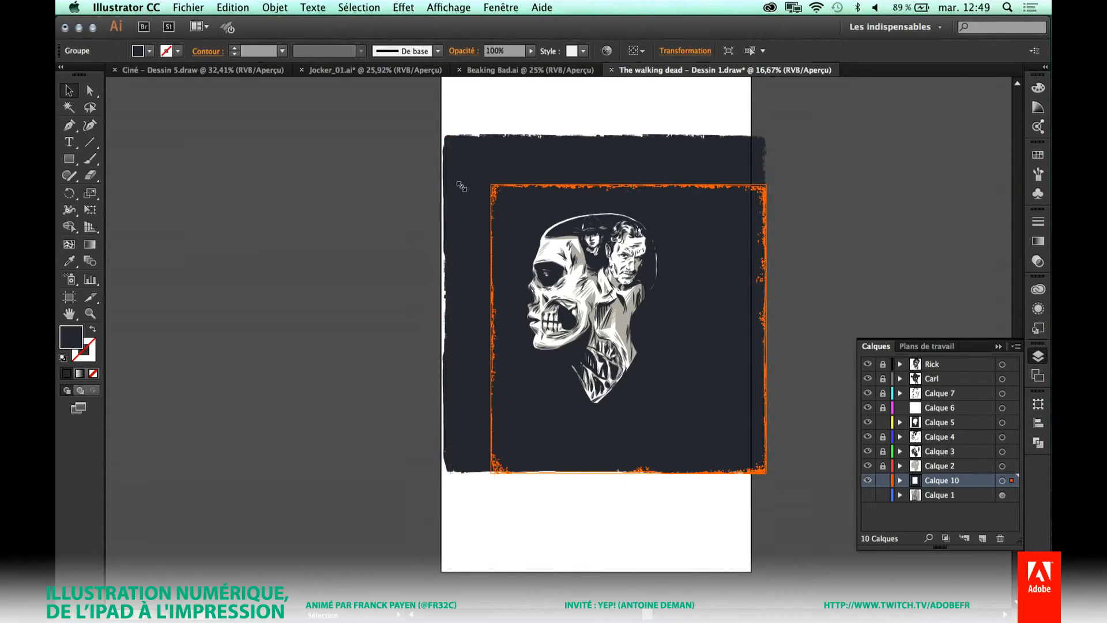
left_click_drag(768, 476, 726, 431)
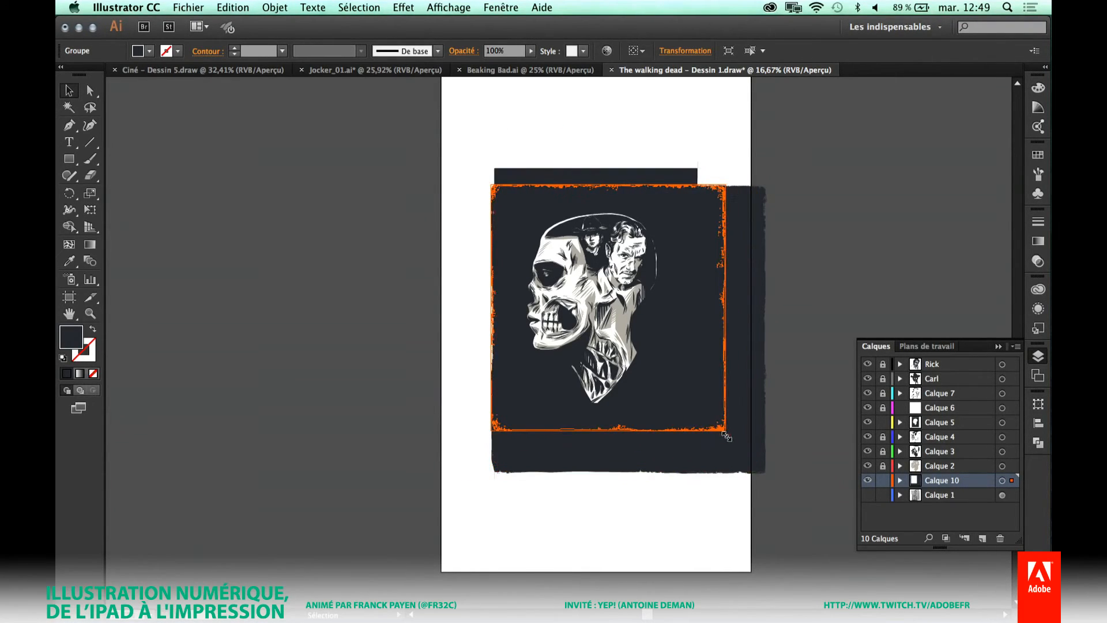
left_click(682, 239)
key("super+z")
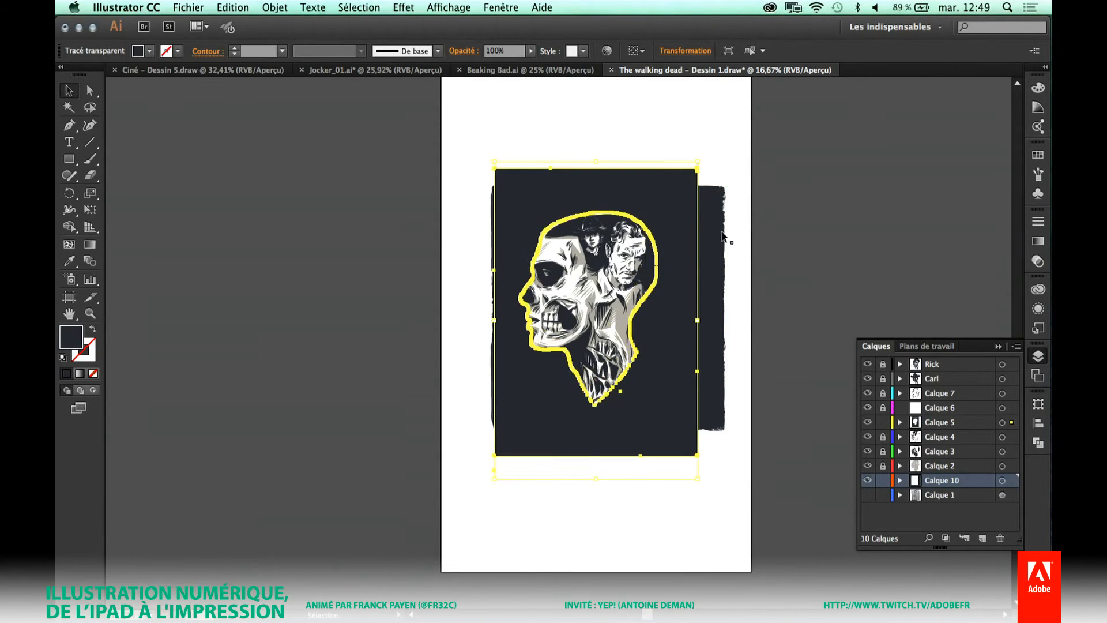
Stretch the rough-edged shape on Calque 10 downward and slightly upward until it covers the whole dark rectangle behind the skull.
left_click(708, 197)
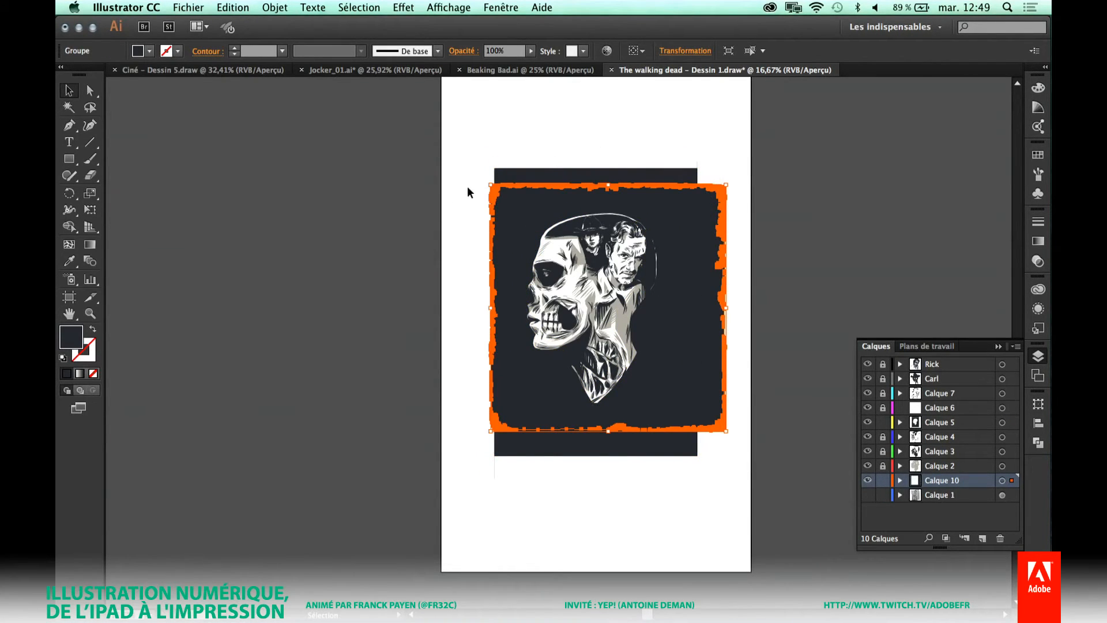
left_click_drag(492, 183, 728, 492)
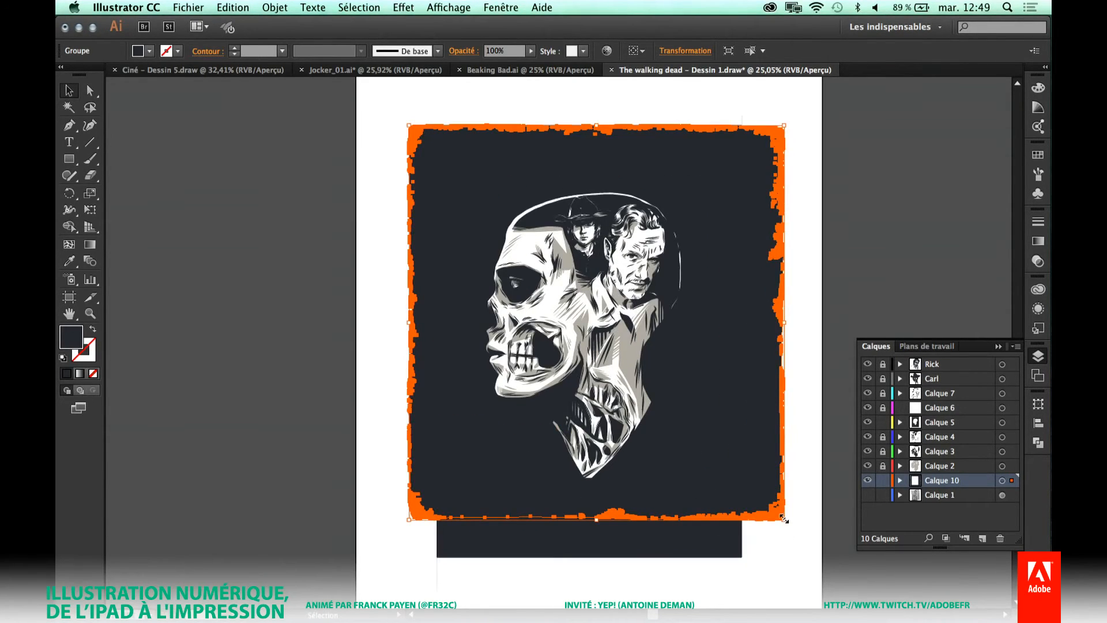
left_click_drag(783, 518, 785, 585)
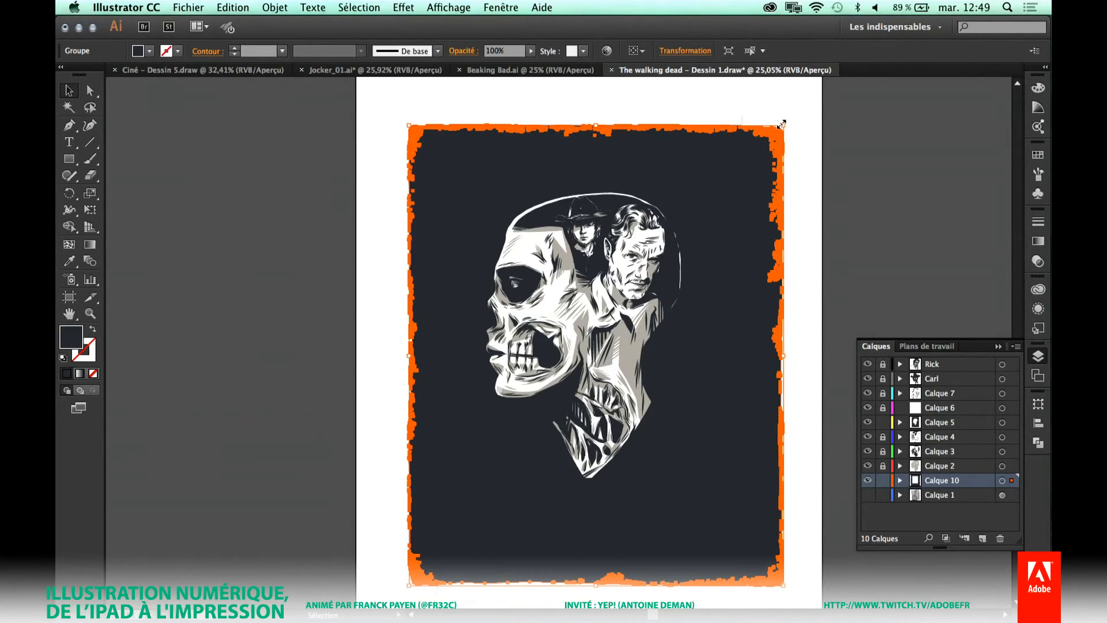
left_click_drag(783, 125, 779, 113)
left_click(792, 233)
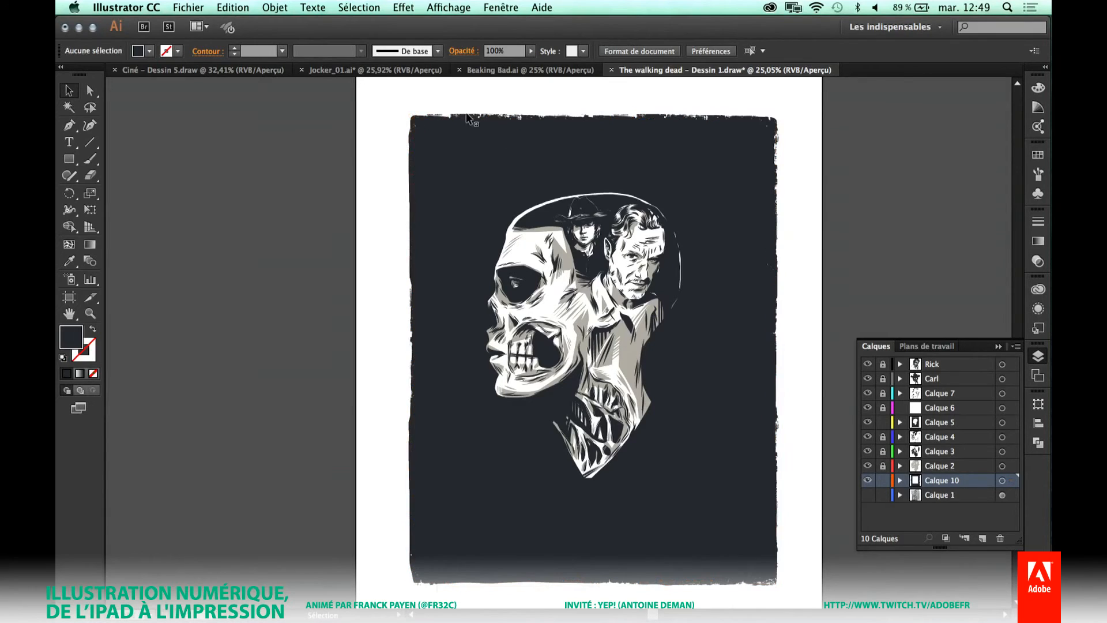
Switch to the document "Beaking Bad.ai" and copy the white scratch texture beside the Breaking Bad title.
left_click_drag(378, 99, 497, 328)
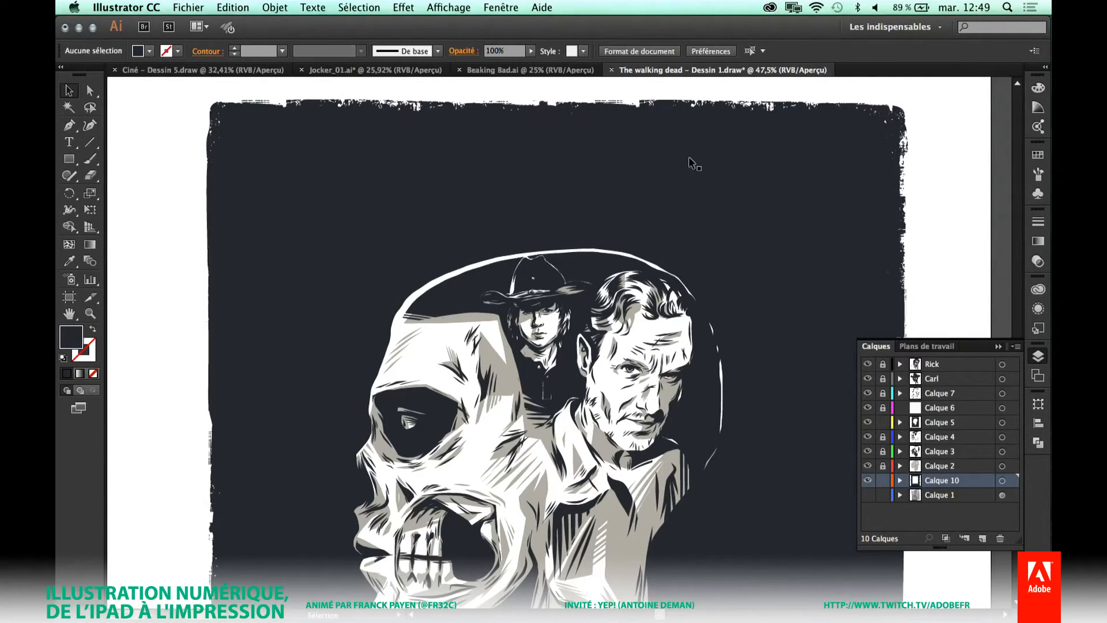
left_click(556, 70)
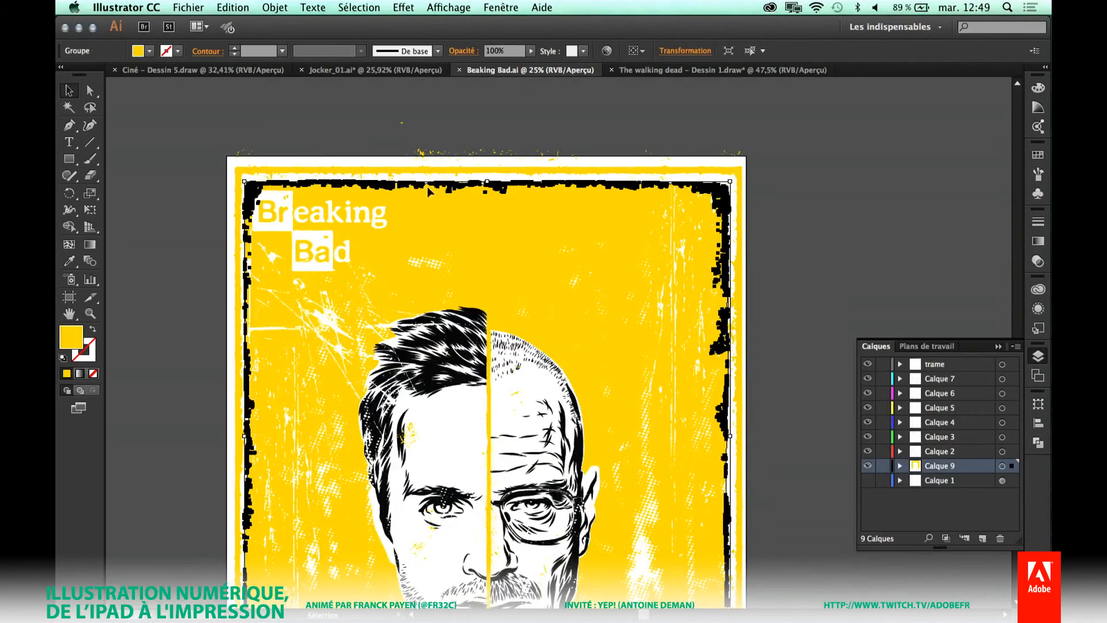
left_click(340, 148)
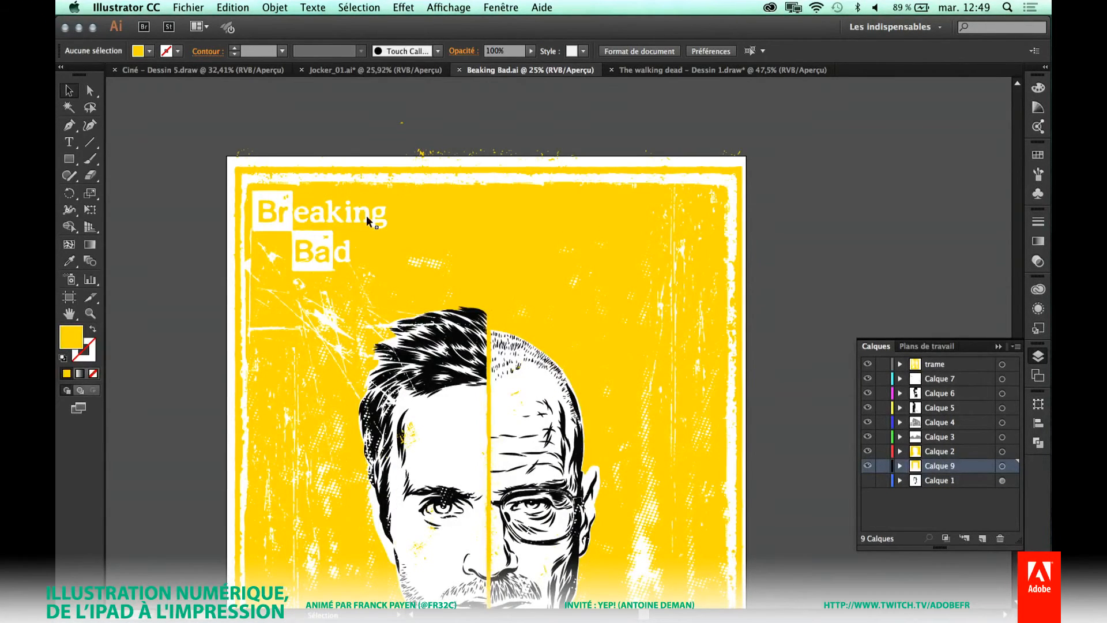
left_click(334, 325)
left_click(430, 299)
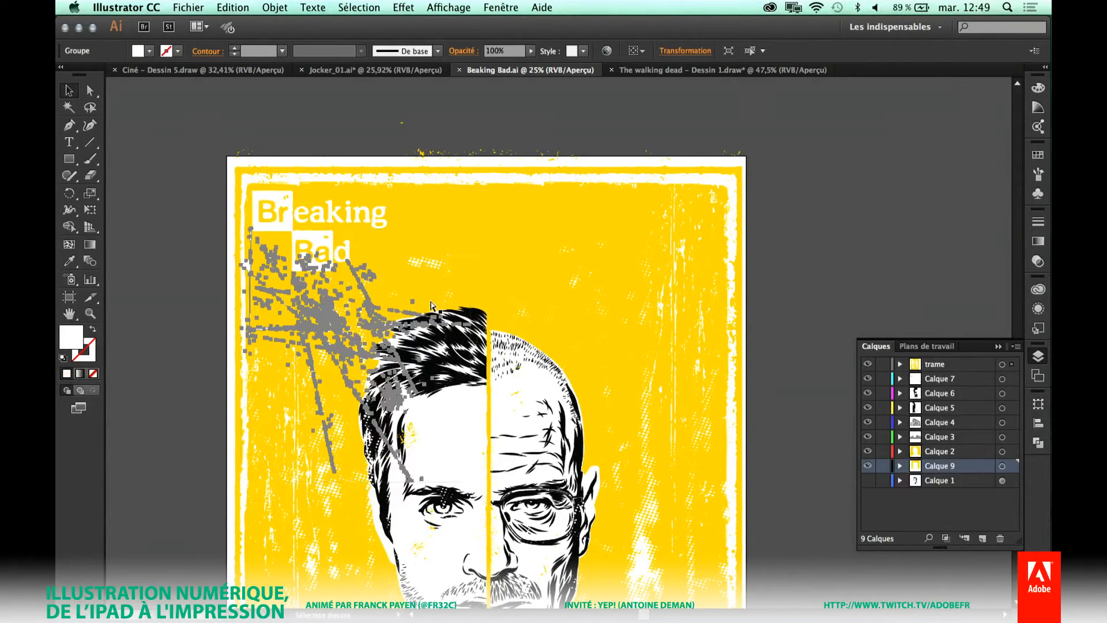
Paste the scratch texture into "The walking dead – Dessin 1.draw" on a new layer above Rick and move it toward the background's upper-left corner.
left_click(653, 71)
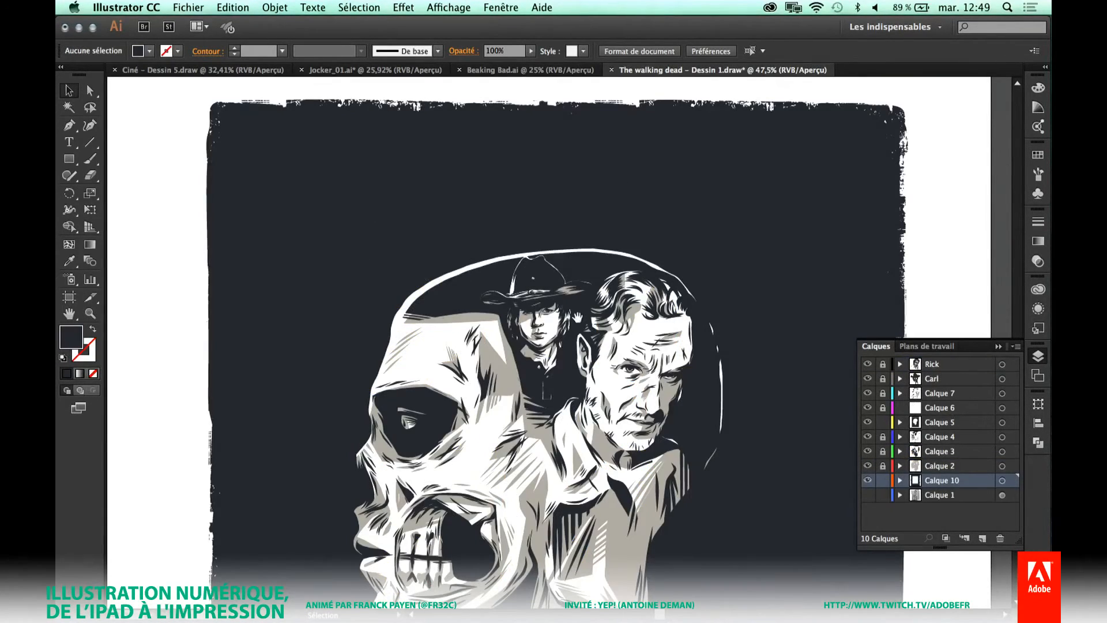
left_click_drag(609, 323, 568, 325)
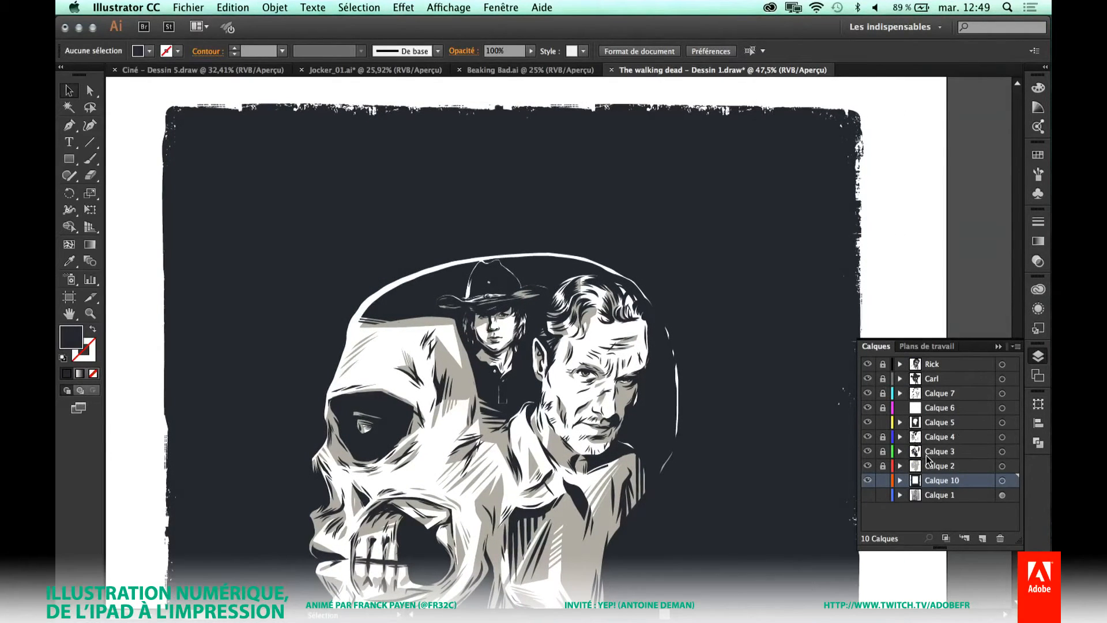
left_click(979, 364)
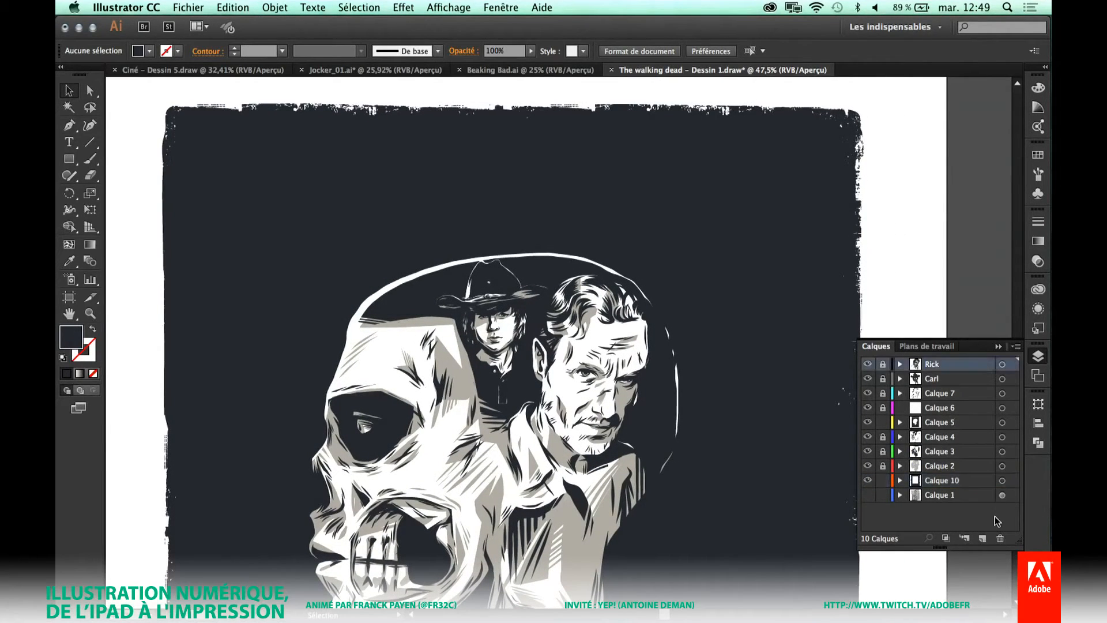
left_click(982, 538)
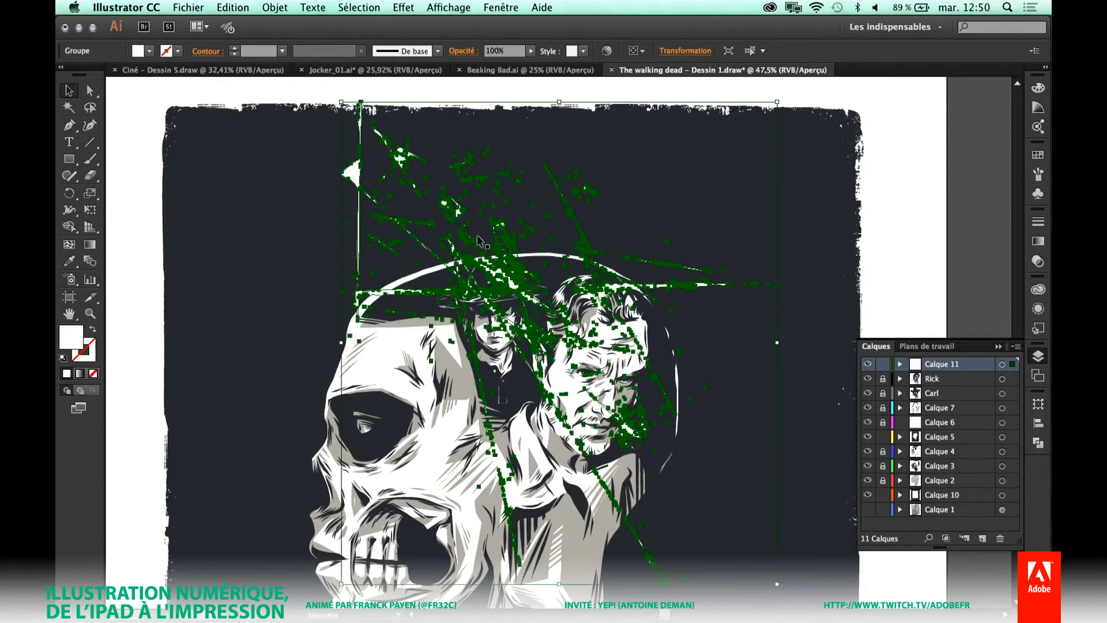
key("super+v")
left_click_drag(450, 252, 276, 250)
left_click(141, 239)
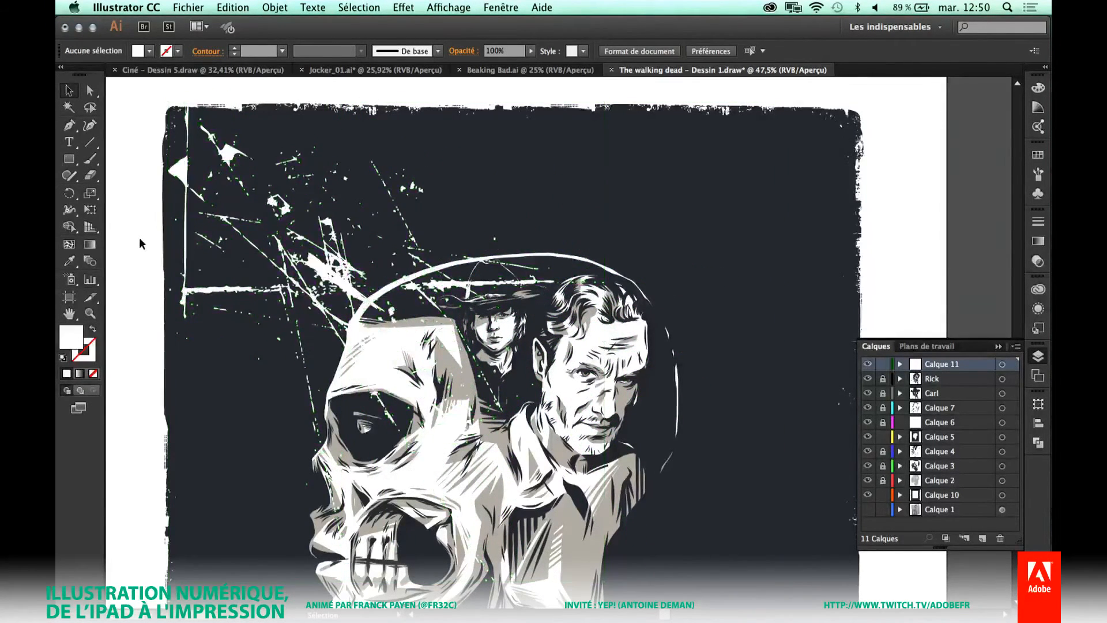
Scale the pasted scratch texture down so it sits in the upper-left corner of the dark background.
left_click(323, 269)
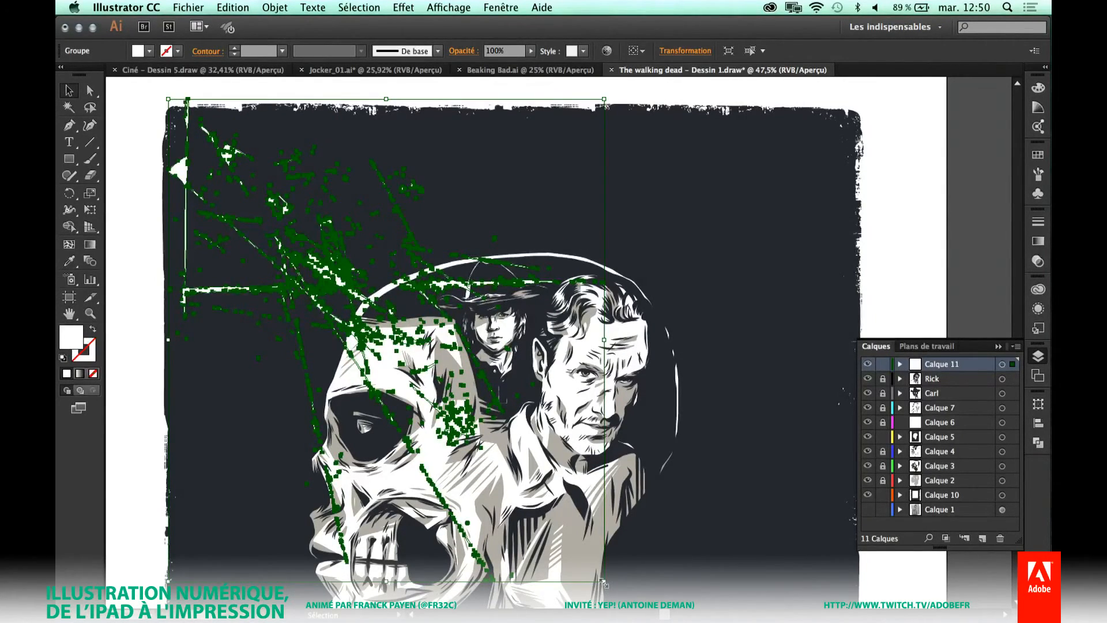
left_click_drag(604, 583, 489, 454)
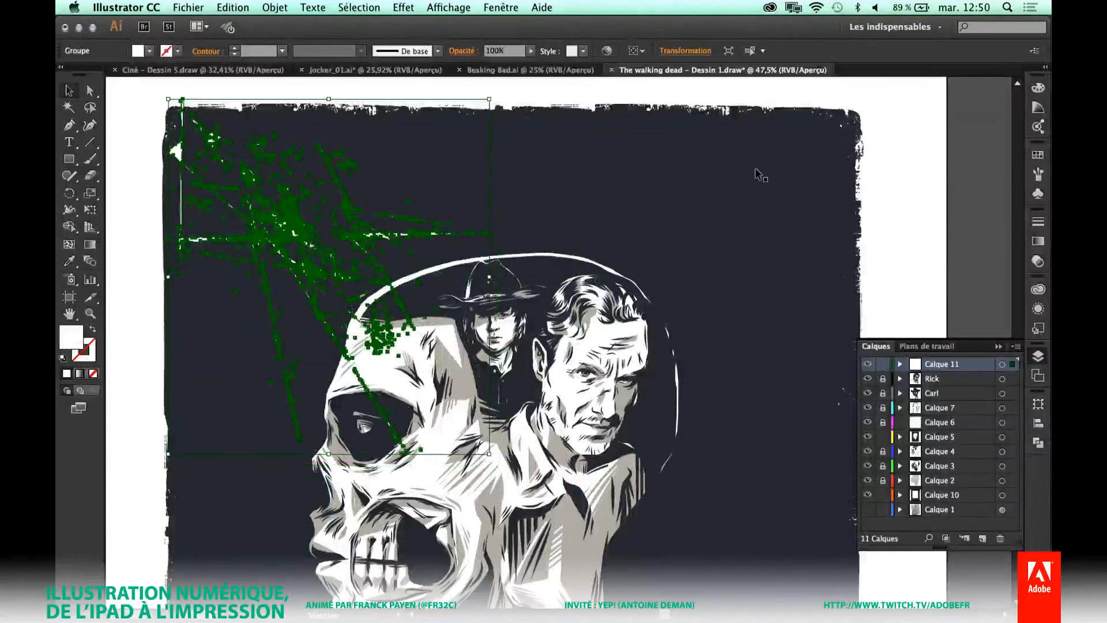
left_click(925, 189)
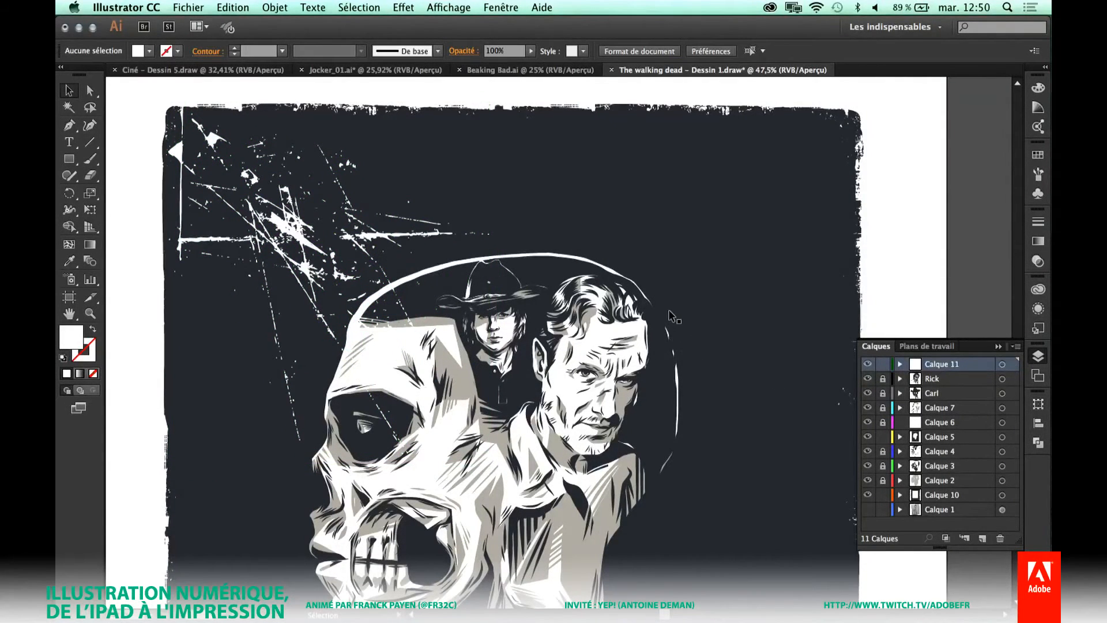
Examine the scratch texture up close and how it sits with the skull illustration and the rough-edged background.
scroll(490, 248, "up", 3)
scroll(490, 248, "left", 2)
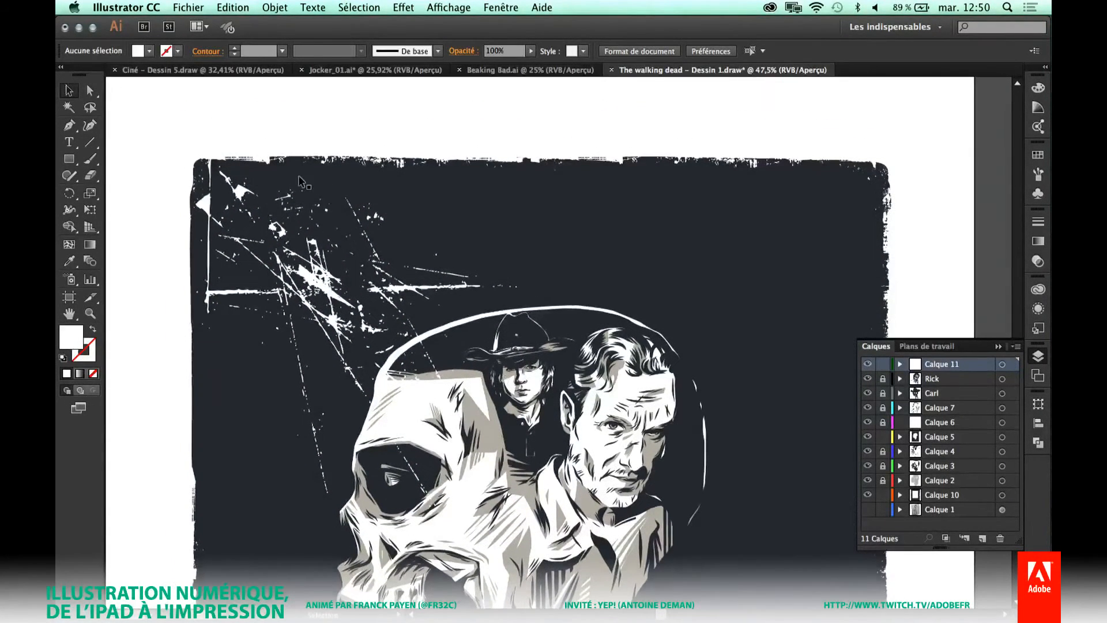
key("z")
left_click_drag(173, 110, 502, 371)
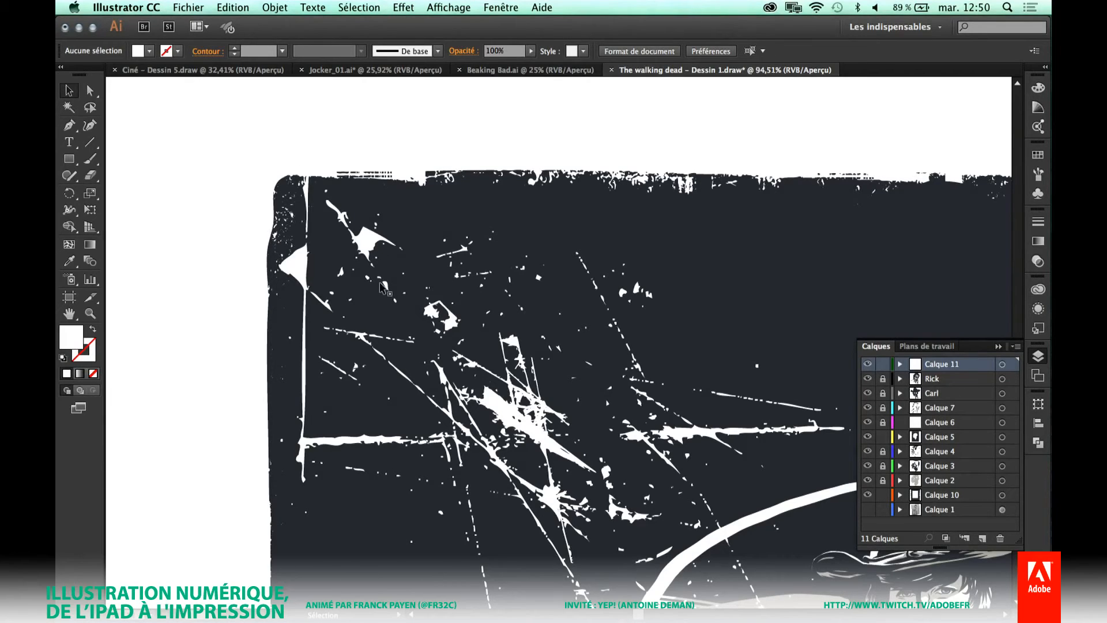
key("super+minus")
key("super+minus")
key("super+minus")
key("super+minus")
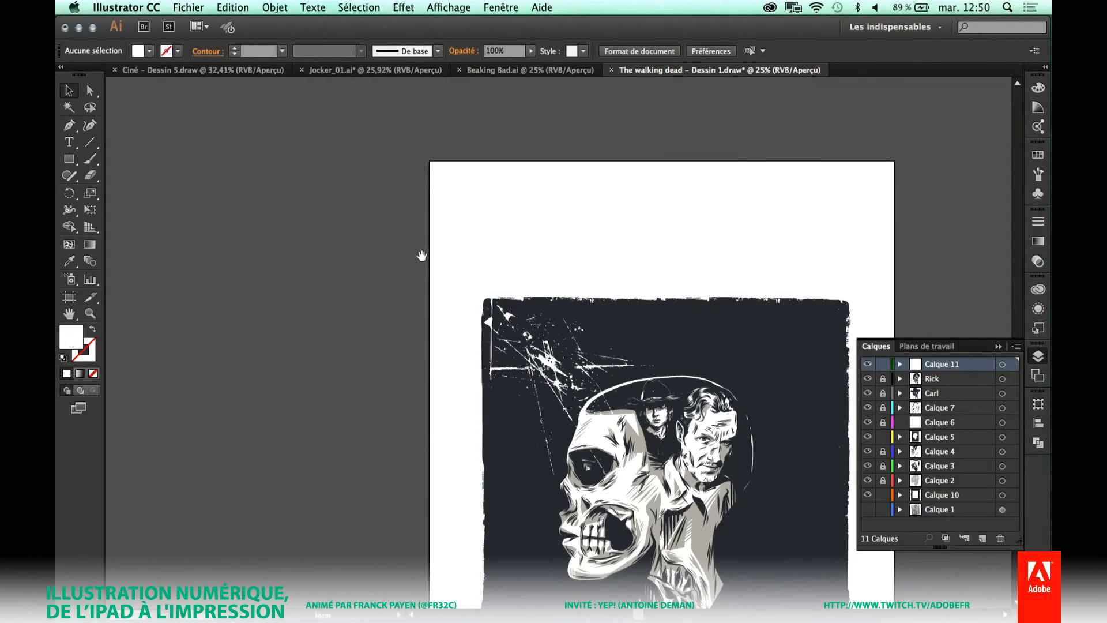
left_click_drag(533, 319, 372, 228)
left_click_drag(288, 164, 524, 493)
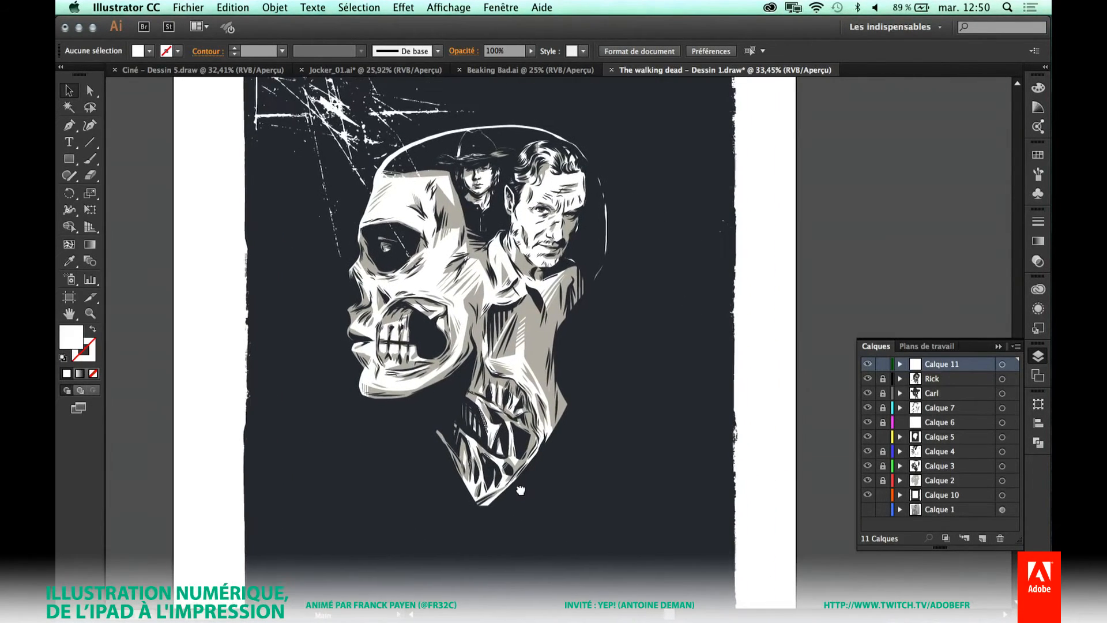
left_click_drag(589, 437, 537, 420)
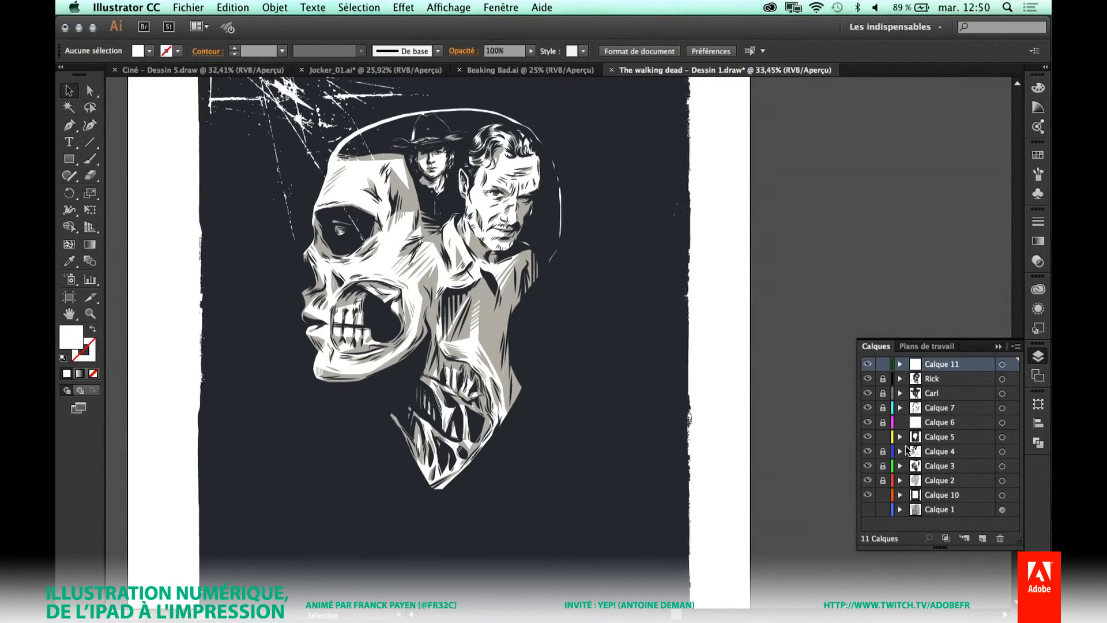
Pull the lower-left anchor point of the dark Calque 5 shape up inside the background's rough bottom edge.
left_click(928, 440)
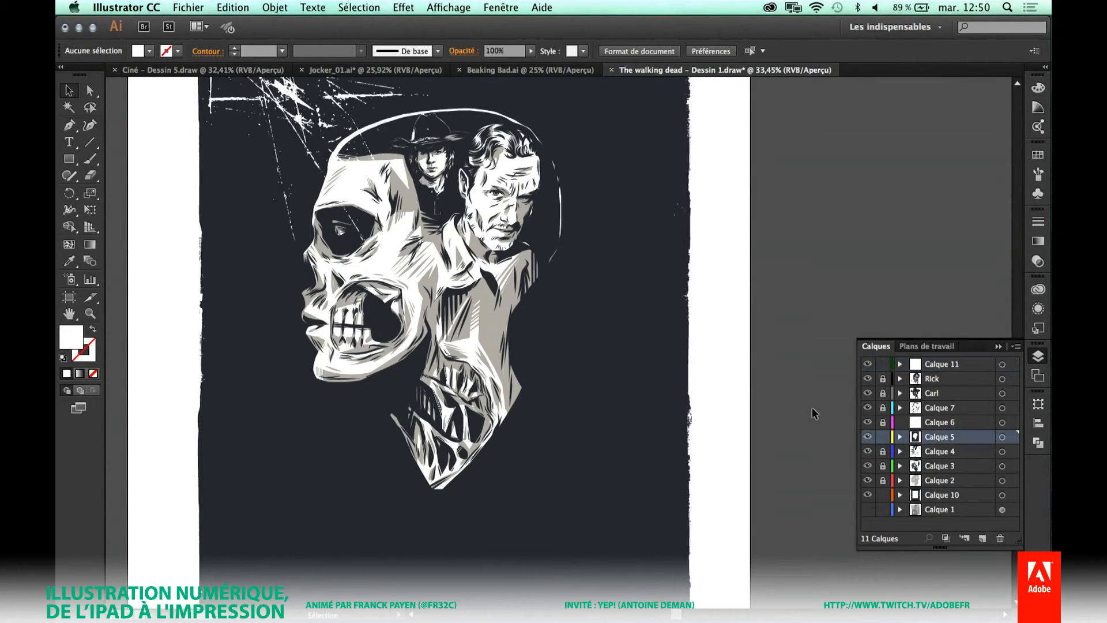
left_click(628, 382)
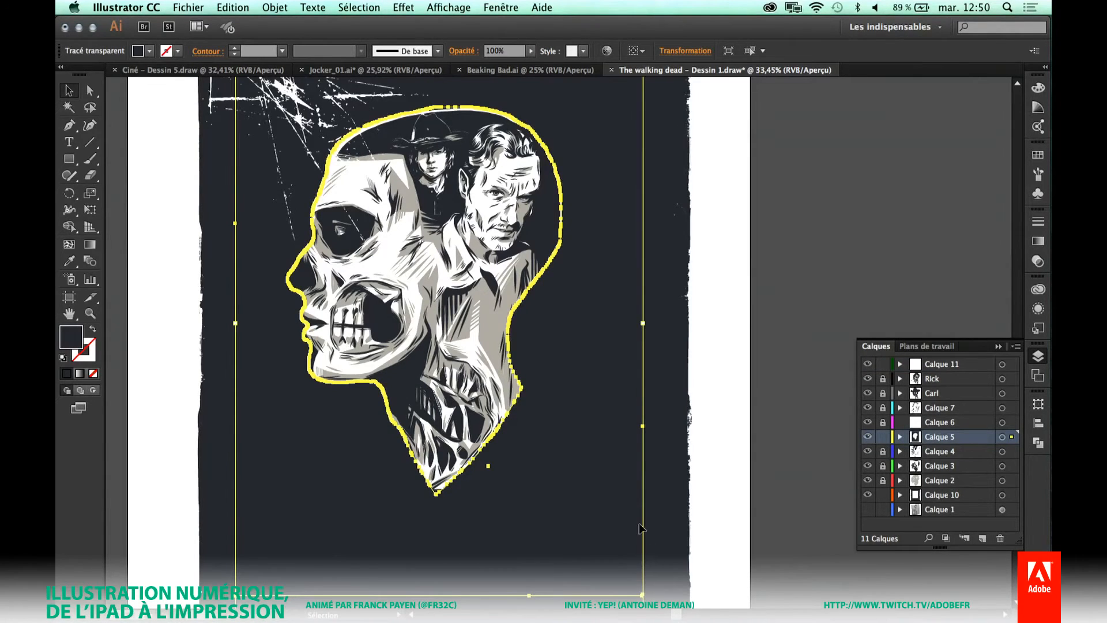
left_click_drag(615, 550, 621, 444)
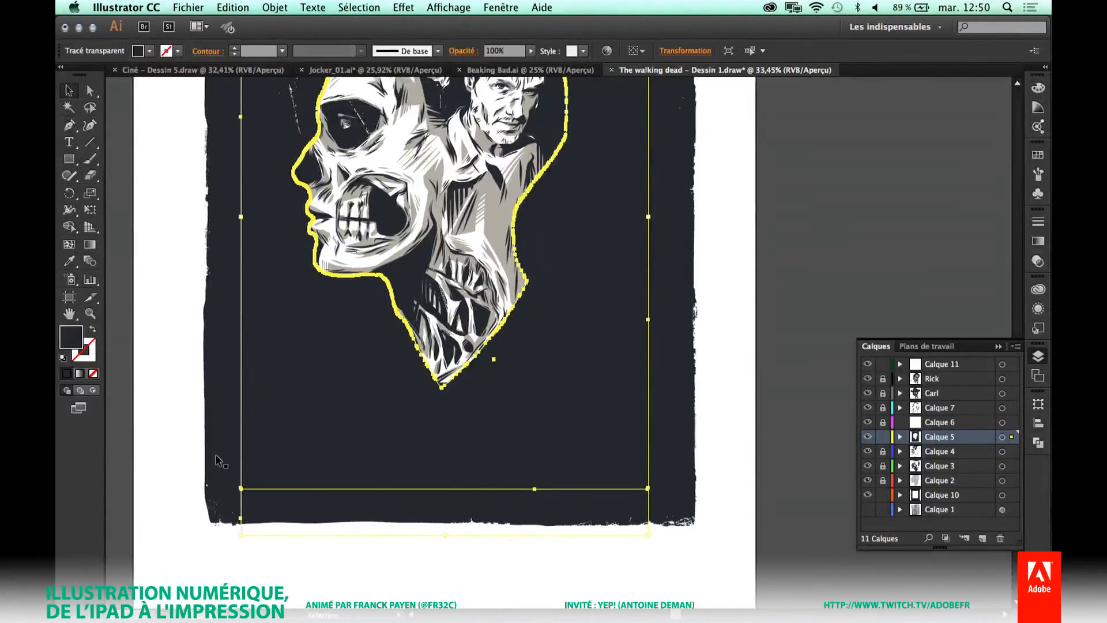
left_click_drag(210, 456, 283, 560)
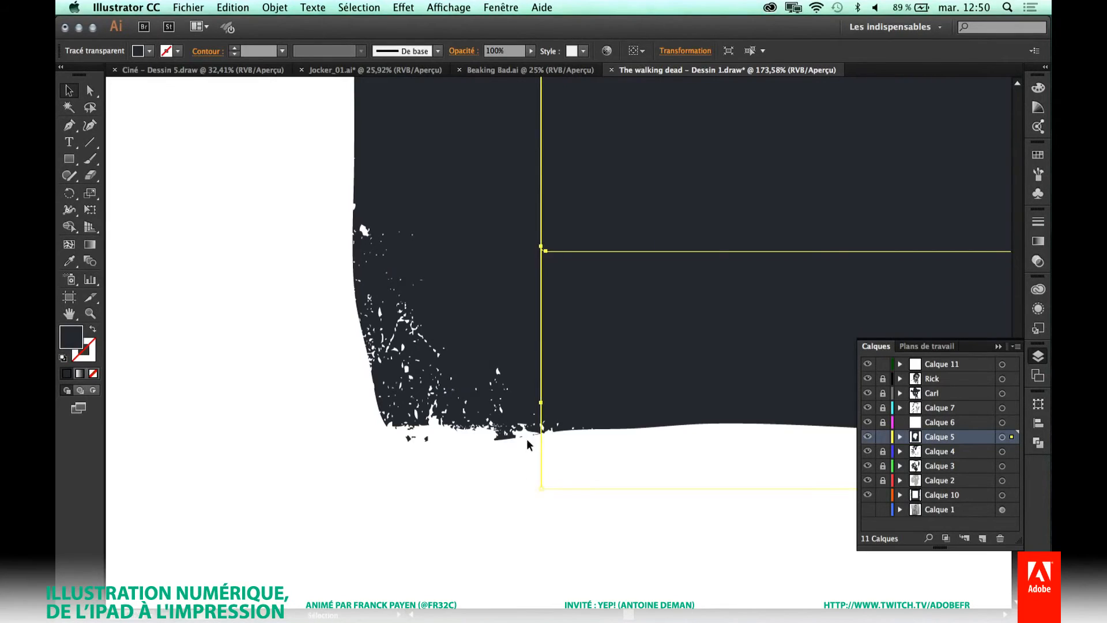
key("p")
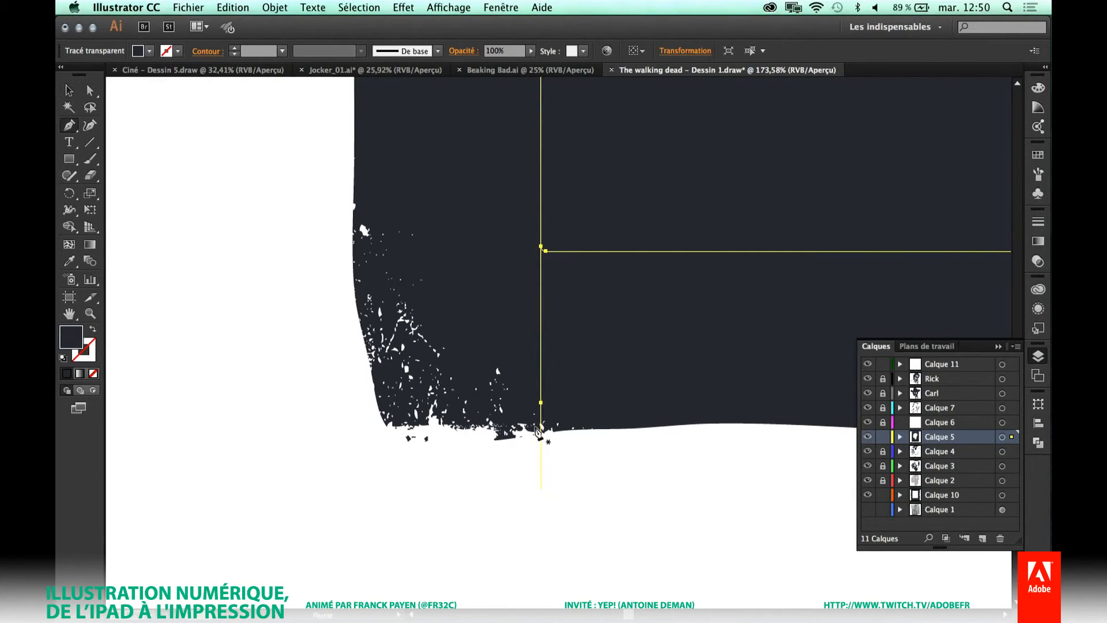
left_click_drag(541, 403, 541, 103)
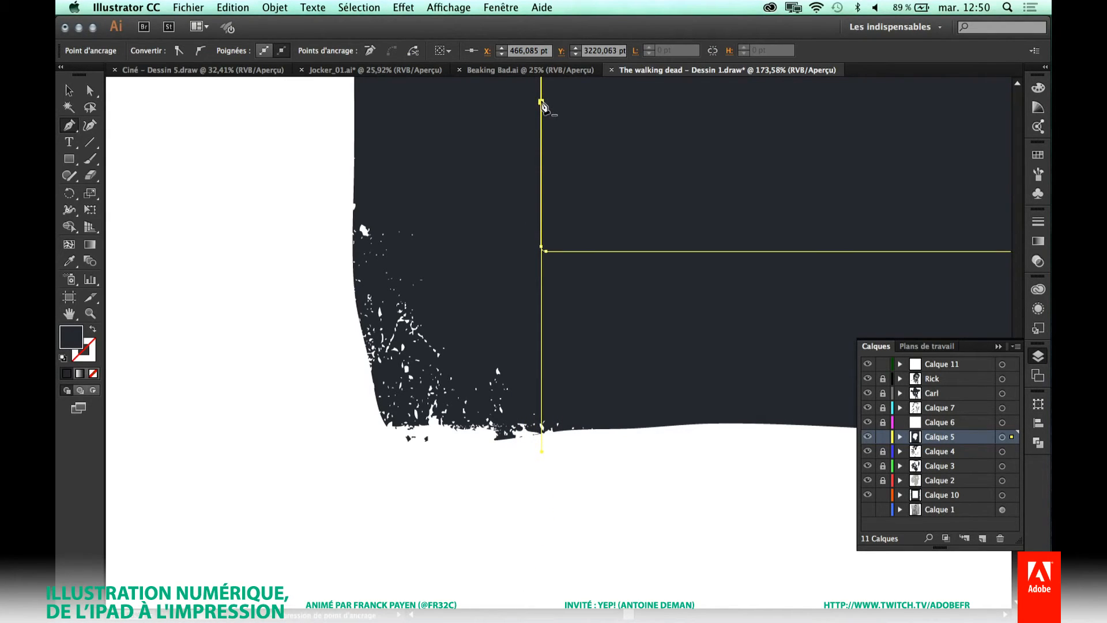
left_click(541, 103)
Examine the Calque 5 outline along the background's bottom edge, its lower-right corner and around the whole illustration.
left_click_drag(739, 198, 467, 298)
mouse_move(560, 257)
left_mouse_down()
mouse_move(513, 245)
mouse_move(781, 272)
mouse_move(714, 322)
mouse_move(421, 309)
mouse_move(504, 328)
left_mouse_up()
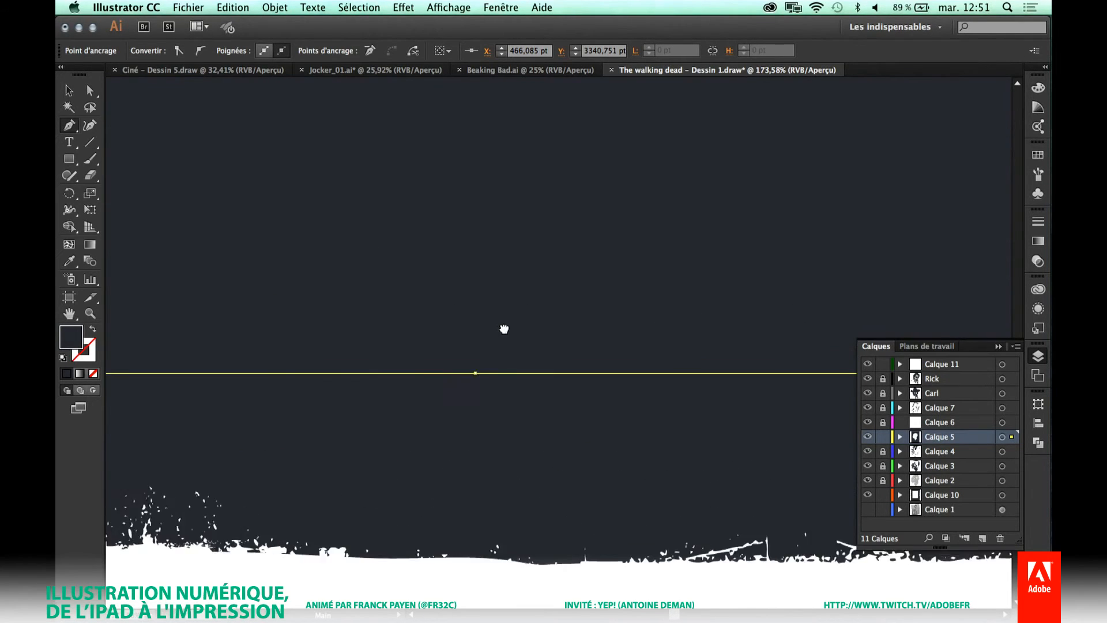
left_click_drag(621, 353, 231, 343)
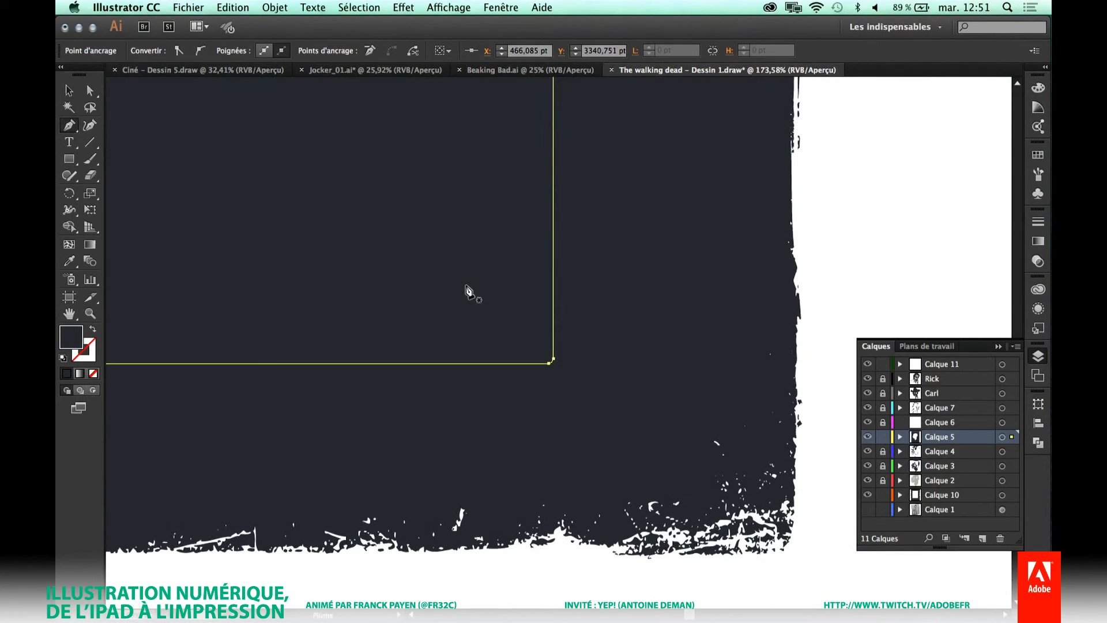
key("super+minus")
key("super+minus")
key("super+minus")
key("super+minus")
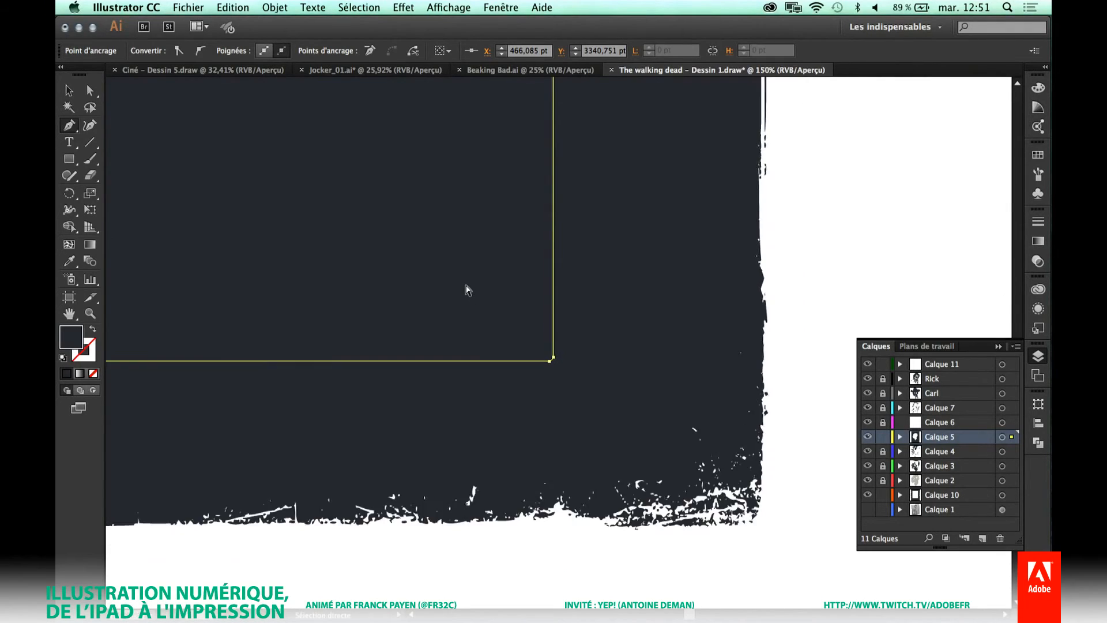
scroll(401, 294, "up", 10)
scroll(400, 294, "left", 5)
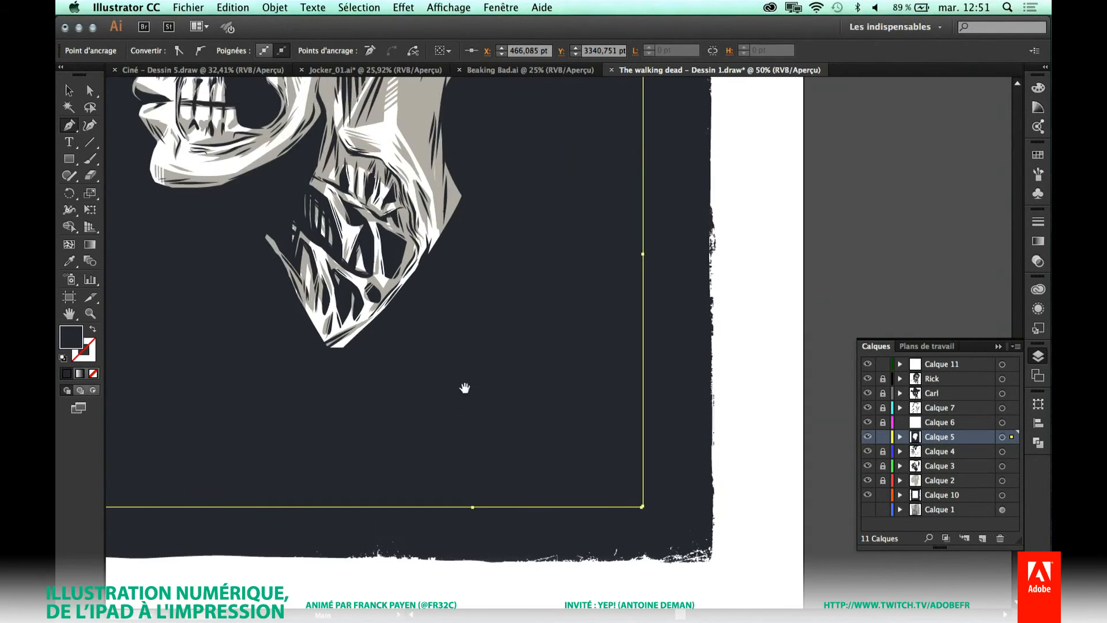
key("super+minus")
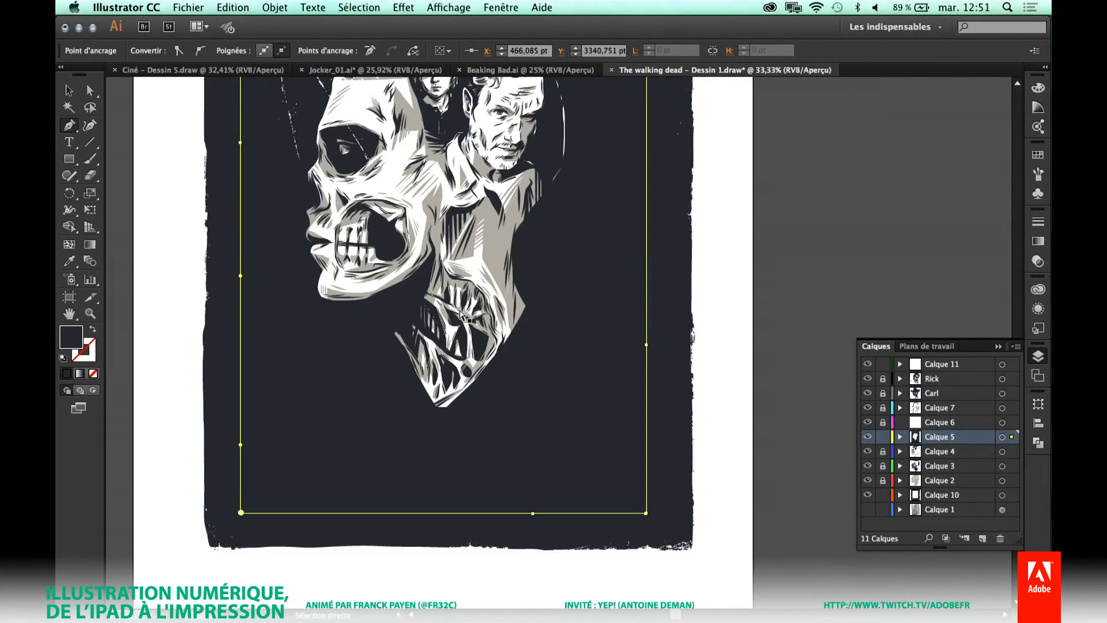
key("super+minus")
scroll(460, 313, "up", 4)
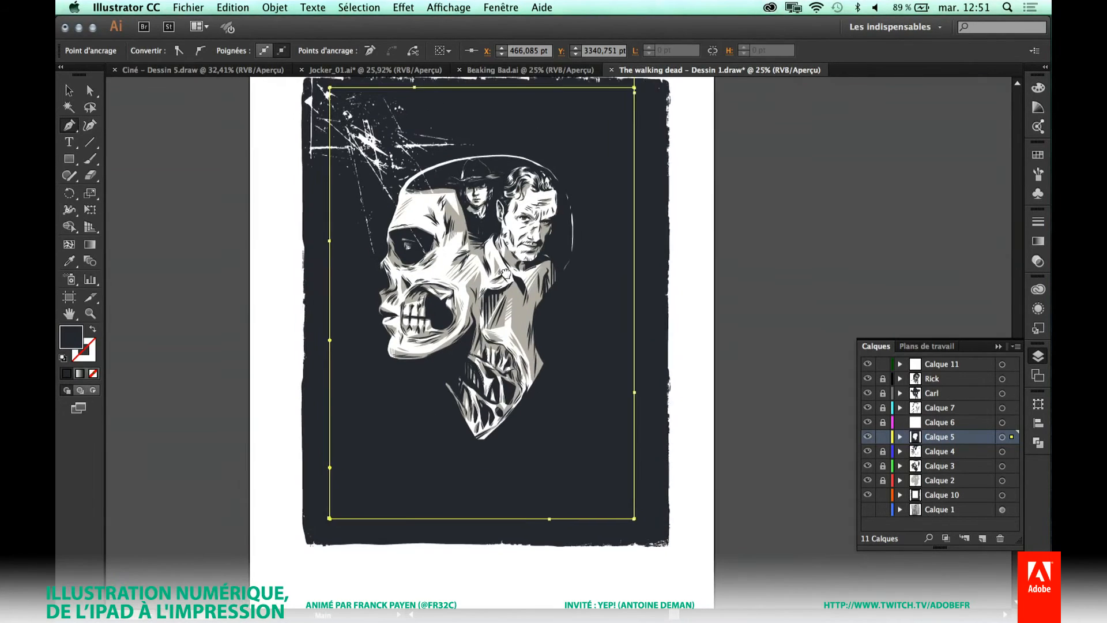
Compare with the poster in "Beaking Bad.ai", return to the Walking Dead document, undo the stray pen points and deselect everything.
left_click(457, 147)
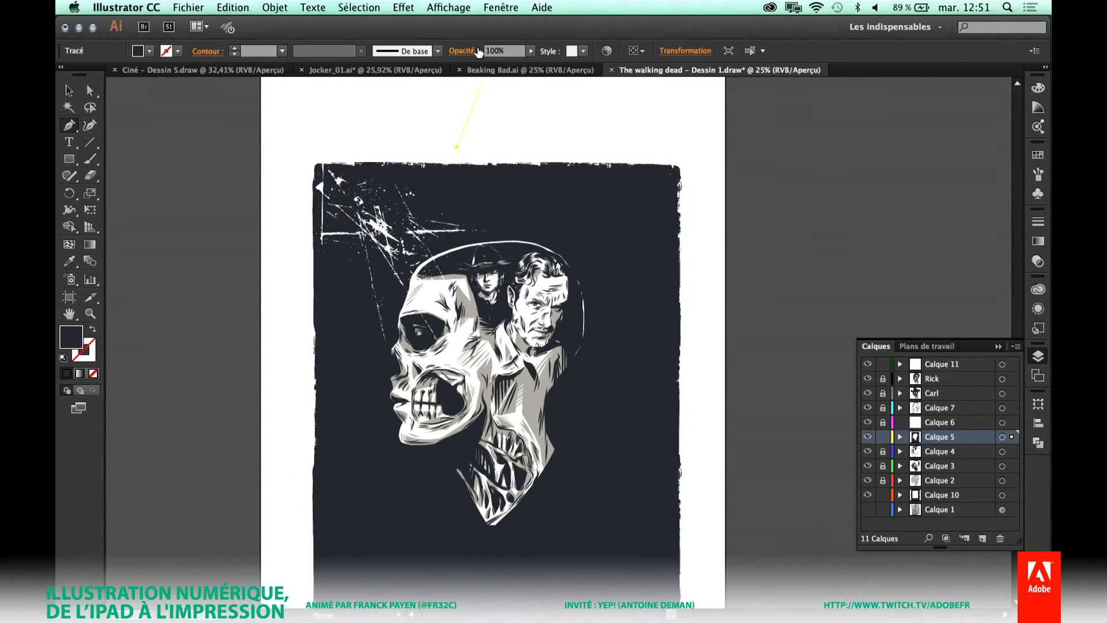
left_click(511, 70)
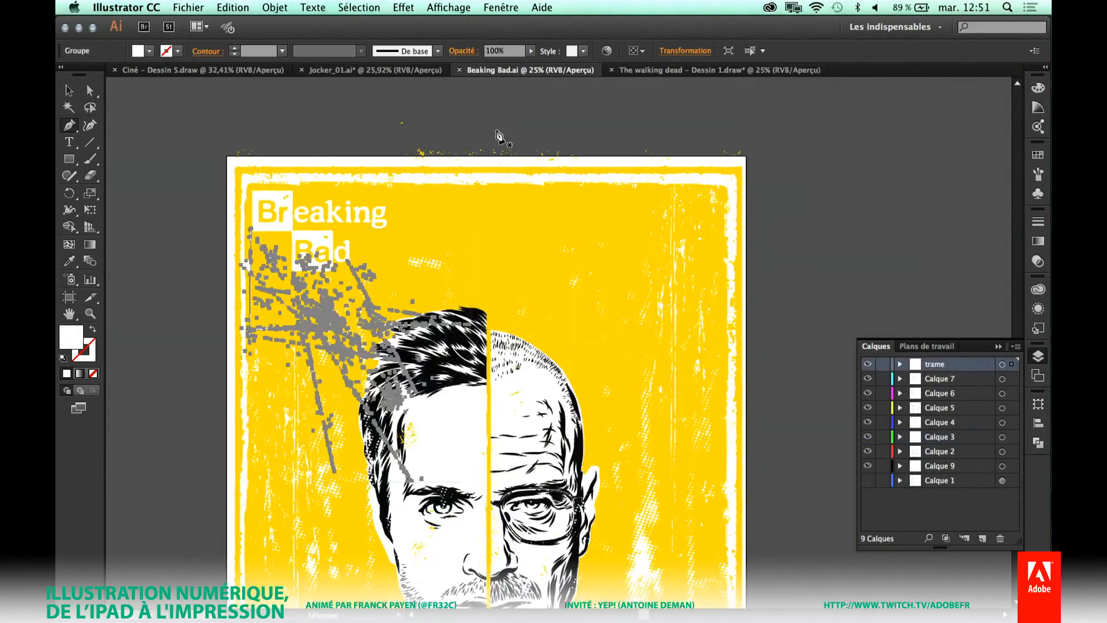
scroll(541, 444, "down", 1)
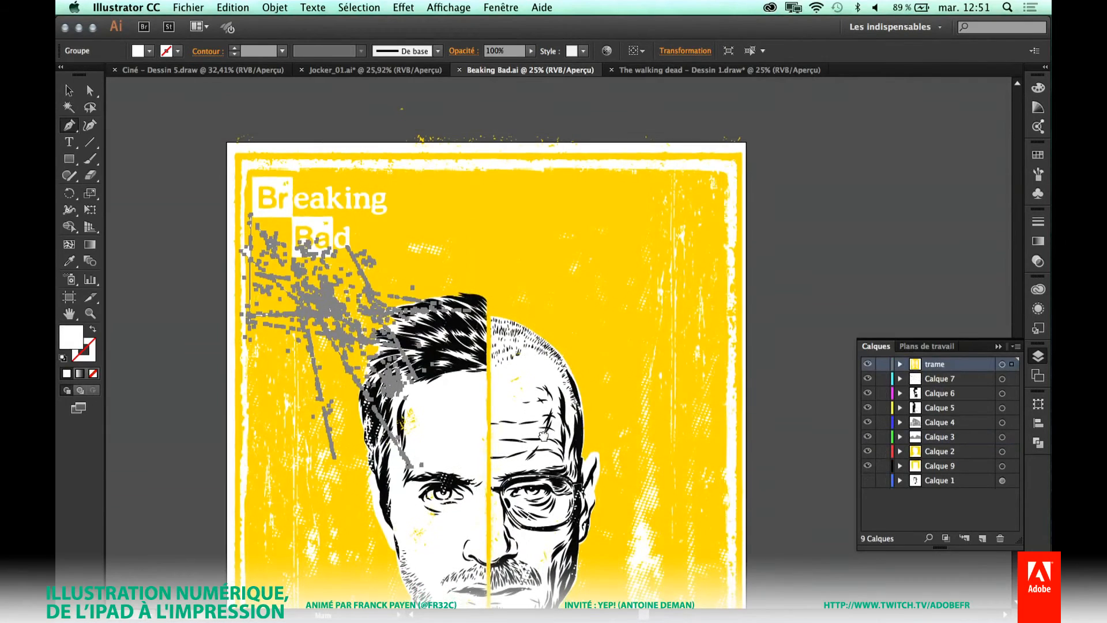
left_click(653, 70)
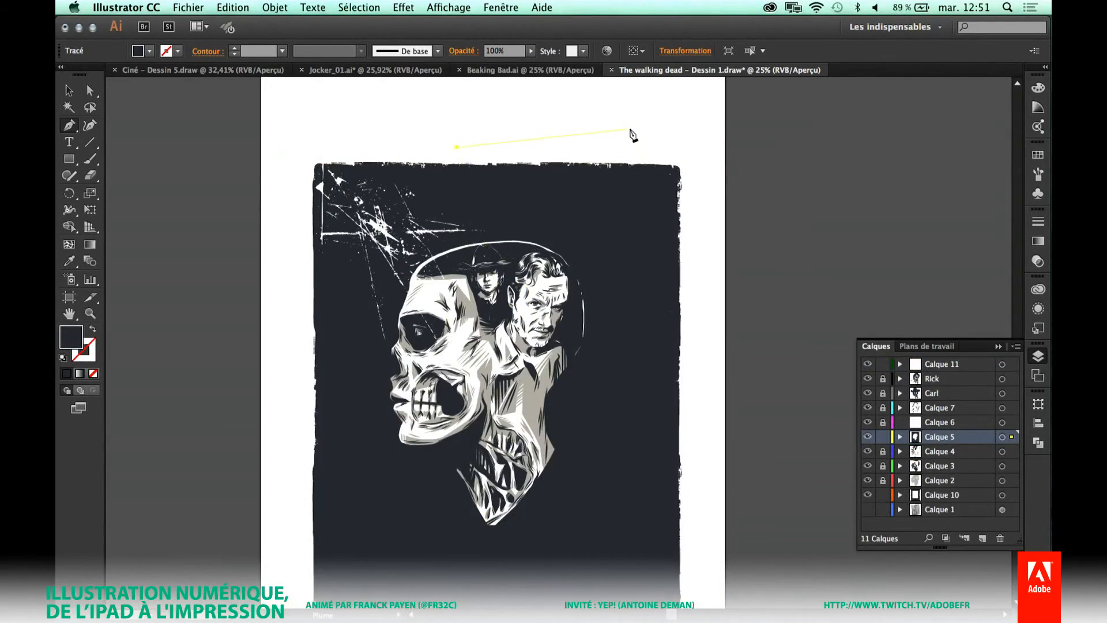
key("super+z")
key("super+z")
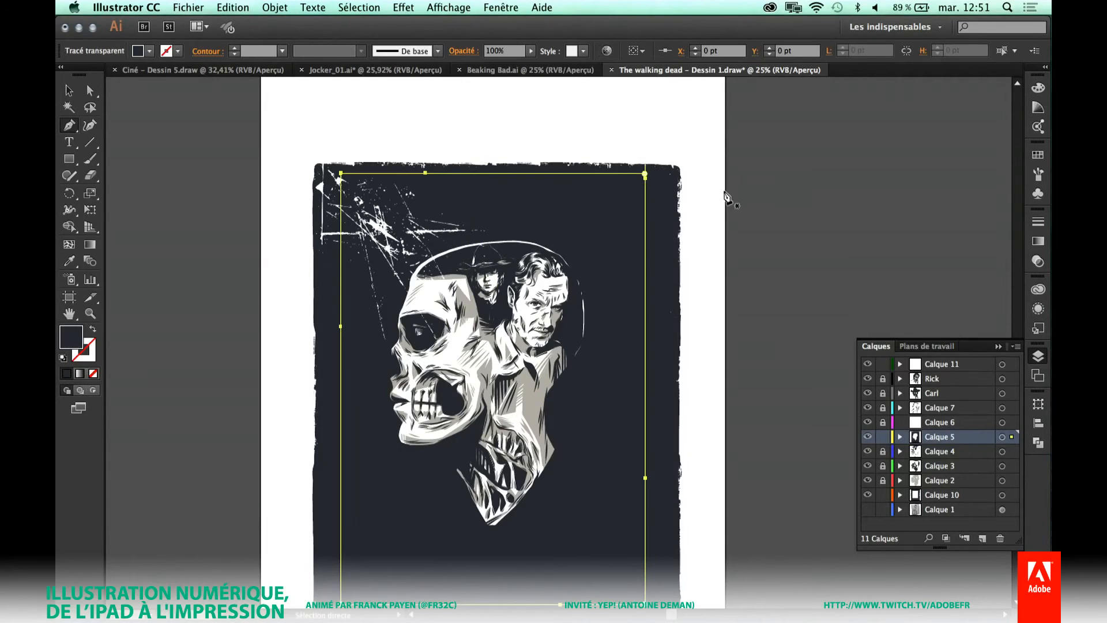
key("super+shift+a")
Lock Calque 11, unlock the Rick layer and make Rick the active layer.
left_click_drag(381, 232, 630, 526)
scroll(674, 363, "up", 3)
scroll(675, 364, "right", 2)
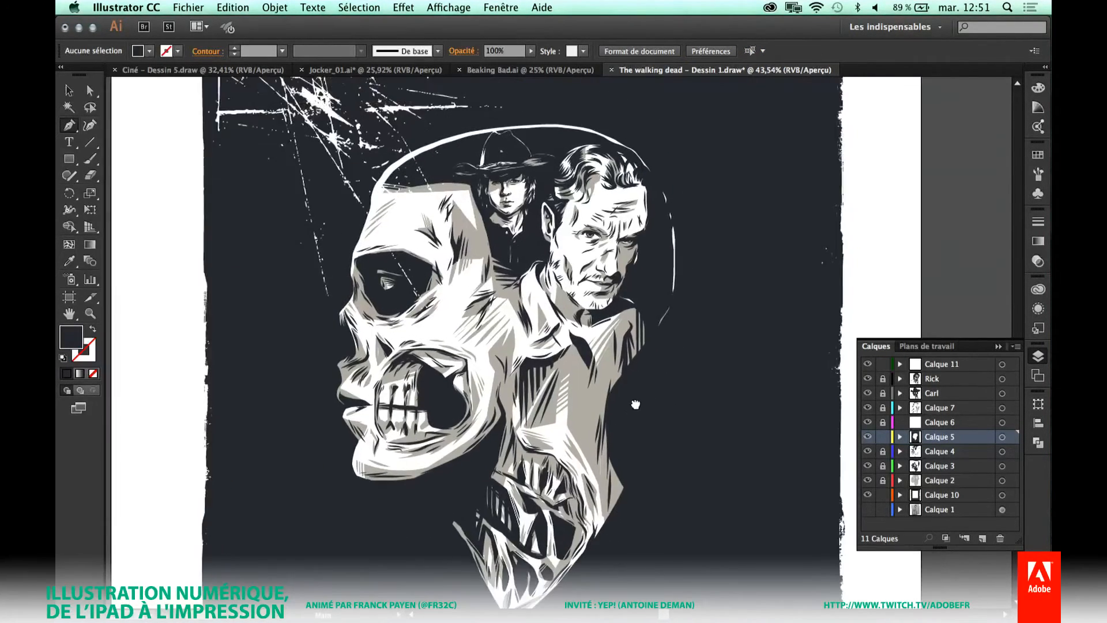
left_click_drag(299, 149, 667, 401)
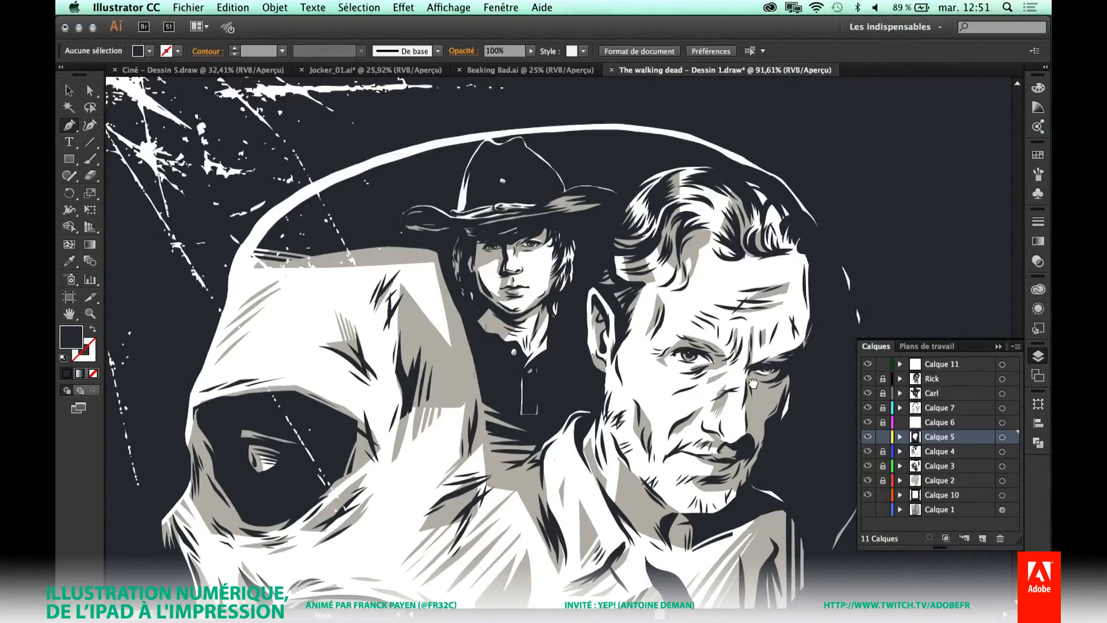
scroll(750, 380, "down", 1)
scroll(749, 381, "right", 2)
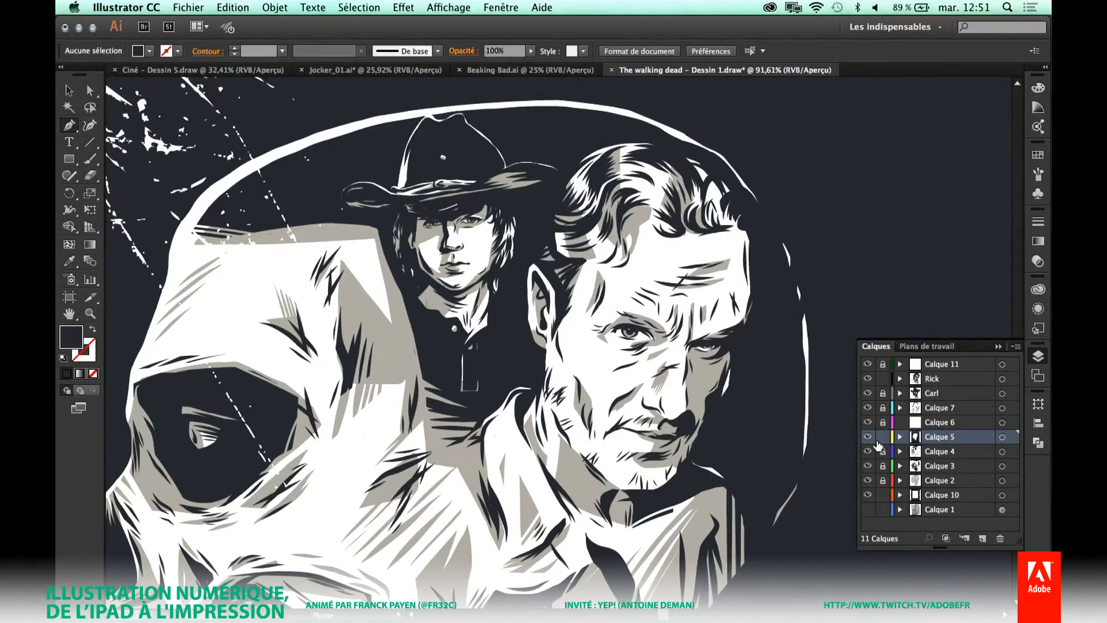
left_click(929, 368)
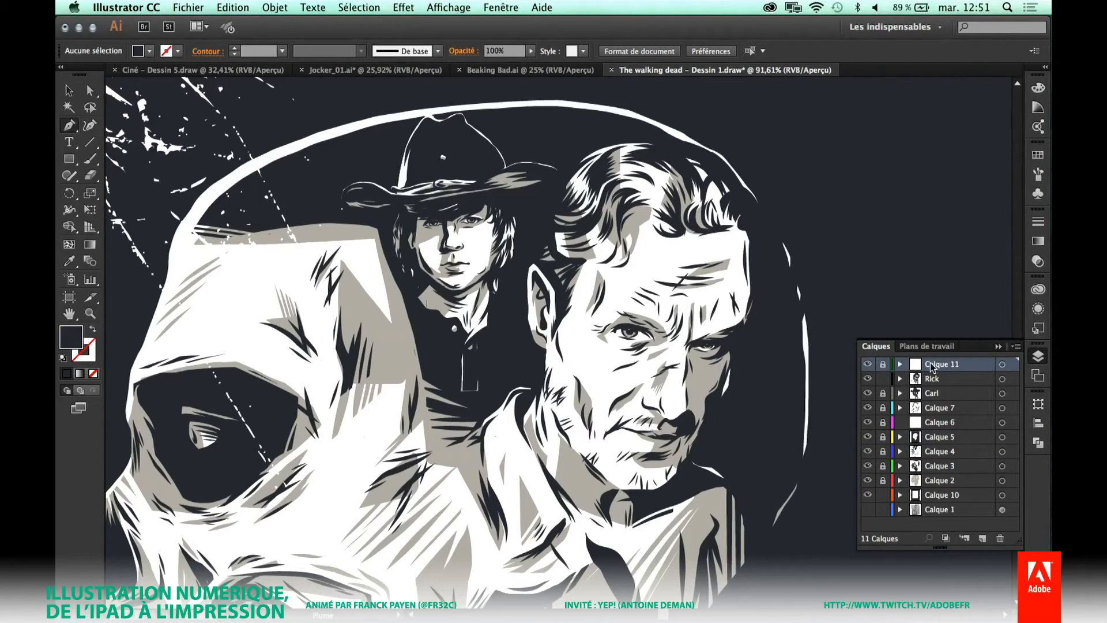
key("super+z")
left_click(883, 380)
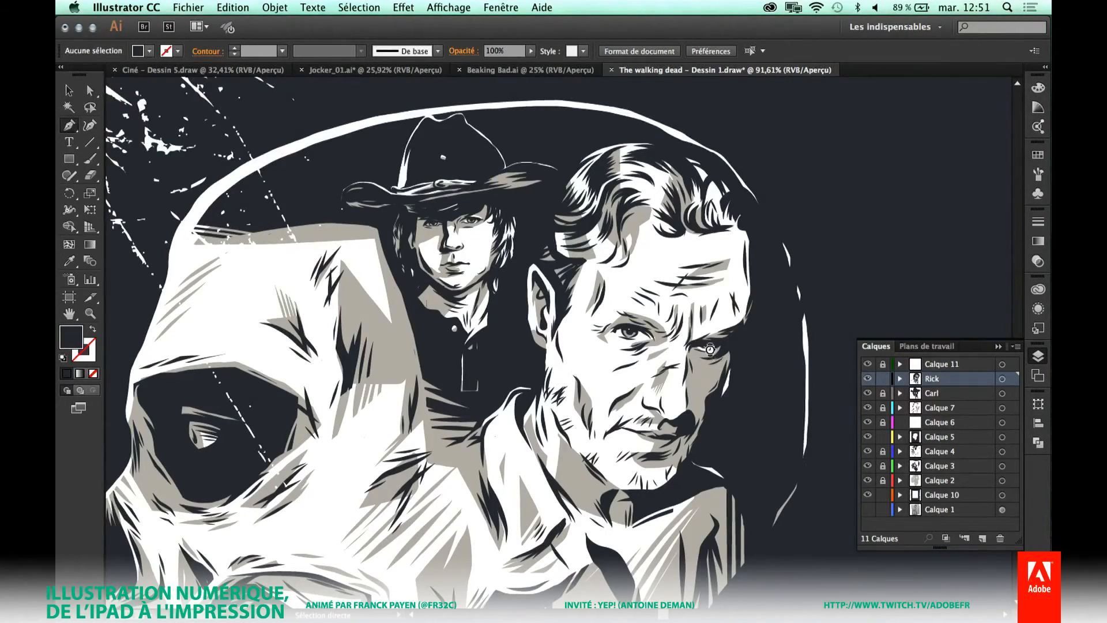
Lock Calque 5 and Calque 10 and select all artwork on the Rick layer.
key("super+a")
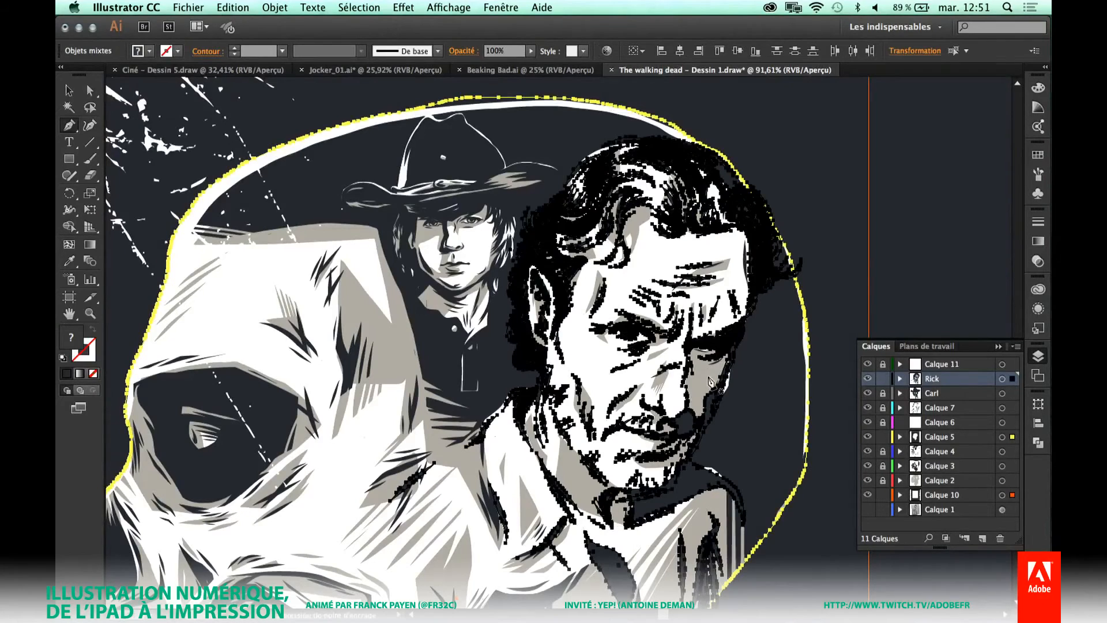
left_click(883, 437)
left_click(883, 495)
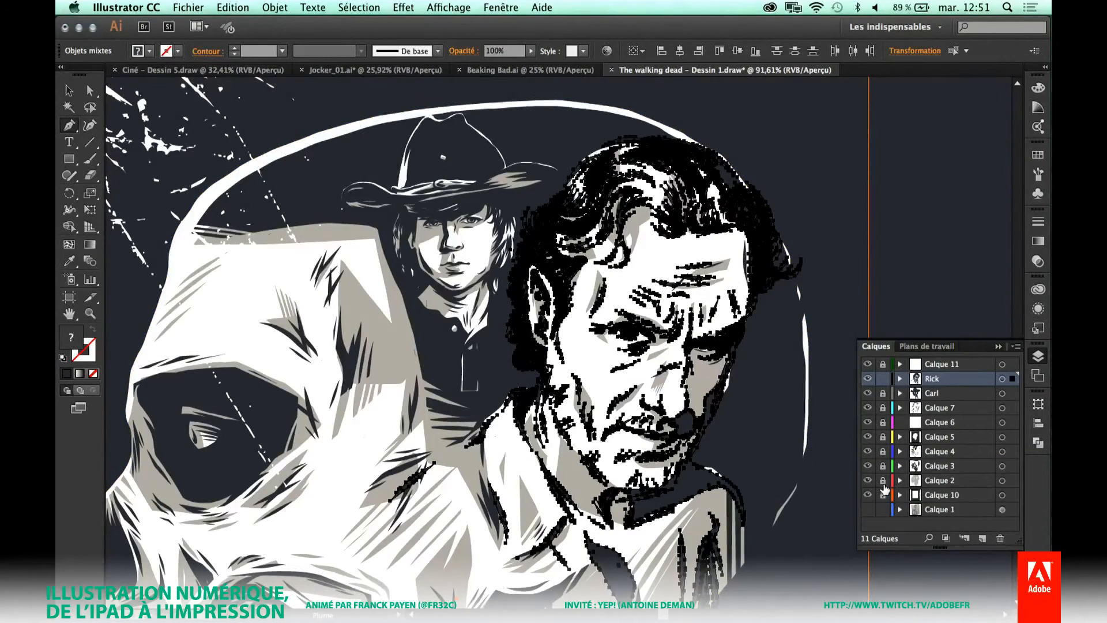
left_click(934, 305)
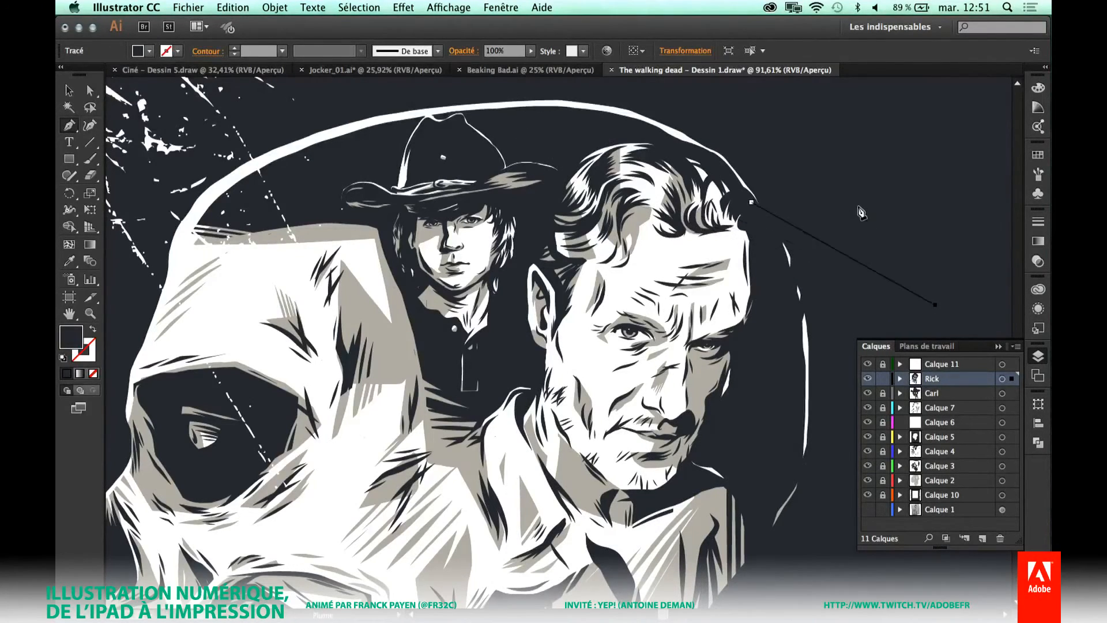
key("super+a")
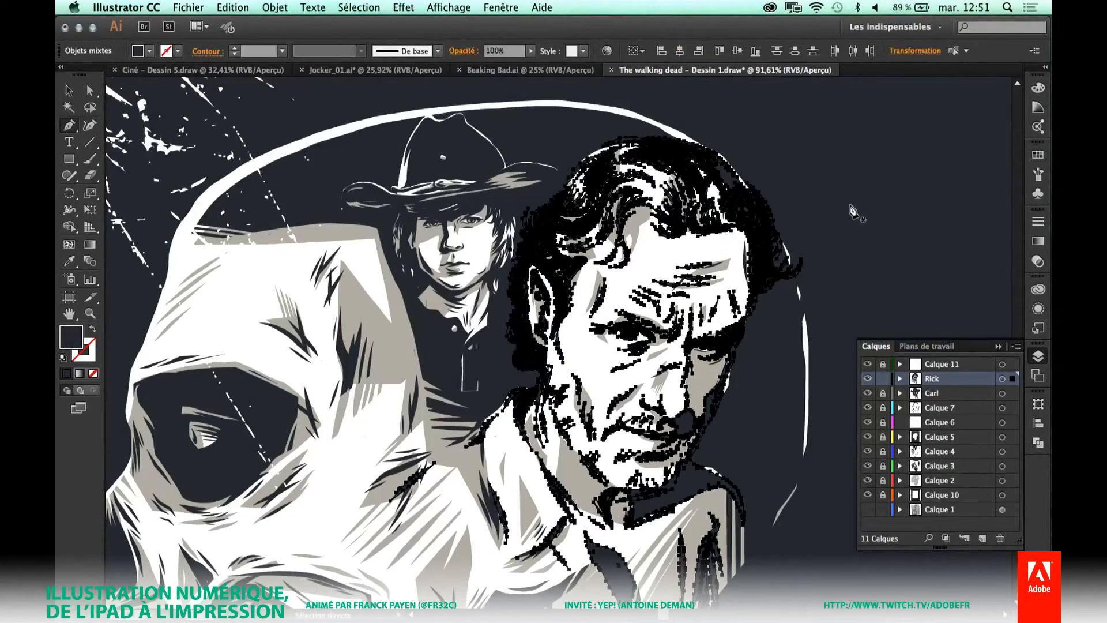
Hide the layers from Carl down to Calque 2 to isolate Rick's line drawing.
key("super+space")
left_click_drag(512, 124, 726, 436)
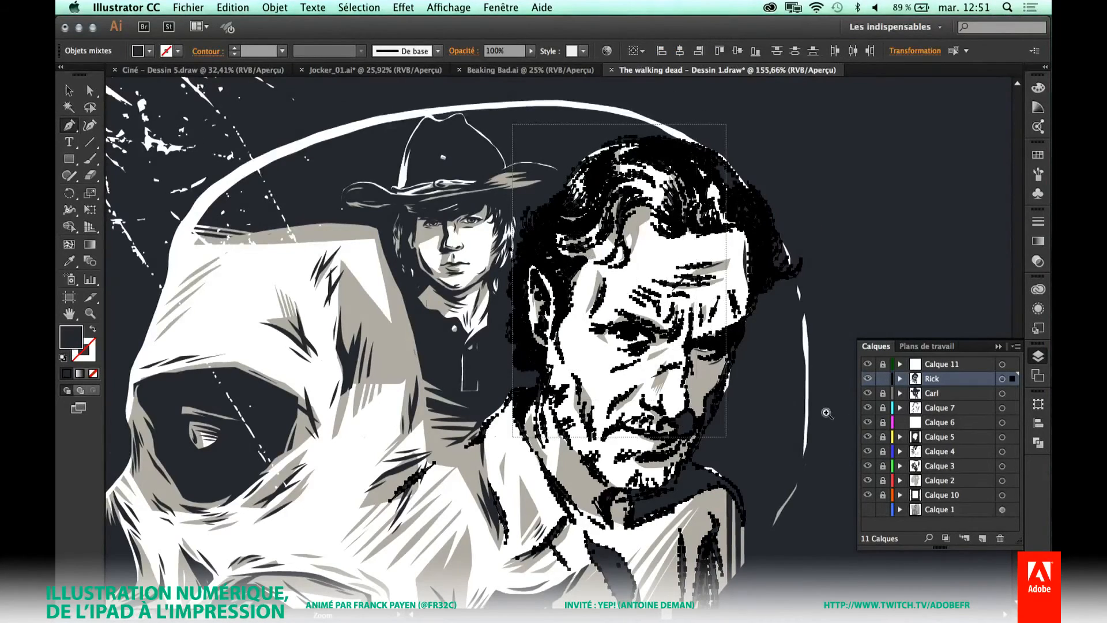
left_click_drag(868, 394, 866, 488)
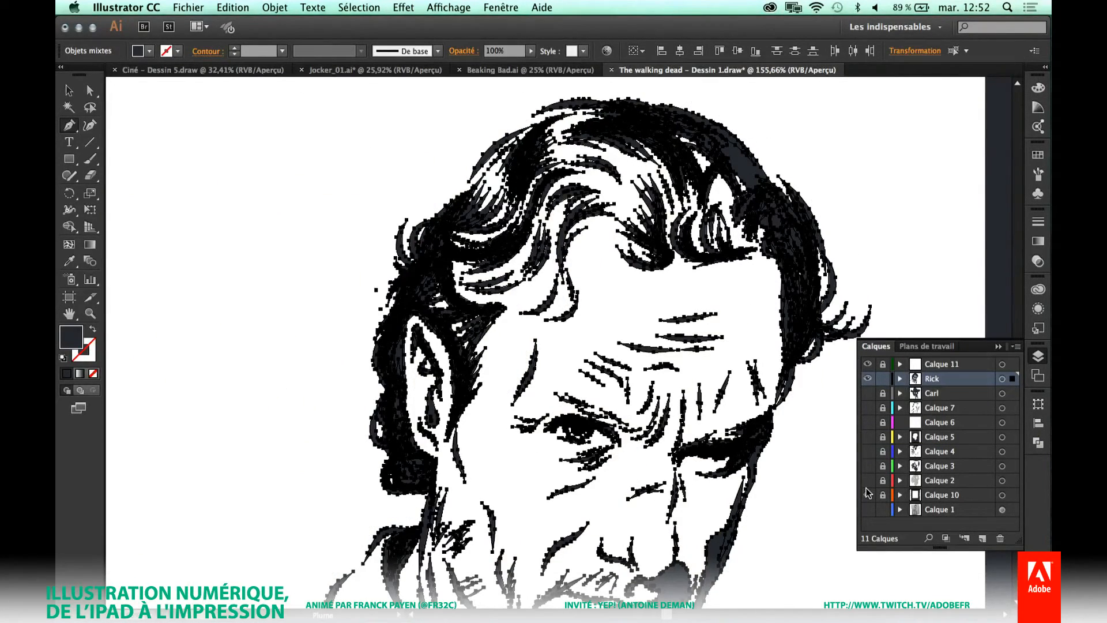
Show Carl's line drawing in place of Rick's for inspection, and restore the view of the Rick layer.
left_click(882, 422)
left_click(868, 379)
left_click(868, 393)
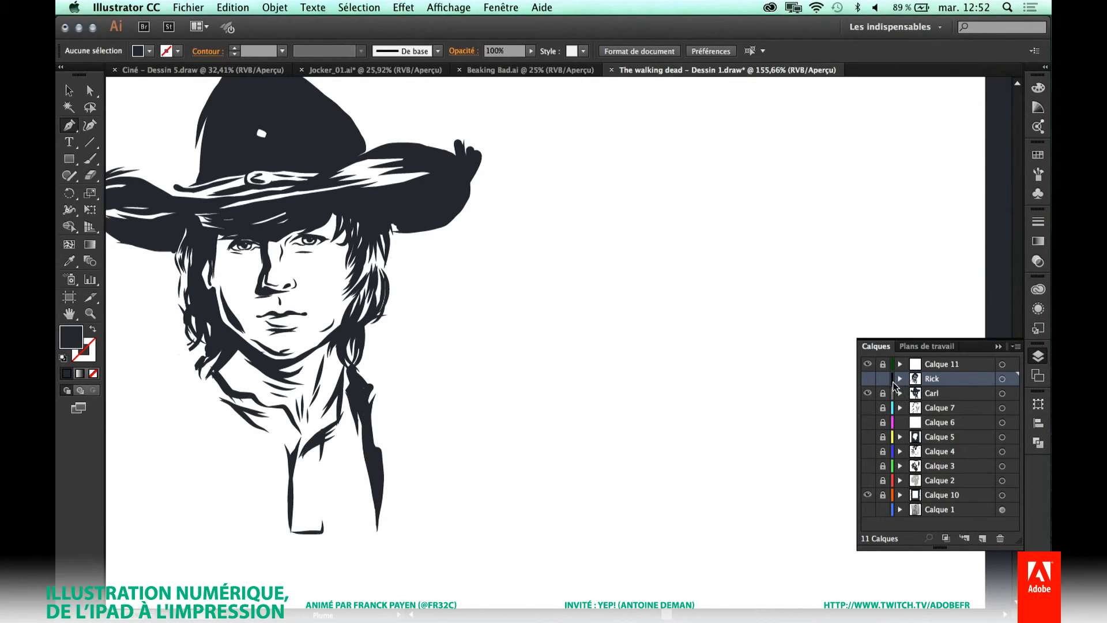
left_click(868, 393)
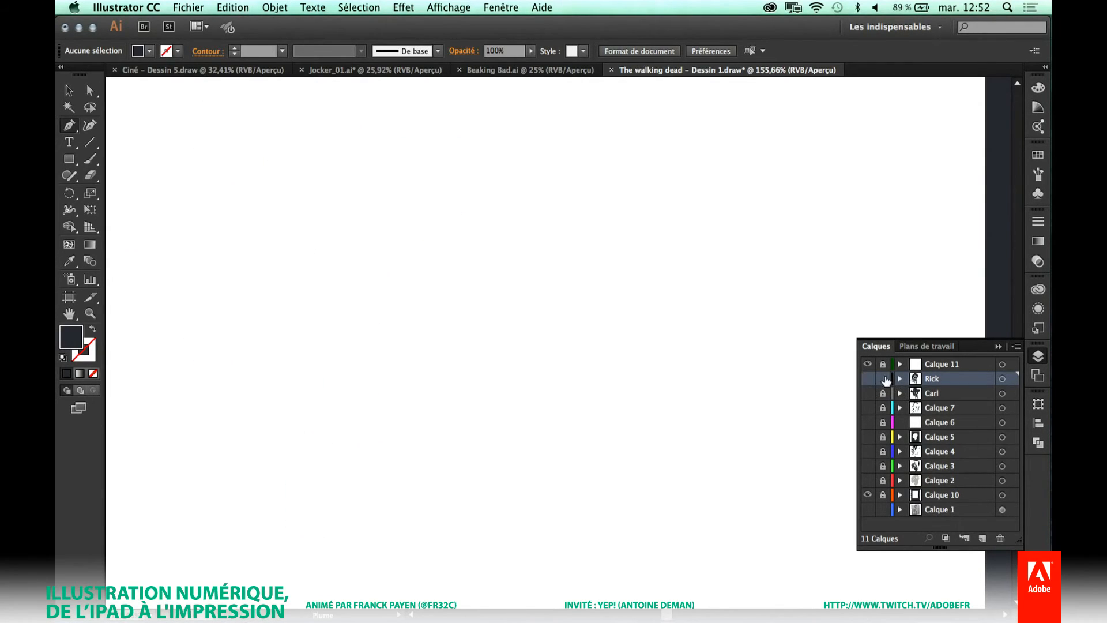
left_click(868, 379)
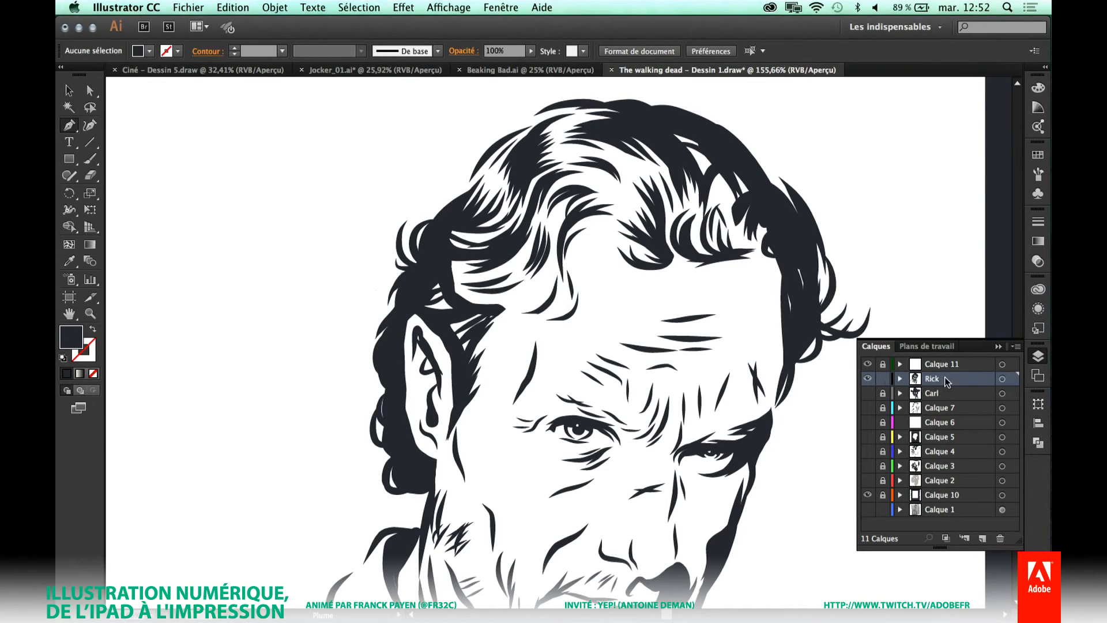
Select all artwork on the Rick layer and set the layer's colour to Jaune.
left_click(1002, 380)
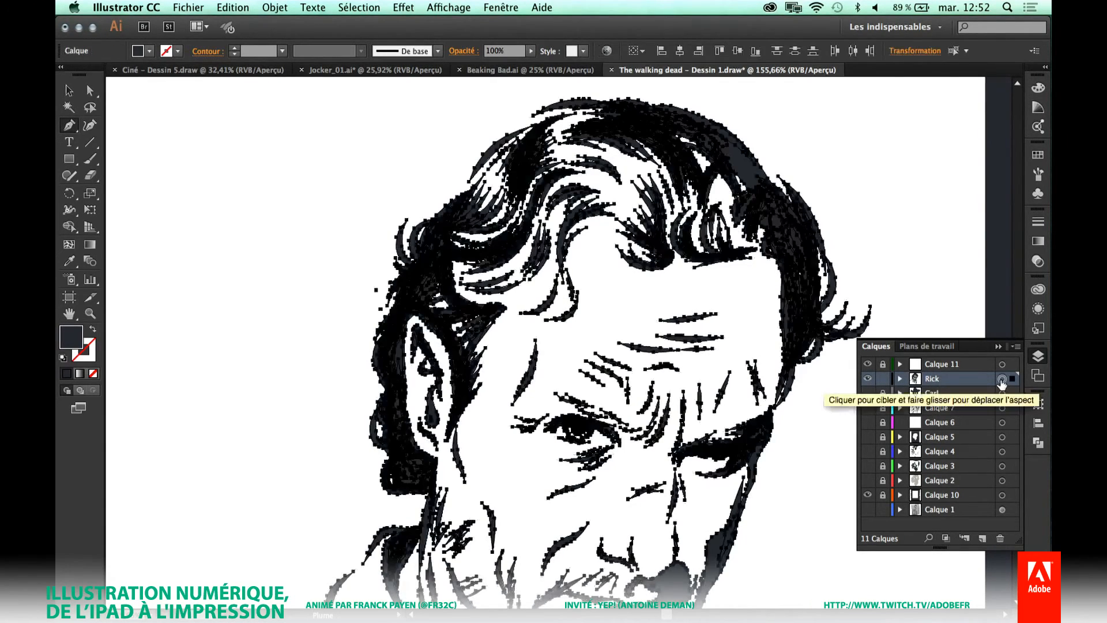
double_click(968, 382)
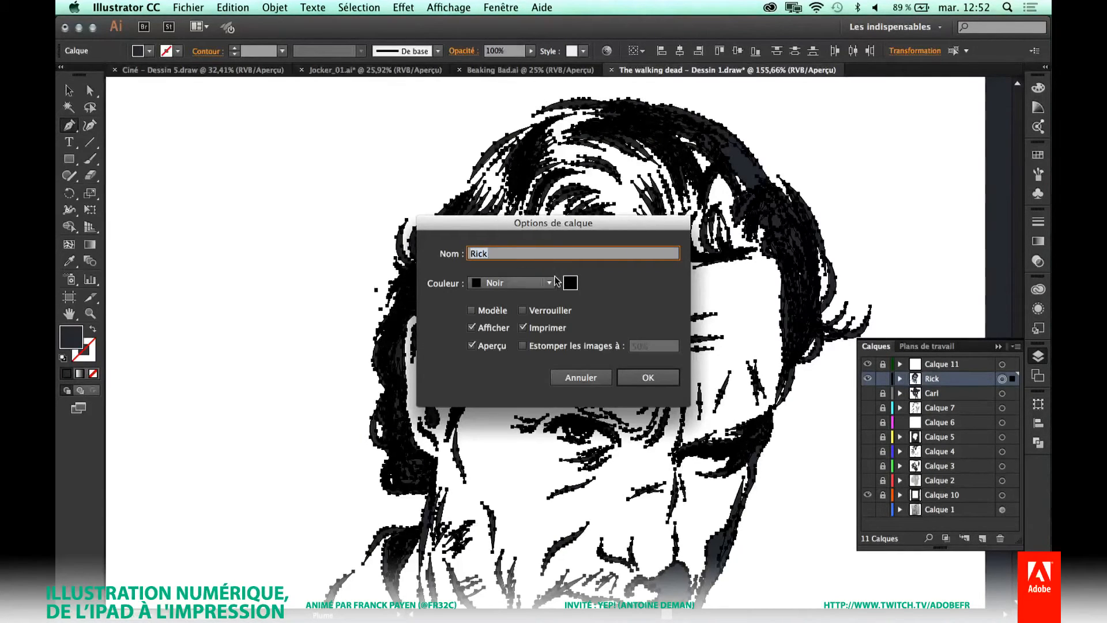
left_click(516, 283)
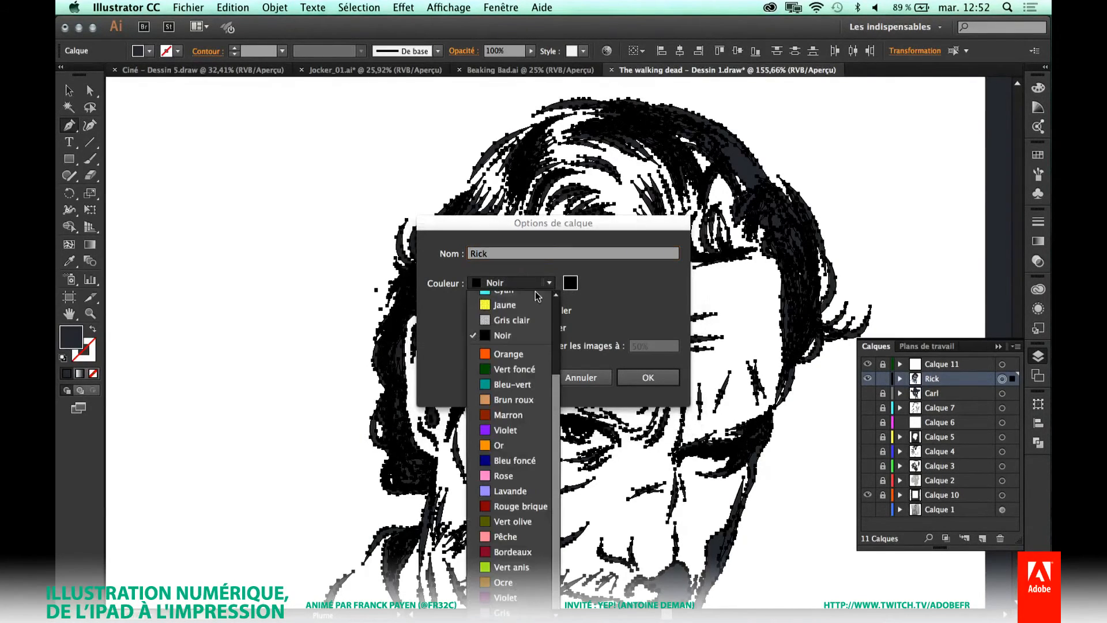
left_click(498, 307)
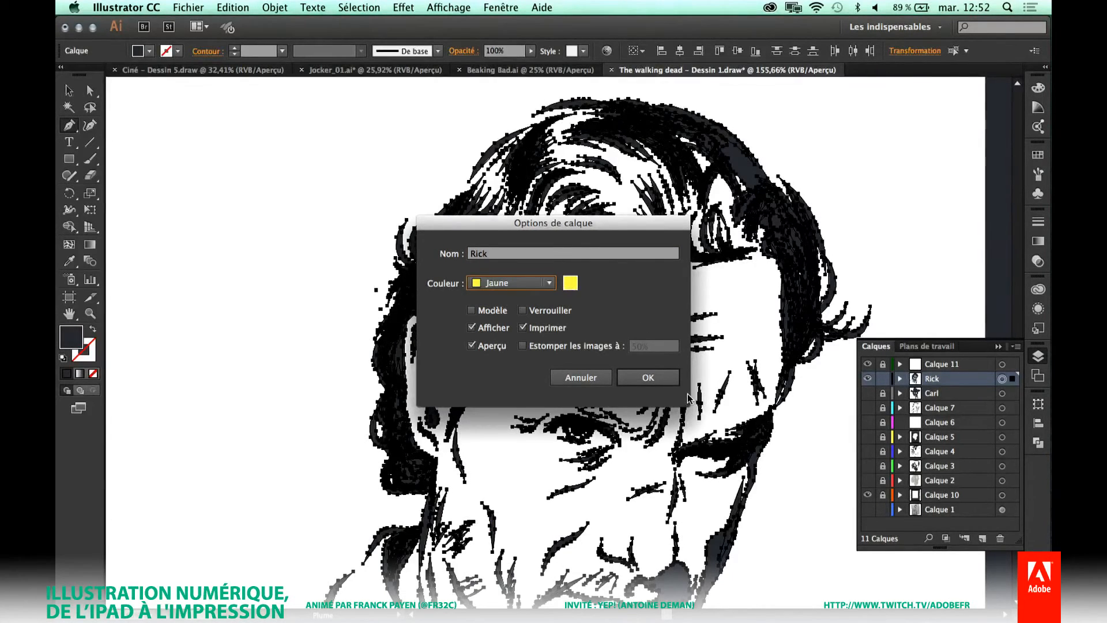
left_click(647, 377)
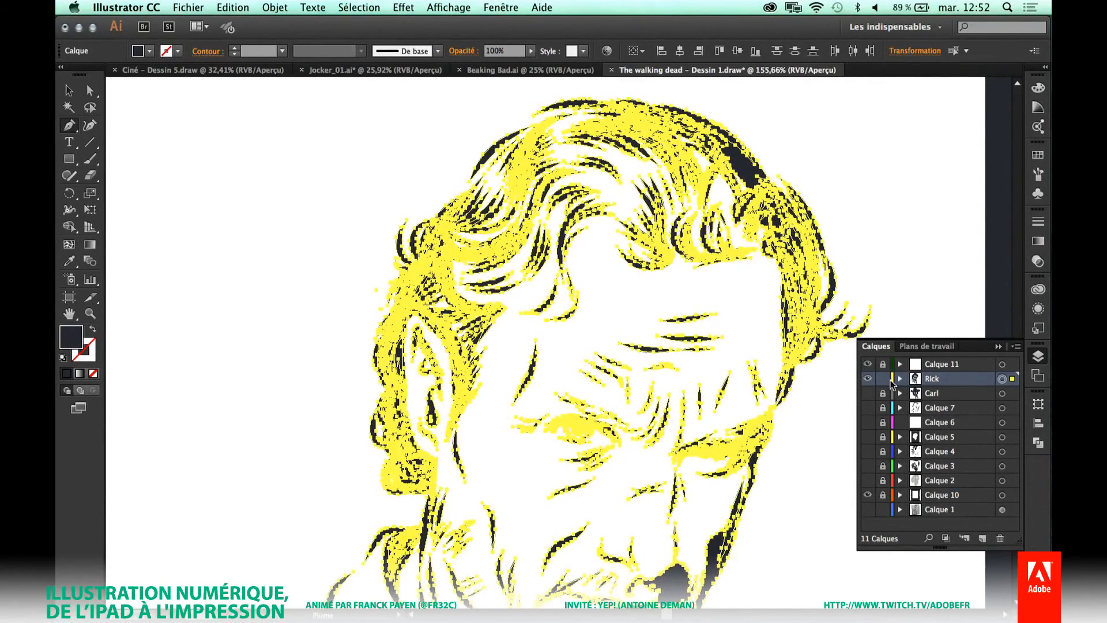
Change the Rick layer's colour to a custom light blue picked from the colour wheel.
double_click(962, 378)
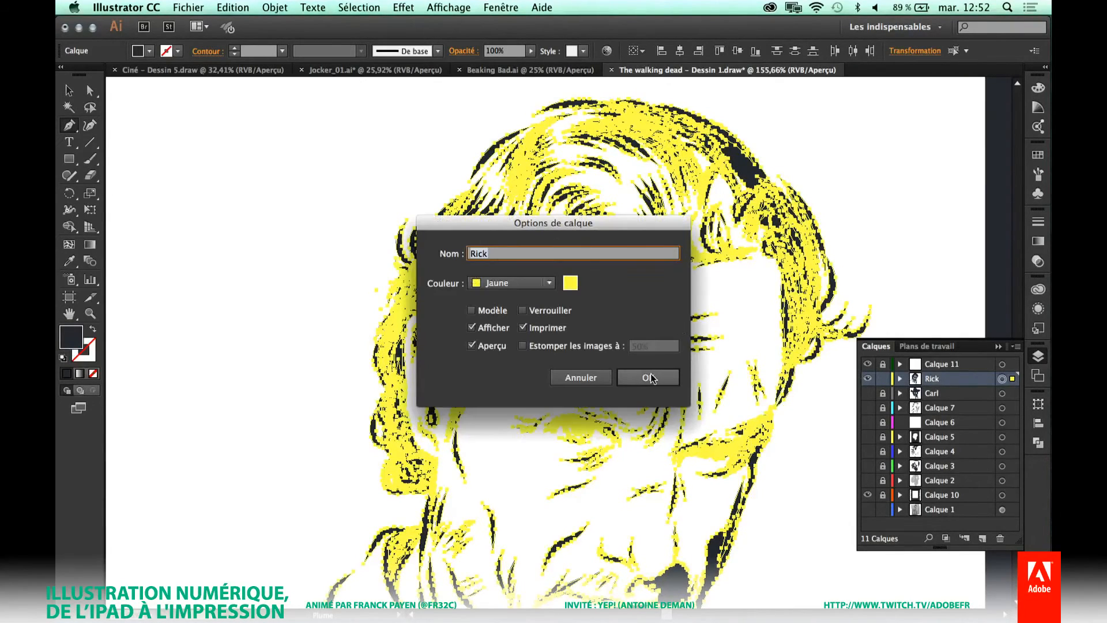
left_click(570, 284)
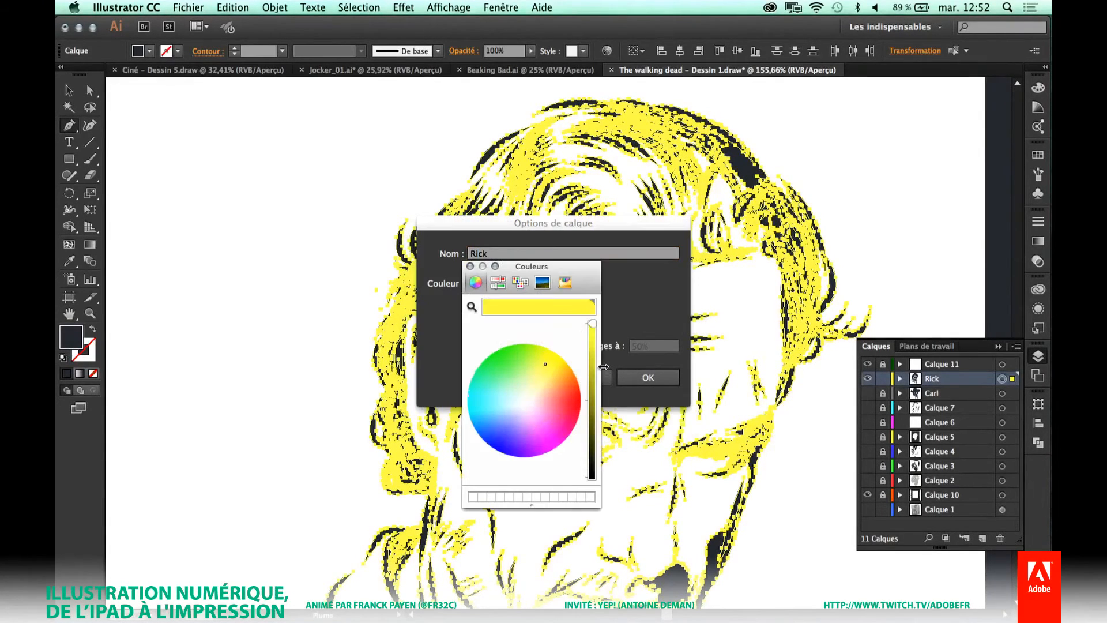
left_click(552, 381)
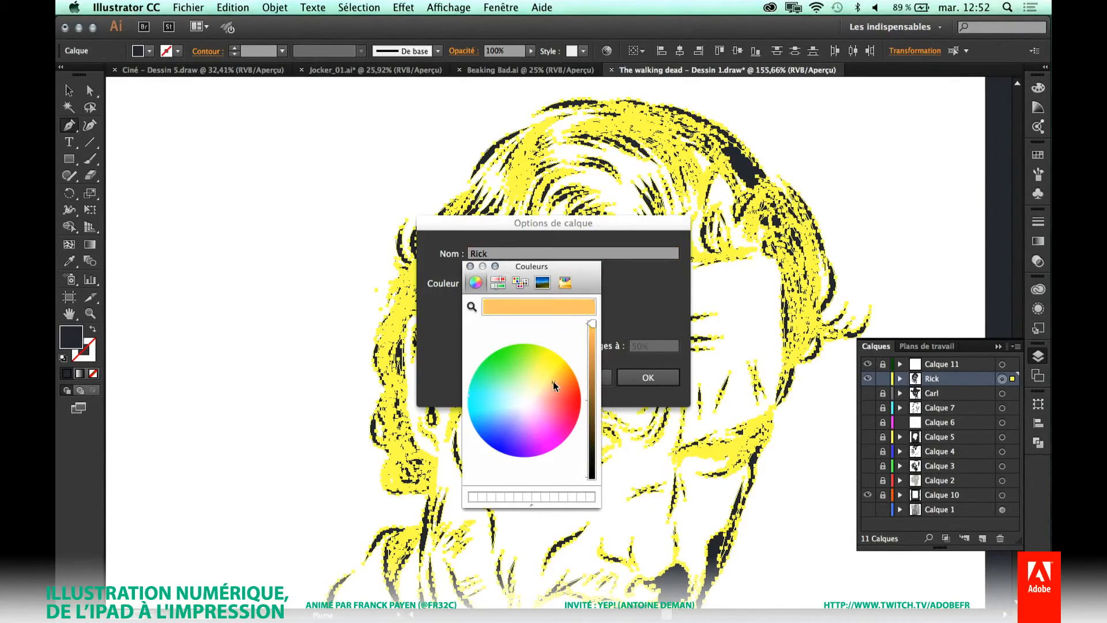
left_click(558, 394)
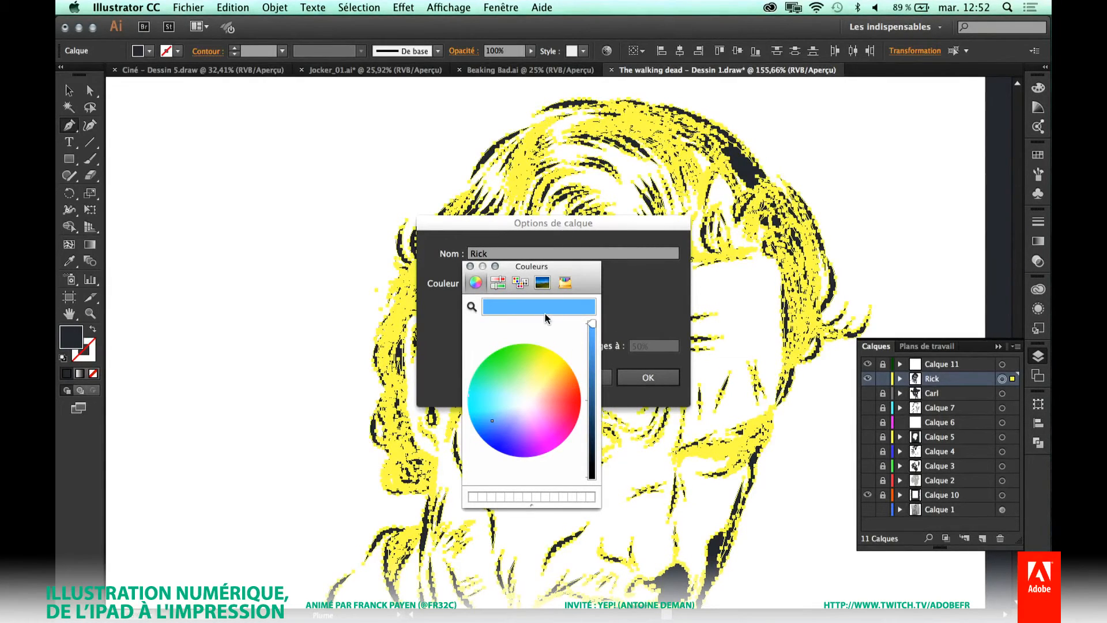
left_click(470, 267)
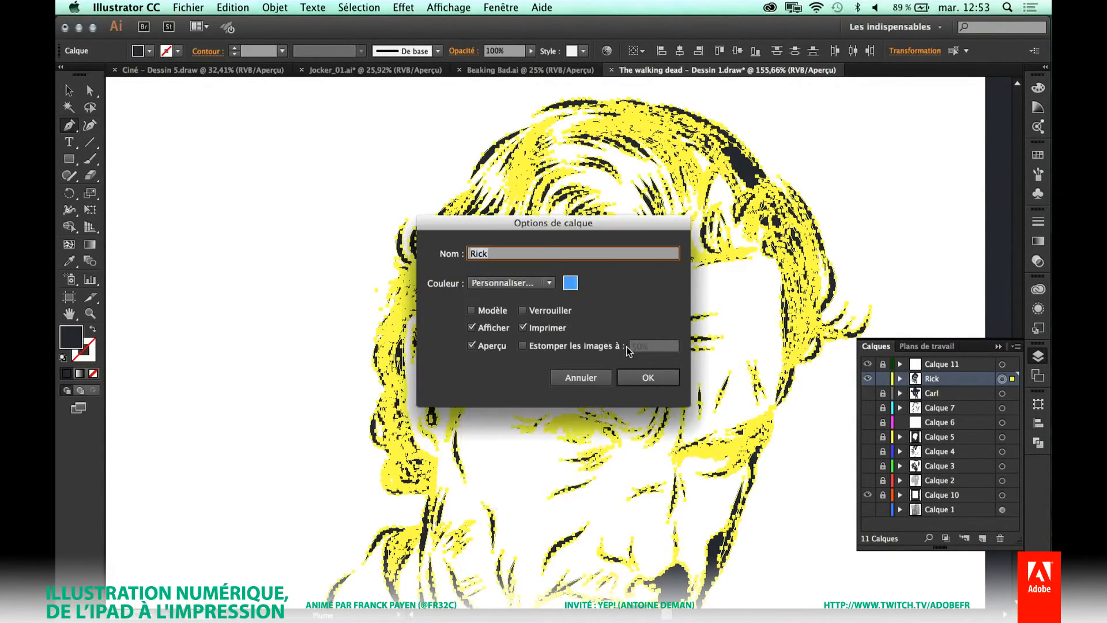
left_click(647, 377)
Examine the overlapping paths in Rick's hair around the ear up close in outline view.
left_click_drag(351, 148, 622, 443)
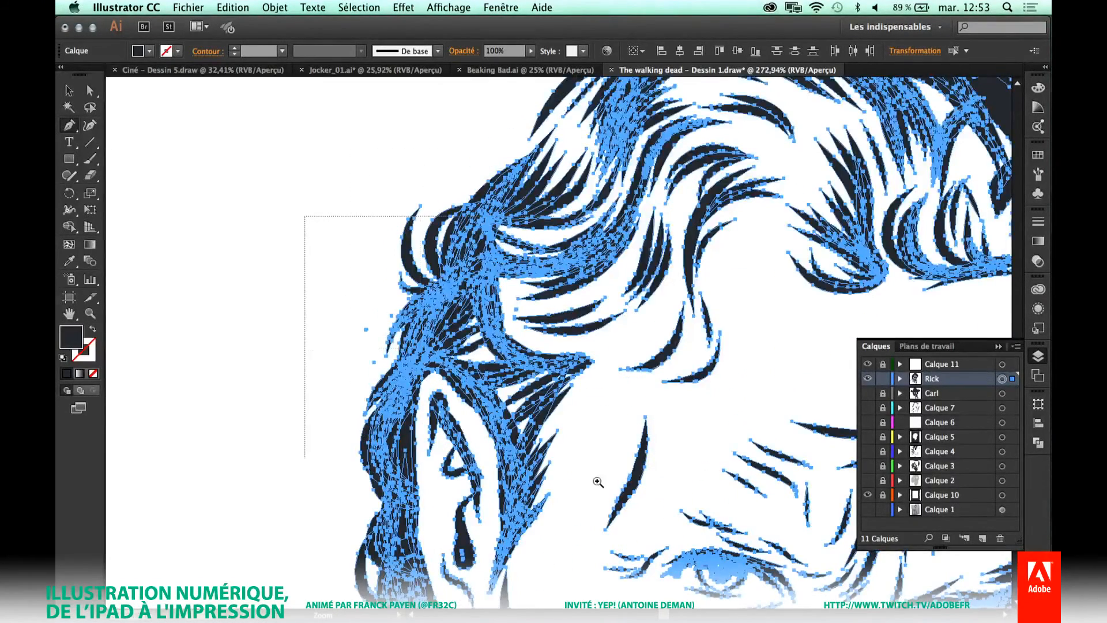
left_click(658, 502)
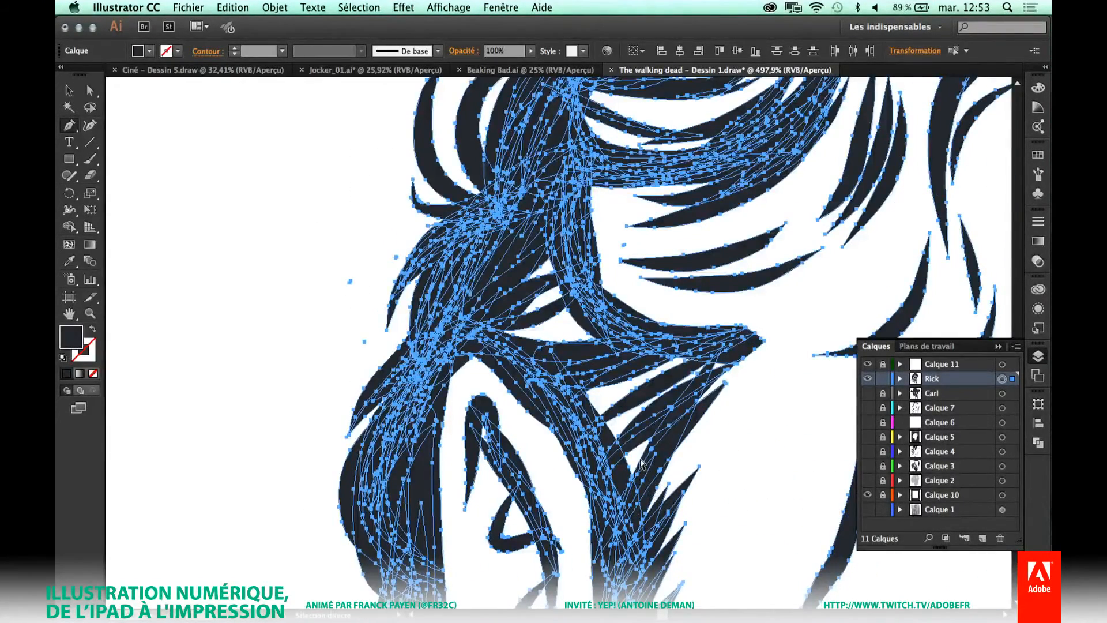
key("ctrl+y")
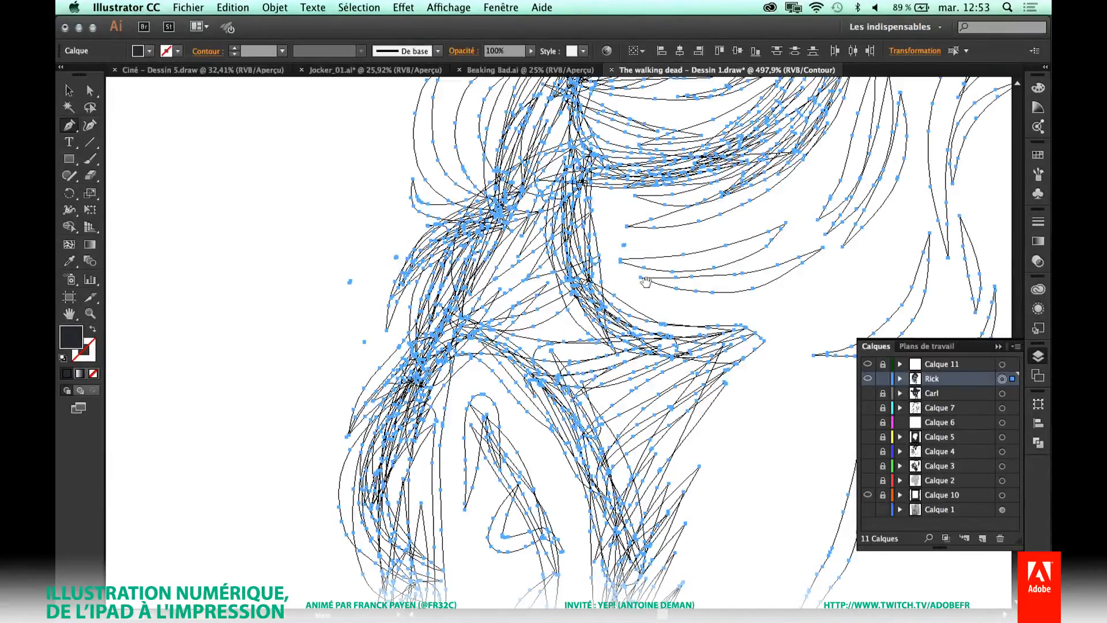
scroll(645, 282, "right", 5)
scroll(645, 282, "down", 2)
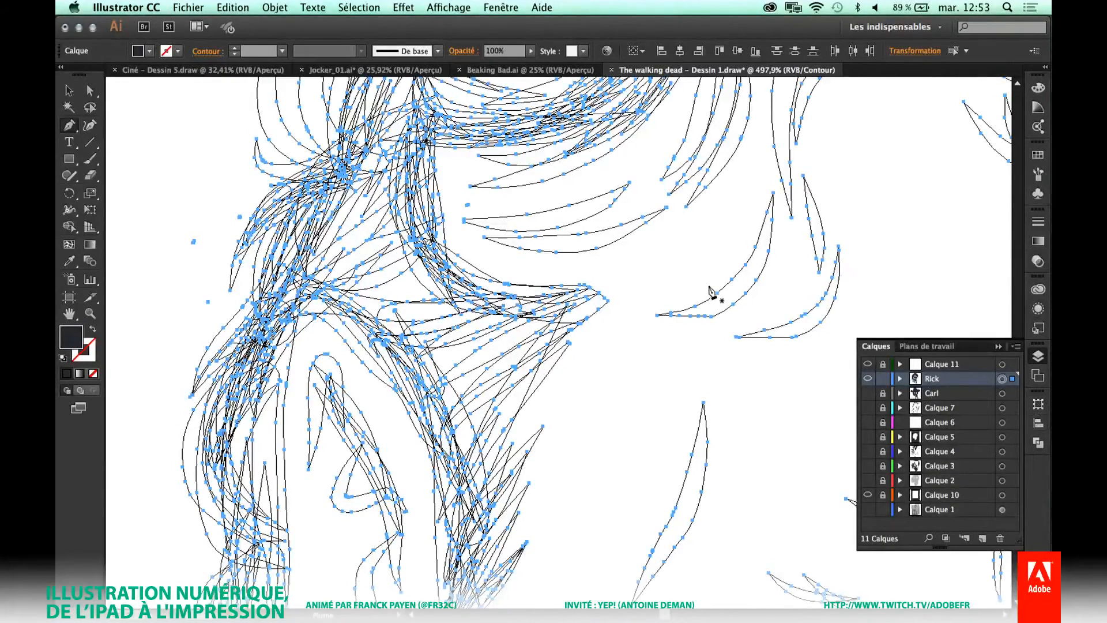
Merge the overlapping shapes of Rick's line drawing with the Pathfinder Merge operation and return to the preview display.
left_click(1041, 449)
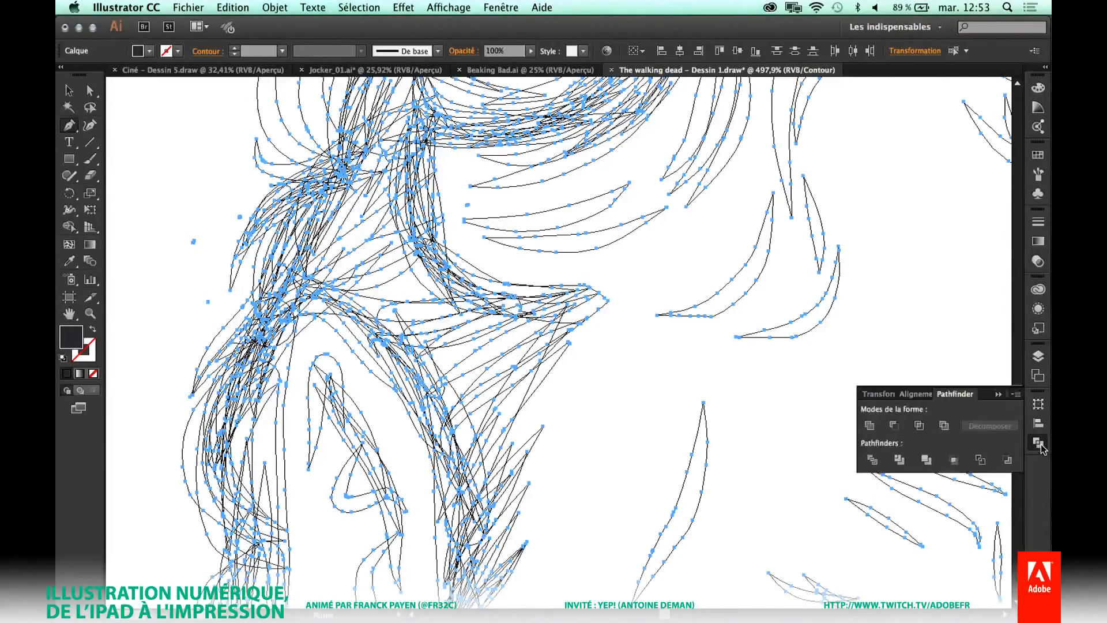
left_click(926, 465)
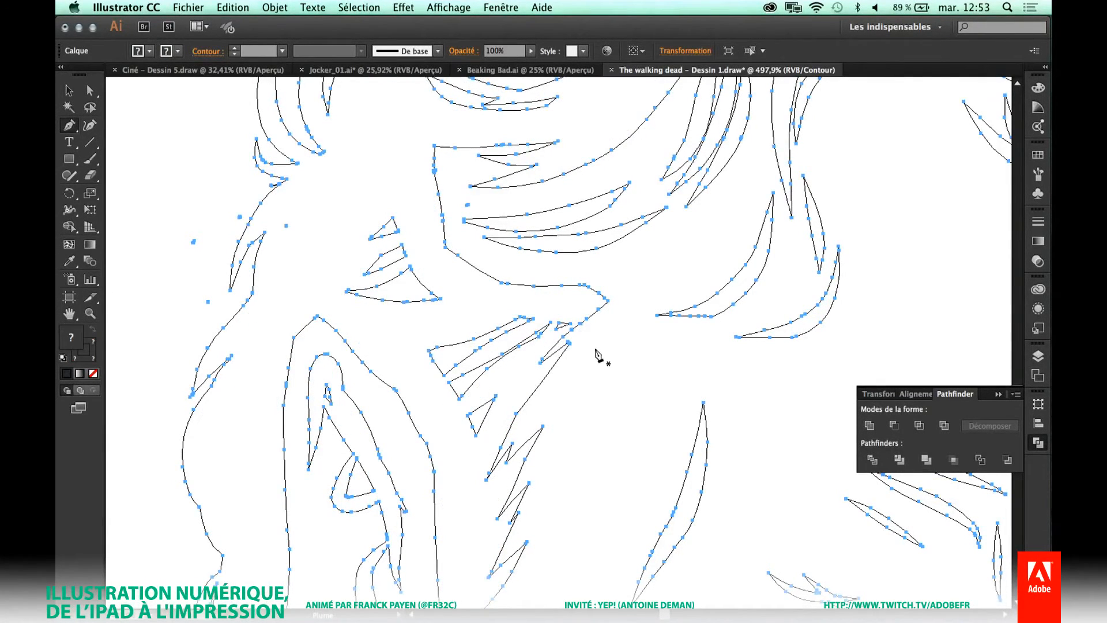
key("super+minus")
key("super+y")
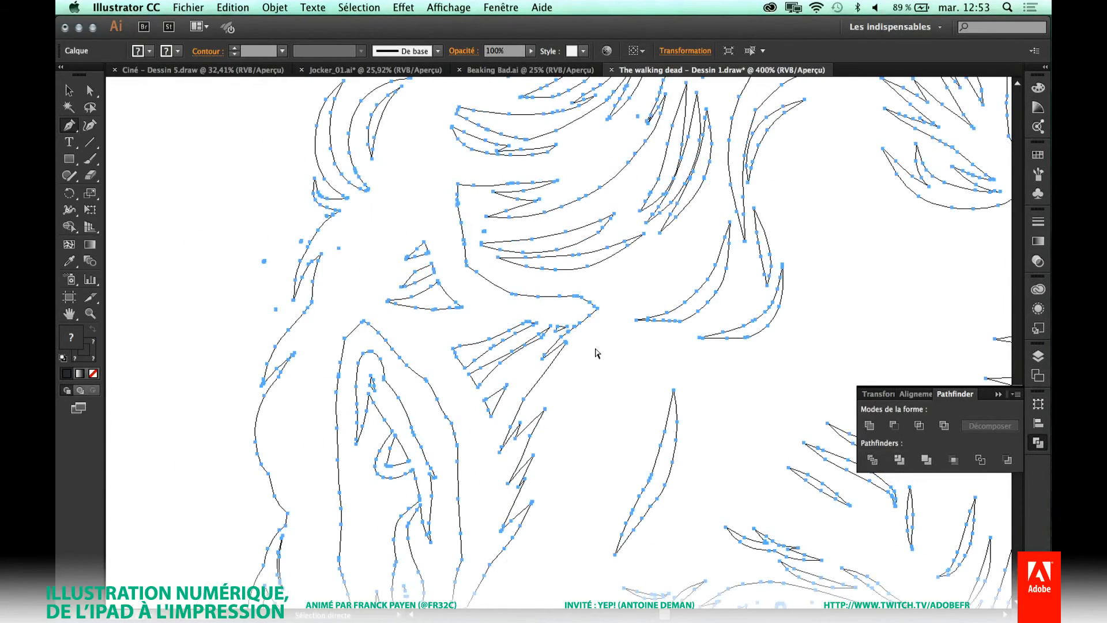
key("super+minus")
key("super+minus")
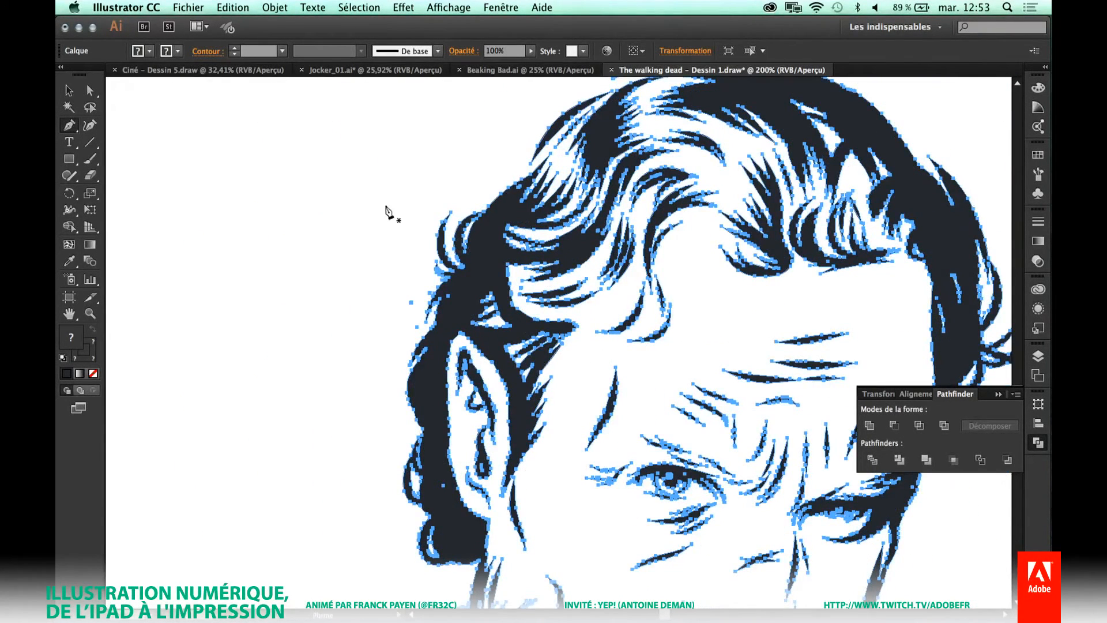
Simplify the merged paths with a curve precision of 100% and an angle threshold of 0°.
left_click(275, 8)
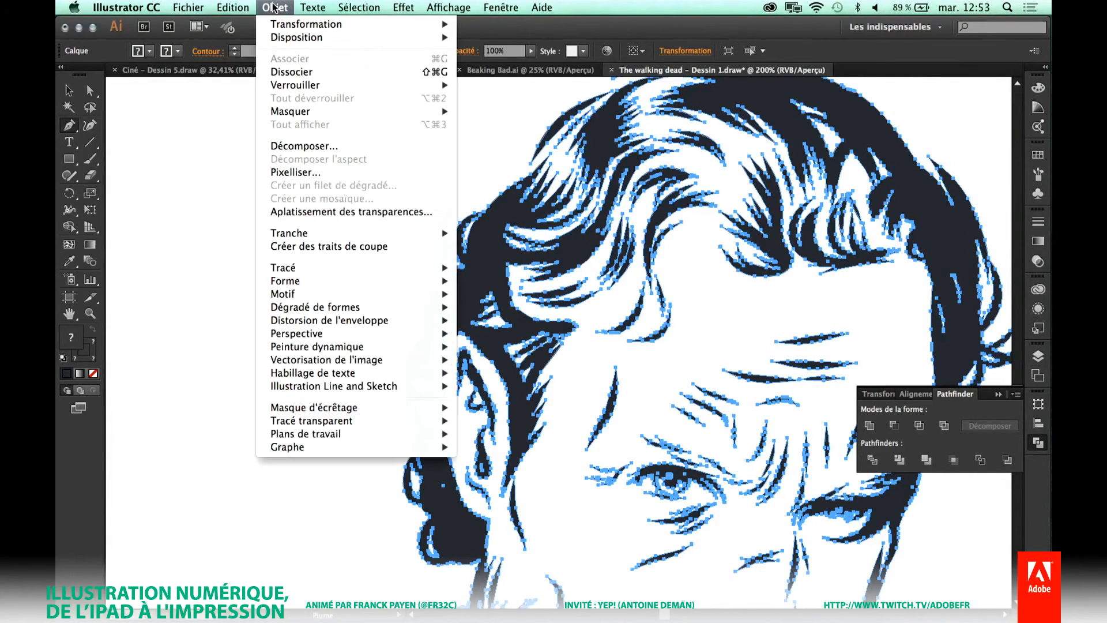
left_click(229, 88)
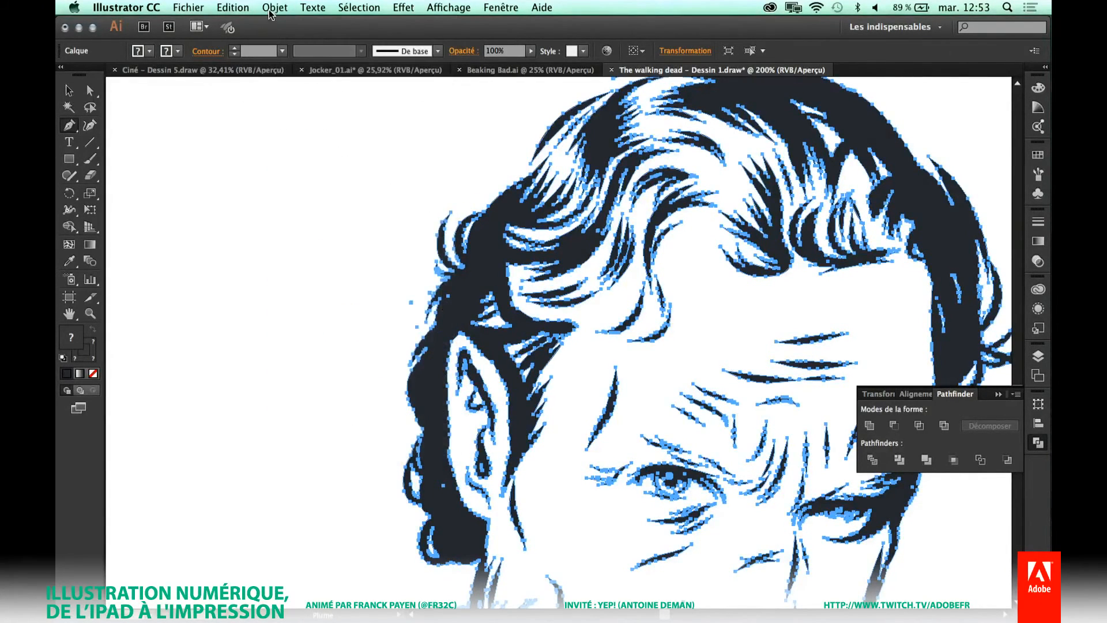
left_click(270, 9)
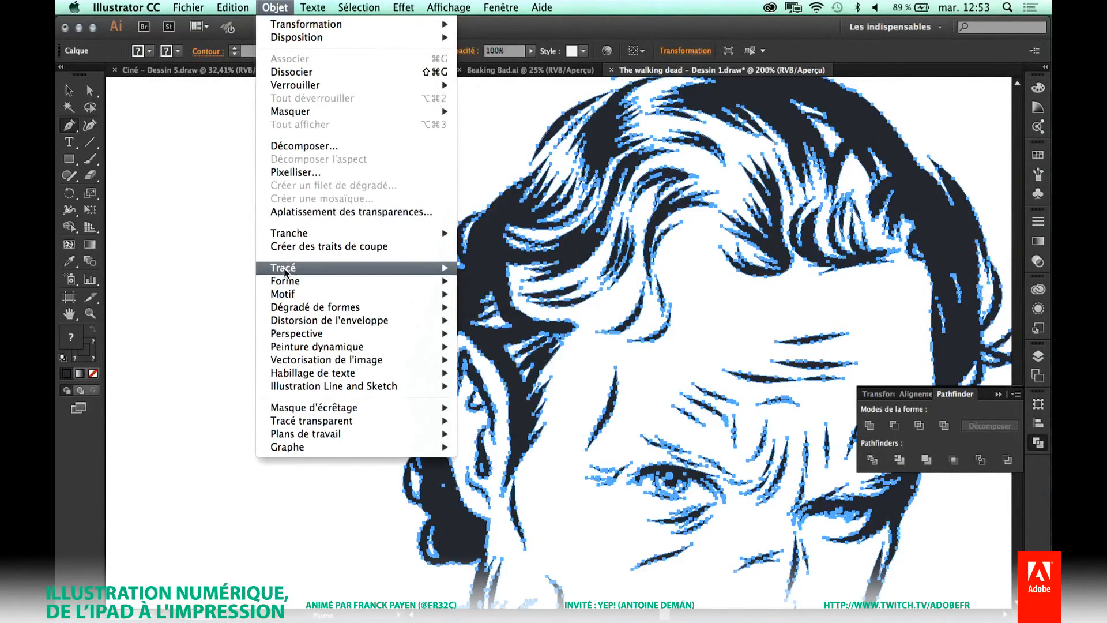
mouse_move(284, 272)
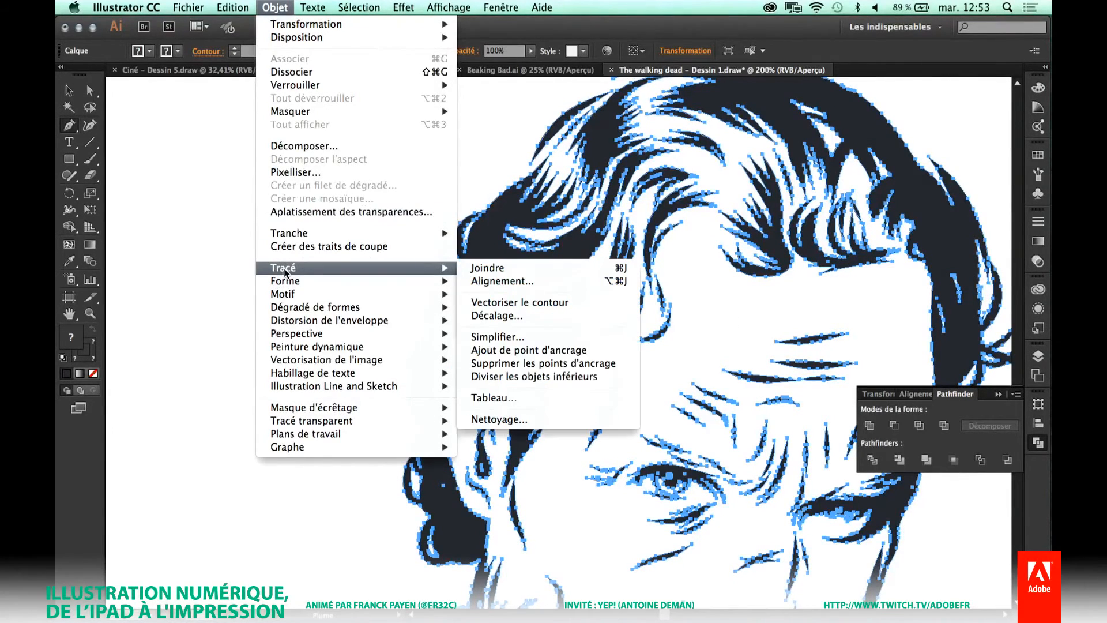
left_click(494, 338)
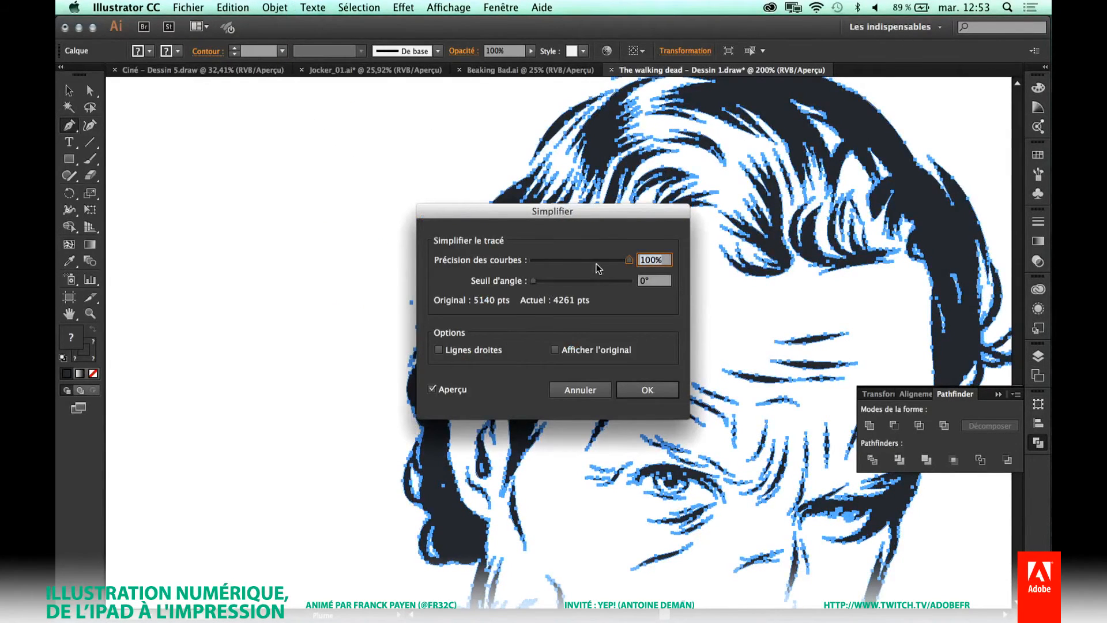
mouse_move(630, 261)
left_mouse_down()
mouse_move(568, 261)
mouse_move(634, 262)
left_mouse_up()
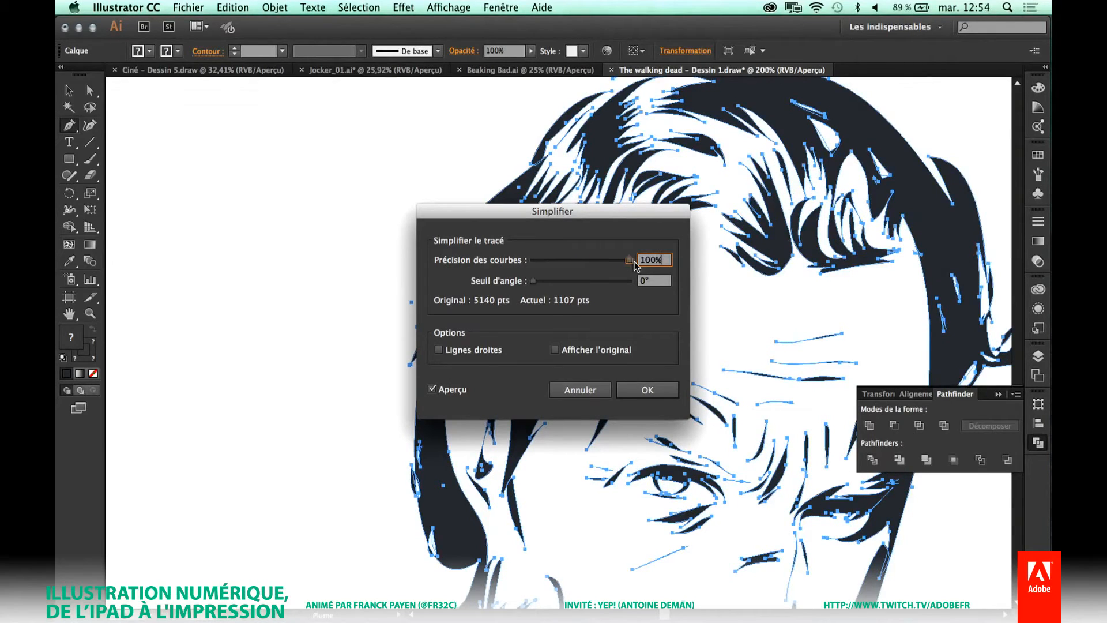
left_click(648, 391)
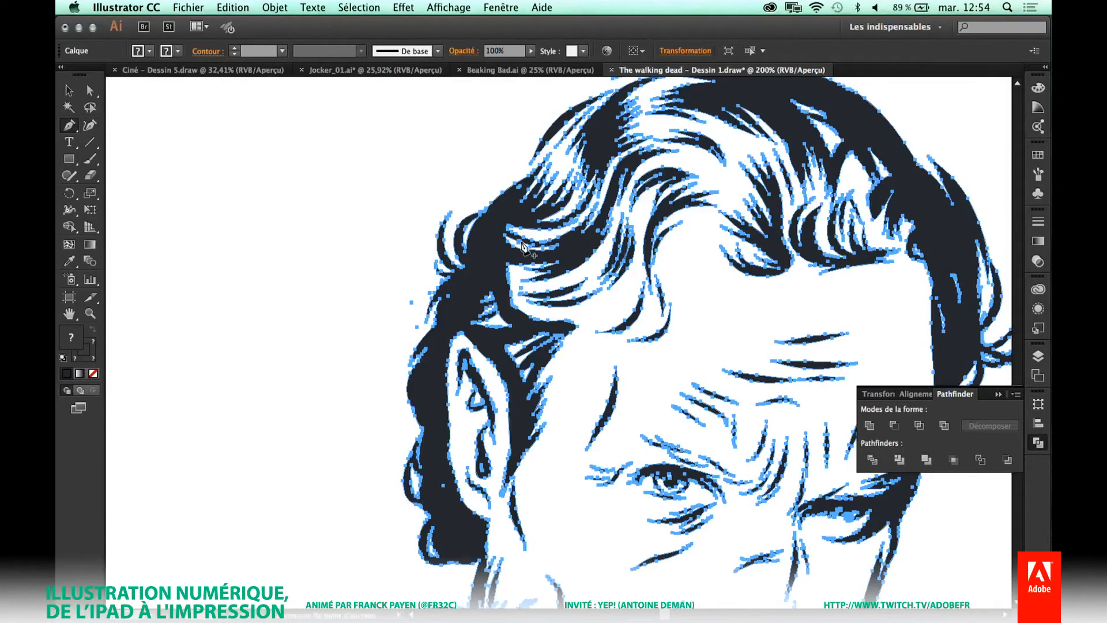
Deselect Rick's artwork and inspect the simplified shapes around the ear and eyes.
left_click_drag(290, 161, 720, 494)
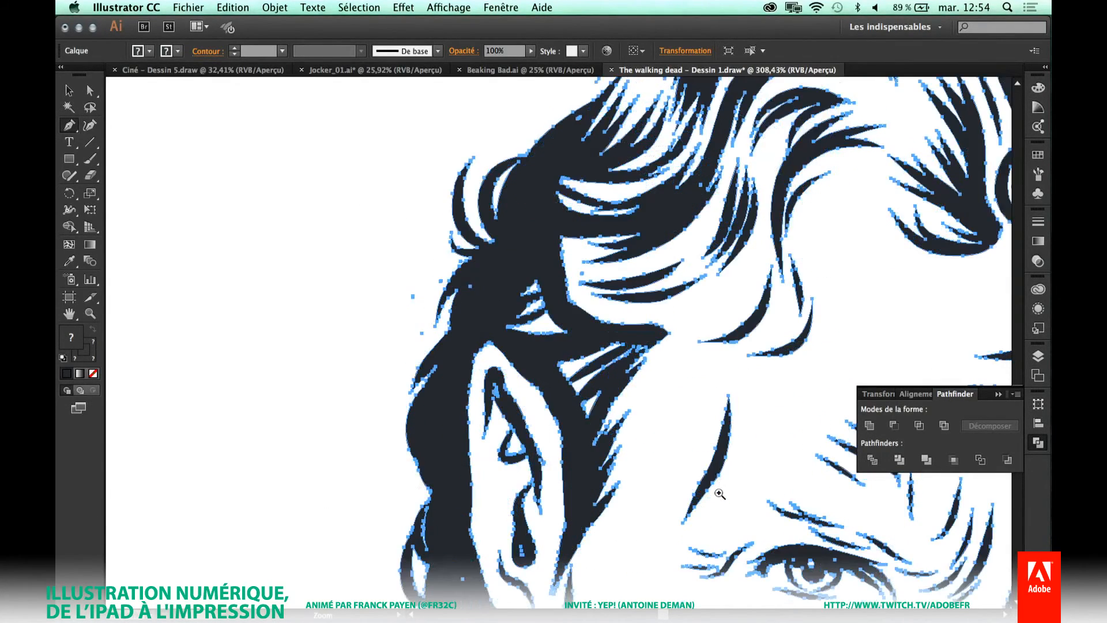
left_click(361, 323)
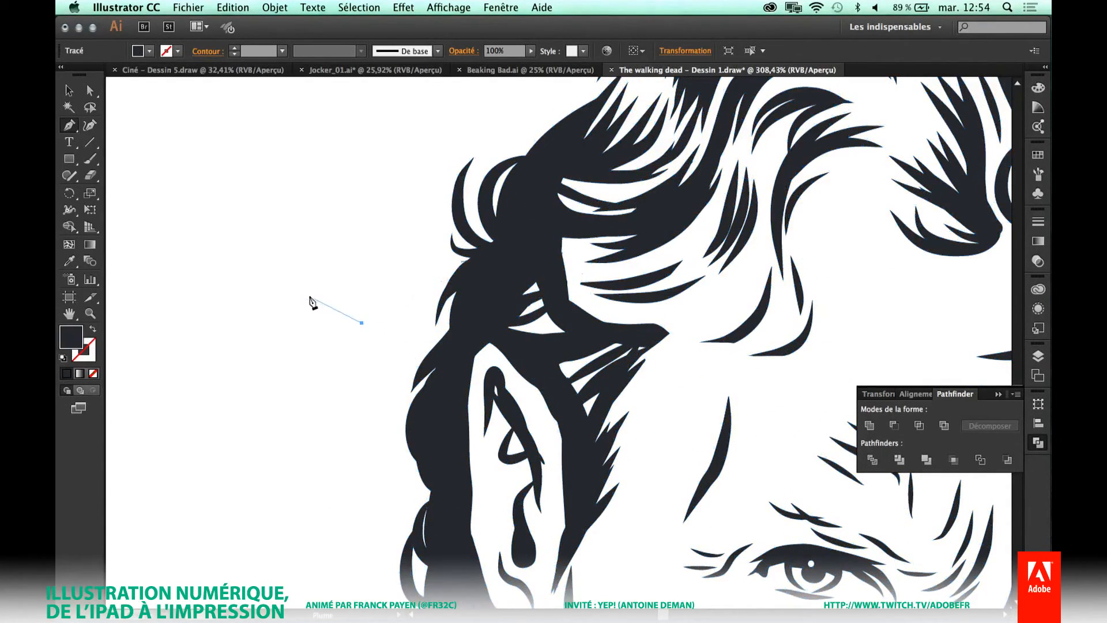
key("super")
key("super+a")
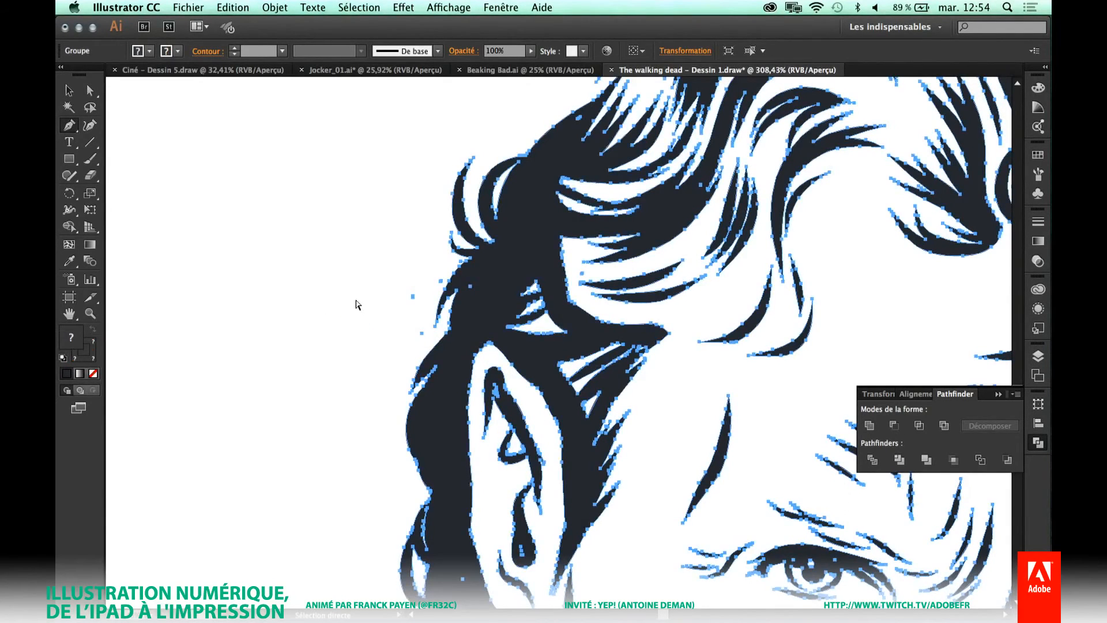
key("shift+super+a")
scroll(375, 311, "down", 3)
scroll(375, 312, "right", 5)
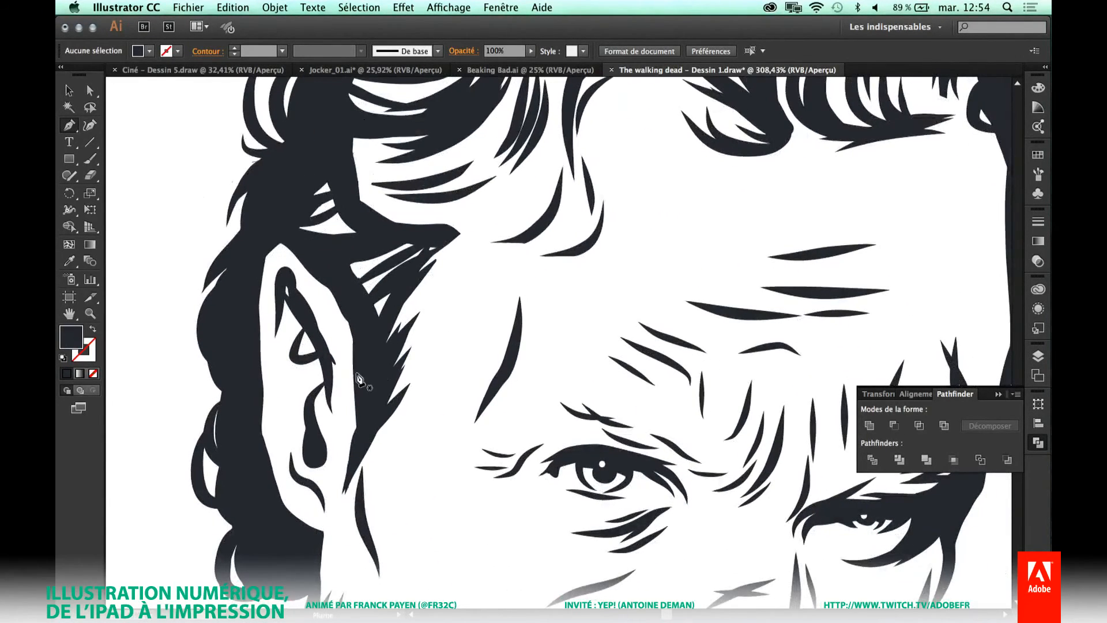
Select the inner ear line and delete the anchor points forming the small spur on its right edge with the Pen tool.
key("a")
key("p")
left_click(336, 364, "super")
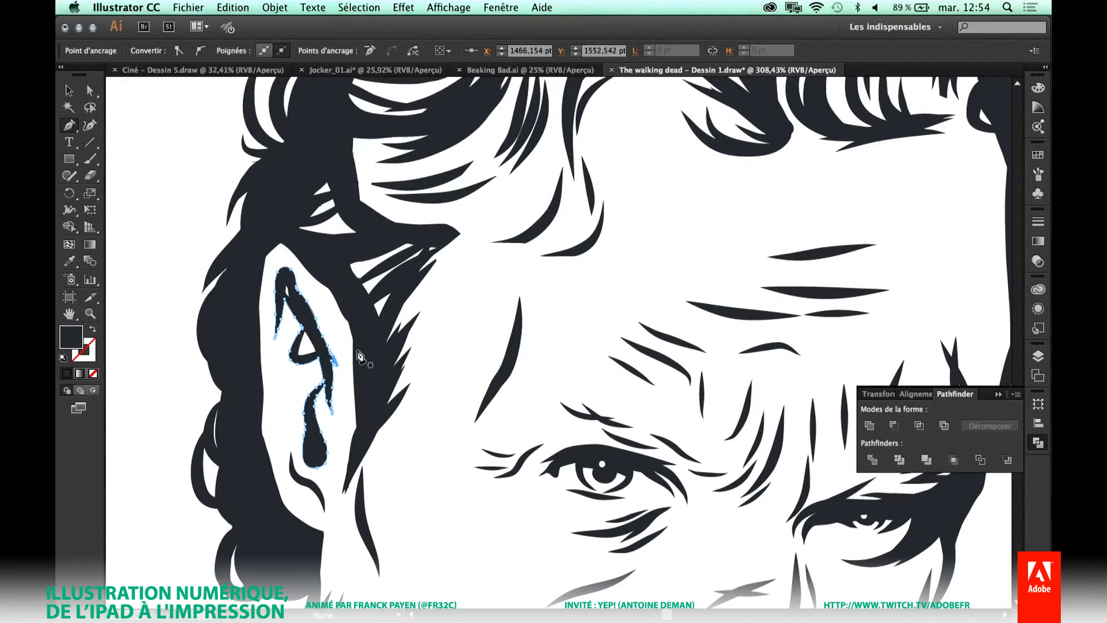
left_click_drag(301, 332, 399, 415)
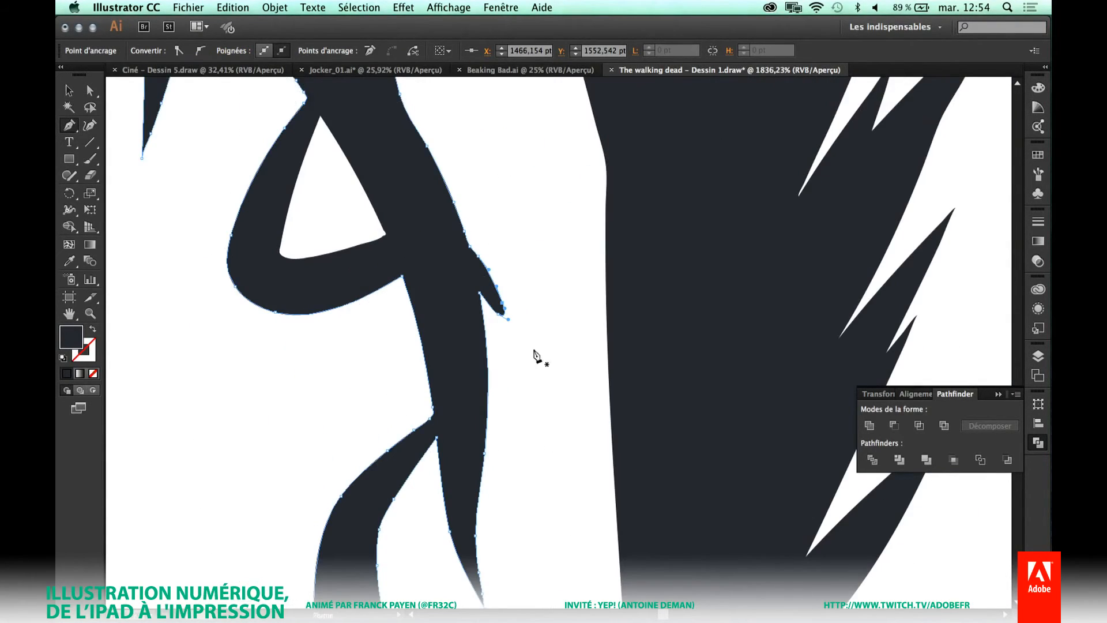
left_click(501, 315)
left_click(500, 304)
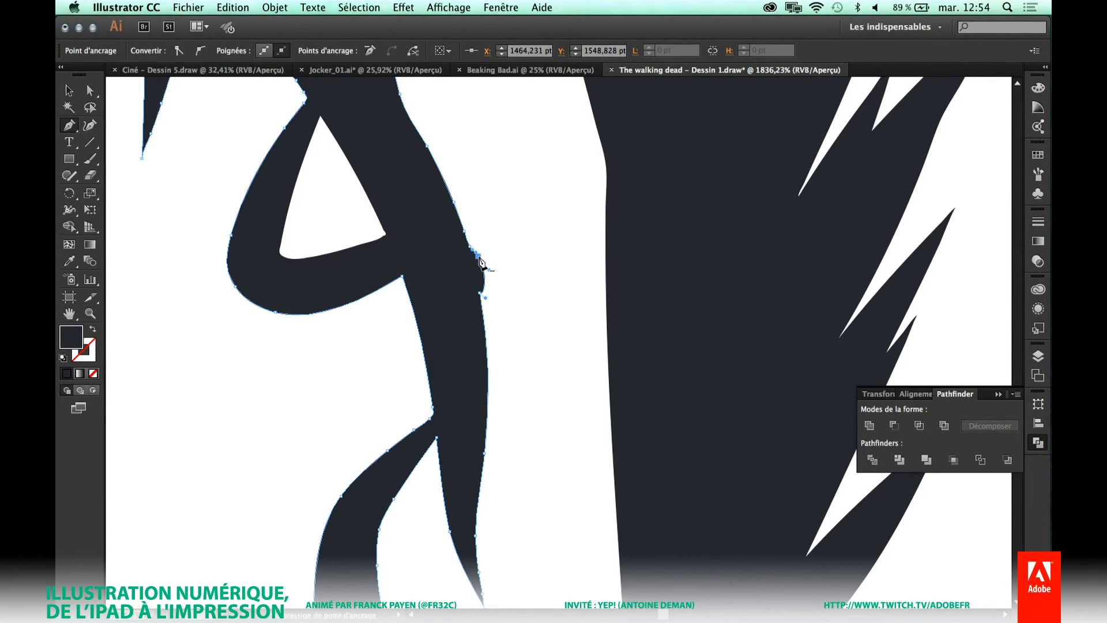
left_click(479, 256)
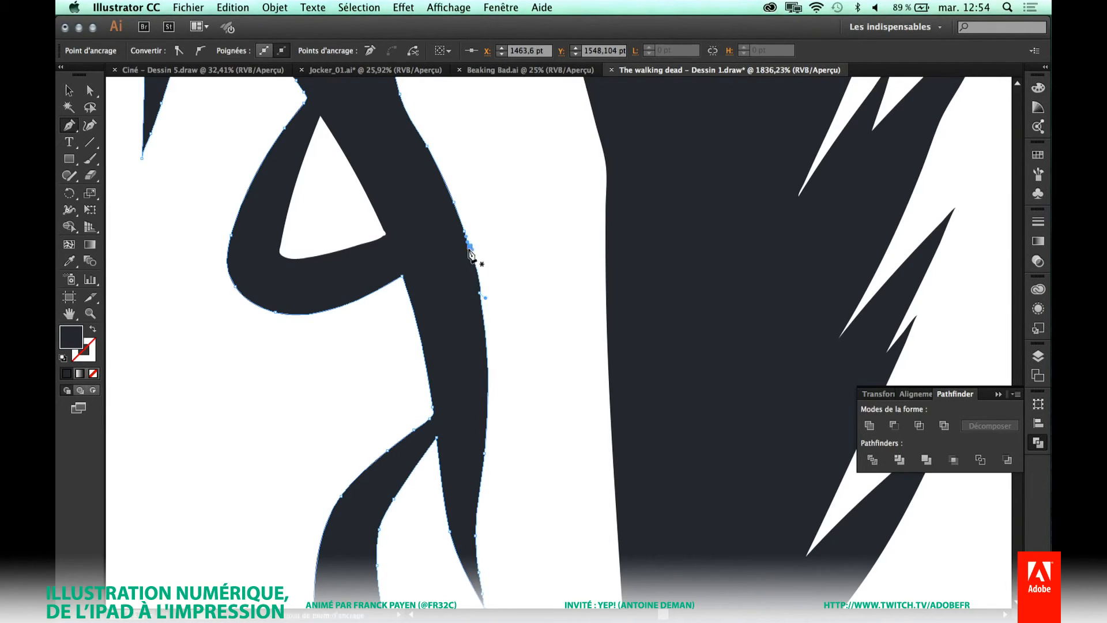
Adjust the direction handle of the anchor point below the removed spur to smooth the inner ear line's edge.
left_click(486, 294)
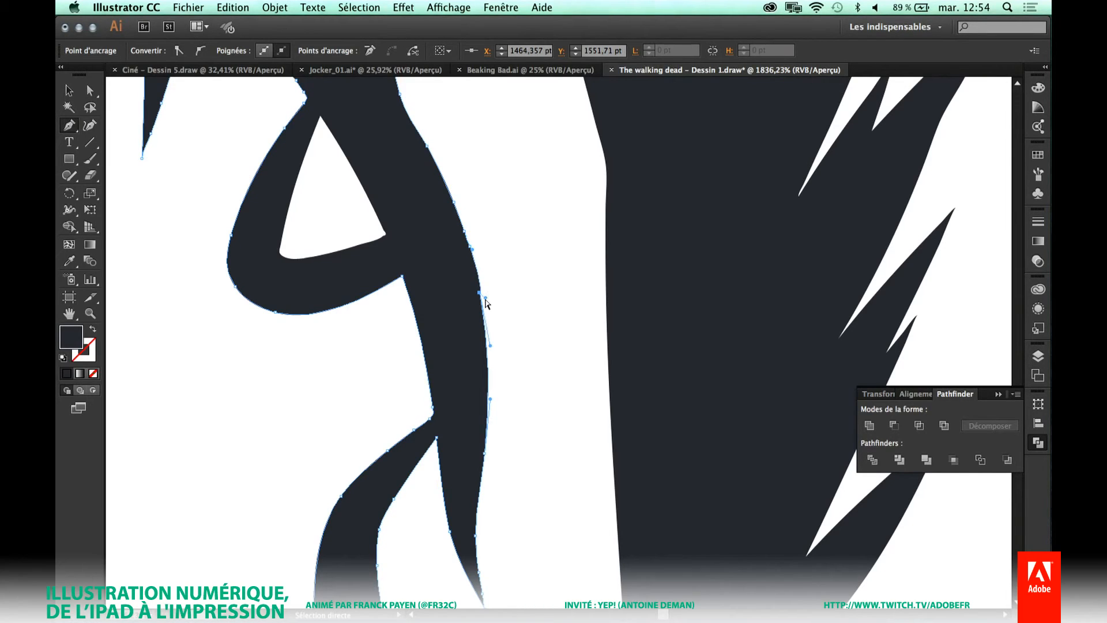
left_click_drag(486, 299, 475, 269)
scroll(523, 277, "down", 7)
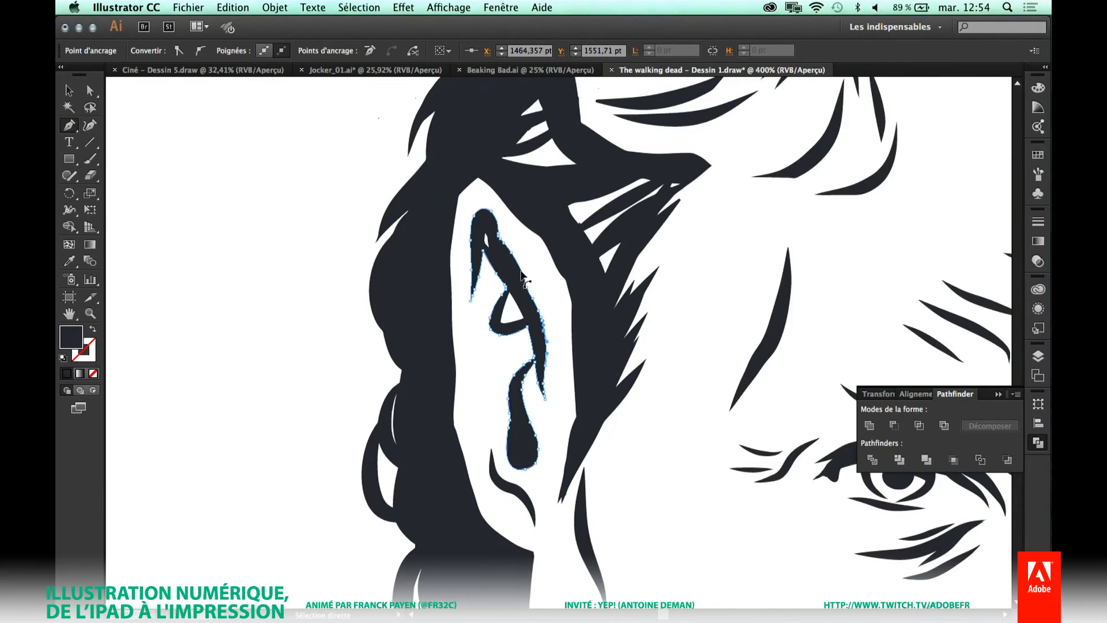
Deselect the inner ear line and save the document as The walking dead – Dessin 1.ai in the Illu iPad folder, in Illustrator CC format.
scroll(522, 276, "down", 1)
left_click_drag(528, 272, 307, 288)
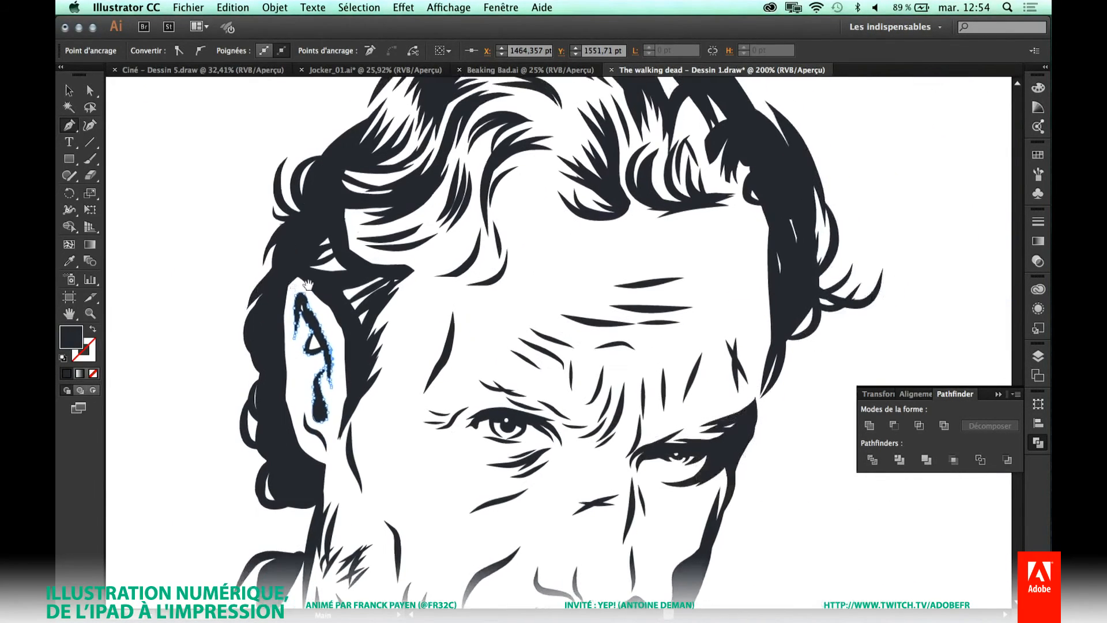
left_click(940, 165, "super")
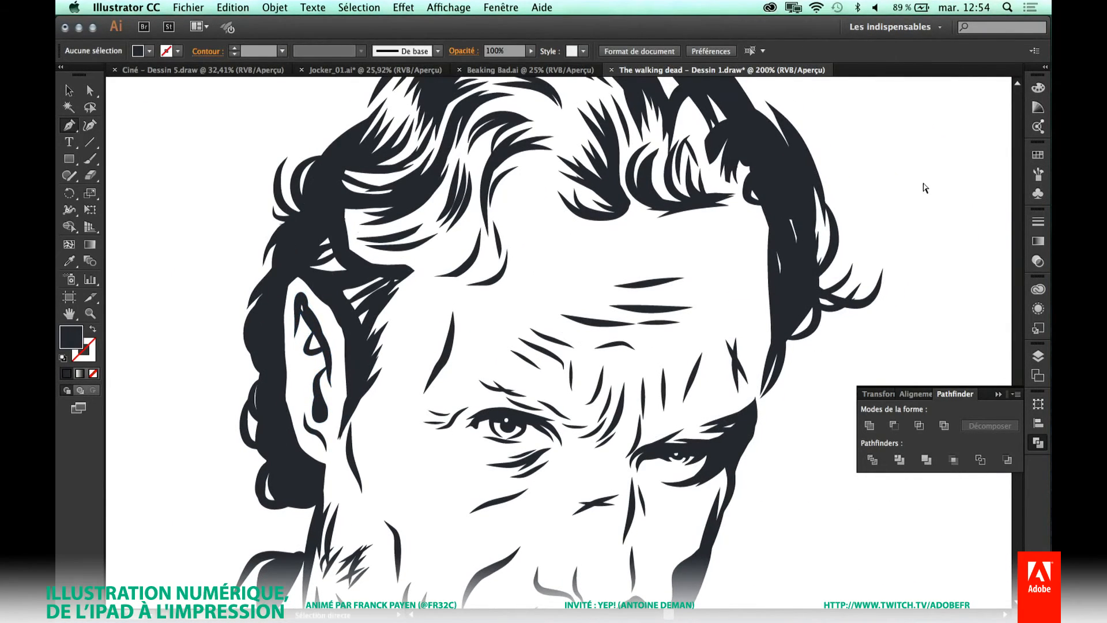
key("super+s")
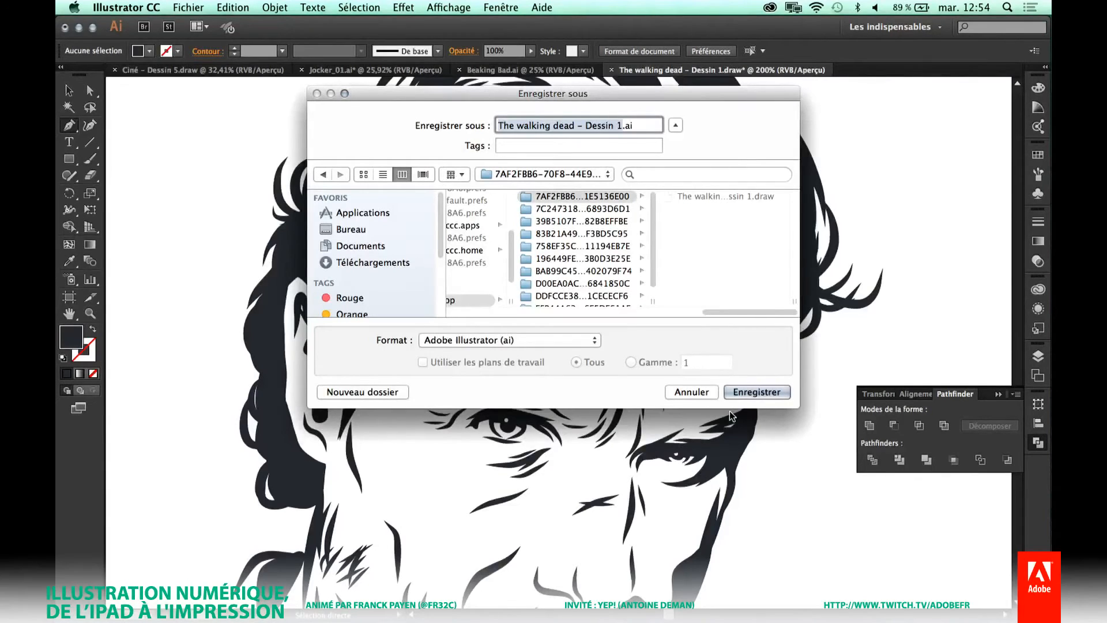
left_click(358, 231)
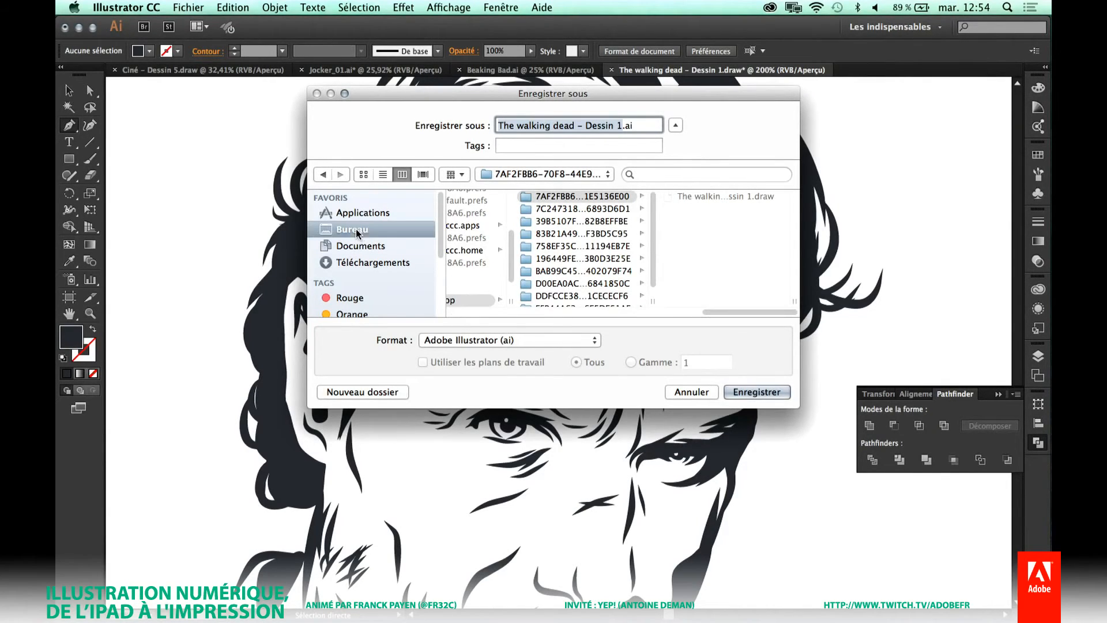
left_click(486, 209)
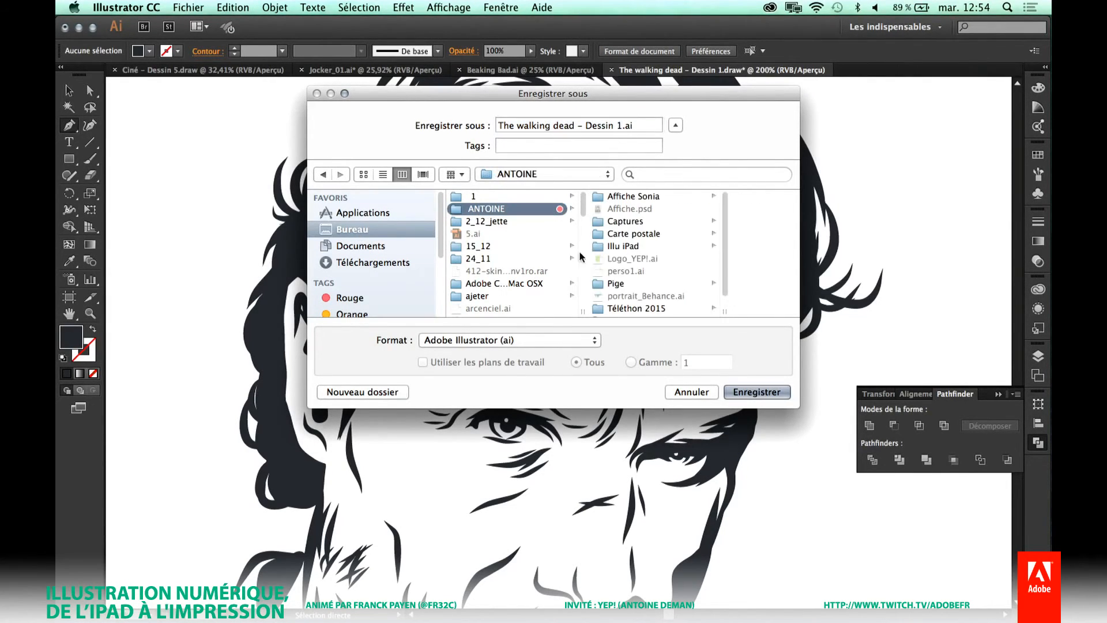
left_click(629, 248)
left_click(757, 392)
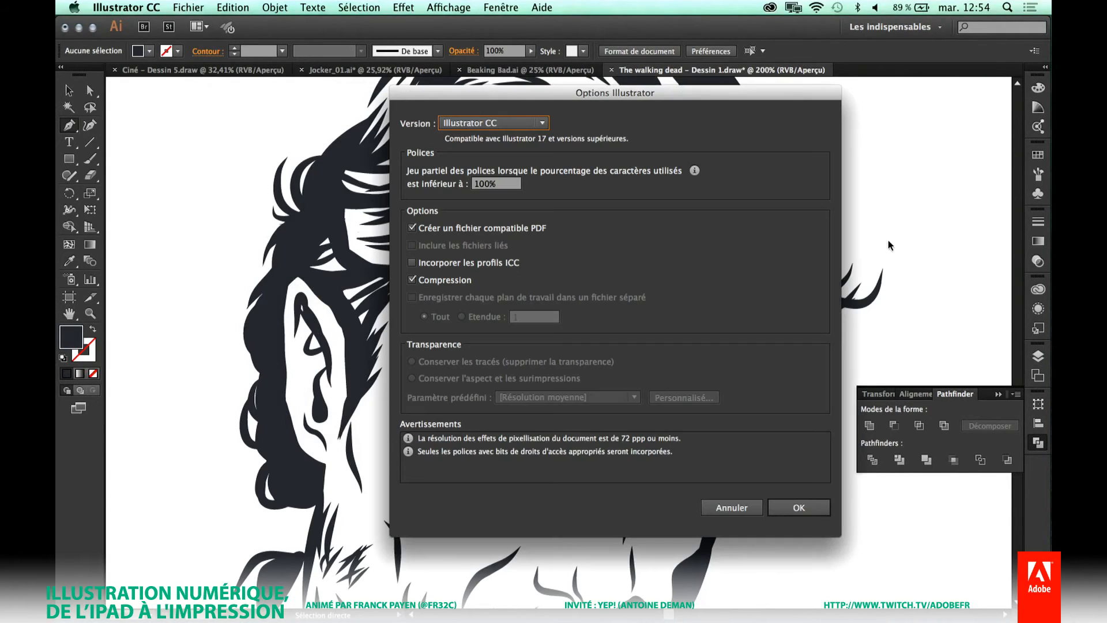
left_click(809, 501)
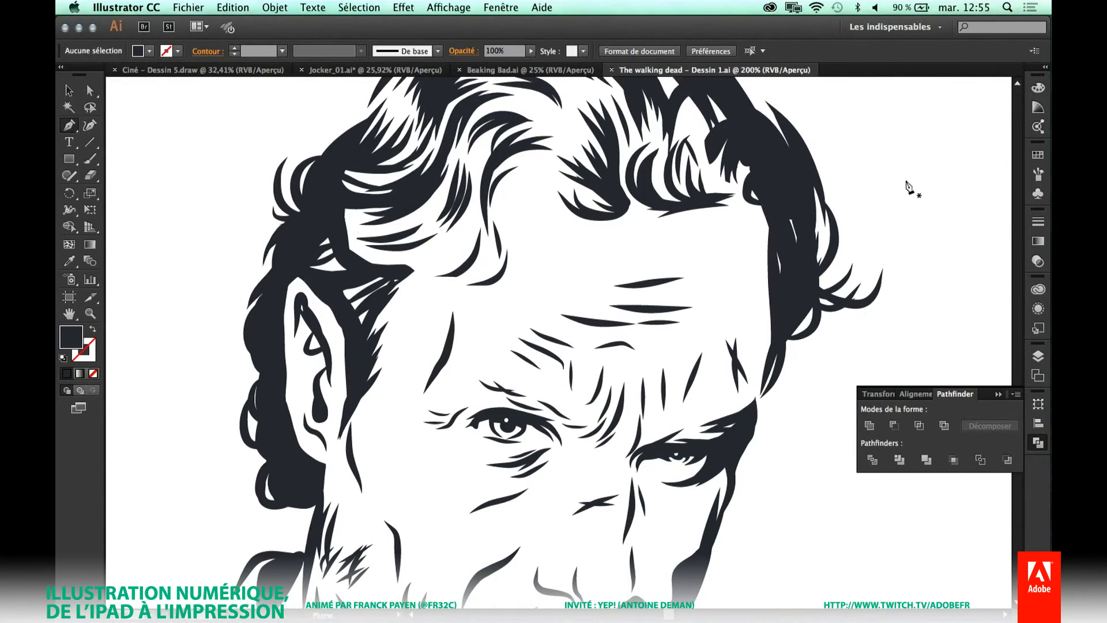
Show the hidden layers Carl, Calque 7, Calque 6, Calque 5, Calque 4, Calque 3 and Calque 2.
mouse_move(578, 225)
left_mouse_down()
mouse_move(497, 389)
mouse_move(533, 394)
mouse_move(566, 351)
left_mouse_up()
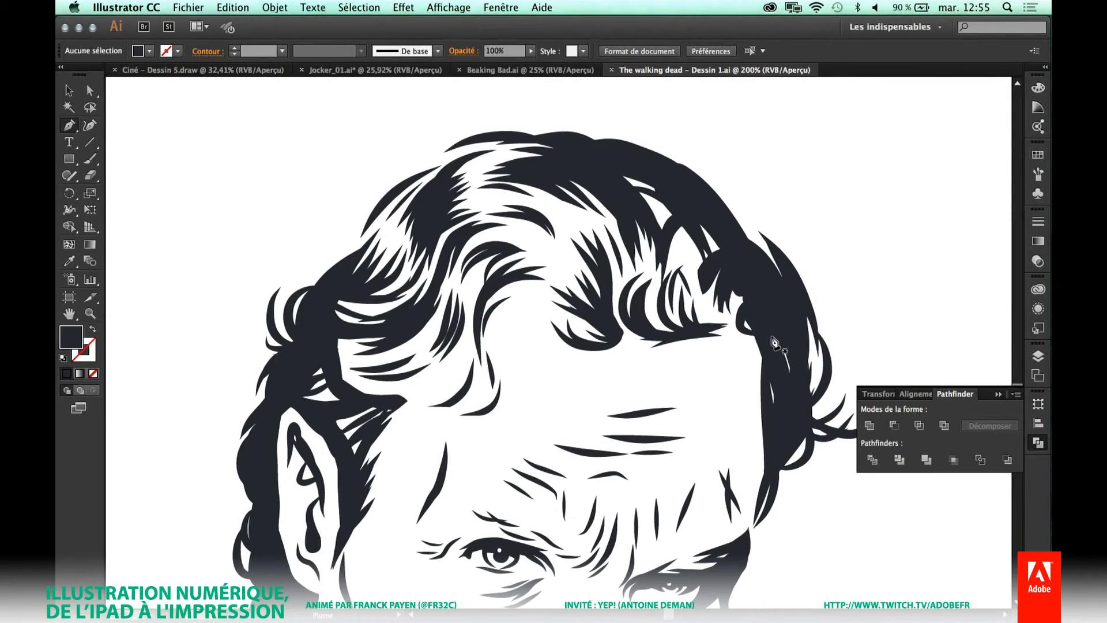
key("super")
key("super+minus")
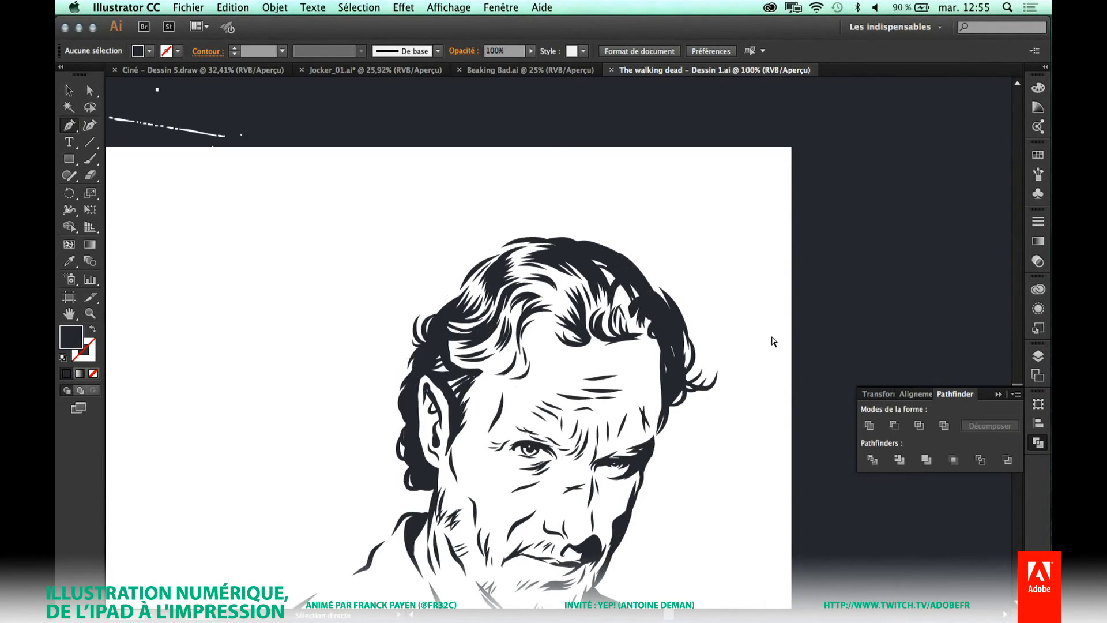
key("super+minus")
left_click_drag(639, 312, 689, 260)
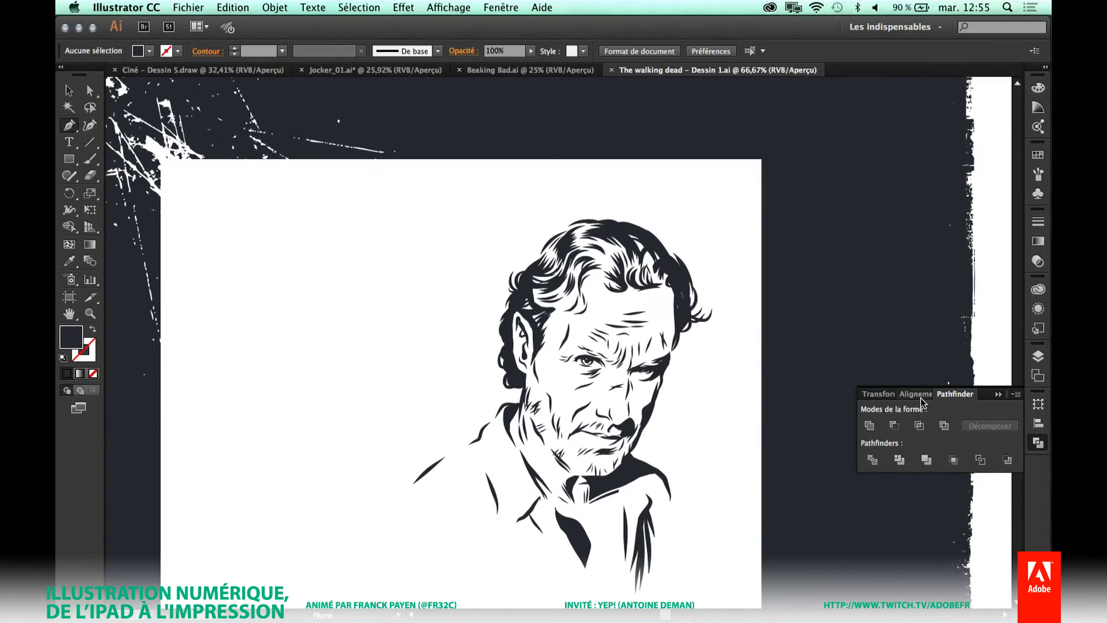
left_click(1038, 358)
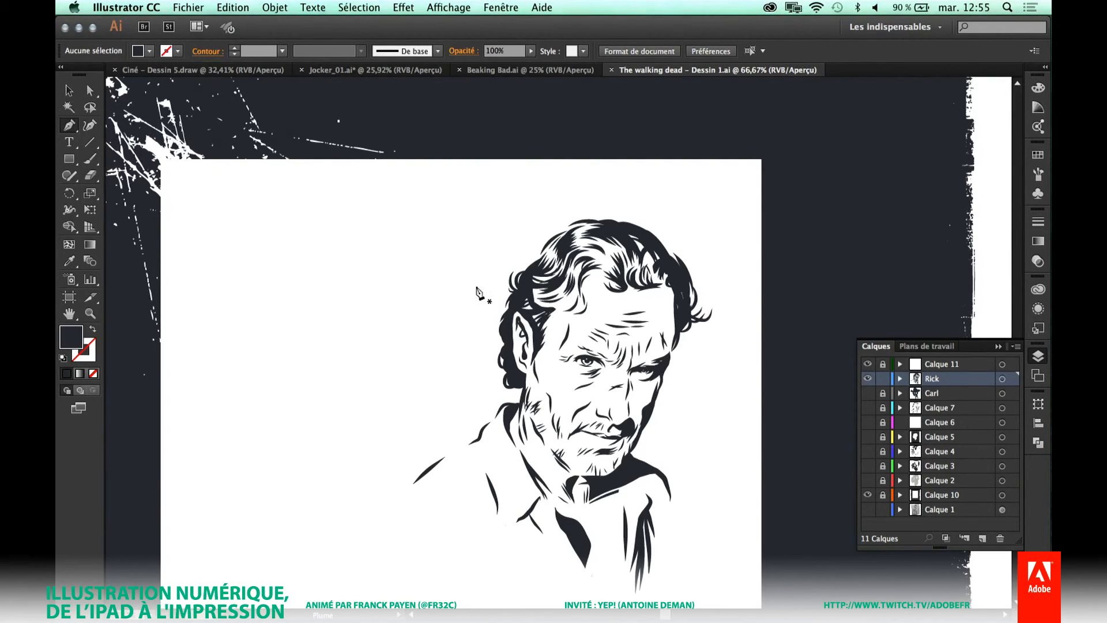
left_click(868, 393)
left_click(867, 408)
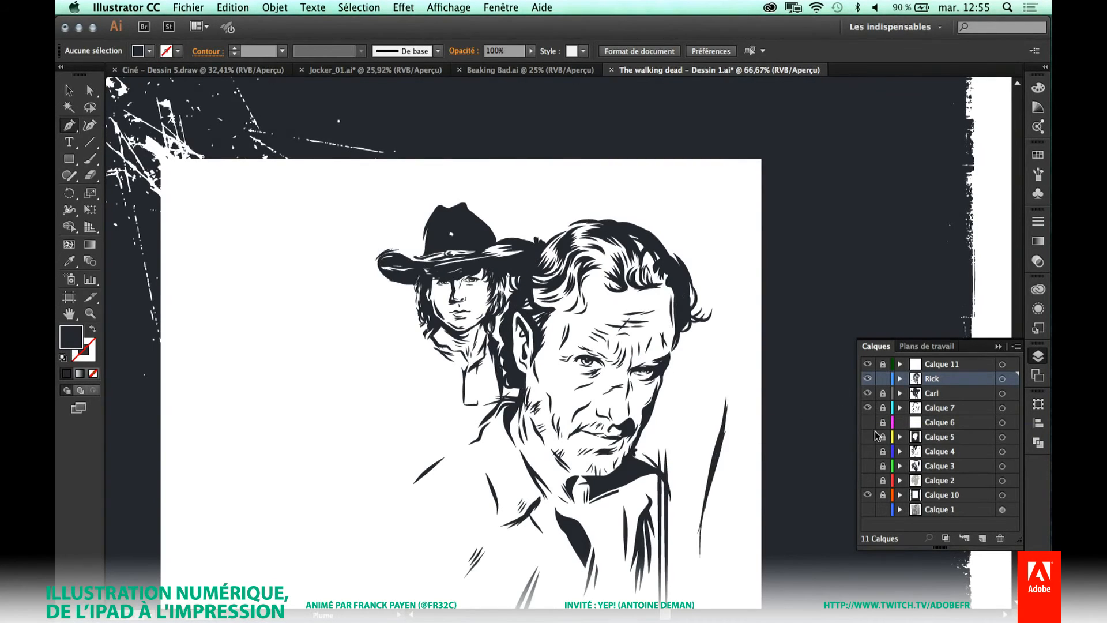
left_click(866, 423)
left_click(868, 437)
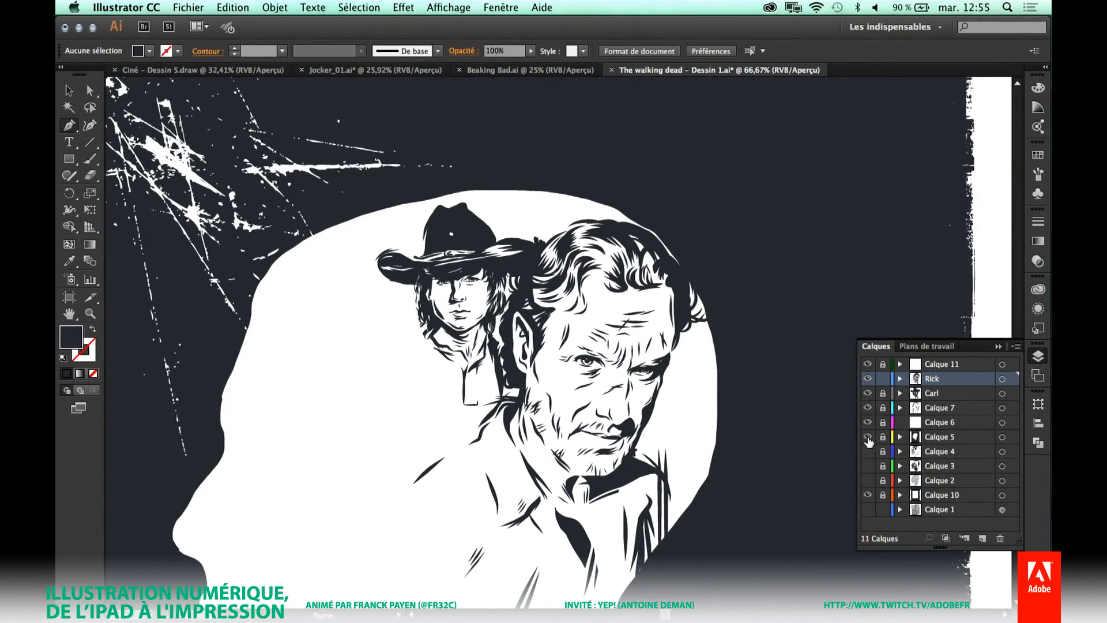
left_click(868, 452)
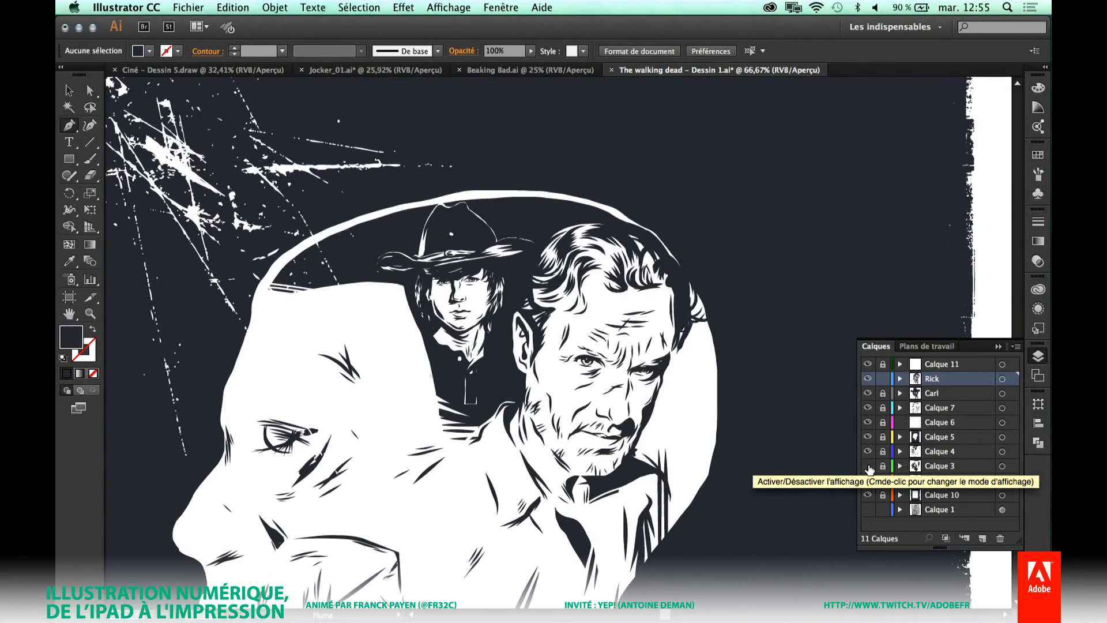
left_click(868, 466)
left_click(868, 481)
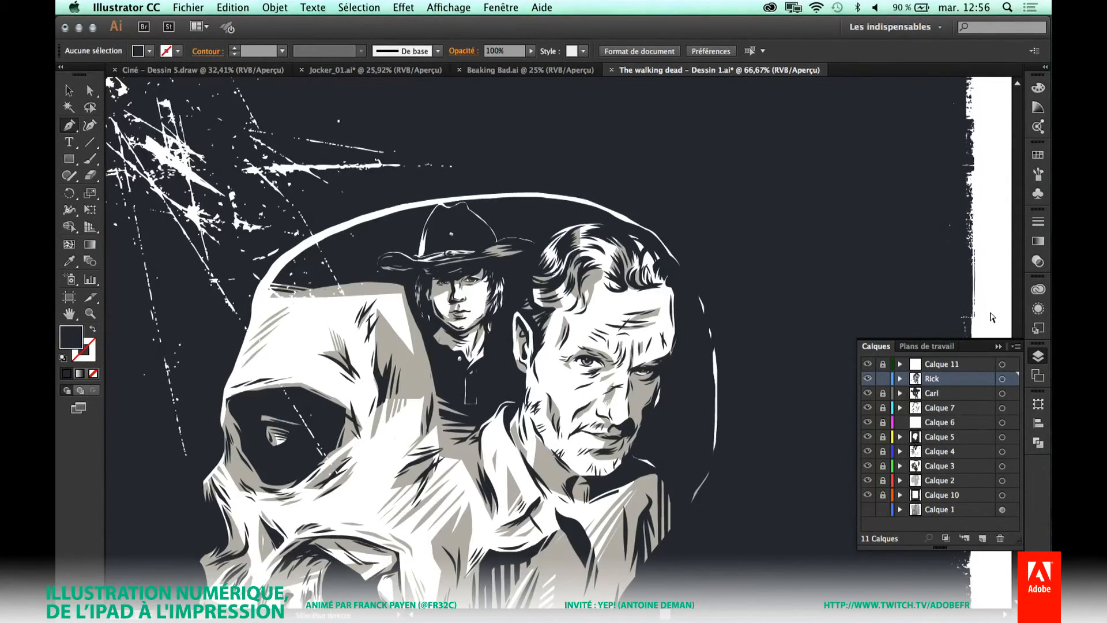
Examine the complete illustration, from the whole composition to the skull, the two portraits and the lower jaw details.
key("super+minus")
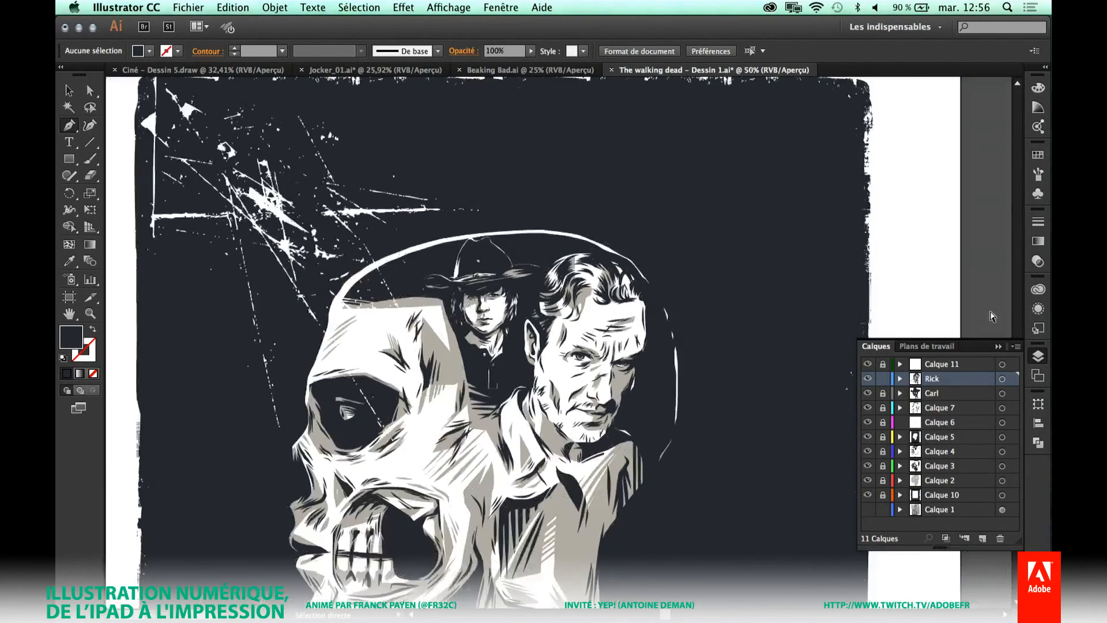
key("super+minus")
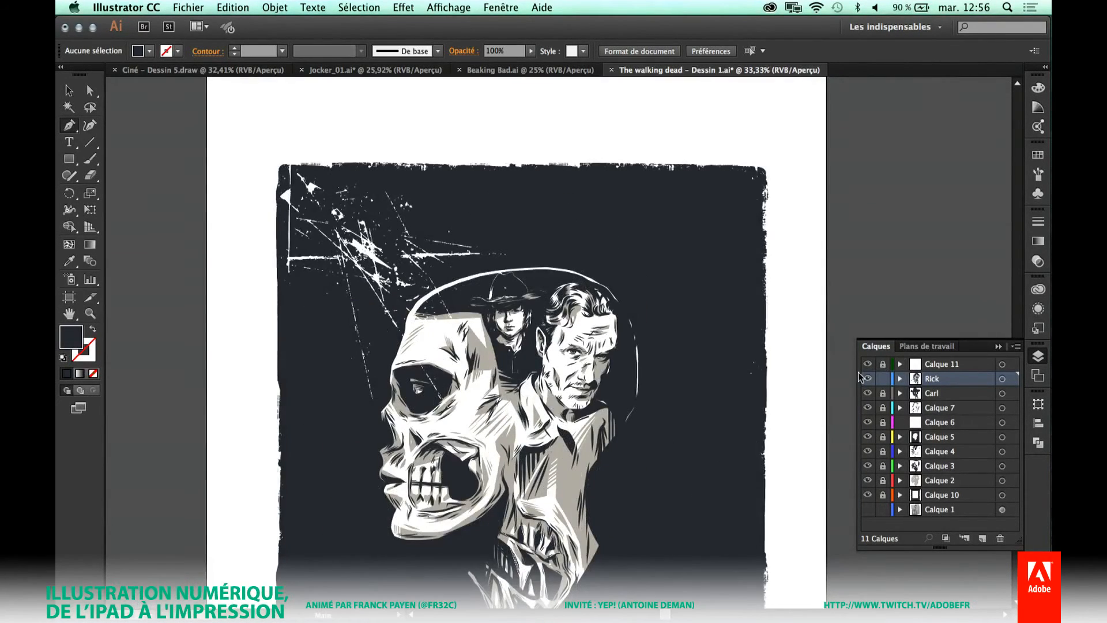
scroll(722, 376, "down", 5)
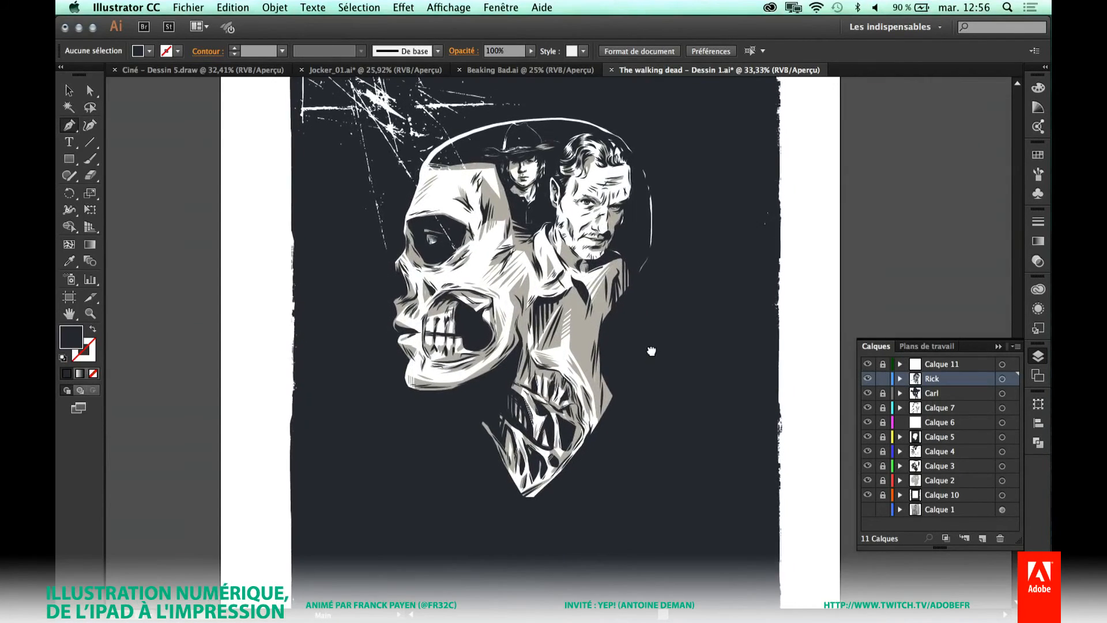
scroll(675, 355, "up", 3)
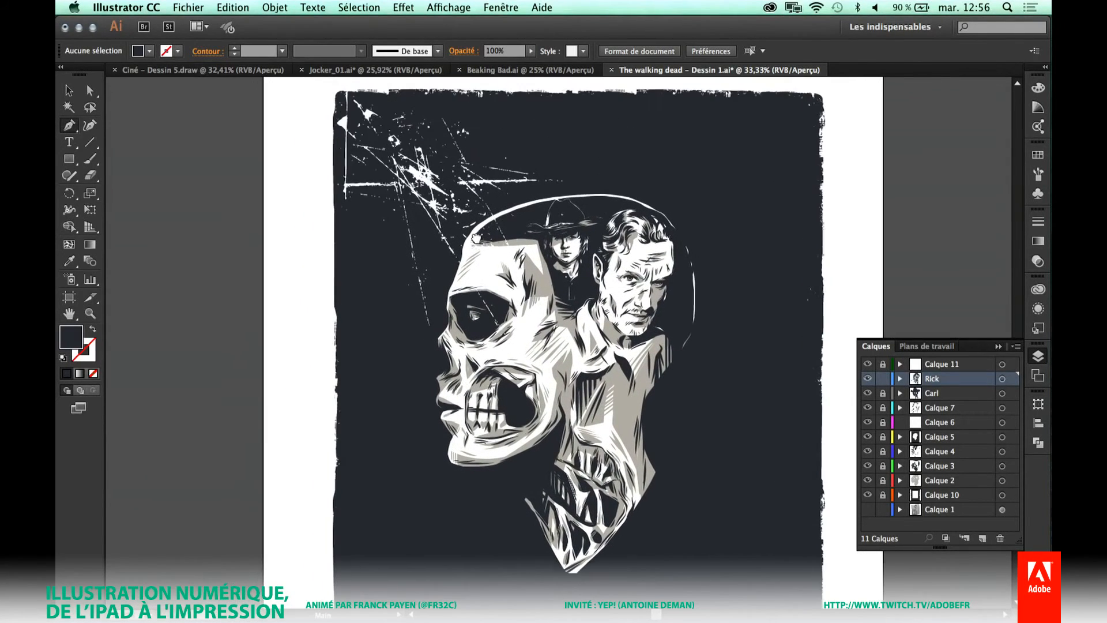
left_click_drag(399, 157, 715, 462)
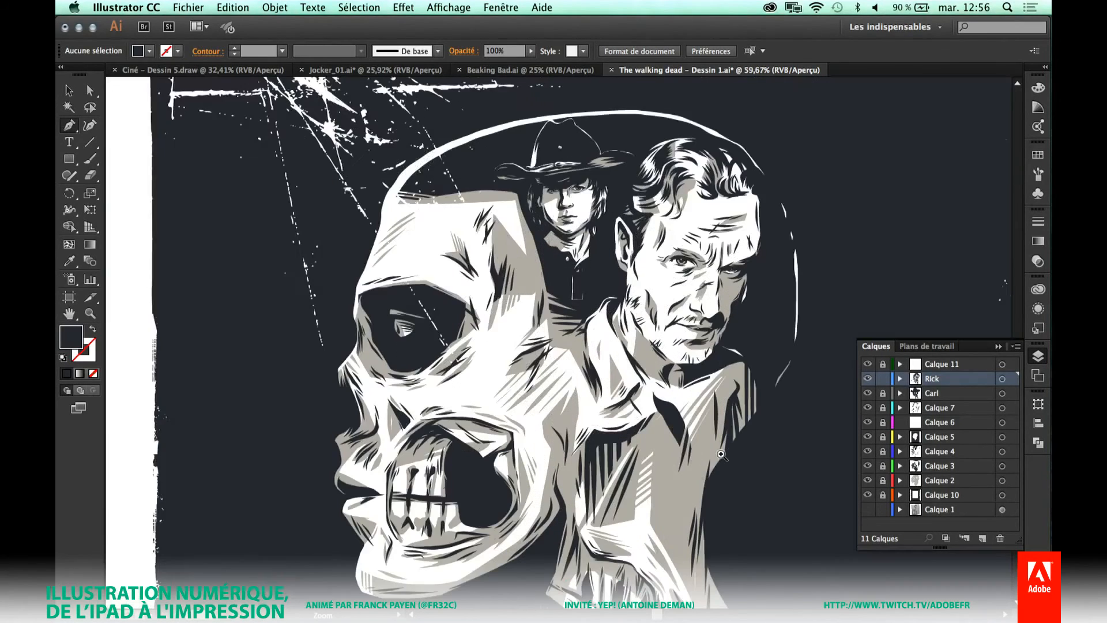
left_click_drag(643, 508, 616, 425)
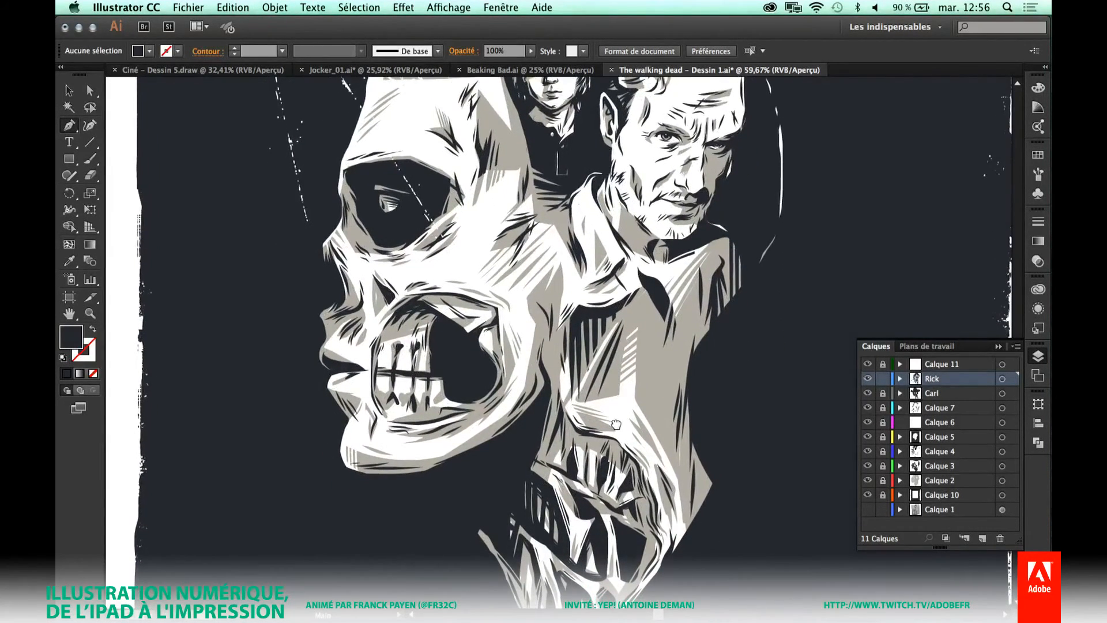
scroll(616, 425, "up", 5)
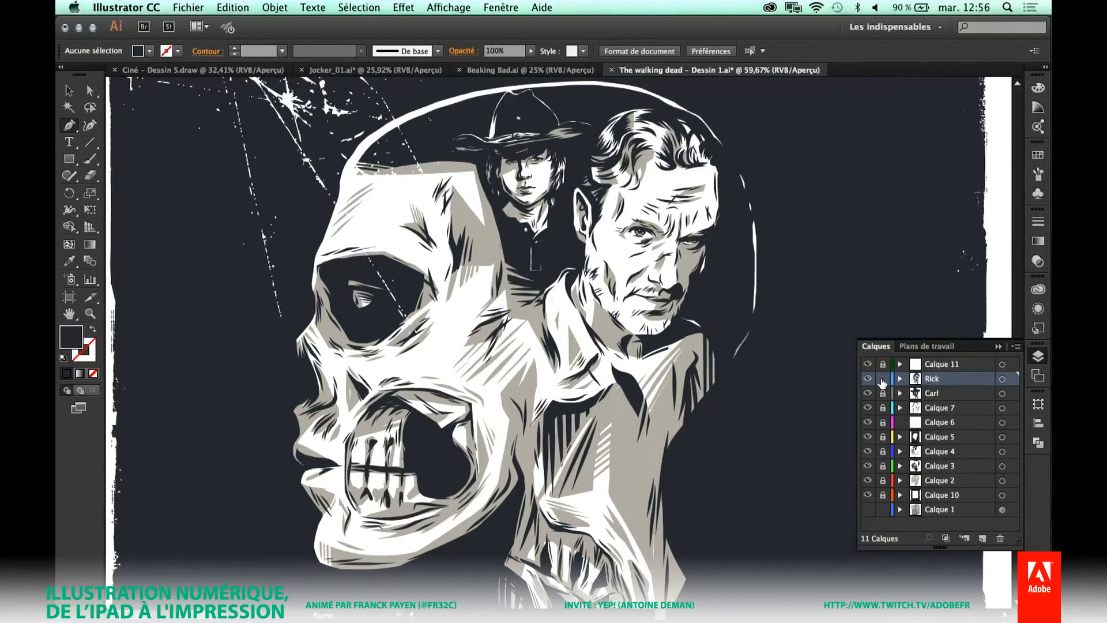
Lock the Rick and Calque 1 layers, and select all artwork on the unlocked Carl layer.
left_click(883, 379)
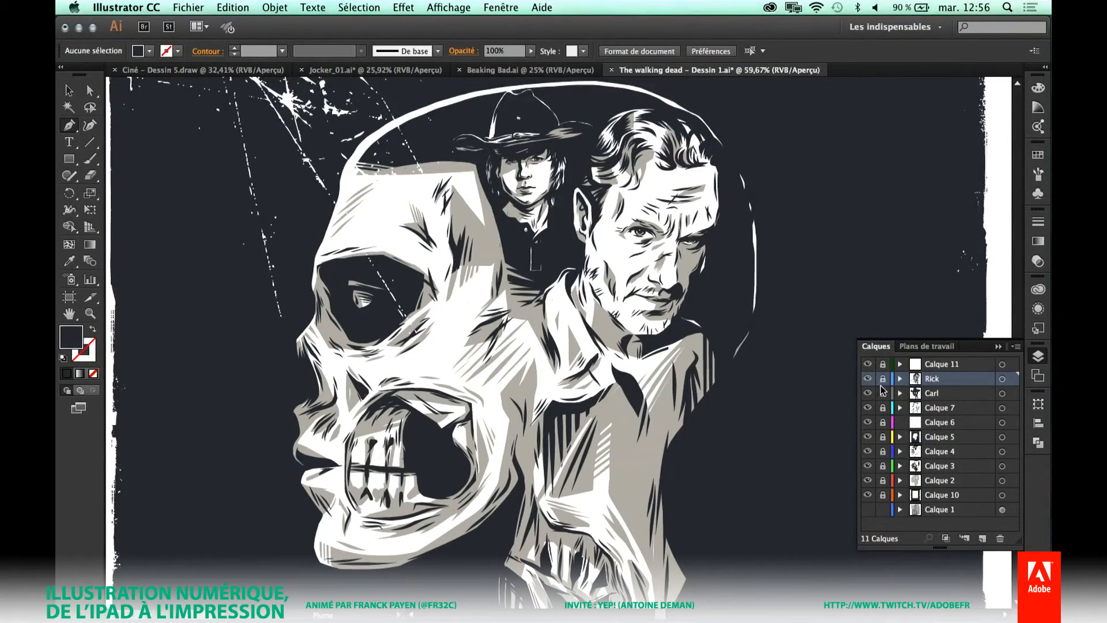
left_click(927, 396)
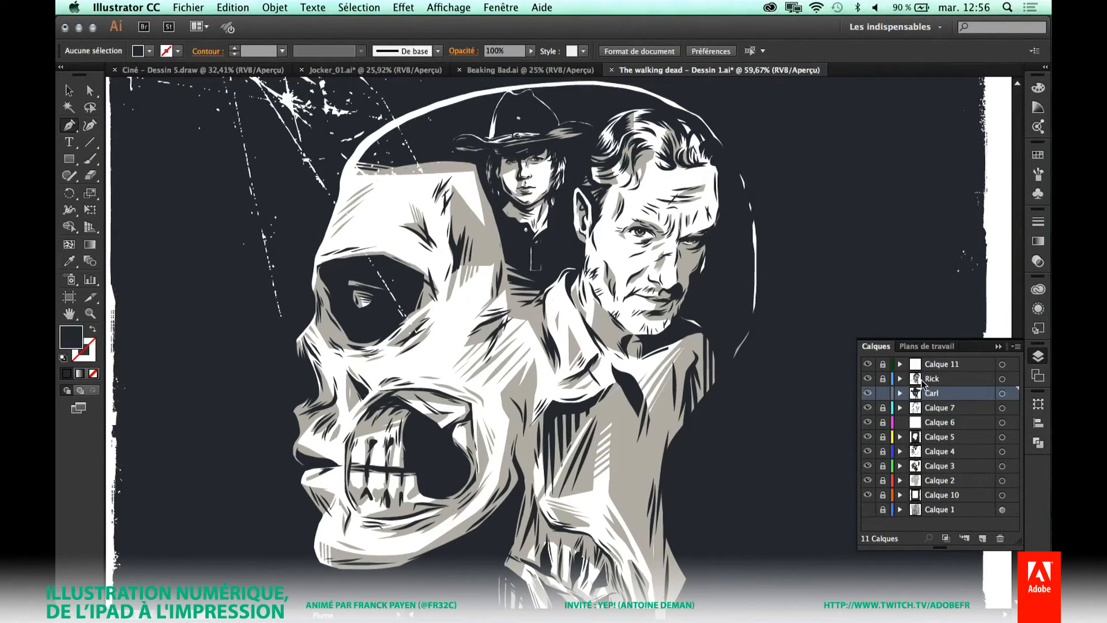
key("super+a")
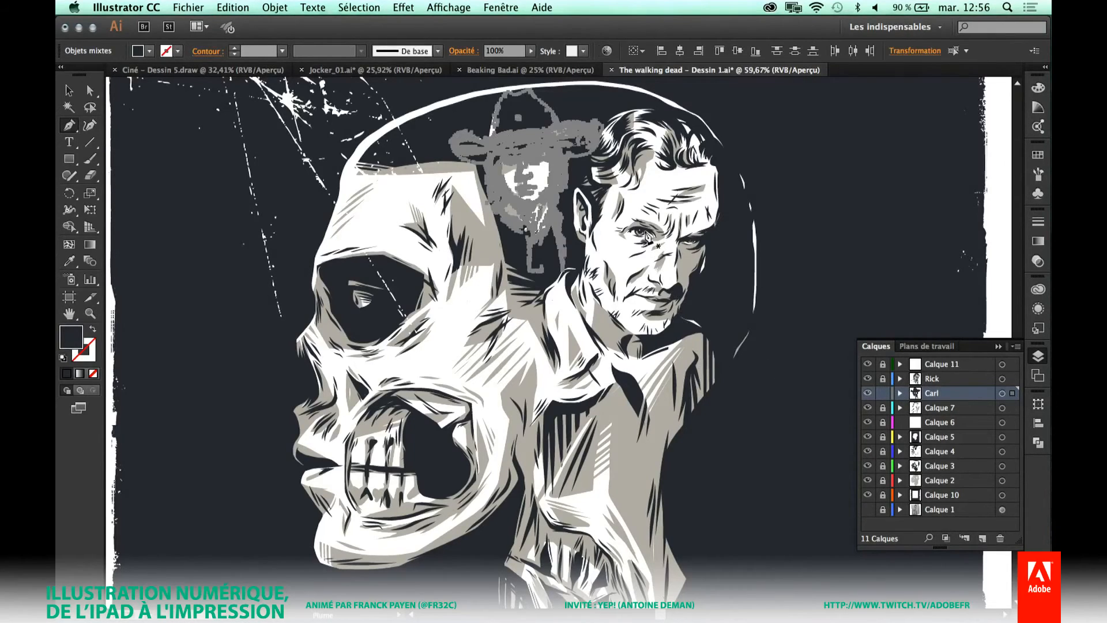
key("z")
left_click_drag(448, 103, 568, 232)
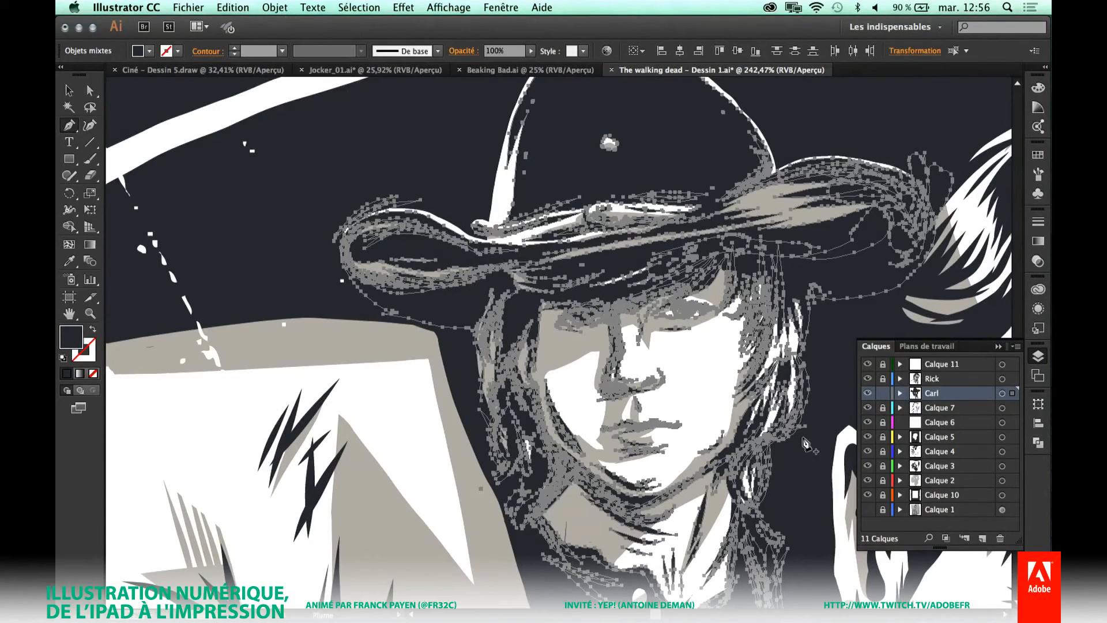
Merge Carl's overlapping shapes with the Pathfinder Merge operation and deselect the result.
left_click(1038, 356)
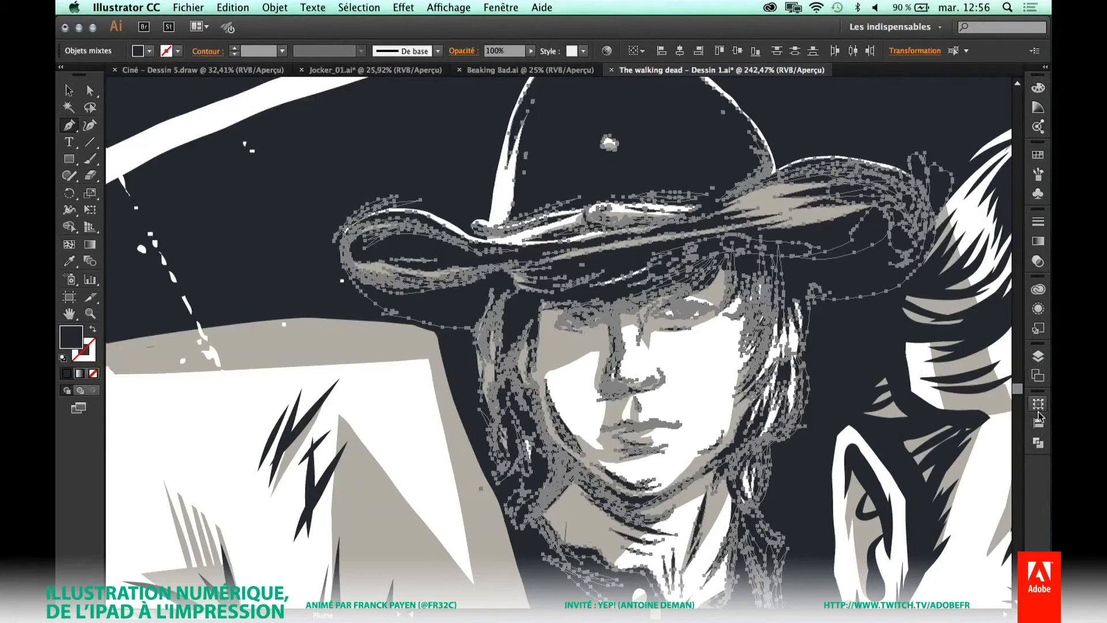
left_click(1038, 442)
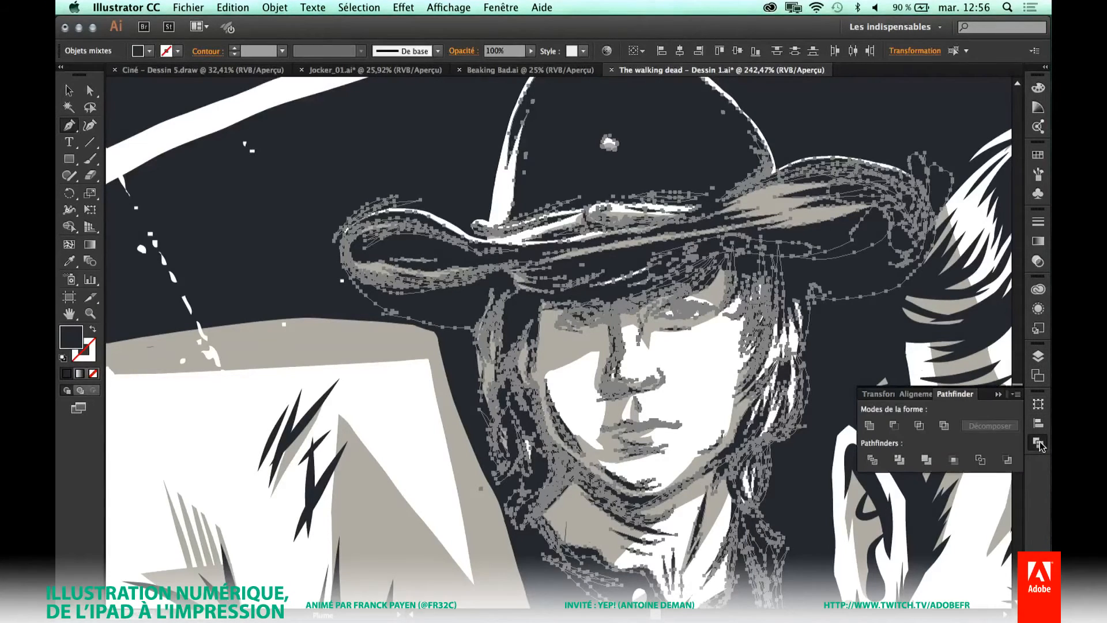
left_click(927, 463)
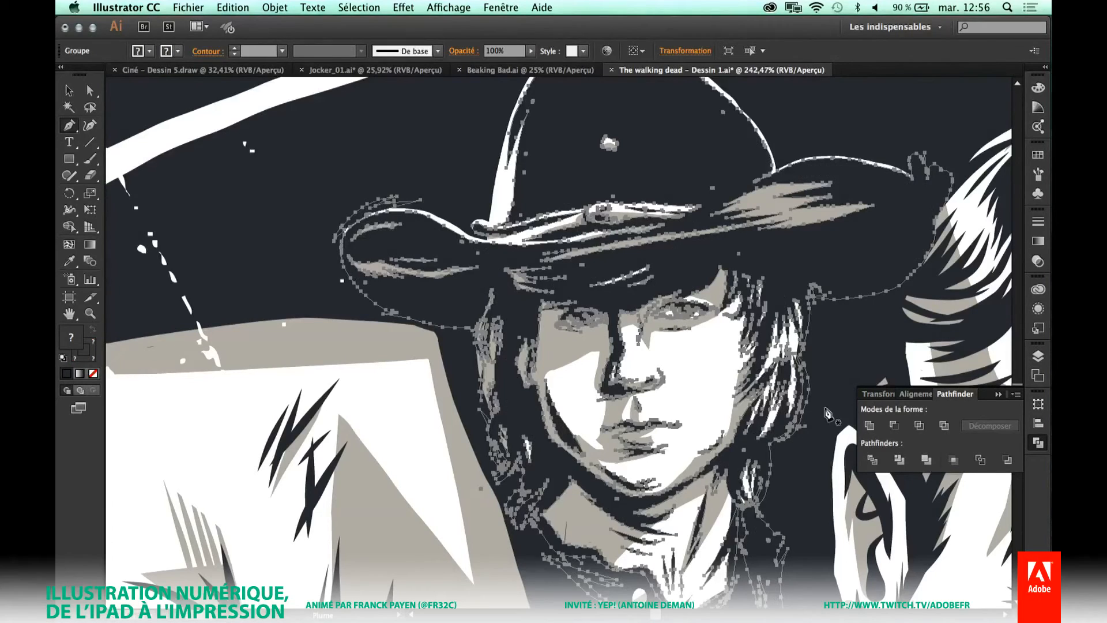
left_click(363, 412, "super")
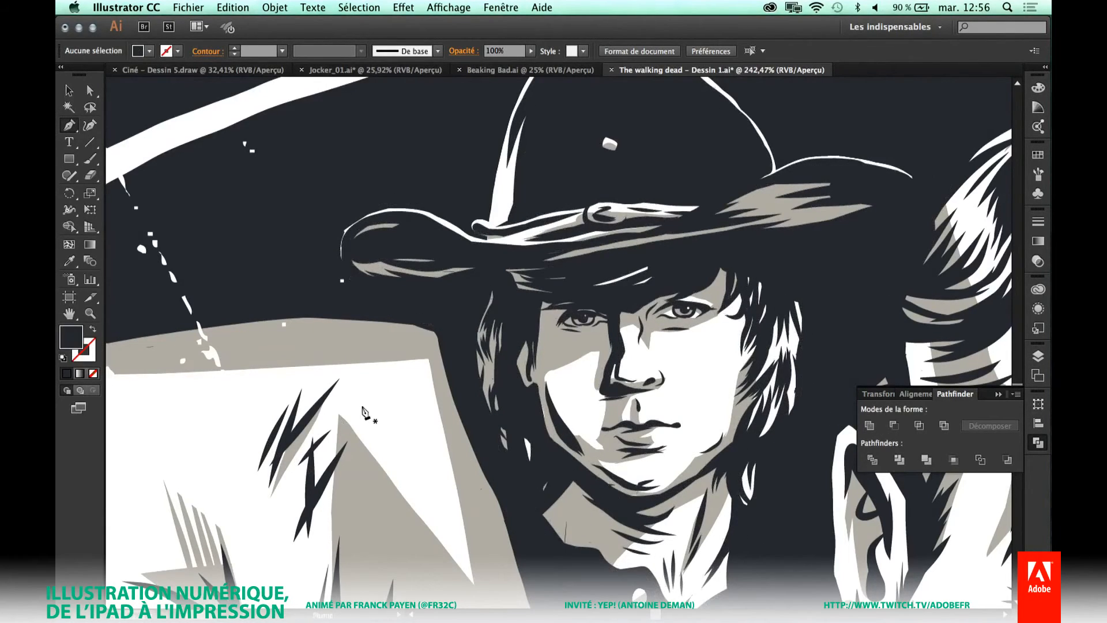
Simplify Carl's merged paths with a curve precision of 100% and an angle threshold of 0°, and deselect them.
left_click(527, 197, "super")
left_click(275, 7)
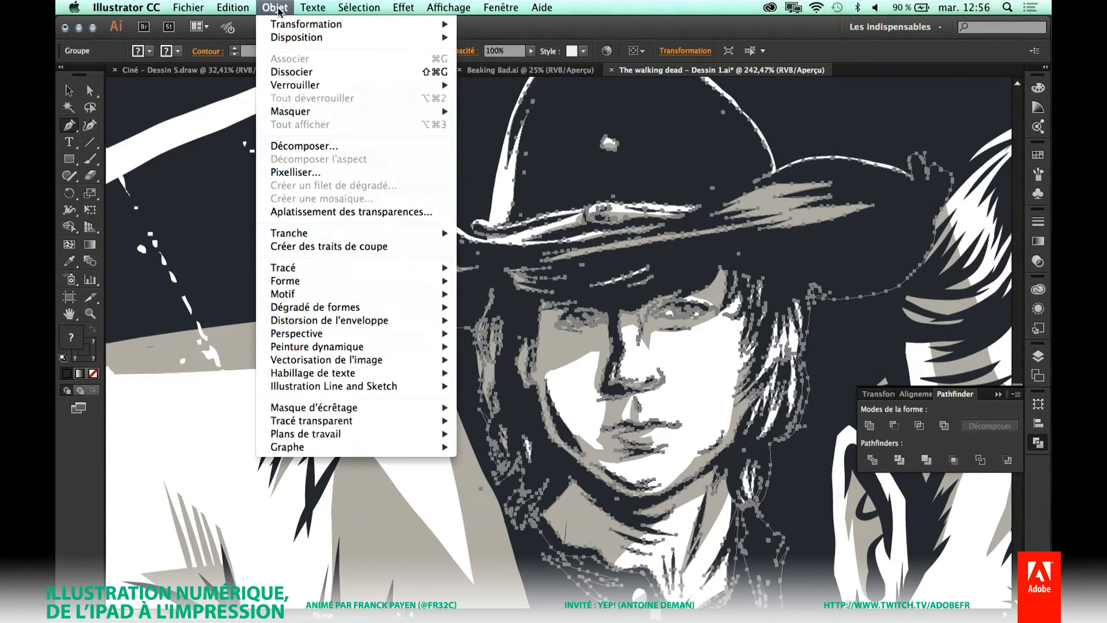
mouse_move(297, 272)
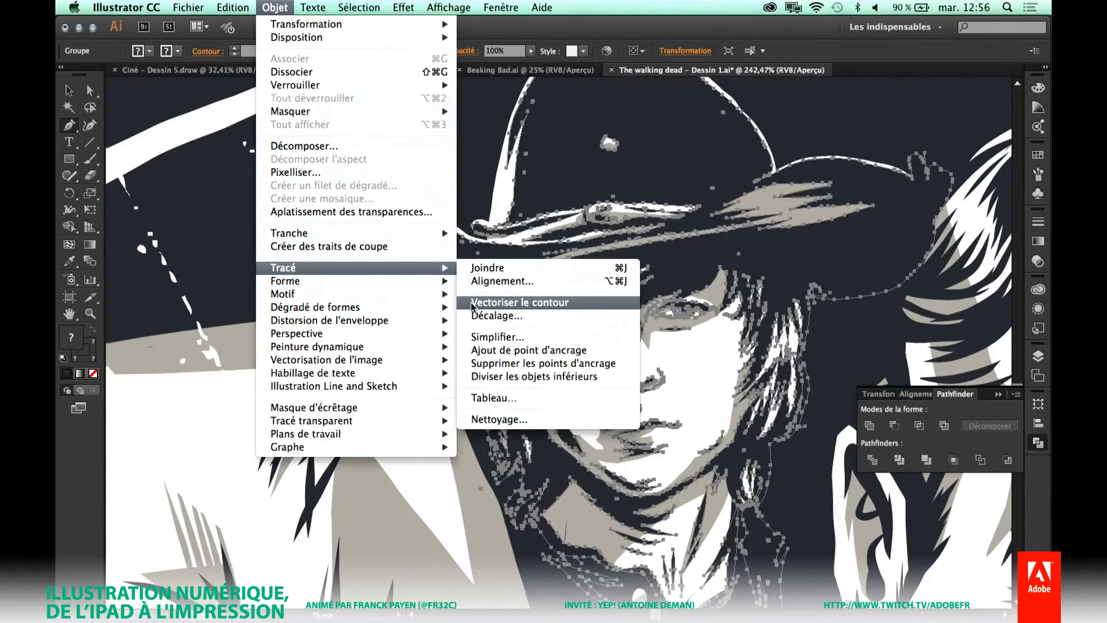
left_click(497, 338)
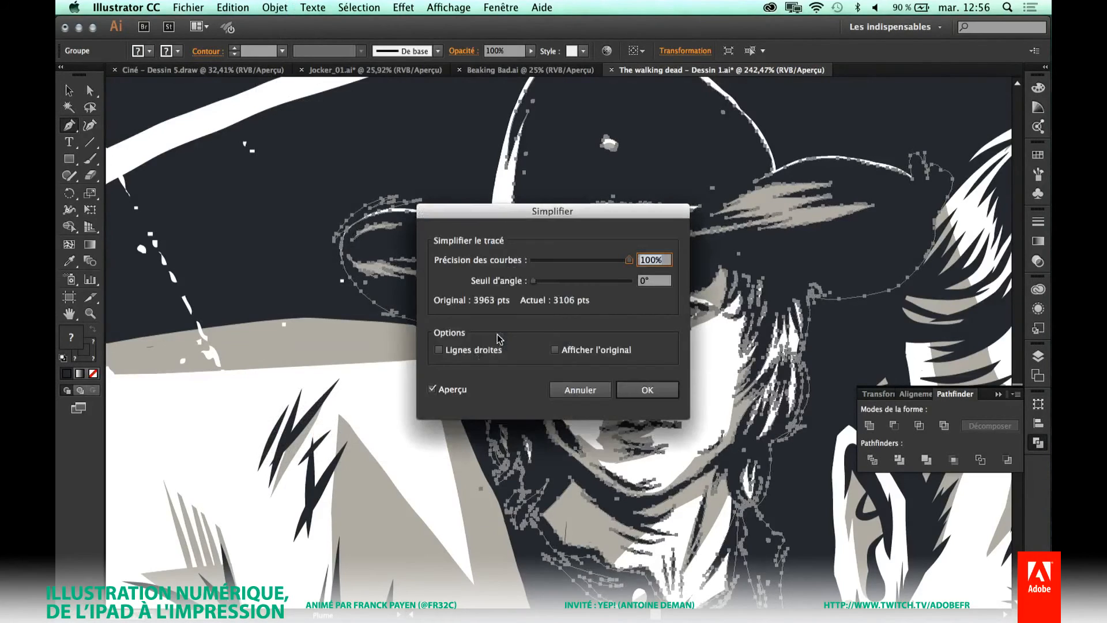
left_click(647, 391)
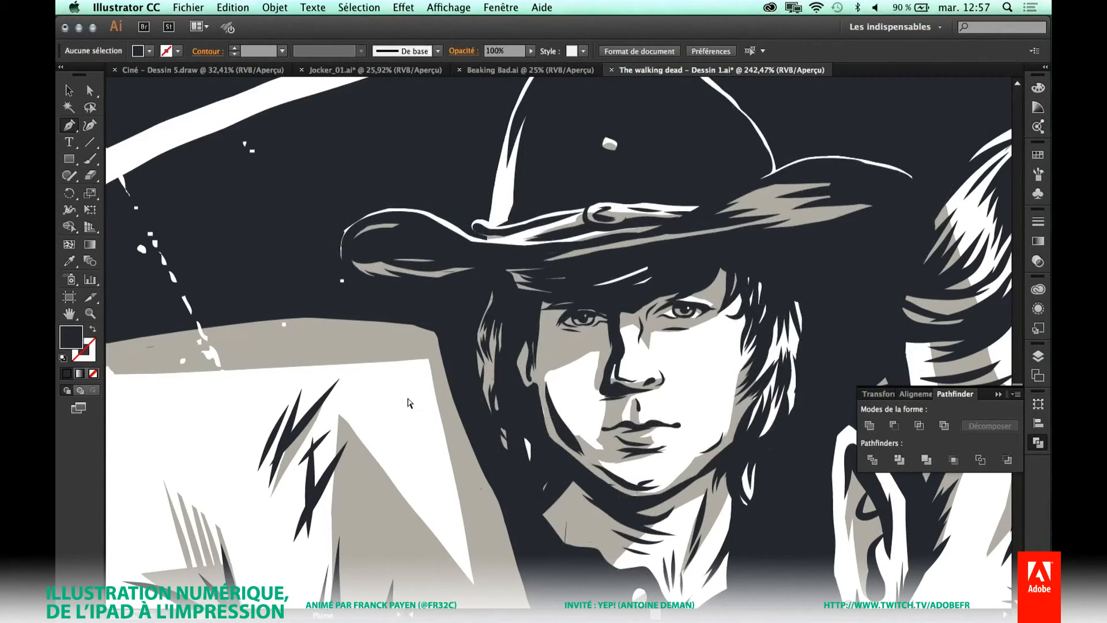
key("super+minus")
key("super+minus")
key("super+minus")
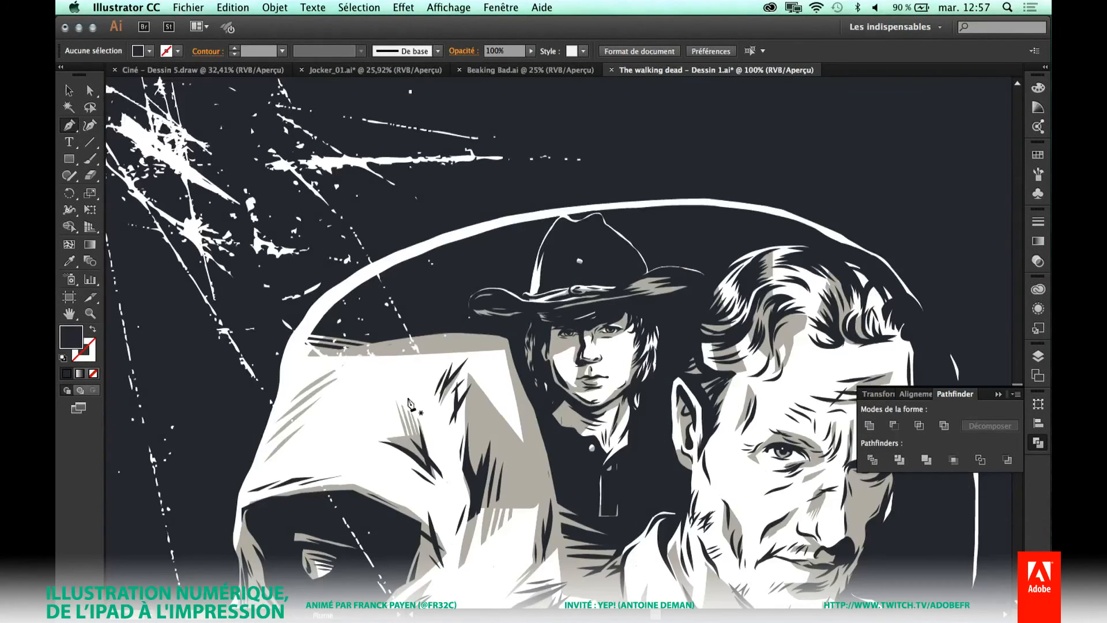
Examine the illustration with the layer list displayed, from the Carl and Rick portraits down to the lower jaw.
left_click_drag(408, 404, 358, 306)
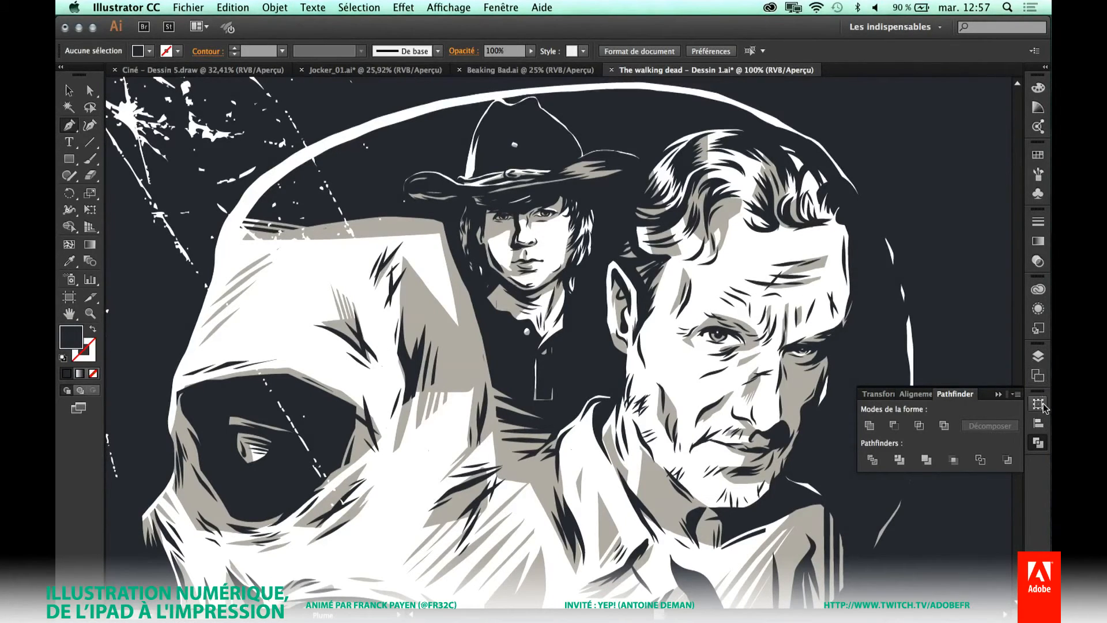
left_click(1038, 355)
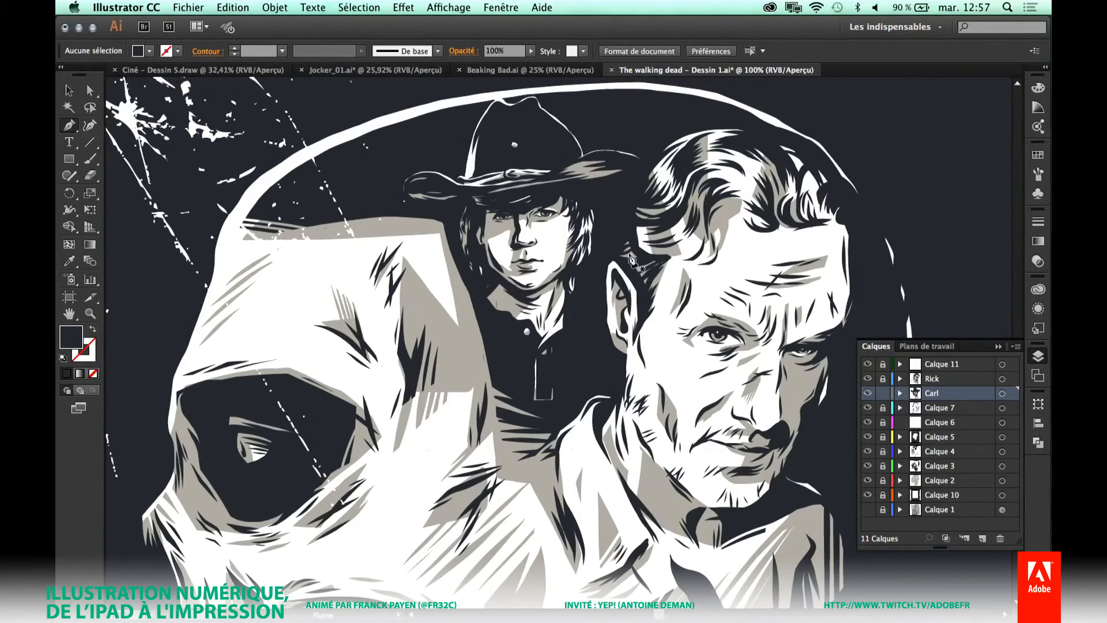
left_click_drag(461, 385, 448, 330)
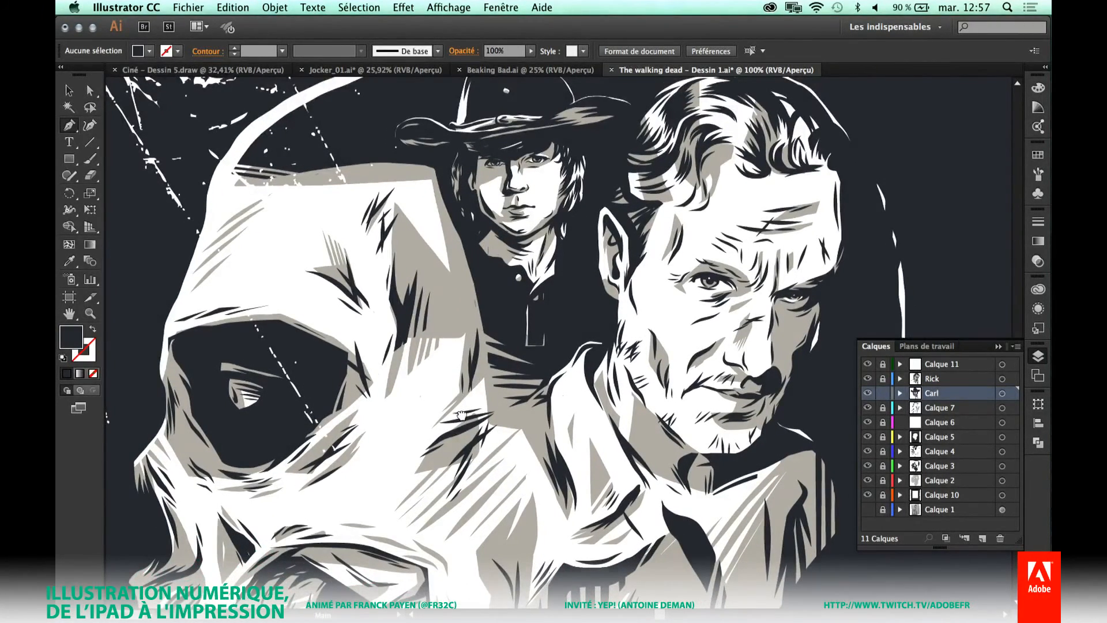
scroll(470, 398, "down", 3)
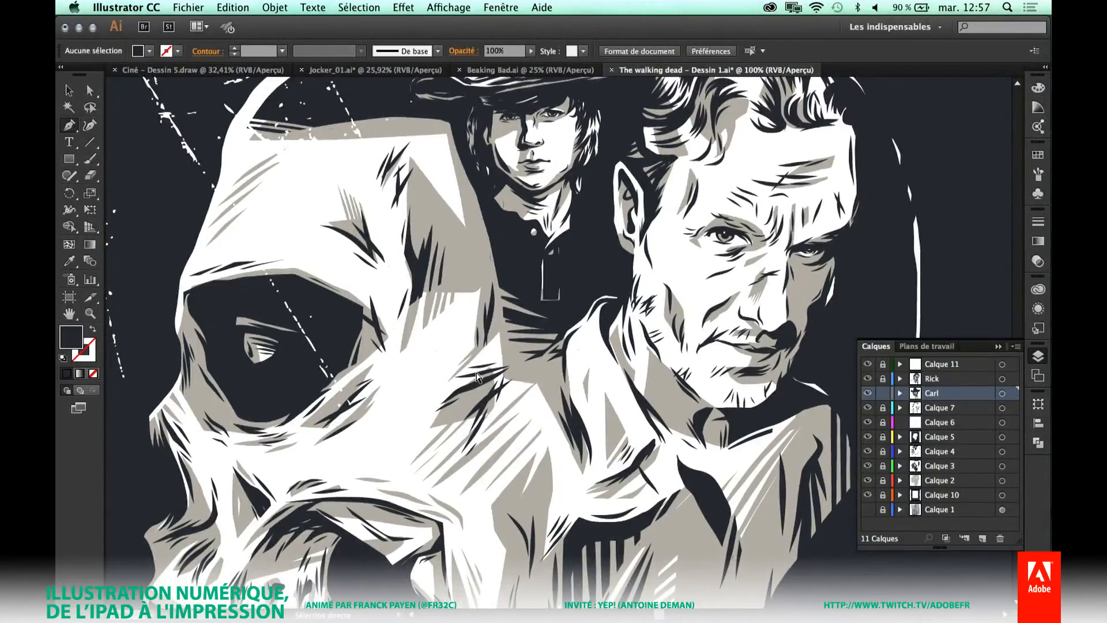
key("super+minus")
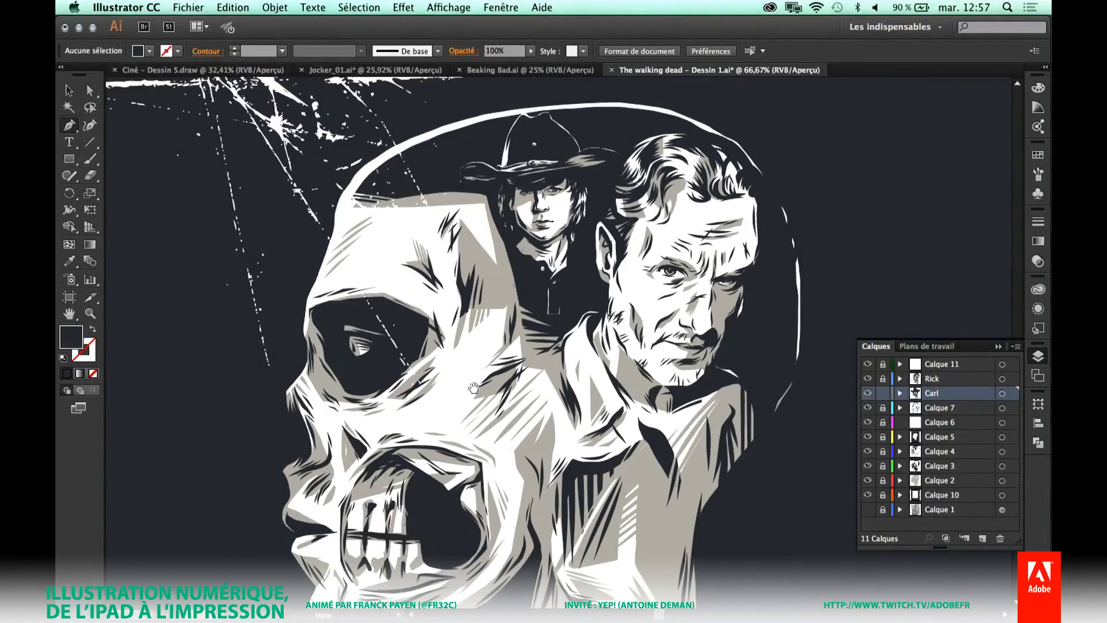
left_click_drag(472, 387, 464, 317)
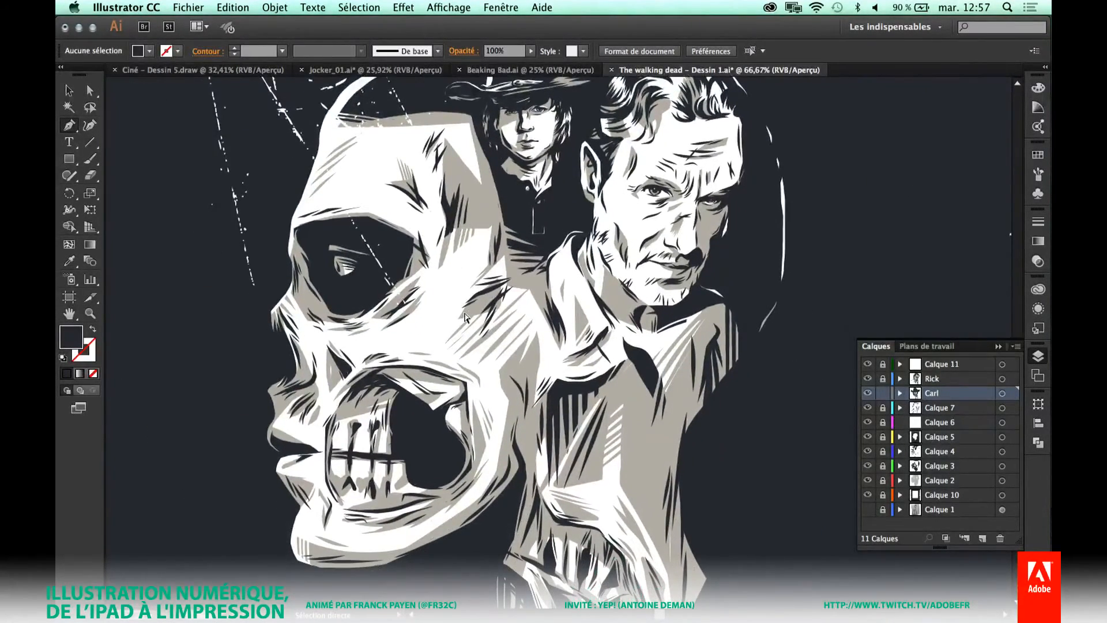
key("super+minus")
left_click_drag(490, 430, 480, 300)
left_click_drag(545, 373, 506, 476)
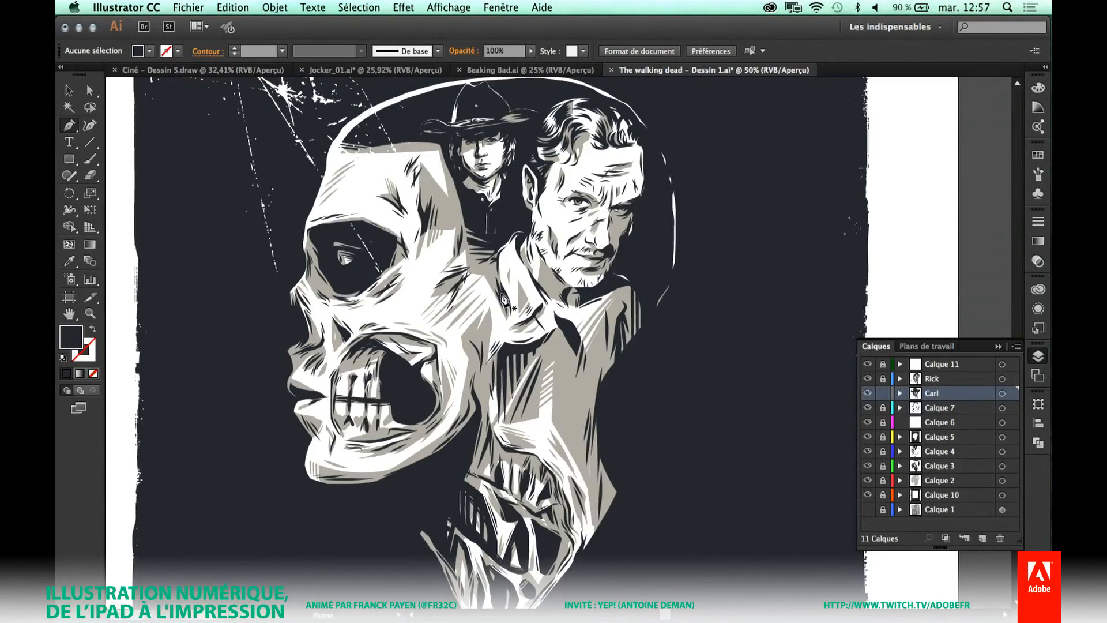
left_click_drag(490, 320, 531, 199)
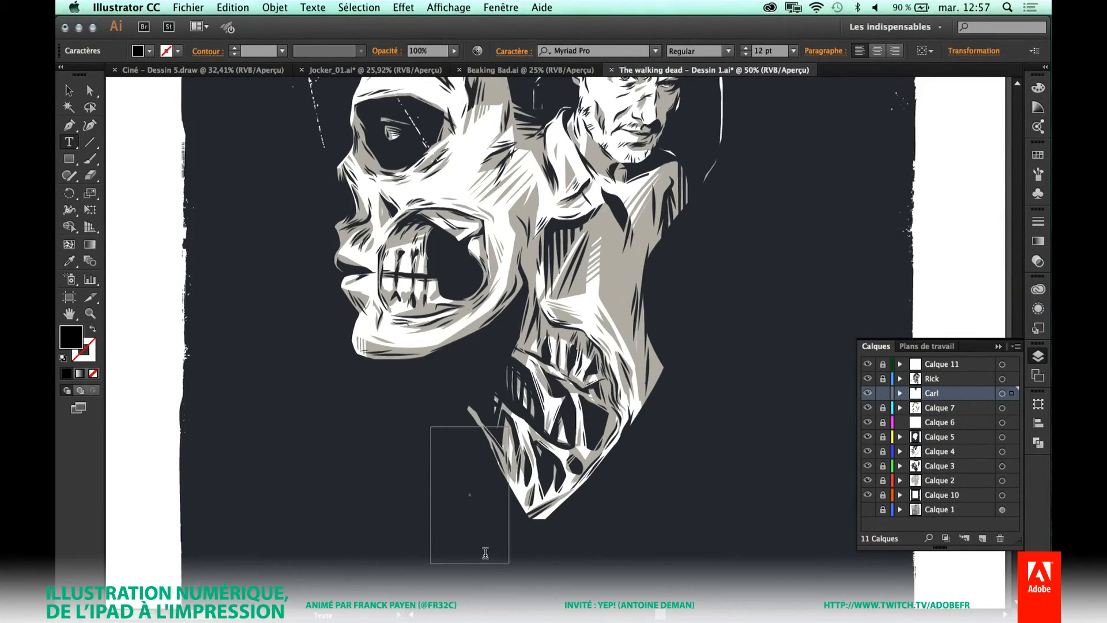
Undo the text frame drawn on the Carl layer and create a new layer above Calque 11.
key("super+z")
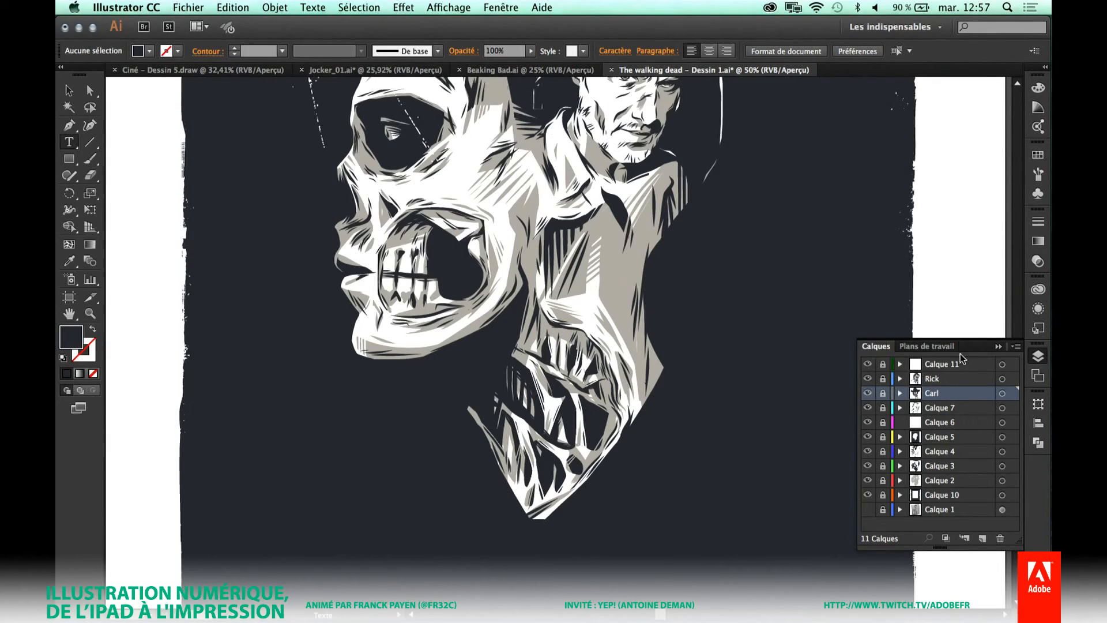
left_click(941, 368)
left_click(982, 538)
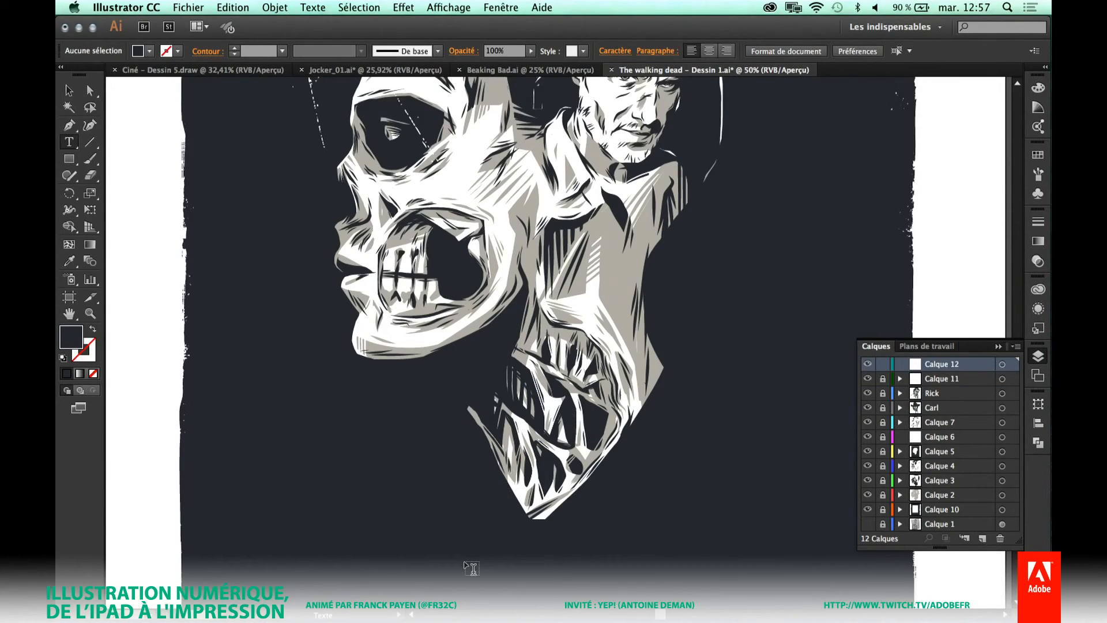
Add the title THE WALKING DEAD below the lower jaw on the new layer and enlarge it to about 59 pt.
left_click(468, 562)
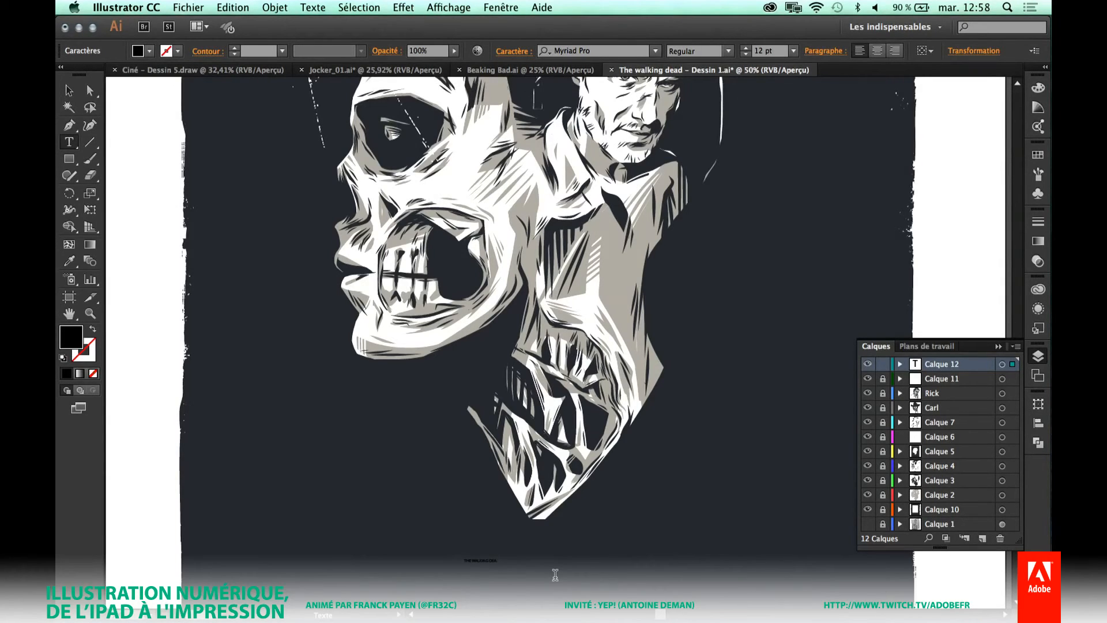
key("super")
left_click(497, 560, "super")
key("Escape")
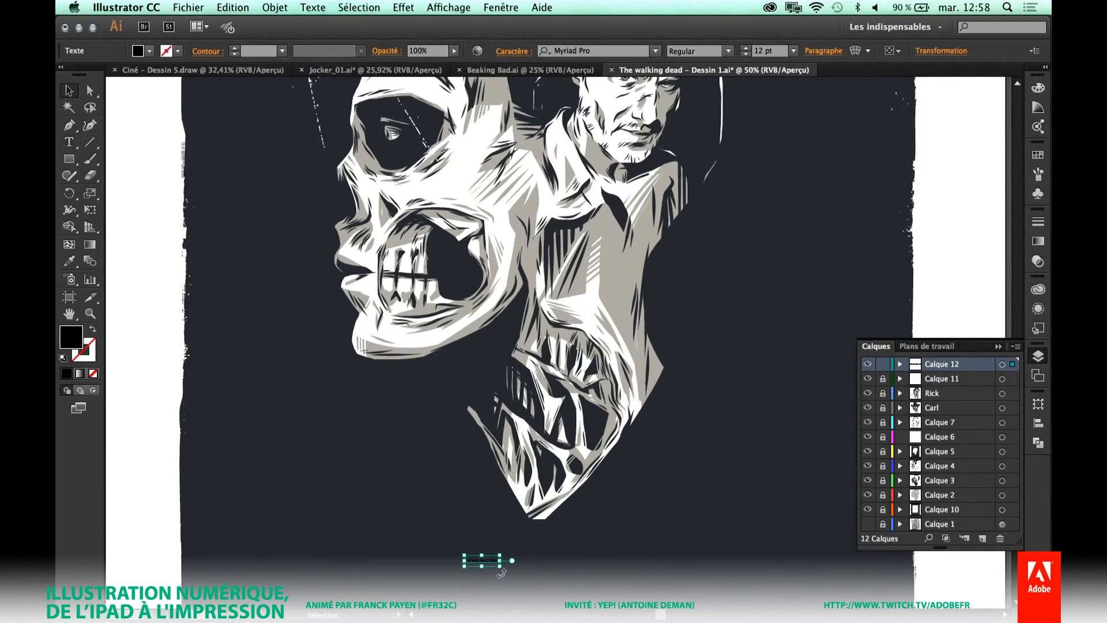
left_click_drag(499, 568, 633, 569)
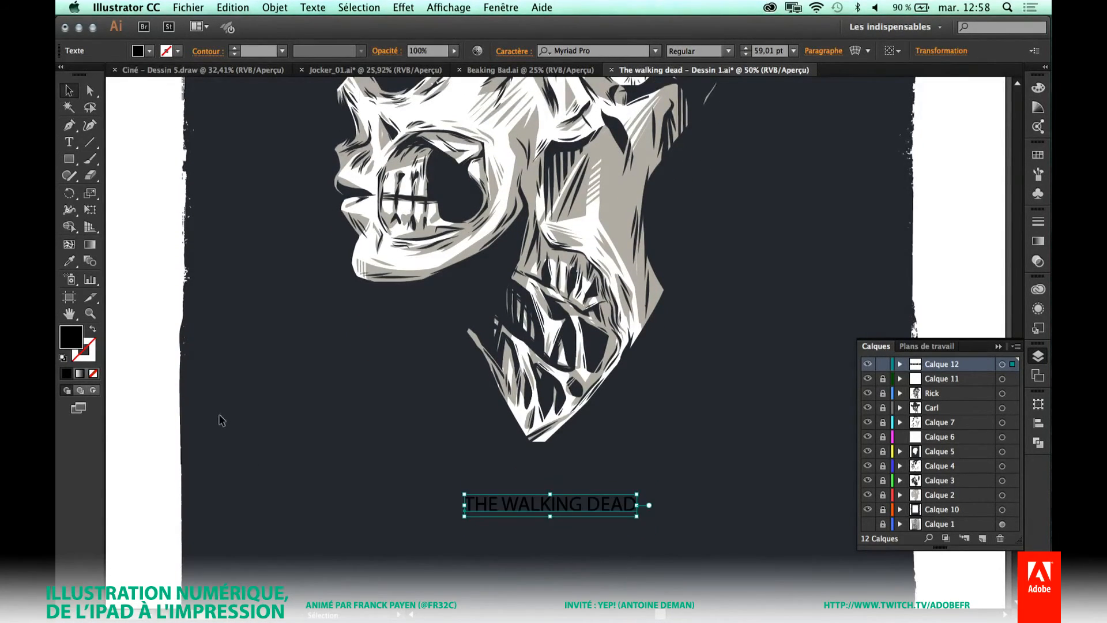
Fill the title with white sampled from the poster's margin and enlarge it to about 69 pt.
key("i")
left_click(151, 373)
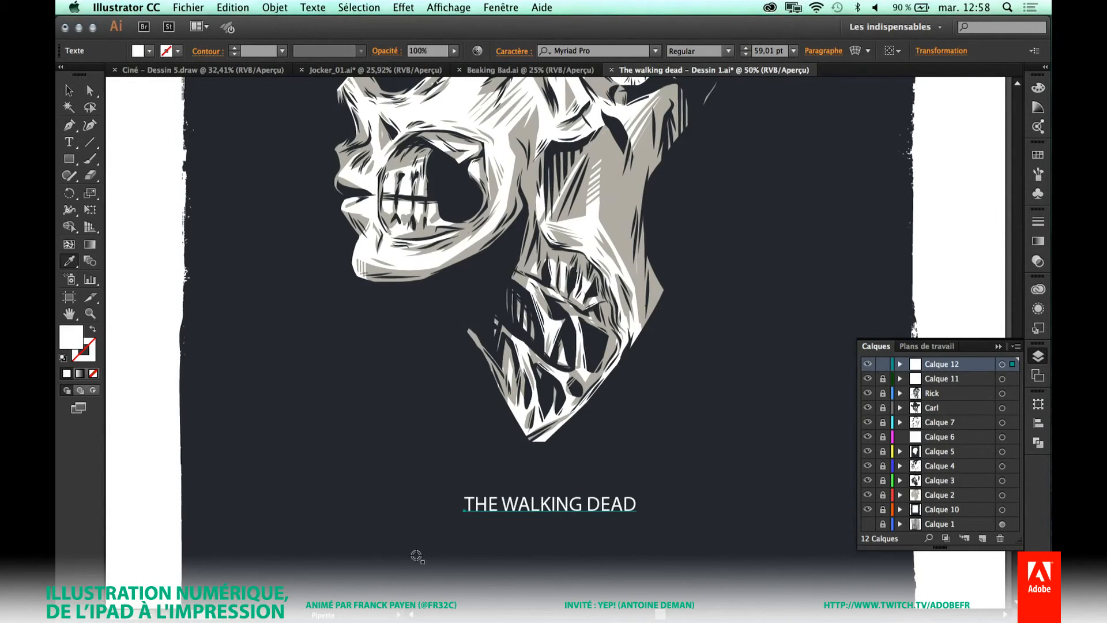
key("v")
left_click_drag(463, 518, 436, 534)
key("super")
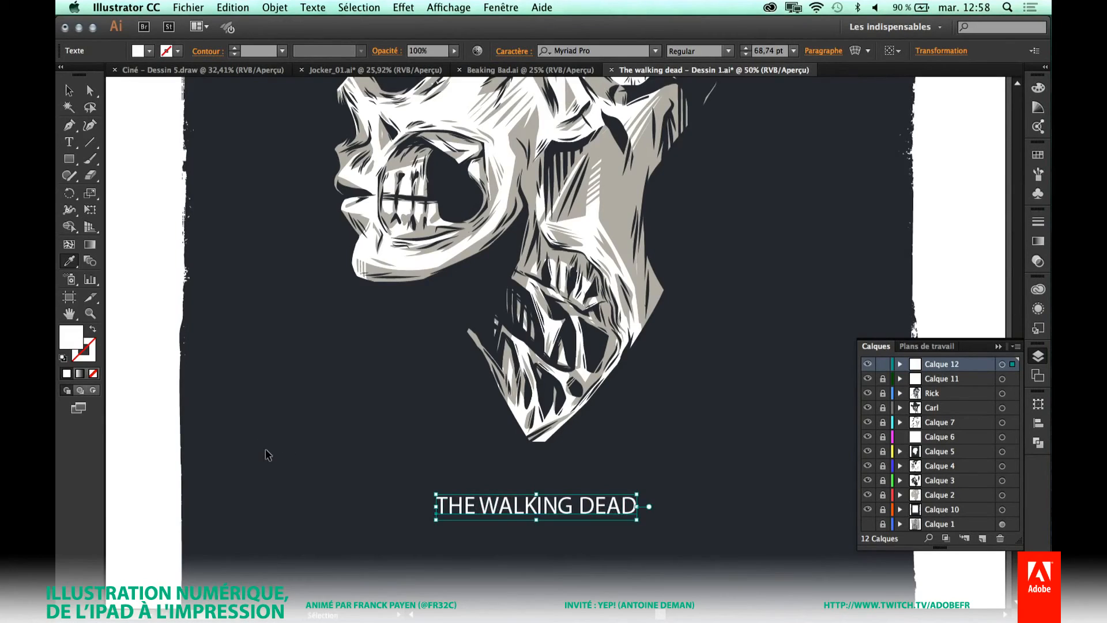
Set the title in Poplar Std Black, enlarge it to about 86 pt, and deselect it.
key("super+space")
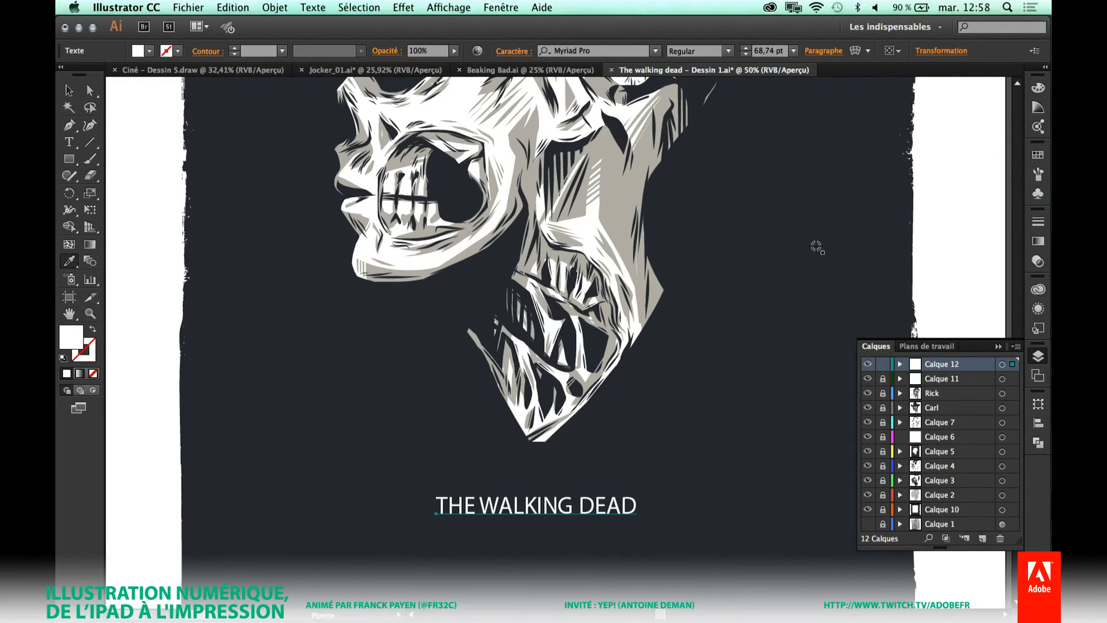
key("super+t")
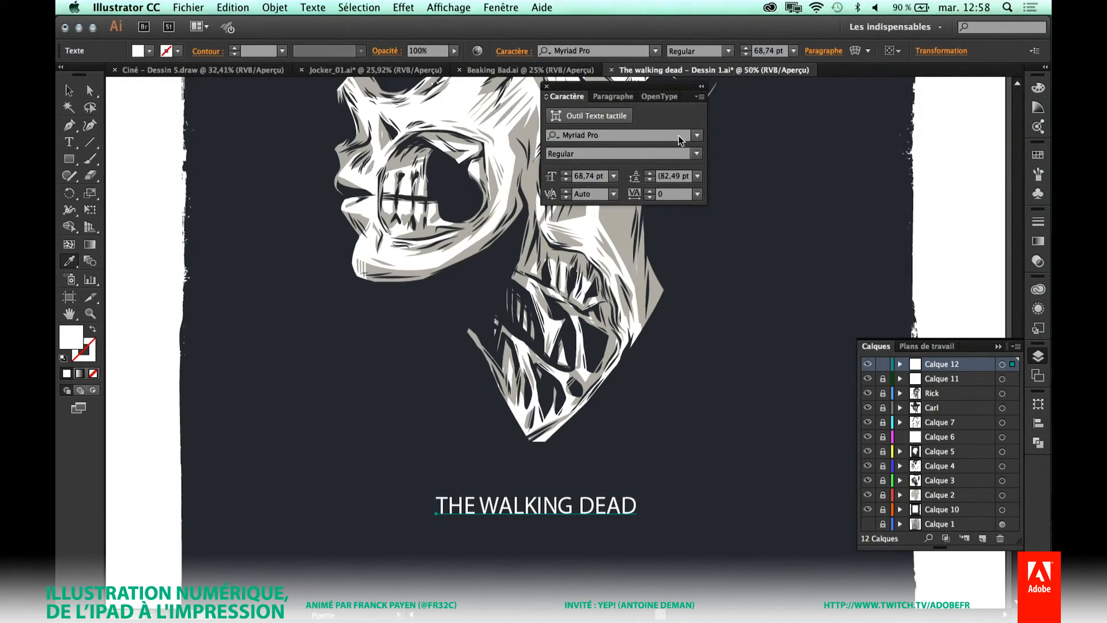
left_click(697, 135)
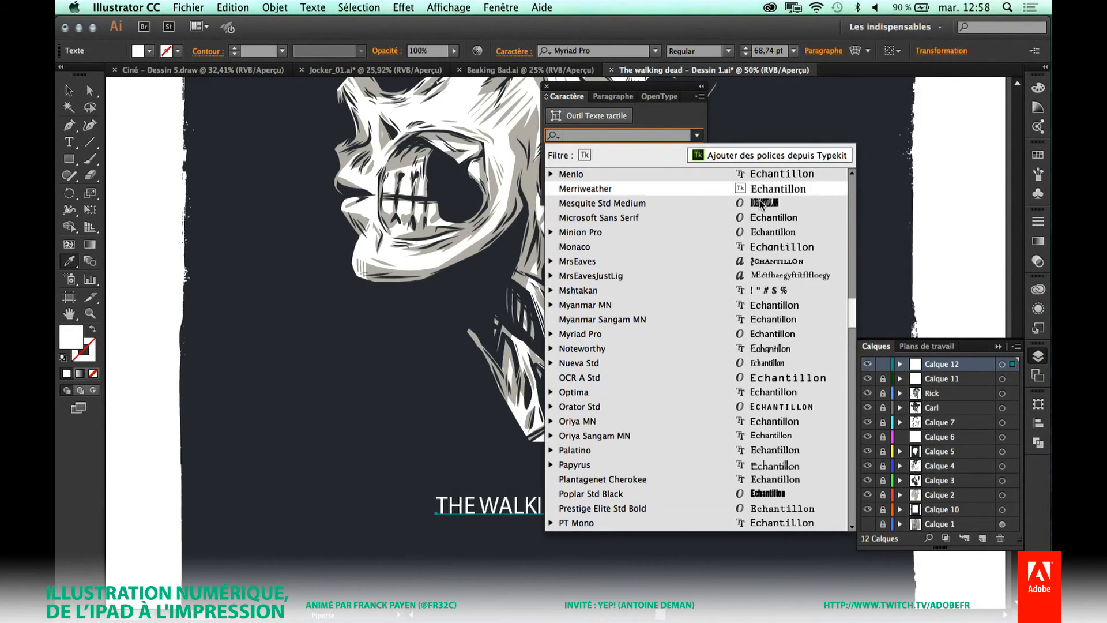
left_click(780, 496)
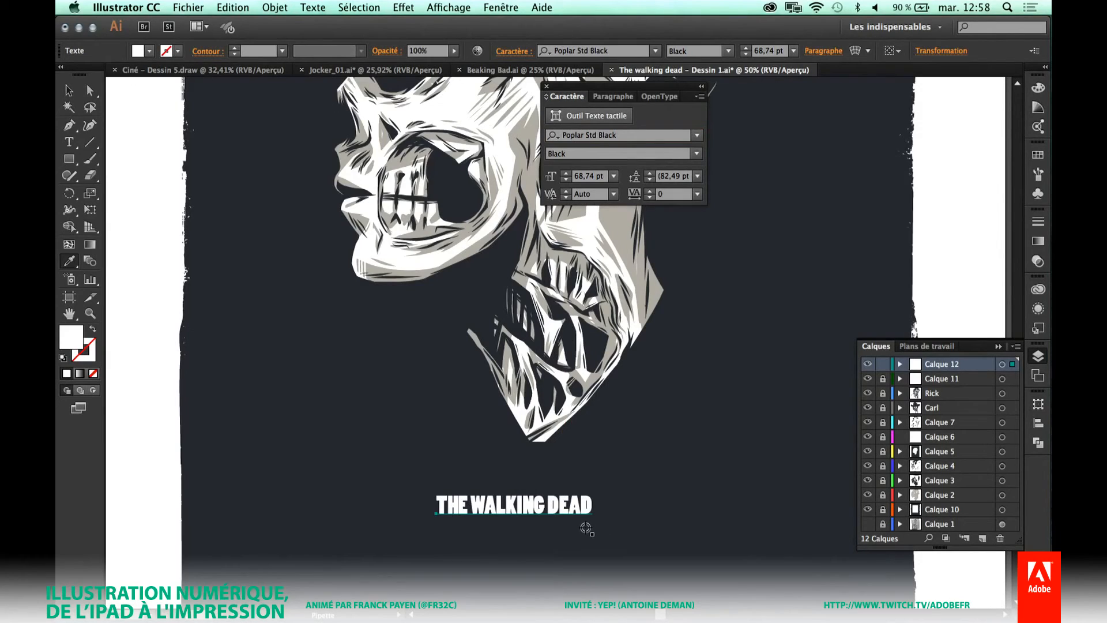
key("v")
left_click_drag(592, 521, 632, 551)
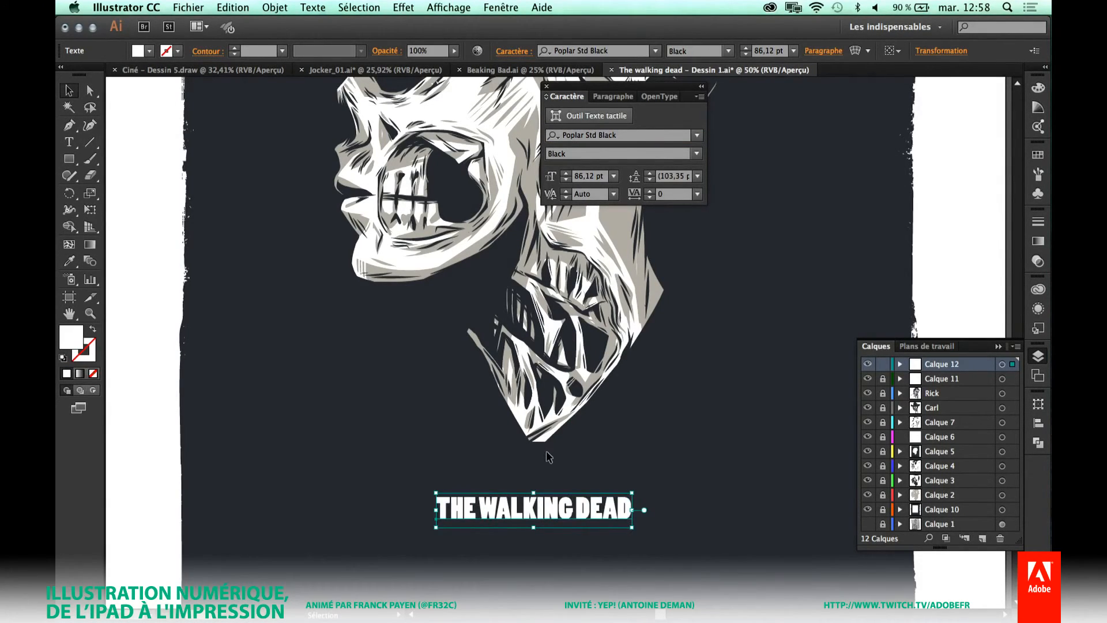
left_click(351, 460)
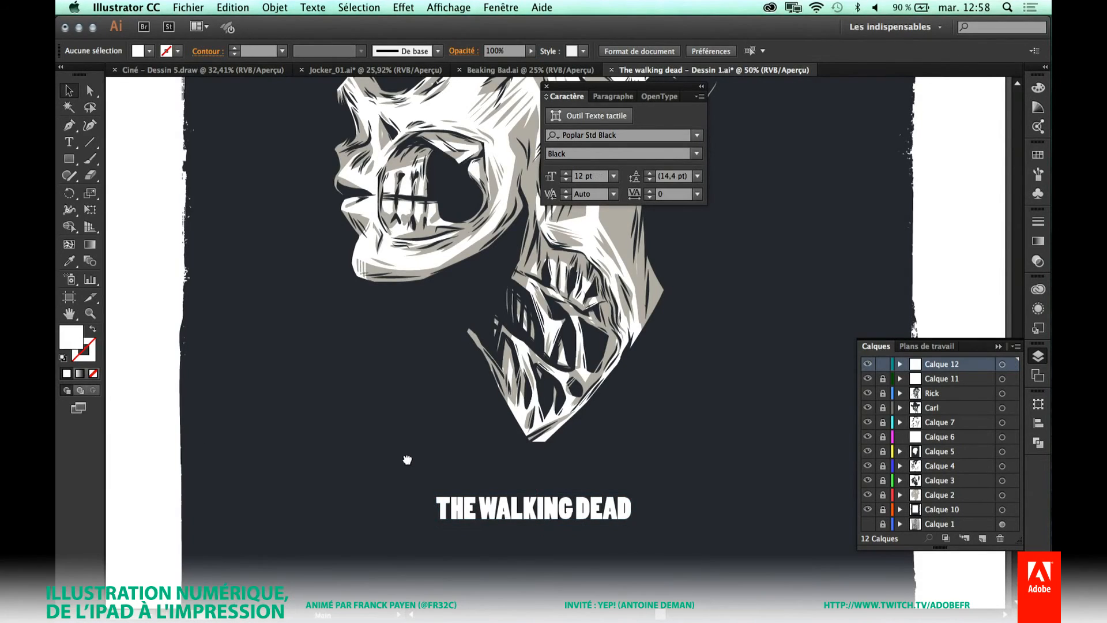
Reselect the title and browse the font list for an alternative typeface.
scroll(406, 461, "up", 1)
left_click(552, 511)
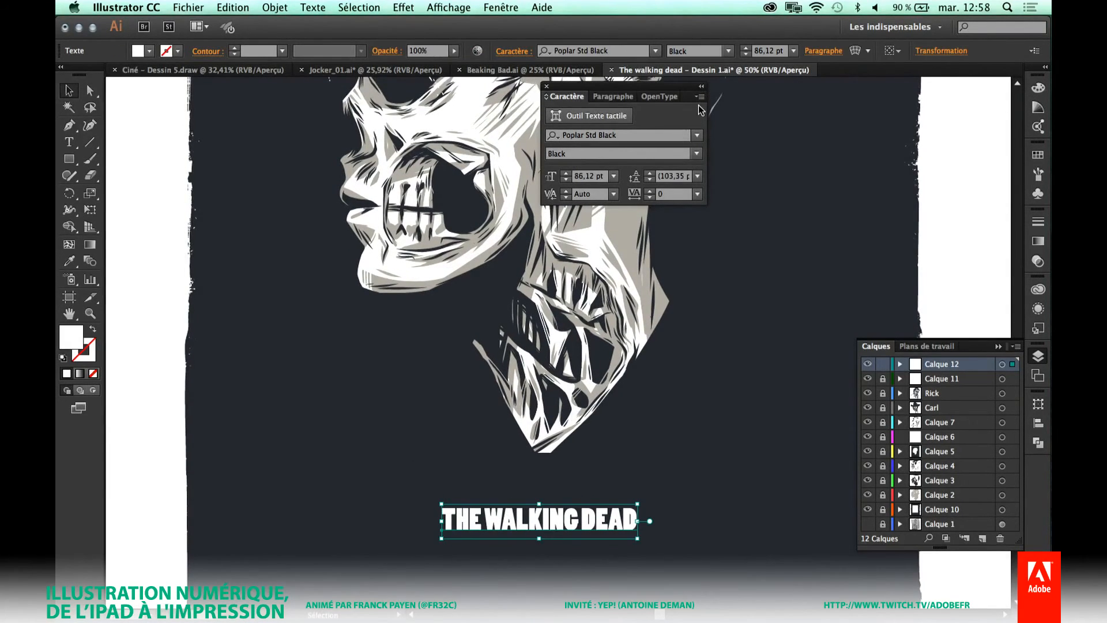
left_click(697, 136)
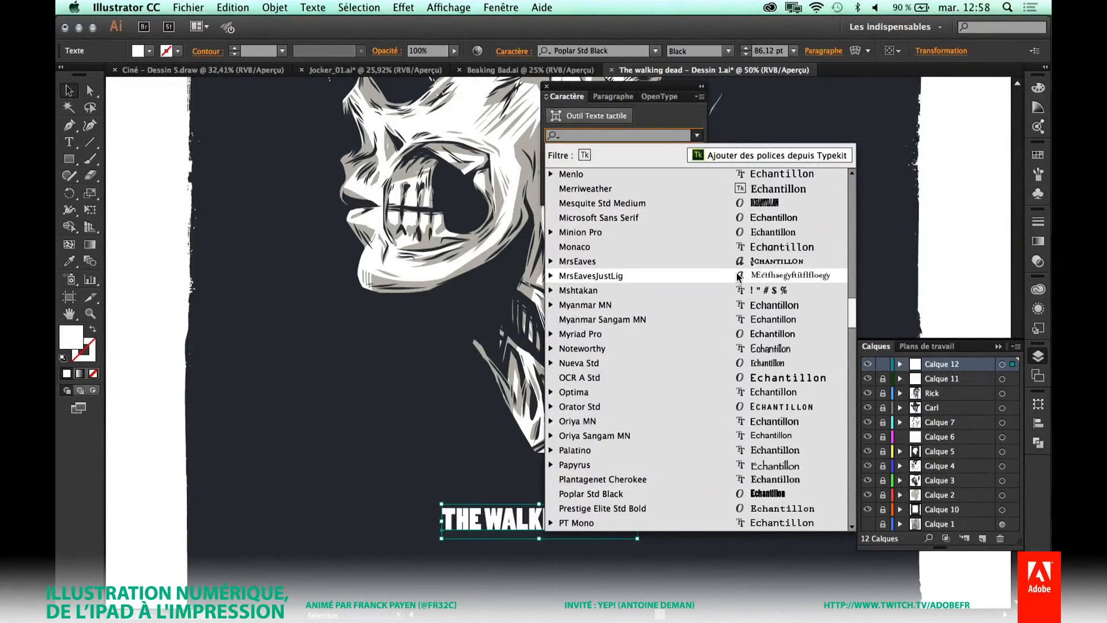
scroll(729, 271, "down", 5)
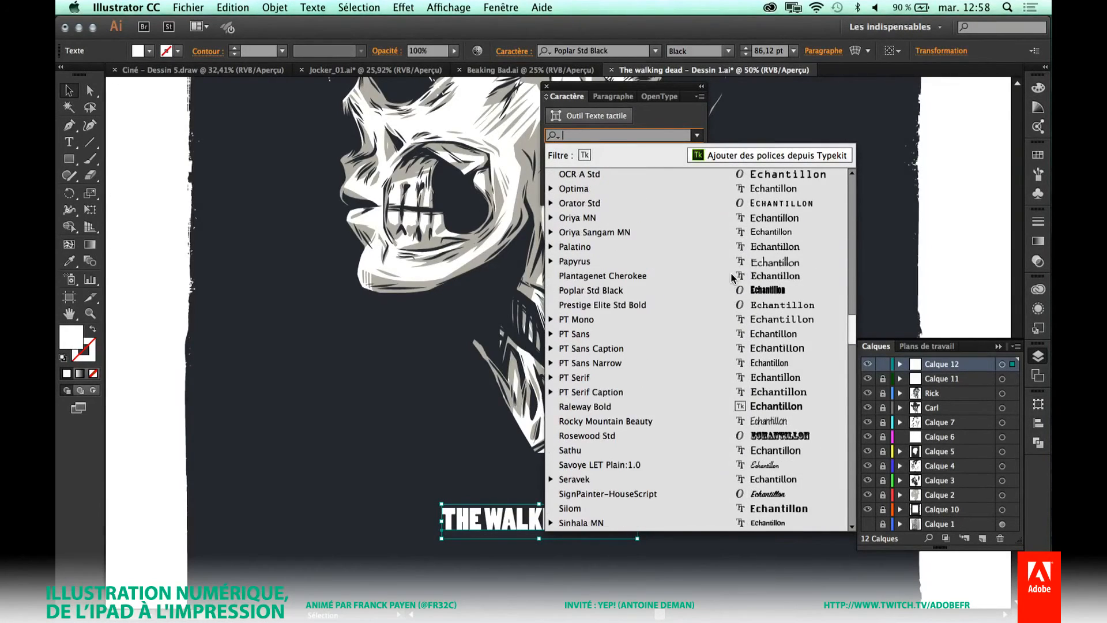
scroll(732, 278, "down", 3)
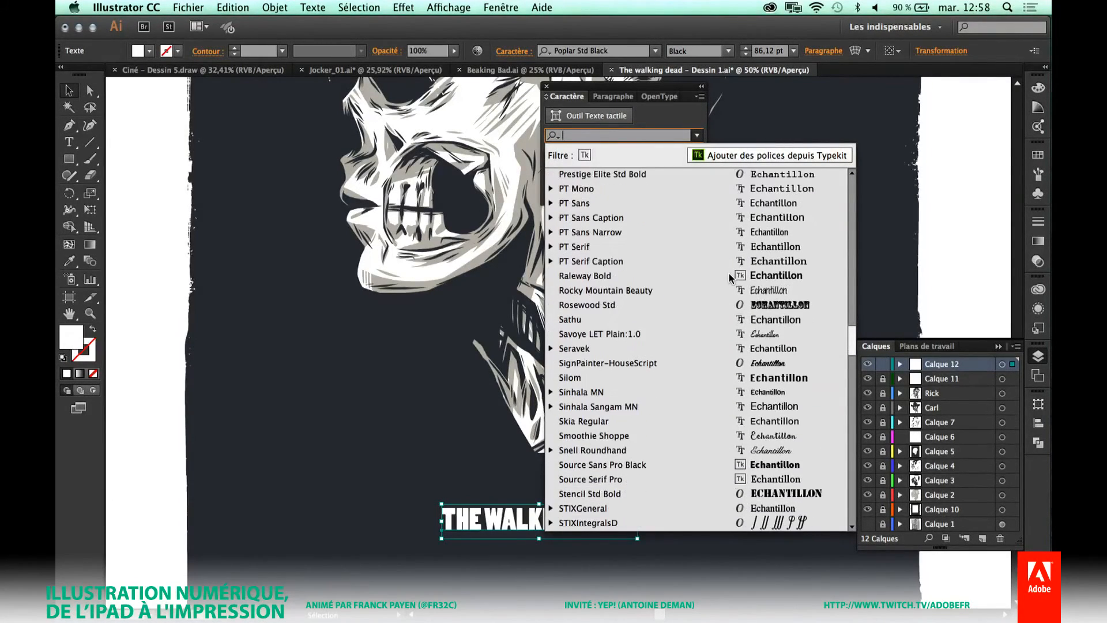
scroll(732, 278, "down", 8)
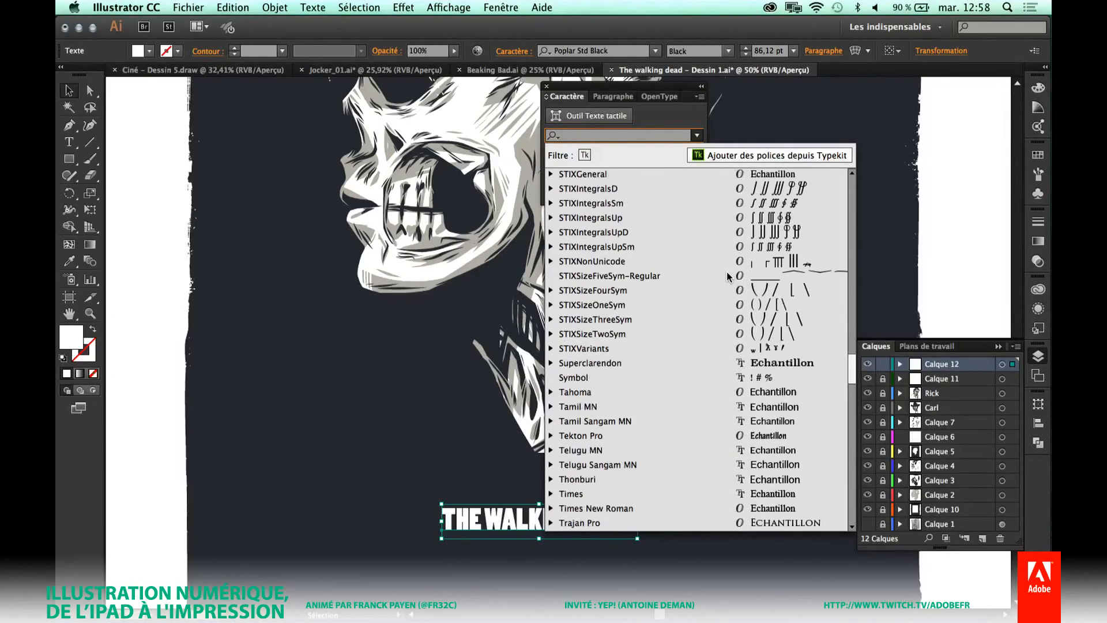
scroll(727, 276, "down", 9)
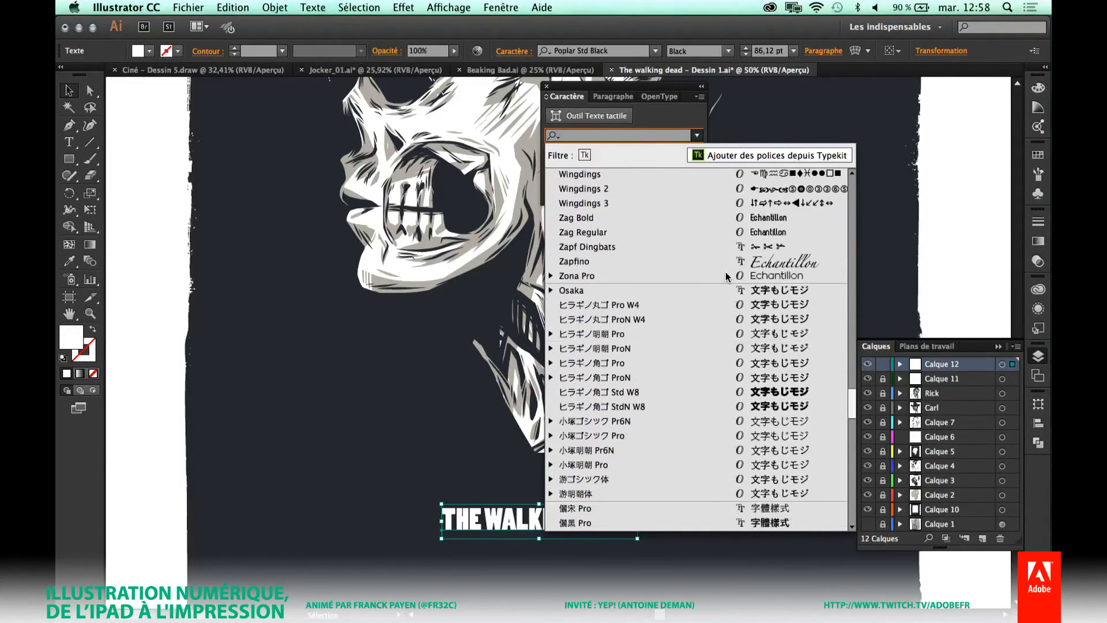
scroll(727, 276, "down", 15)
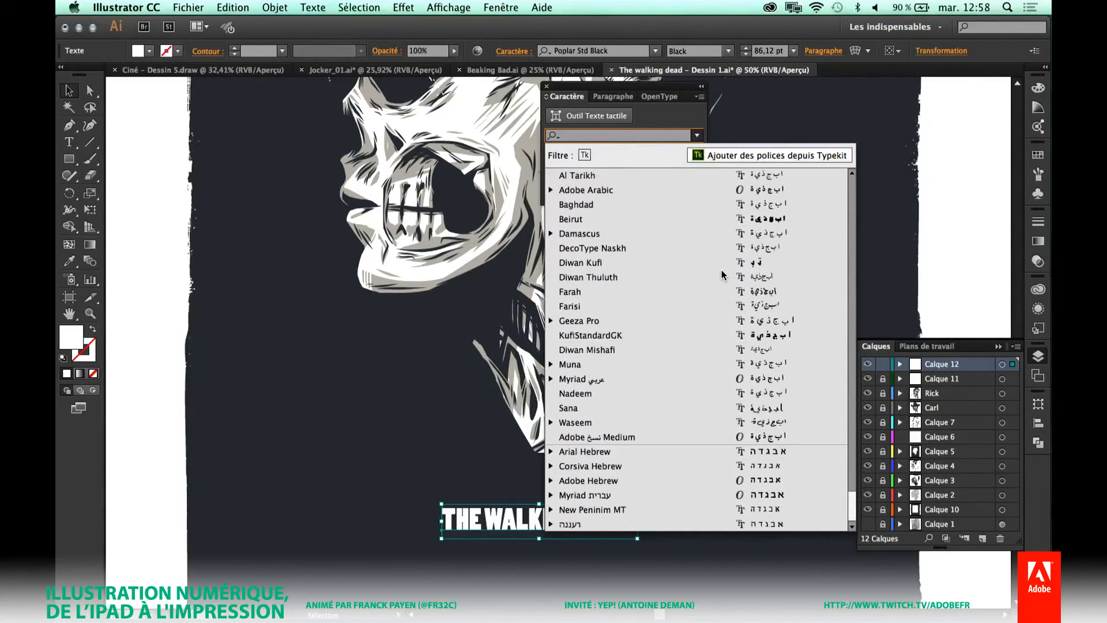
scroll(722, 273, "up", 20)
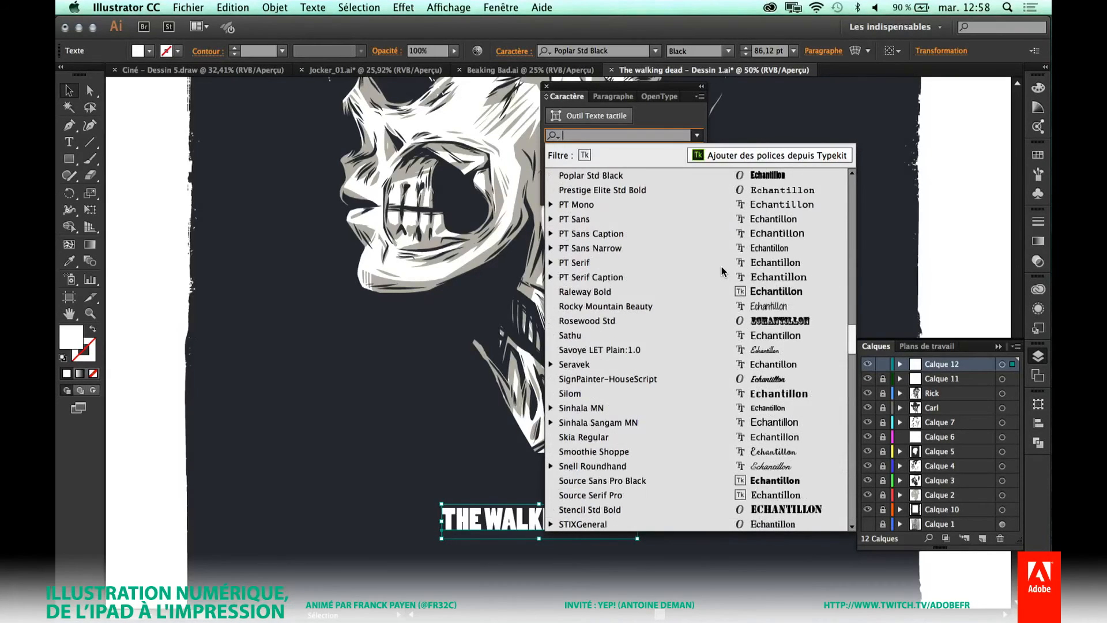
scroll(722, 271, "up", 1)
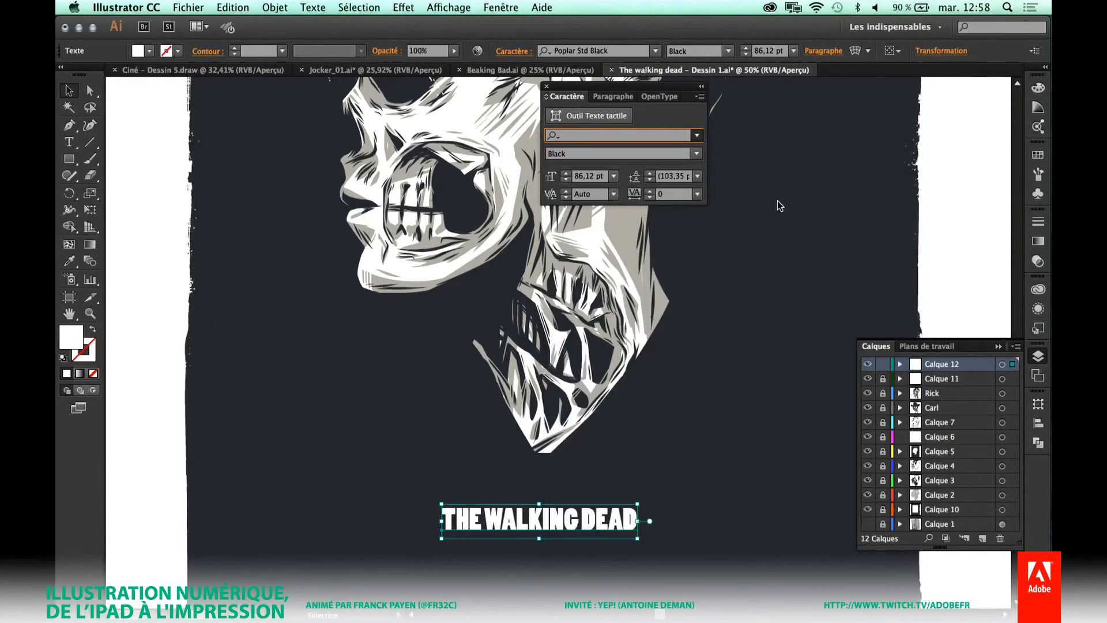
left_click(778, 205)
Set the title in Mesquite Std Medium and resize it to about 105 pt, stretched horizontally.
left_click(698, 136)
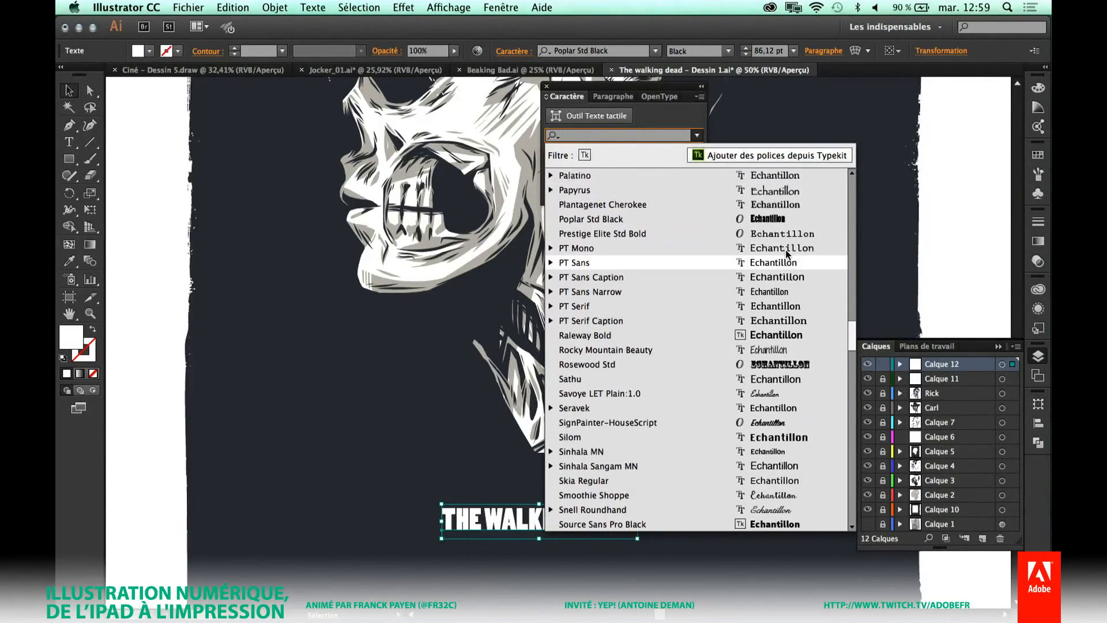
scroll(787, 254, "up", 5)
scroll(786, 253, "up", 4)
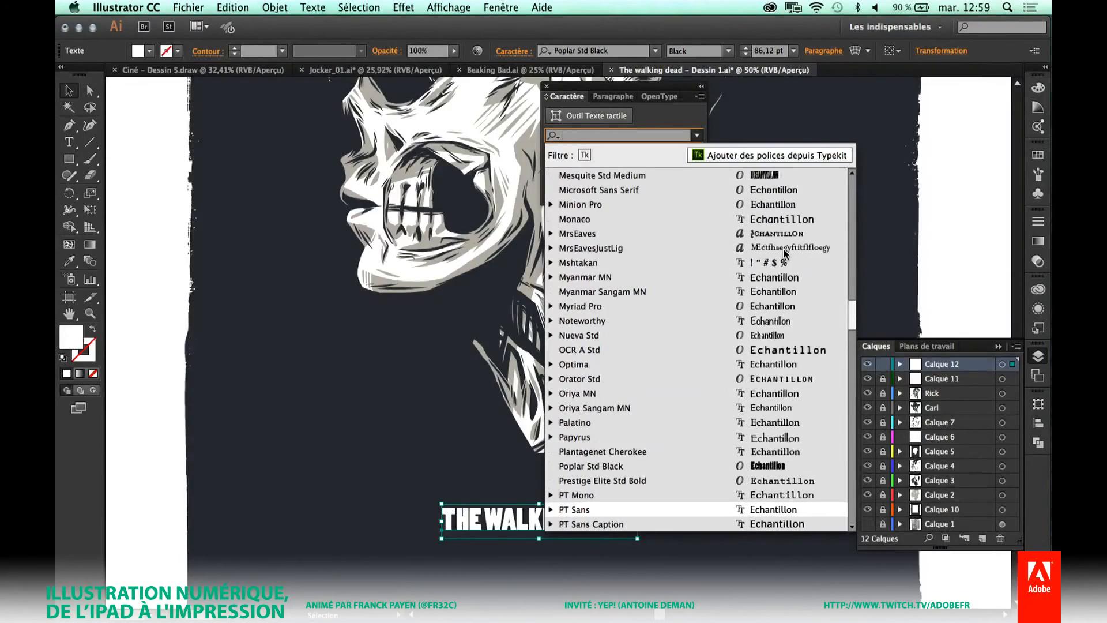
left_click(777, 204)
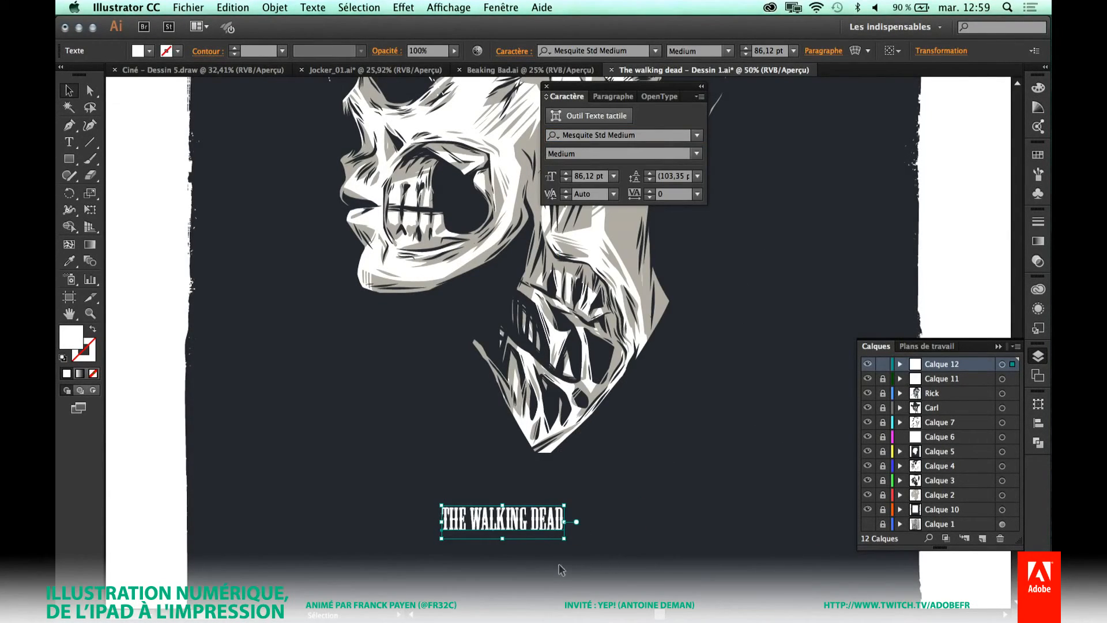
left_click_drag(563, 542, 591, 554)
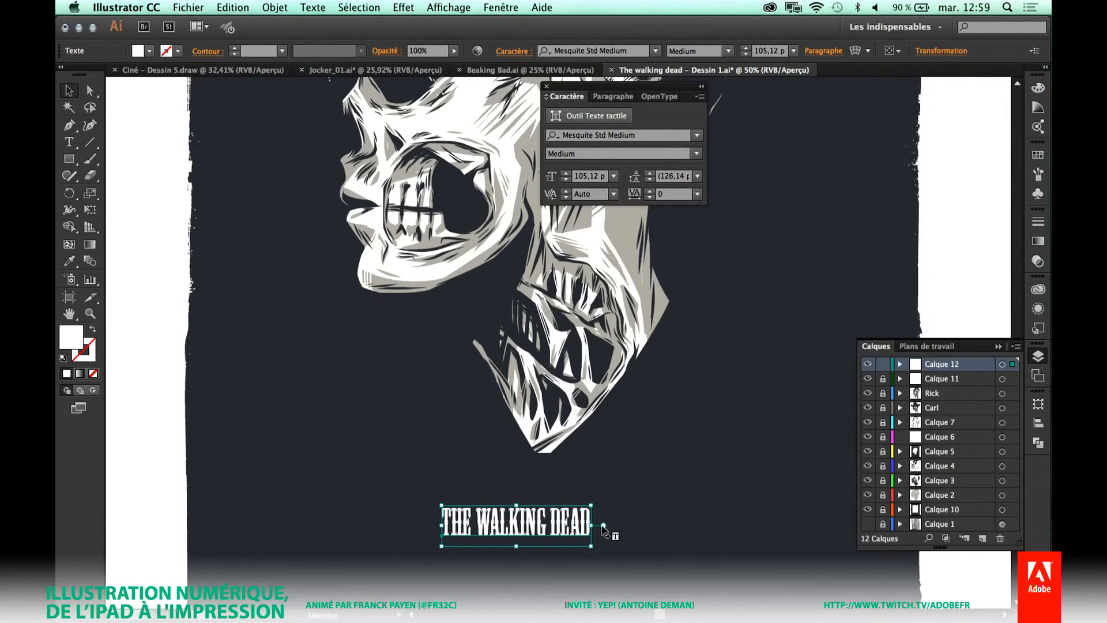
left_click_drag(592, 527, 662, 524)
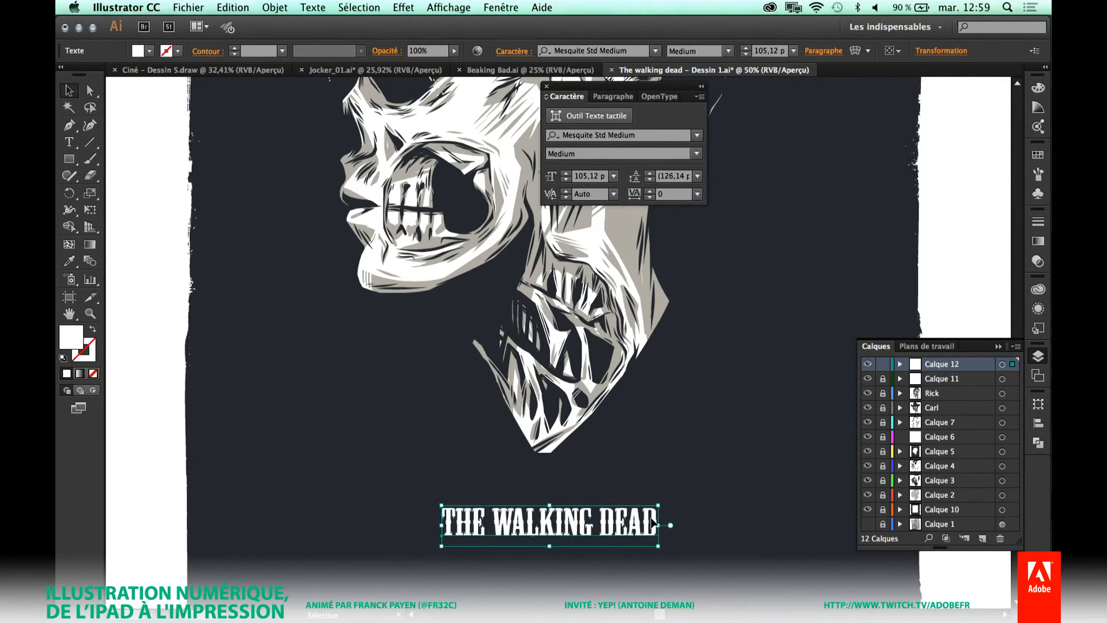
Undo the title's last horizontal stretch and deselect it.
key("super+z")
left_click(957, 255)
left_click_drag(635, 485, 641, 528)
key("super+minus")
key("super+minus")
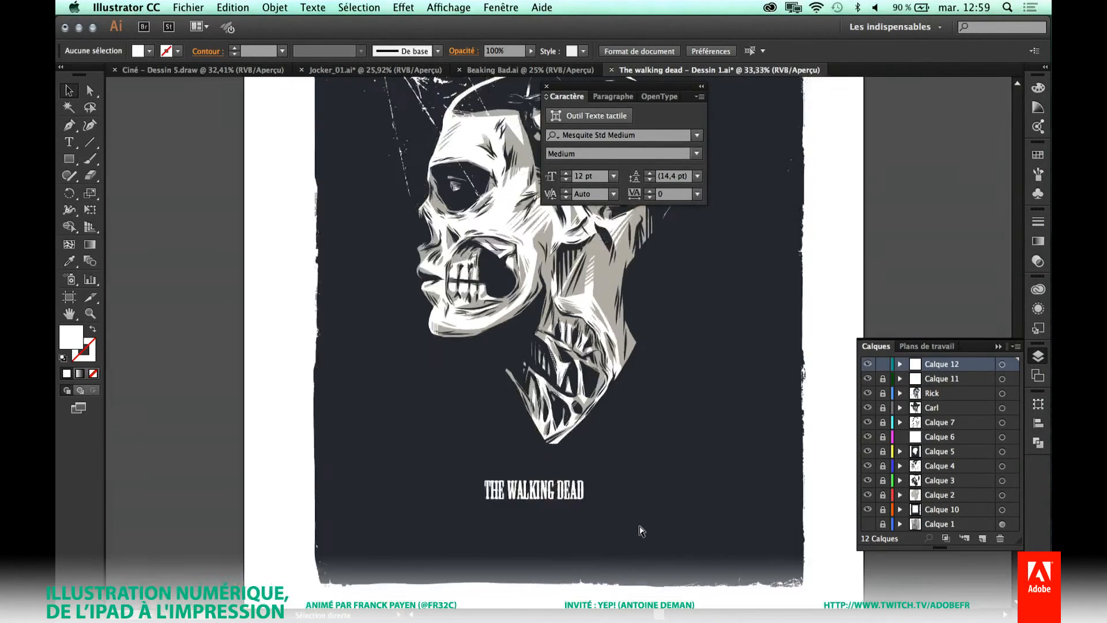
Move the title slightly right and up to centre it beneath the skull, and deselect it.
left_click_drag(586, 409, 565, 480)
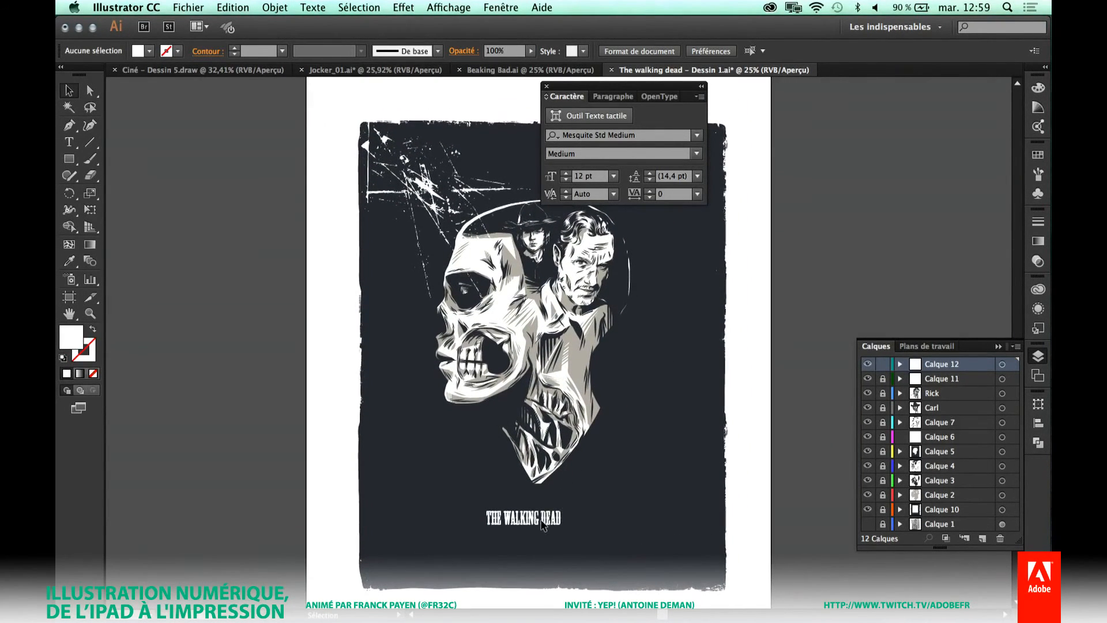
left_click_drag(542, 525, 557, 521)
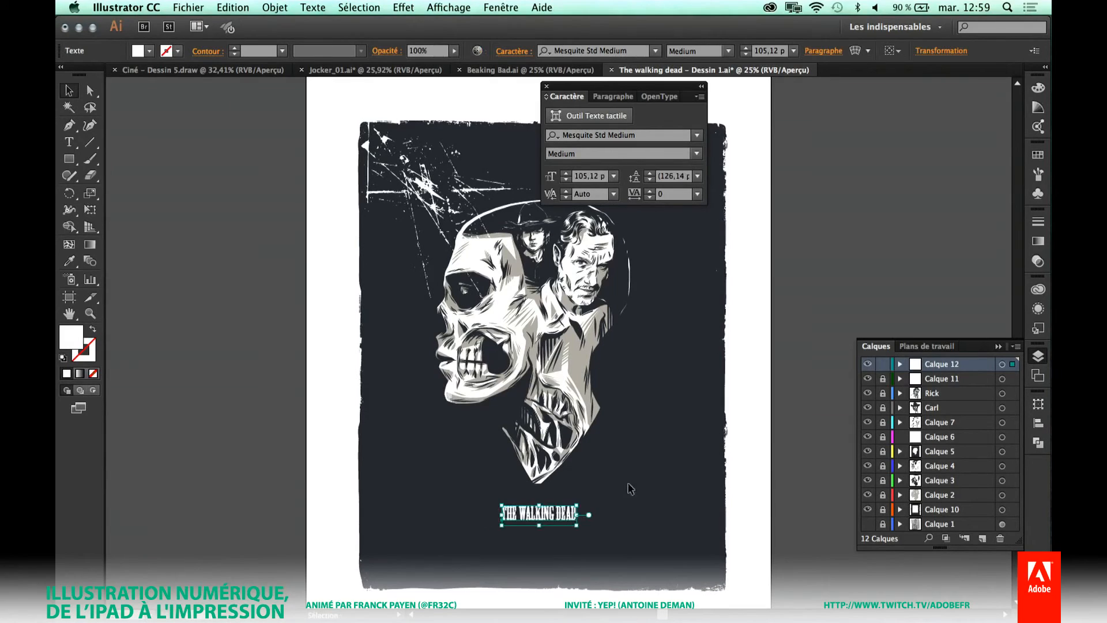
left_click(751, 452)
left_click_drag(668, 448, 661, 453)
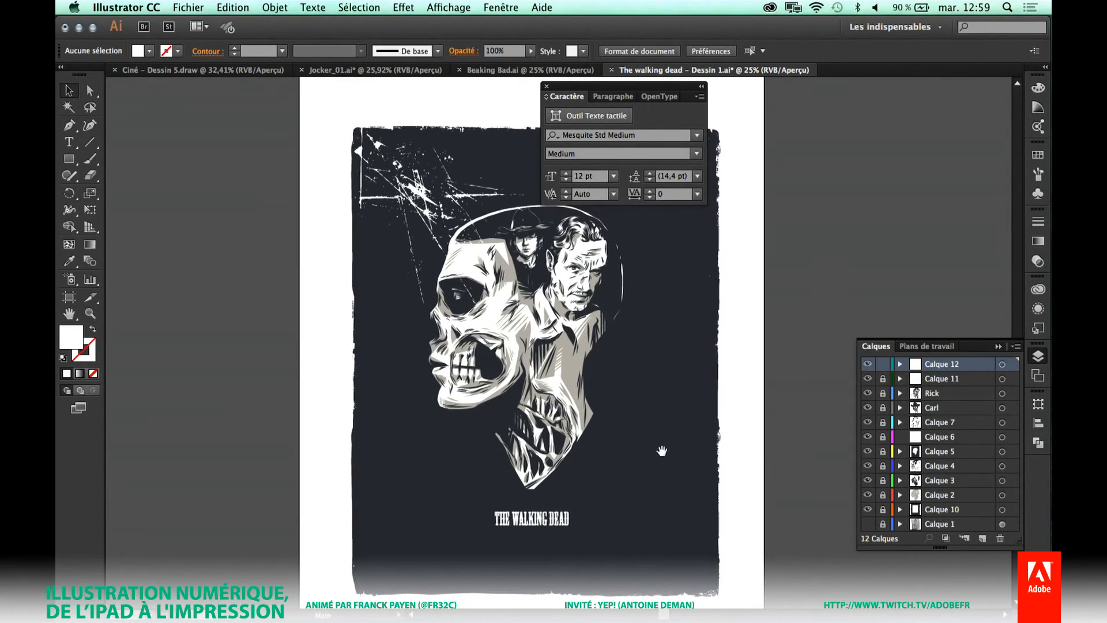
Copy the vertical scratch texture at the right of the poster in Beaking Bad.ai and paste it into the Walking Dead drawing.
left_click(482, 72)
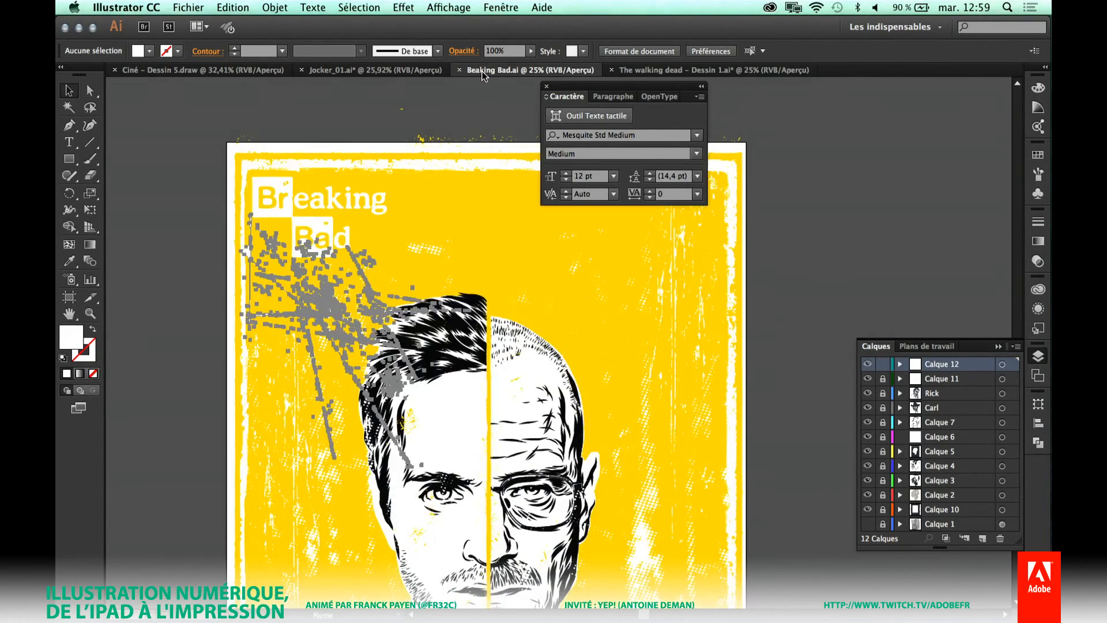
left_click(685, 236)
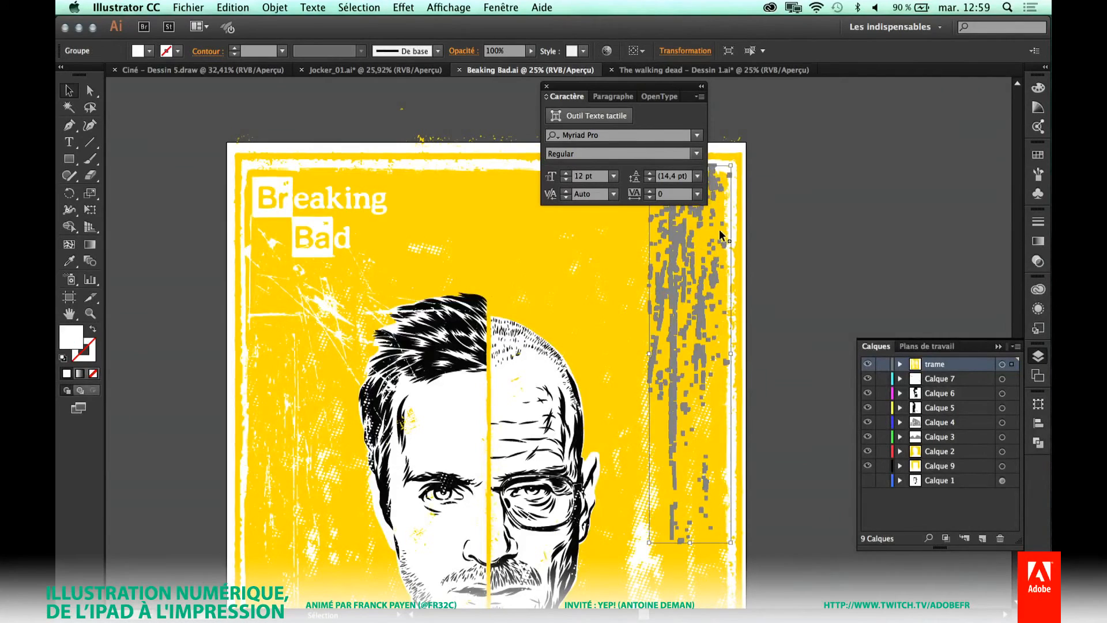
key("a")
key("v")
left_click(726, 71)
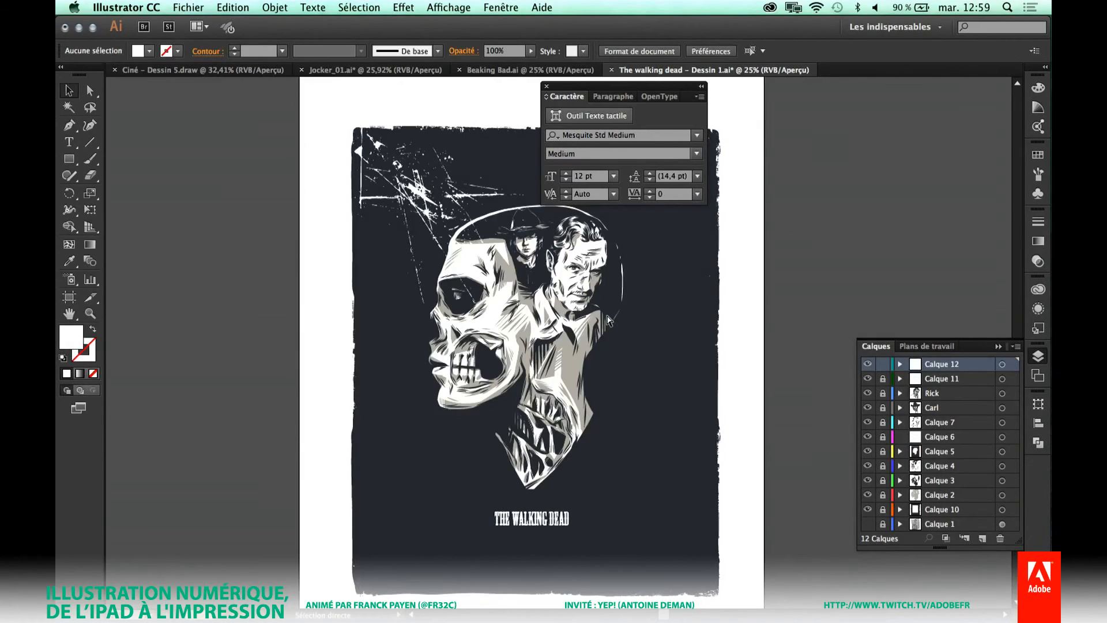
key("super+a")
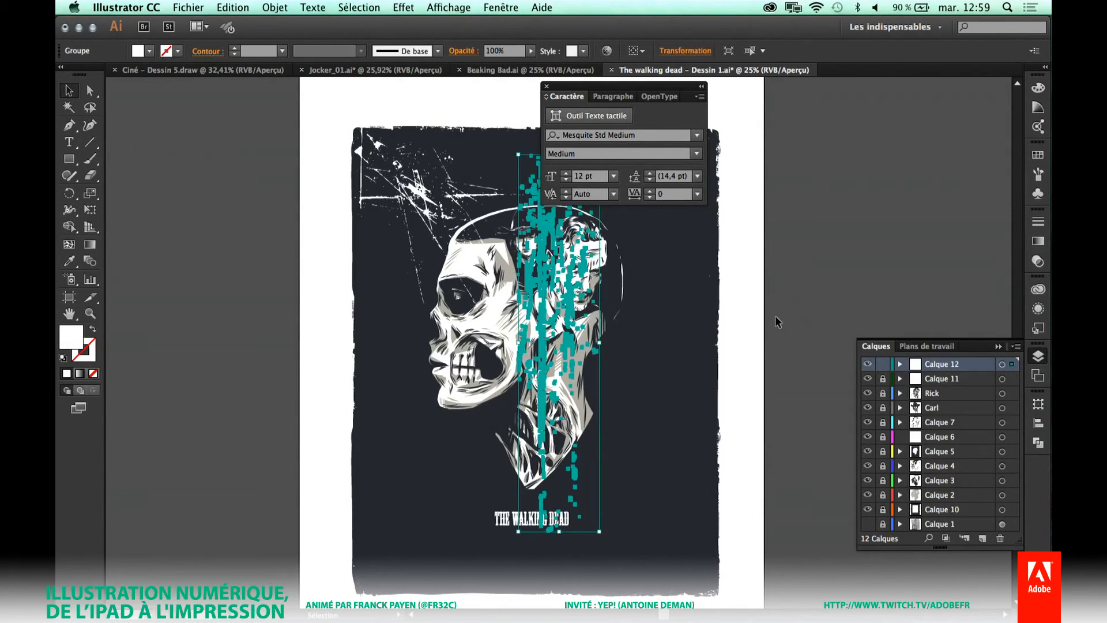
Close the character settings and place the pasted scratch texture vertically along the right side of the dark background.
scroll(655, 306, "right", 3)
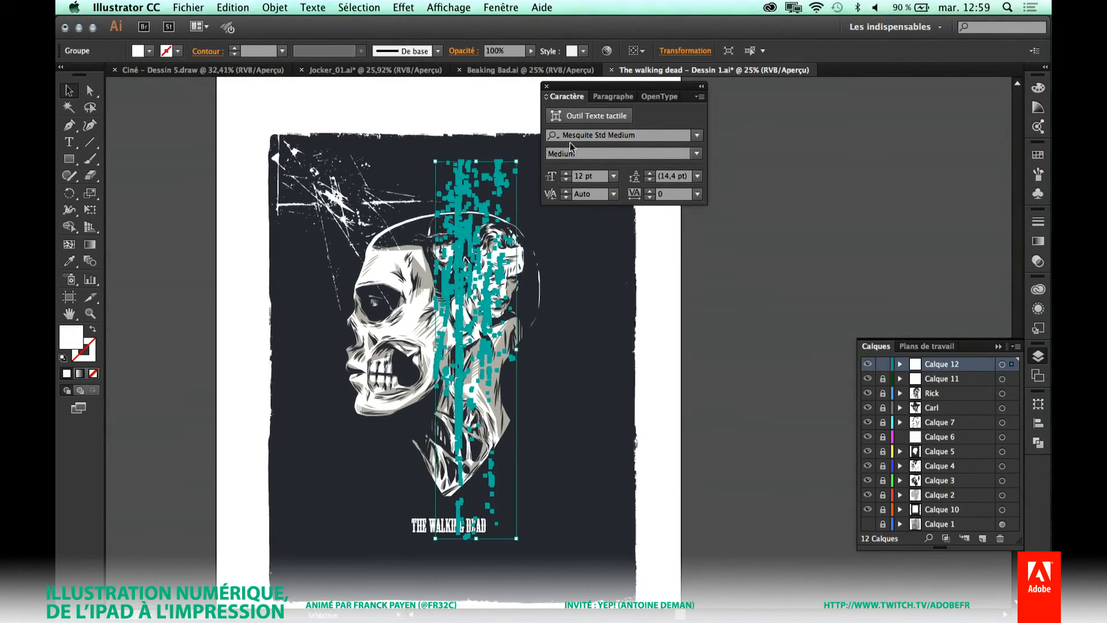
left_click(546, 88)
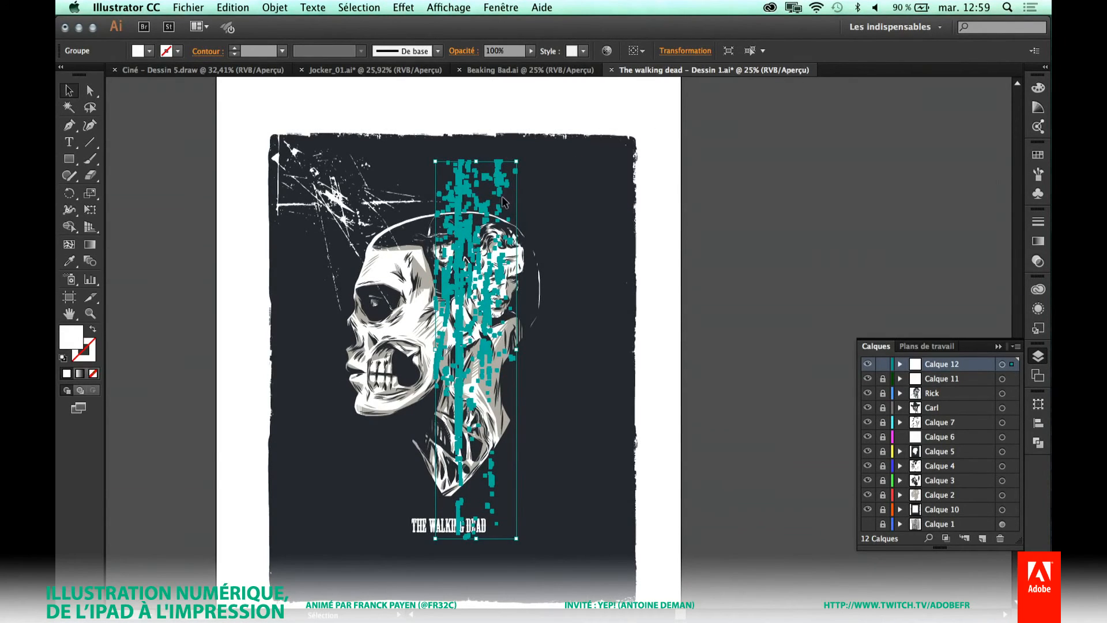
left_click_drag(473, 192, 577, 168)
left_click(683, 175)
left_click_drag(605, 401, 675, 394)
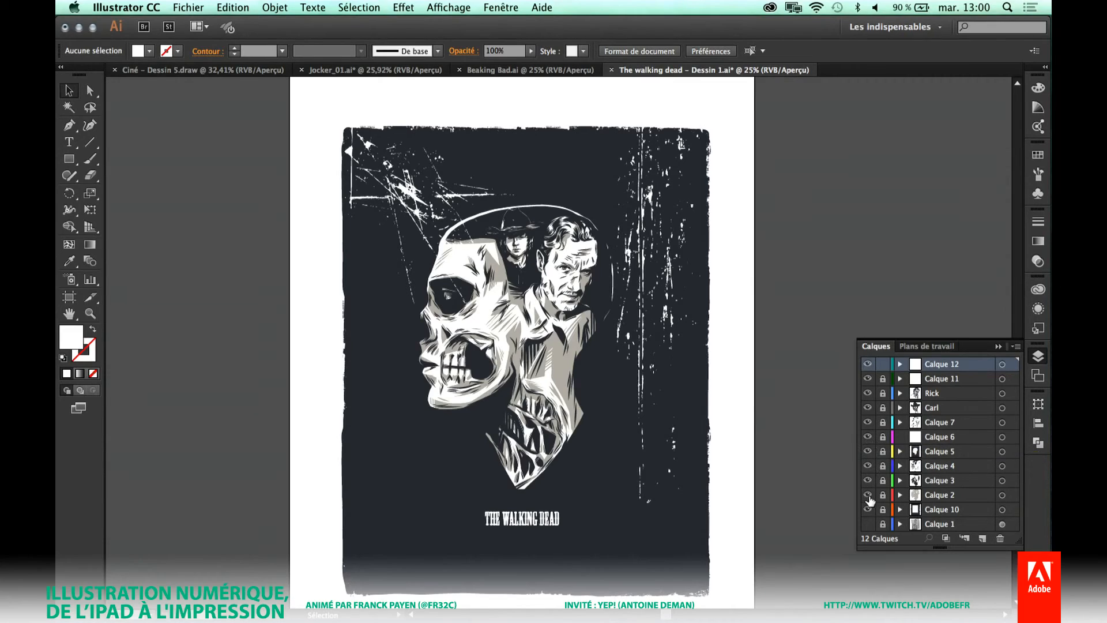
Toggle Calque 11's visibility to identify its artwork, unlock the layer and make it active.
left_click(868, 379)
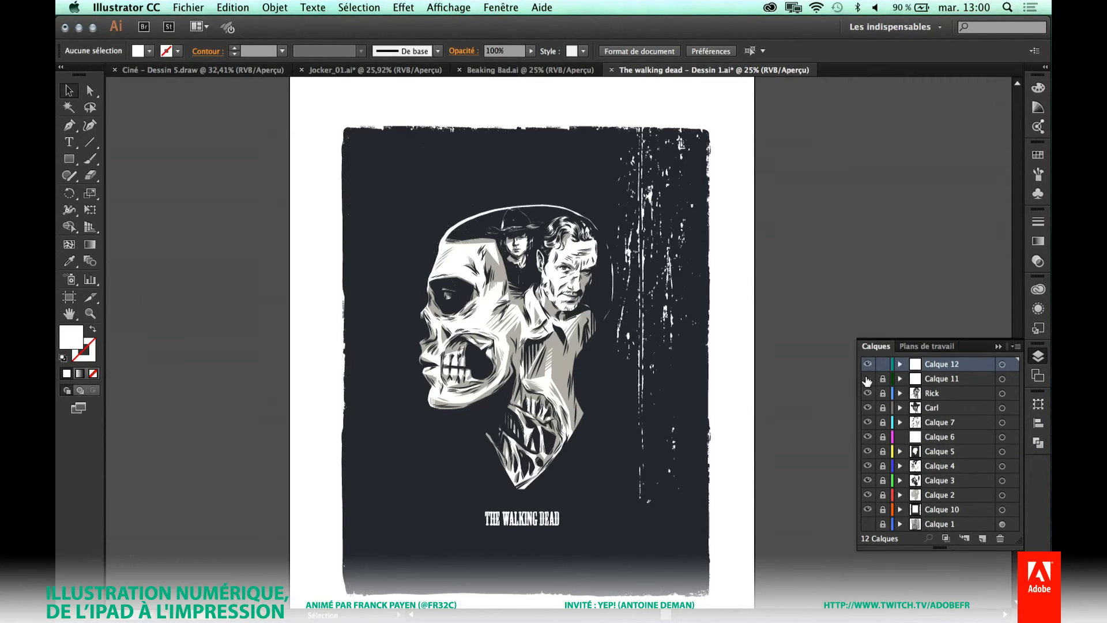
left_click(868, 379)
left_click(883, 379)
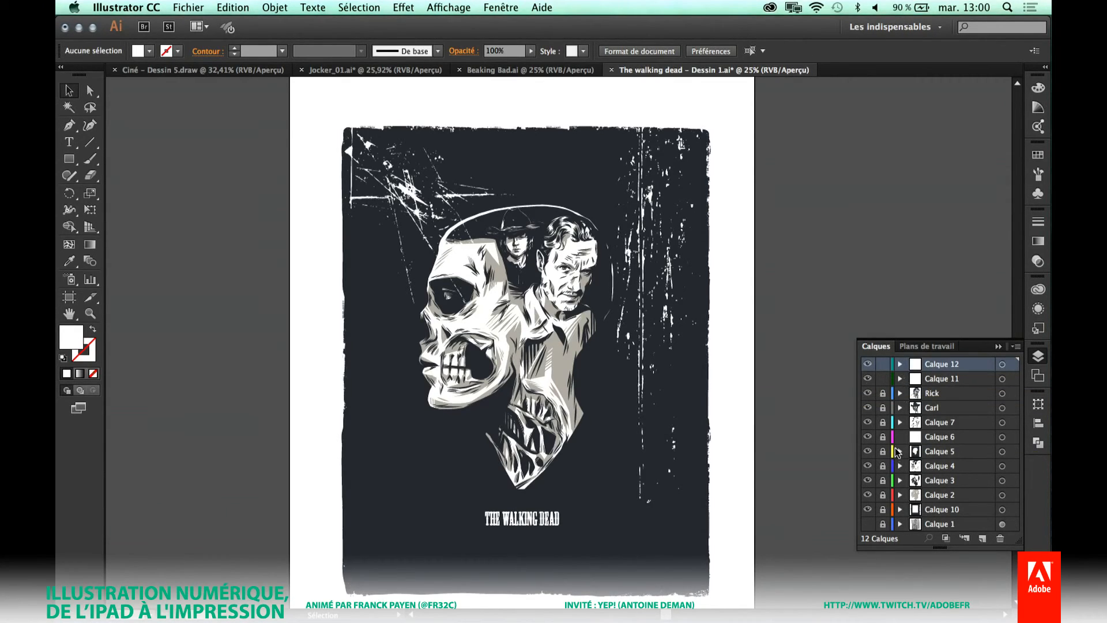
left_click(916, 380)
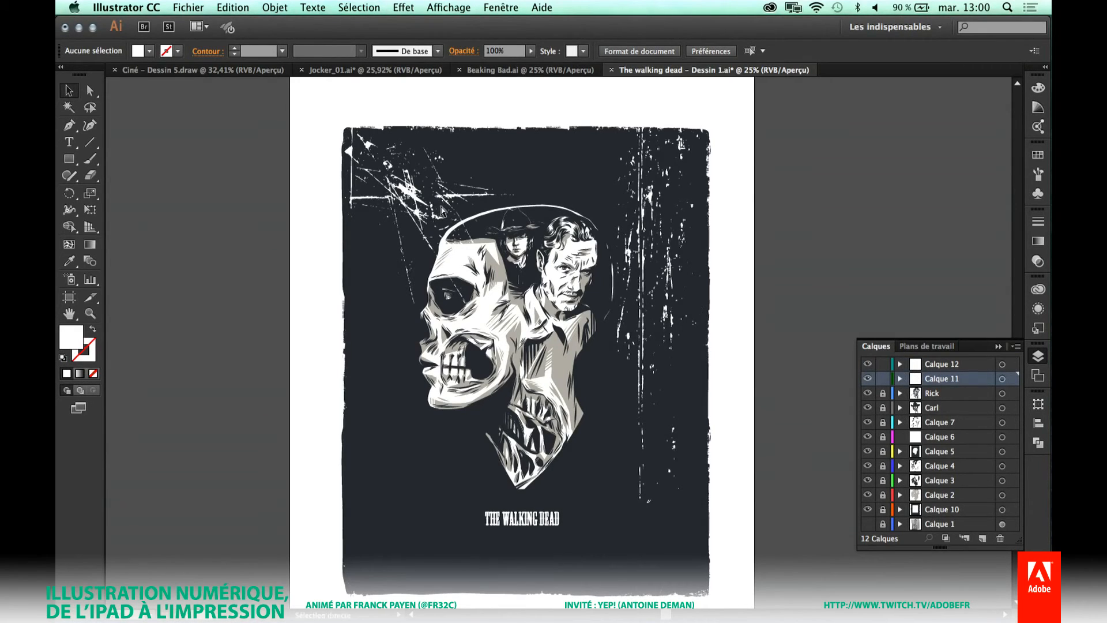
Select only the splatter texture in the poster's upper-left corner, scale it down toward that corner, and deselect it.
key("super+a")
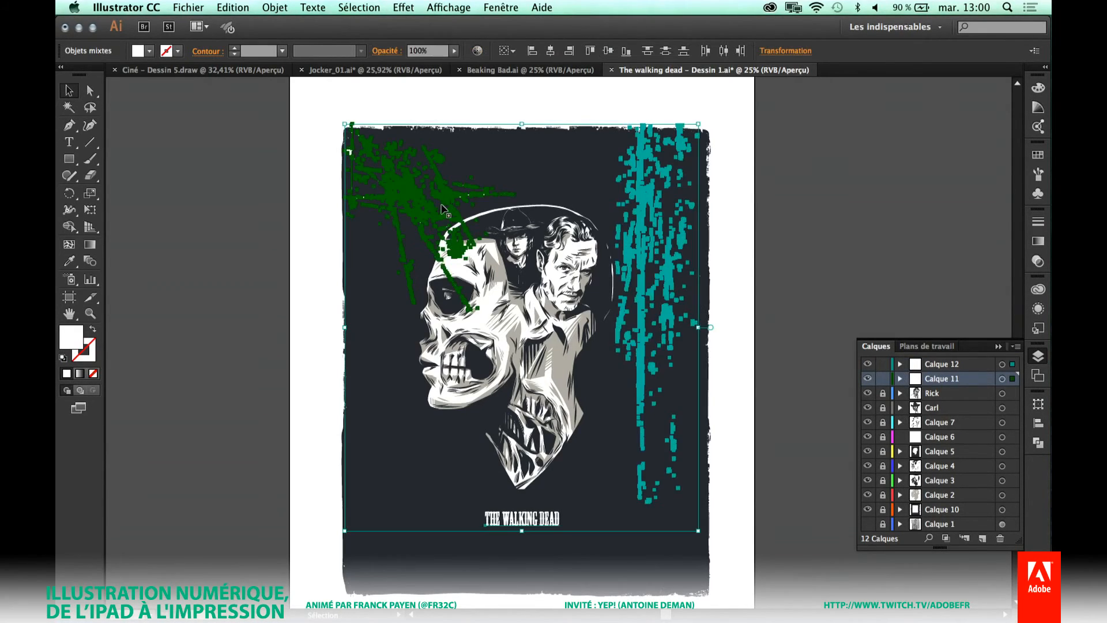
left_click(642, 233, "shift")
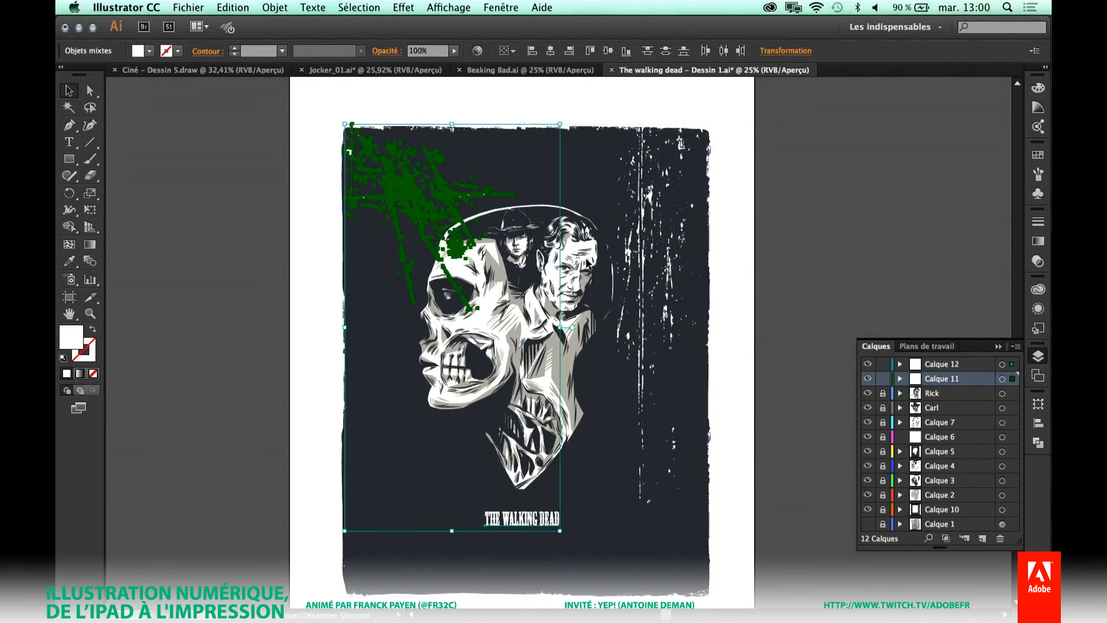
left_click(548, 522, "shift")
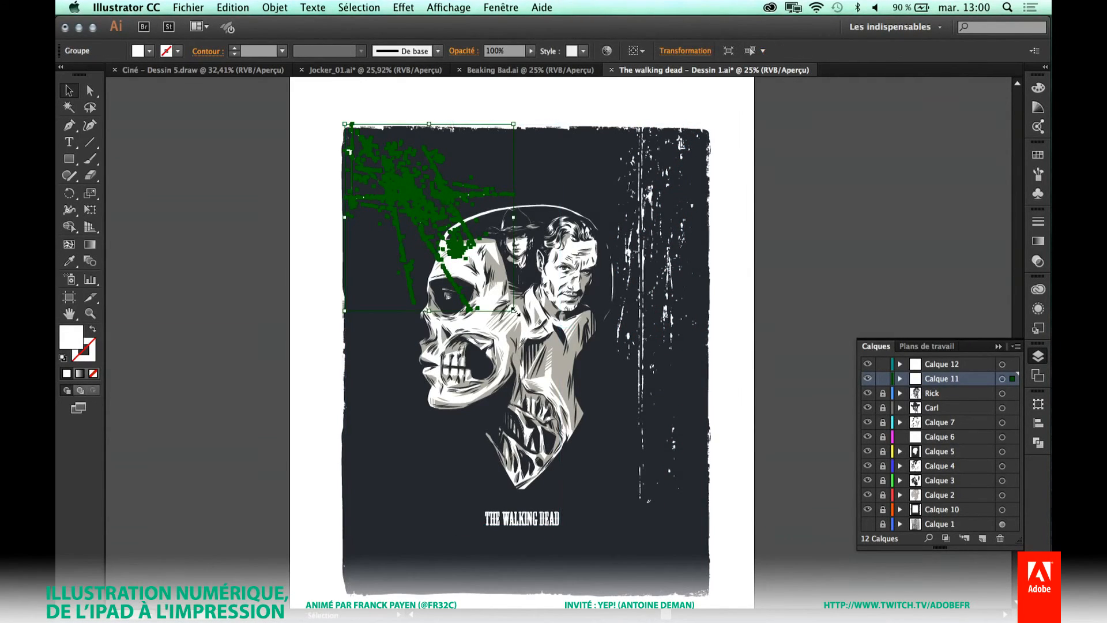
left_click_drag(513, 310, 480, 272)
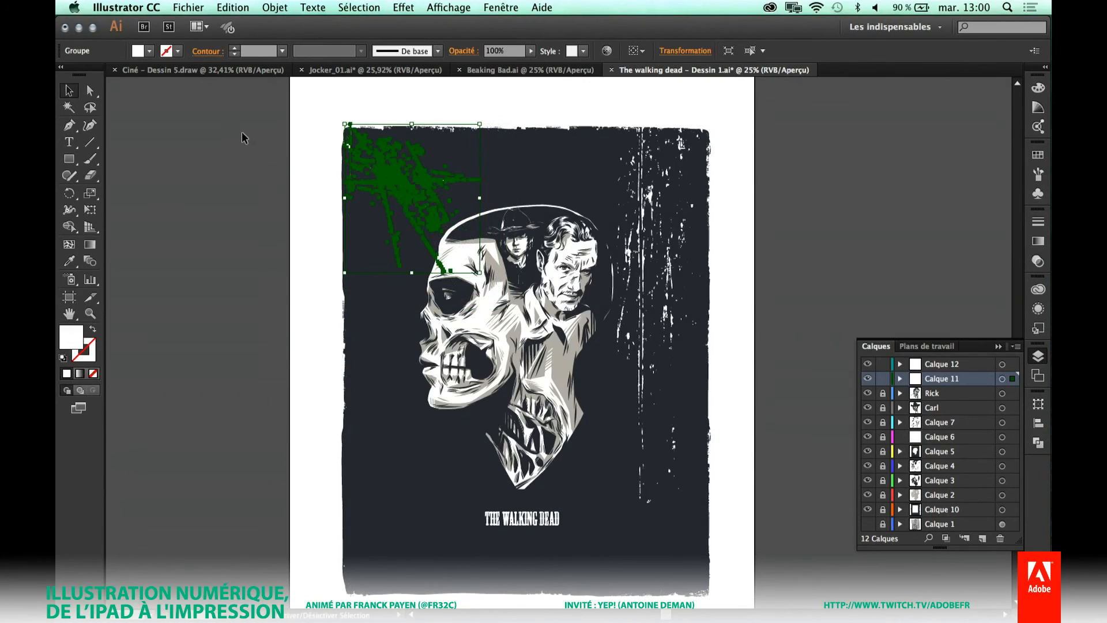
left_click(254, 131)
Rotate the scratch texture to horizontal, shrink it, and fit it into the poster's upper-right corner.
scroll(485, 271, "up", 3)
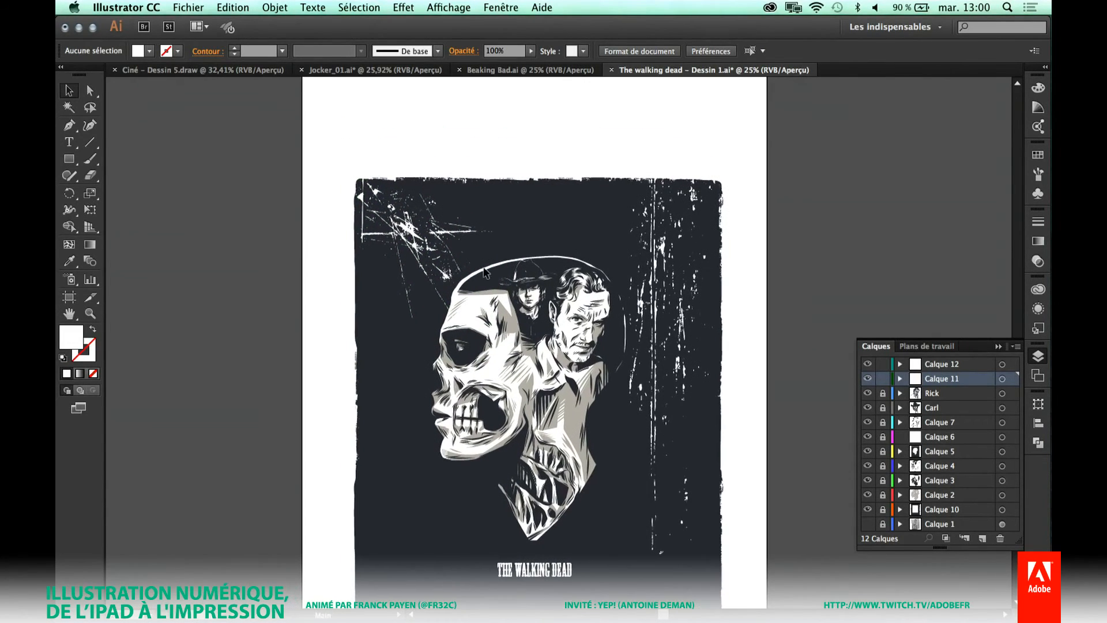
left_click(657, 275)
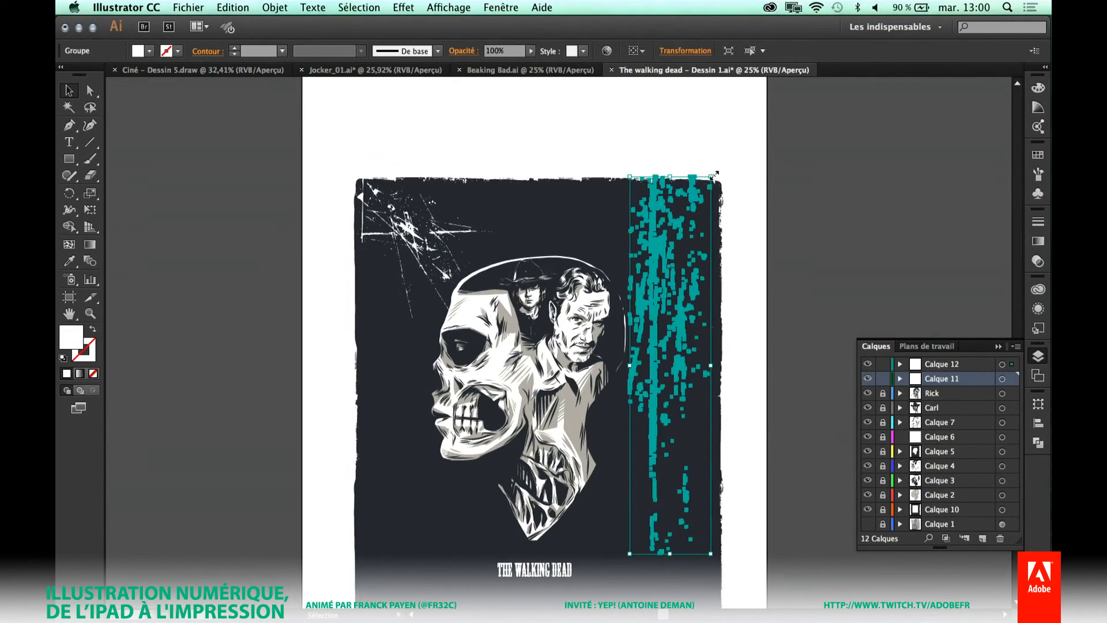
left_click_drag(714, 171, 807, 401)
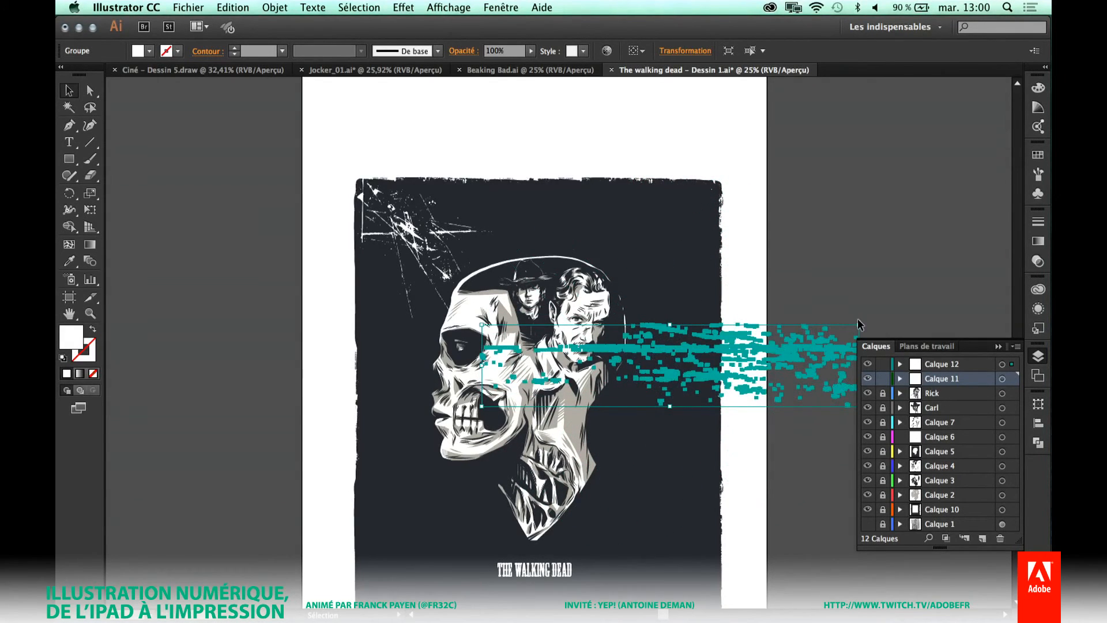
left_click_drag(859, 325, 691, 200)
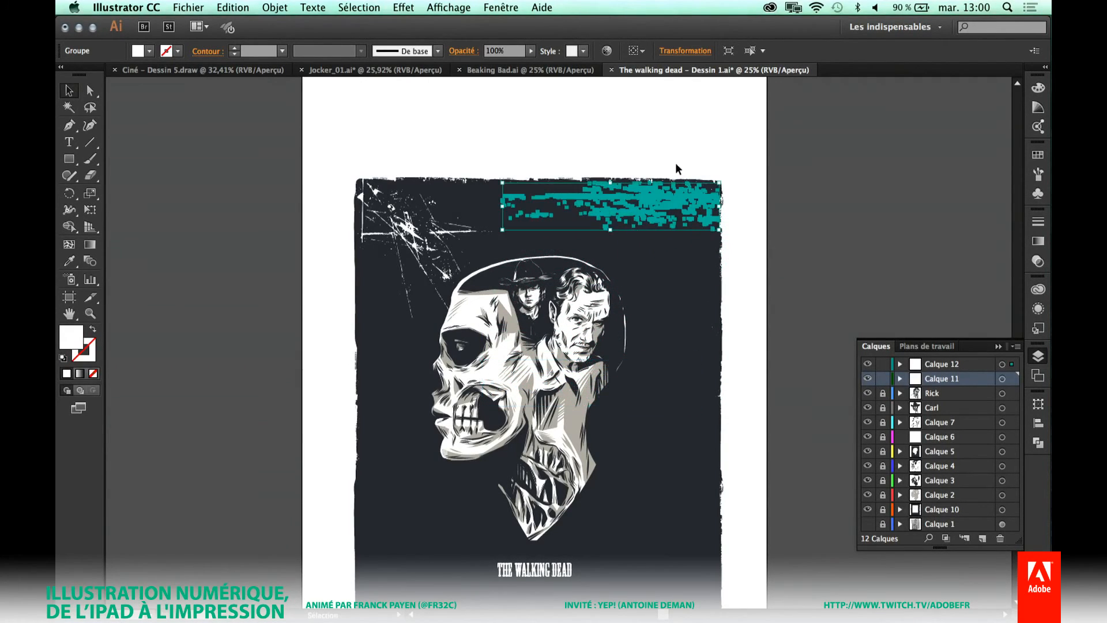
left_click(692, 154)
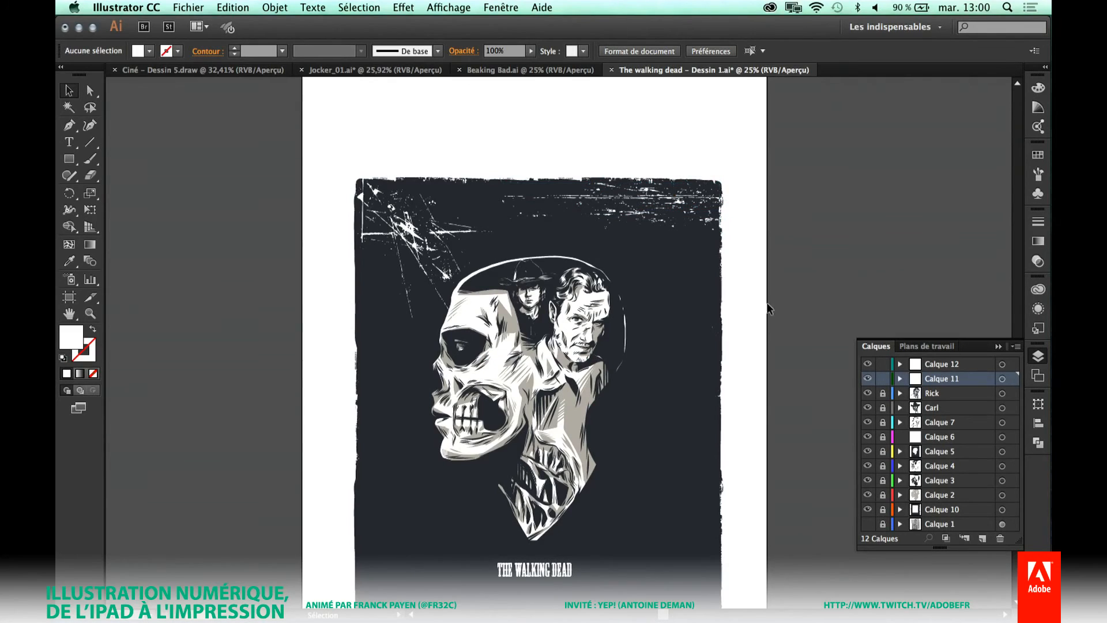
Reduce the upper-left splatter texture further so it stays clear of the skull, and deselect it.
scroll(666, 363, "down", 2)
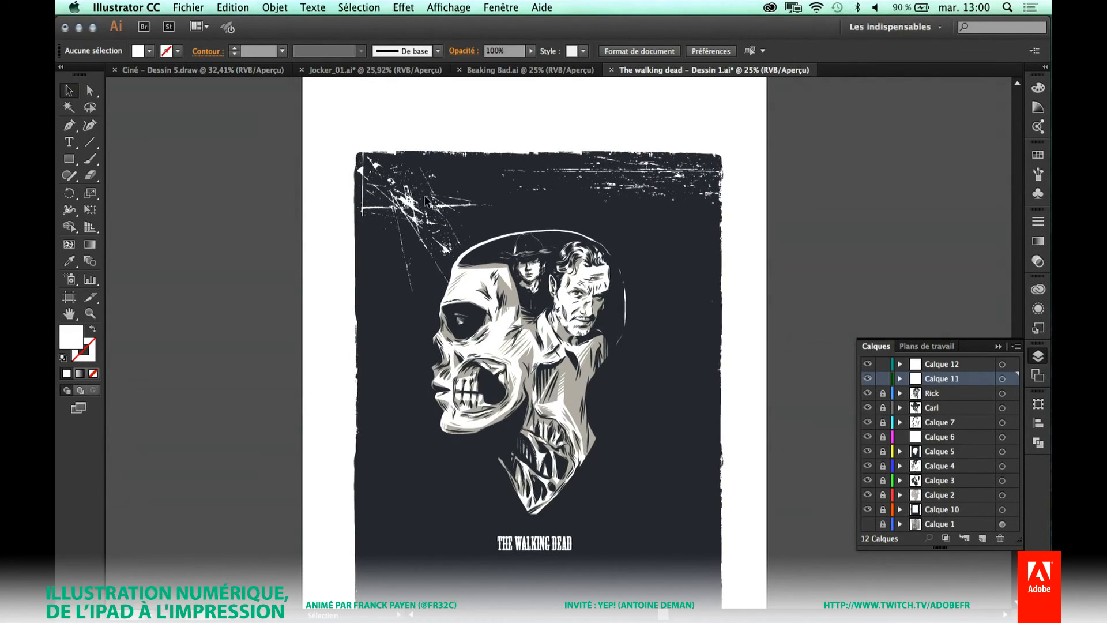
left_click(440, 241)
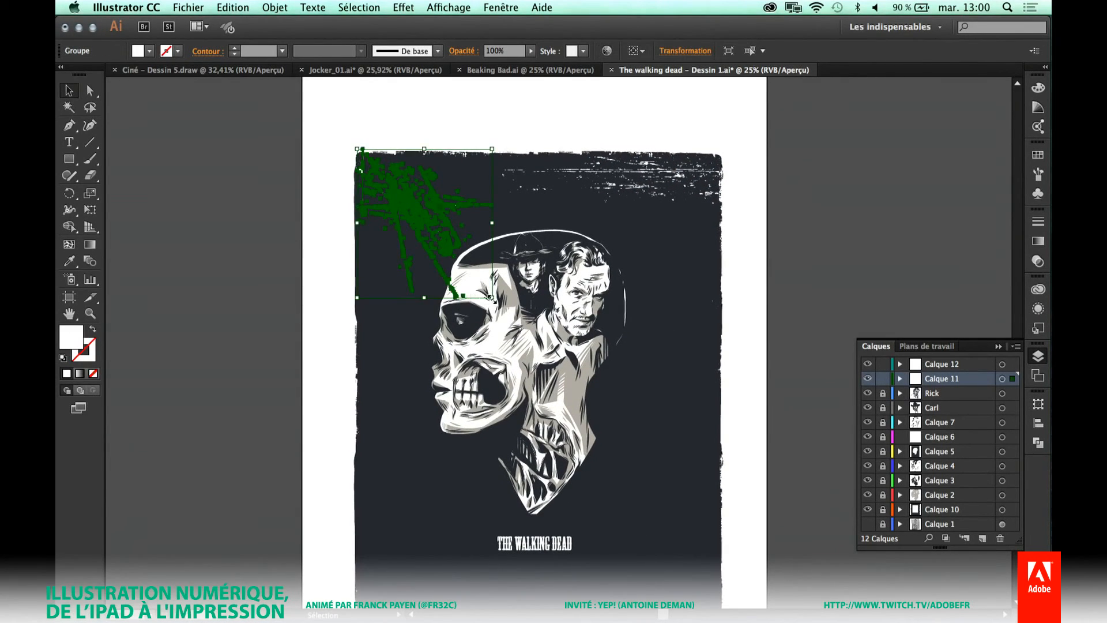
left_click_drag(491, 297, 471, 275)
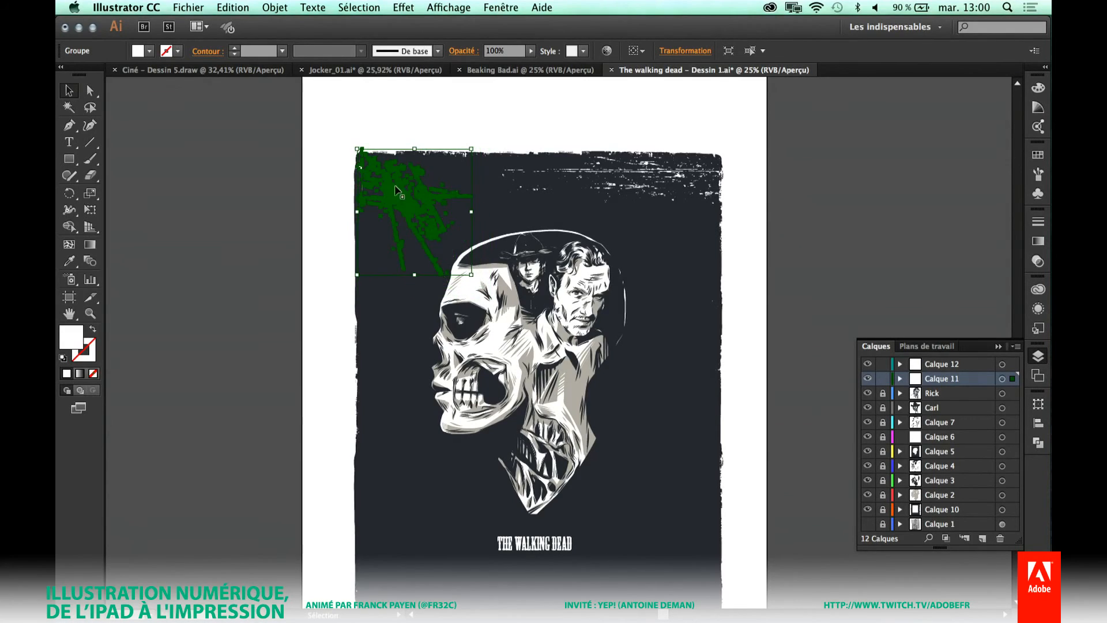
left_click(334, 116)
scroll(507, 335, "down", 2)
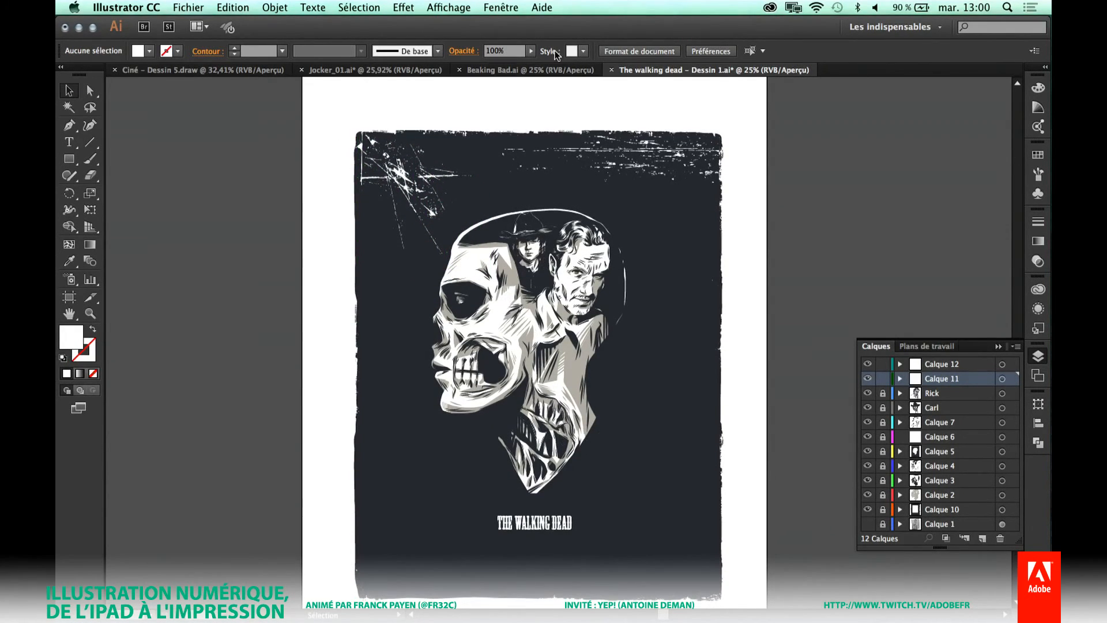
Copy the clipped halftone texture group from the Beaking Bad.ai poster and paste it onto Calque 11 of the Walking Dead drawing.
left_click(539, 70)
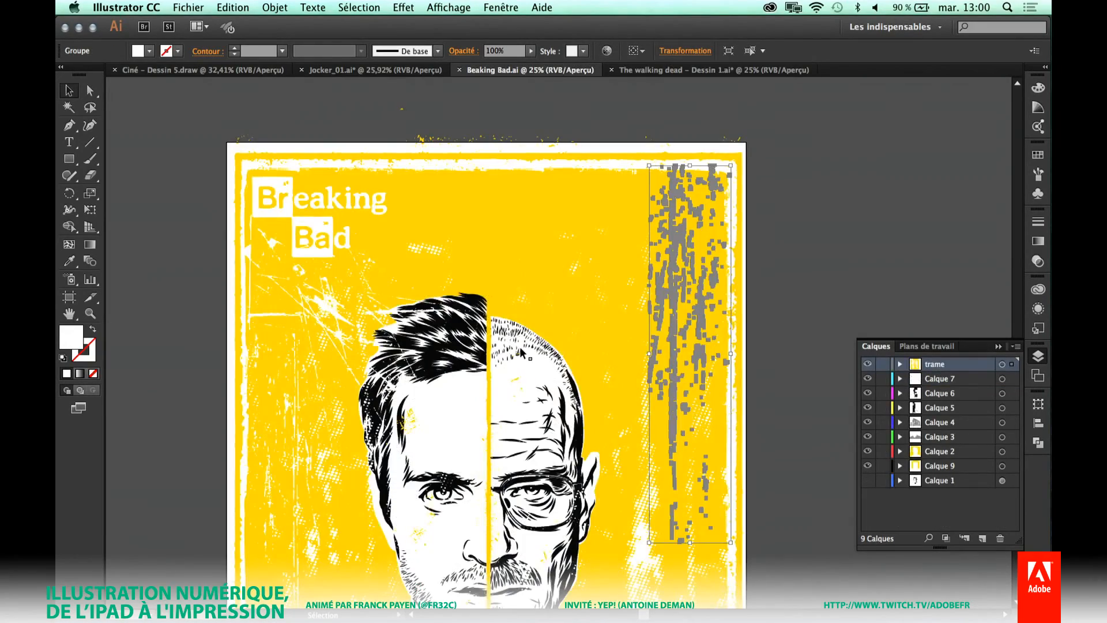
scroll(488, 340, "down", 5)
scroll(519, 352, "down", 3)
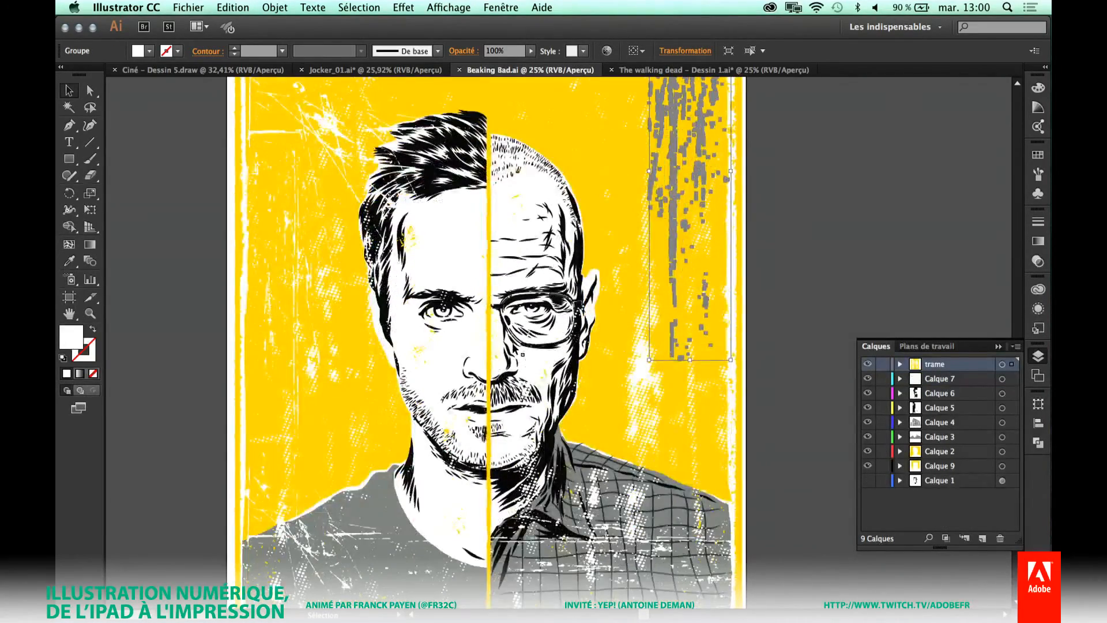
scroll(519, 351, "down", 5)
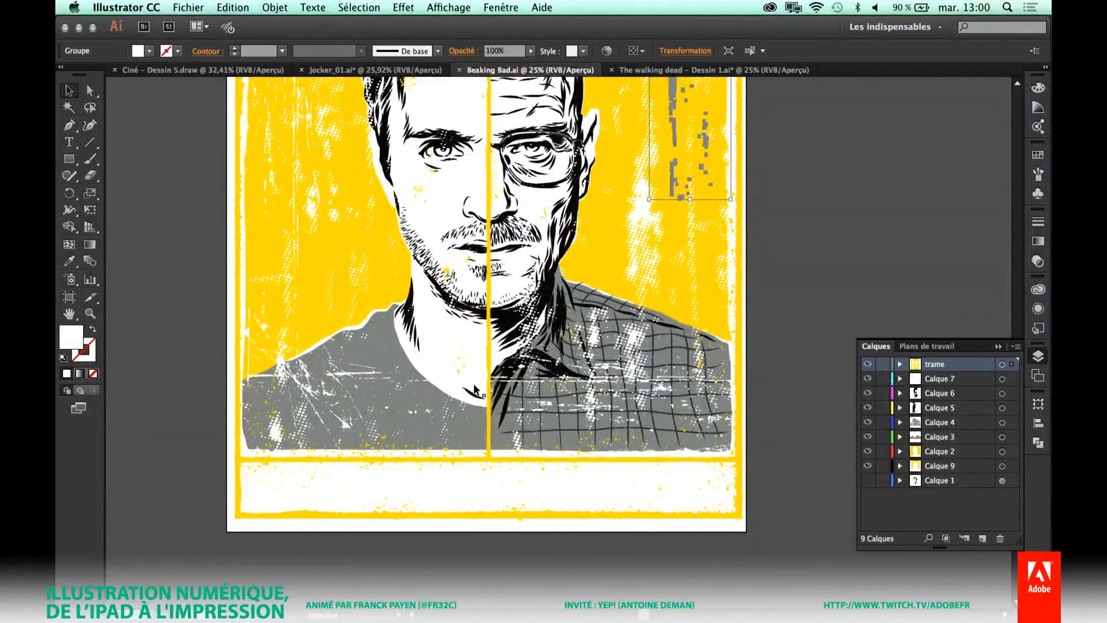
left_click(632, 255)
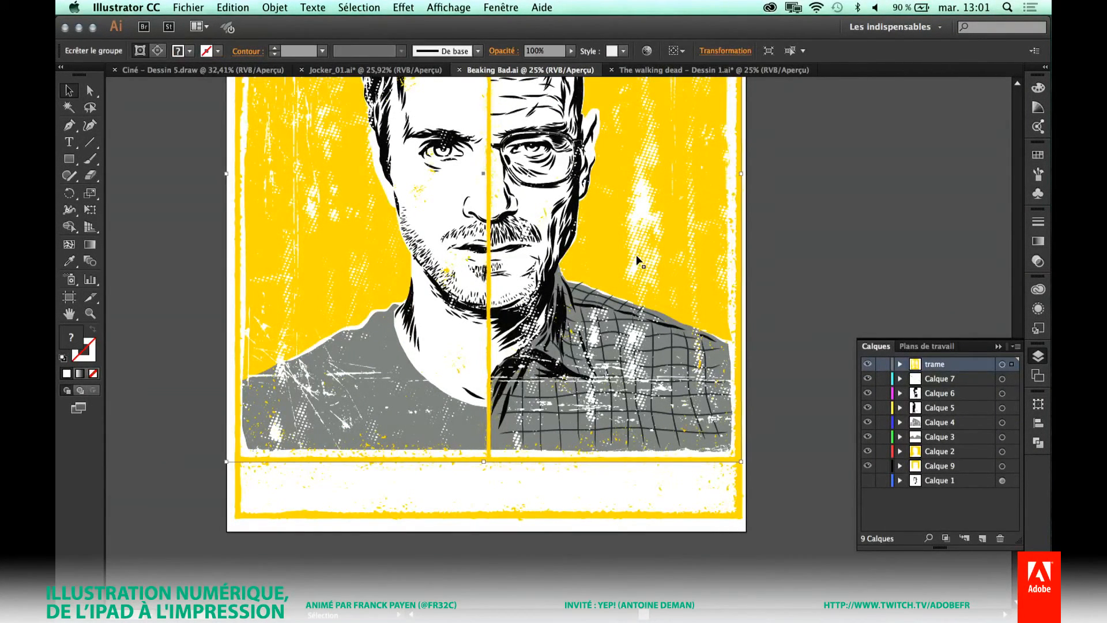
left_click(714, 70)
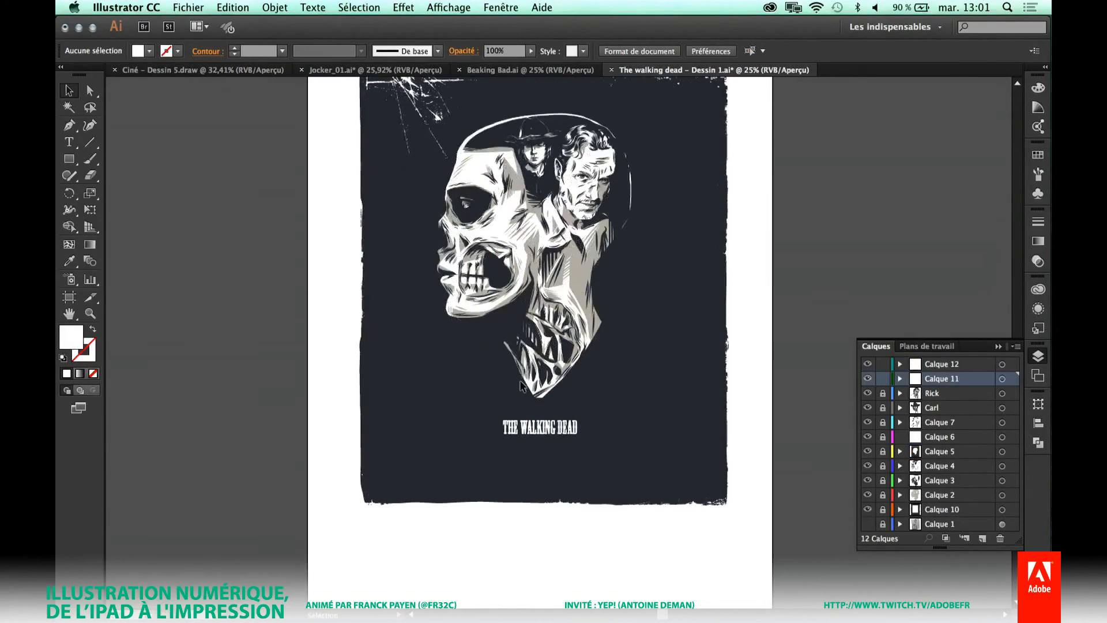
left_click(576, 453)
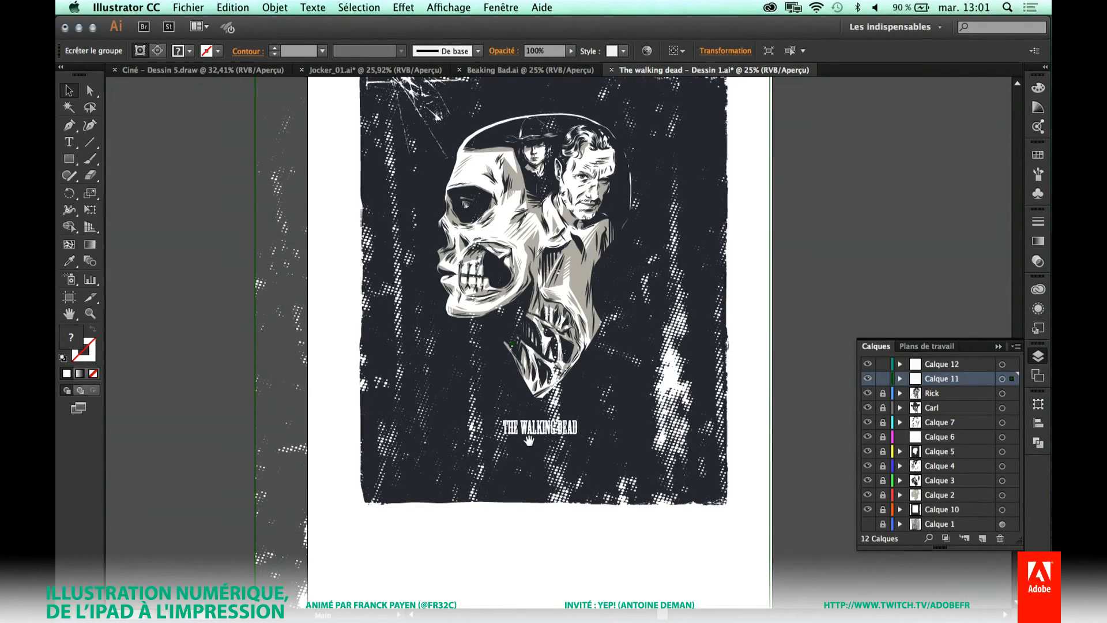
Shift the pasted halftone texture group slightly to the left and down over the poster, then deselect it.
key("a")
key("super+minus")
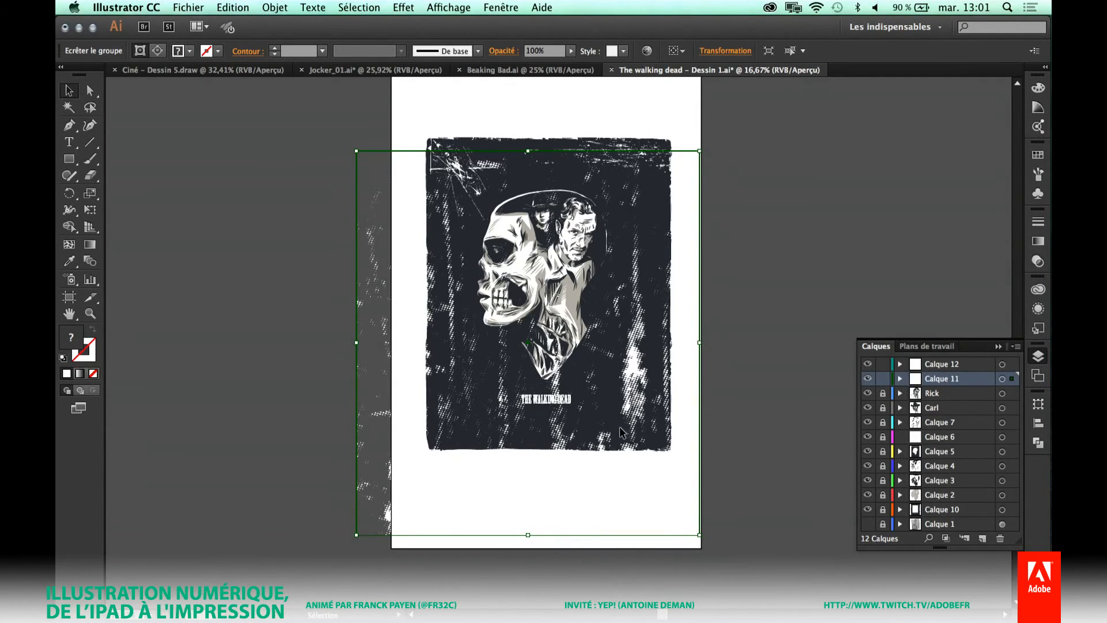
mouse_move(622, 431)
left_mouse_down()
mouse_move(614, 417)
mouse_move(635, 423)
left_mouse_up()
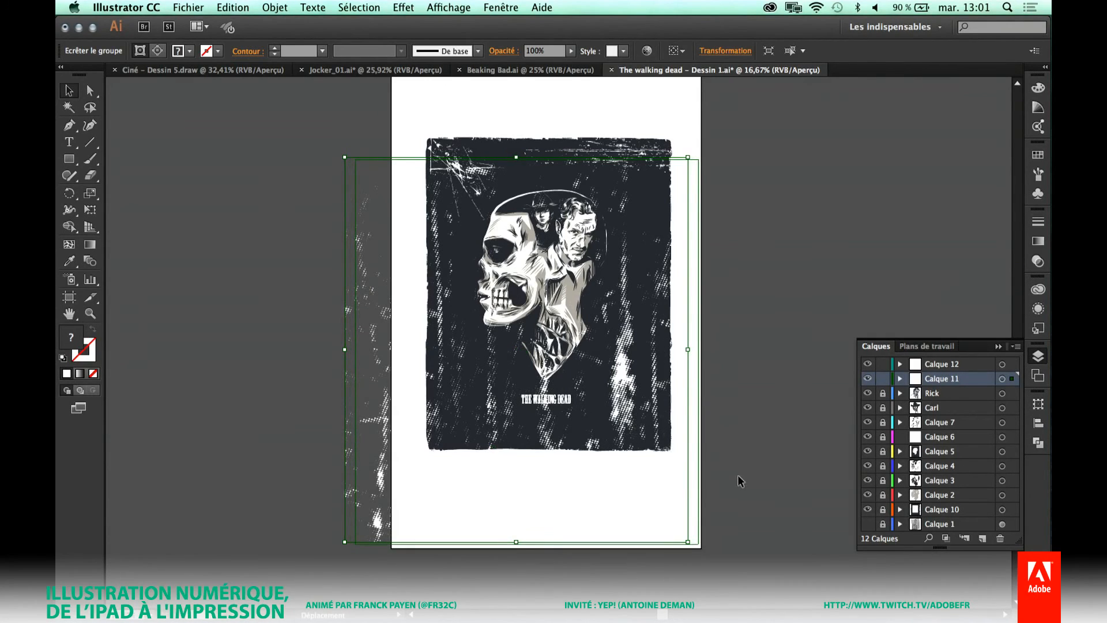
left_click(645, 208)
Enlarge the splatter texture slightly from the poster's upper-left corner toward the skull, then deselect it.
left_click_drag(389, 104, 698, 506)
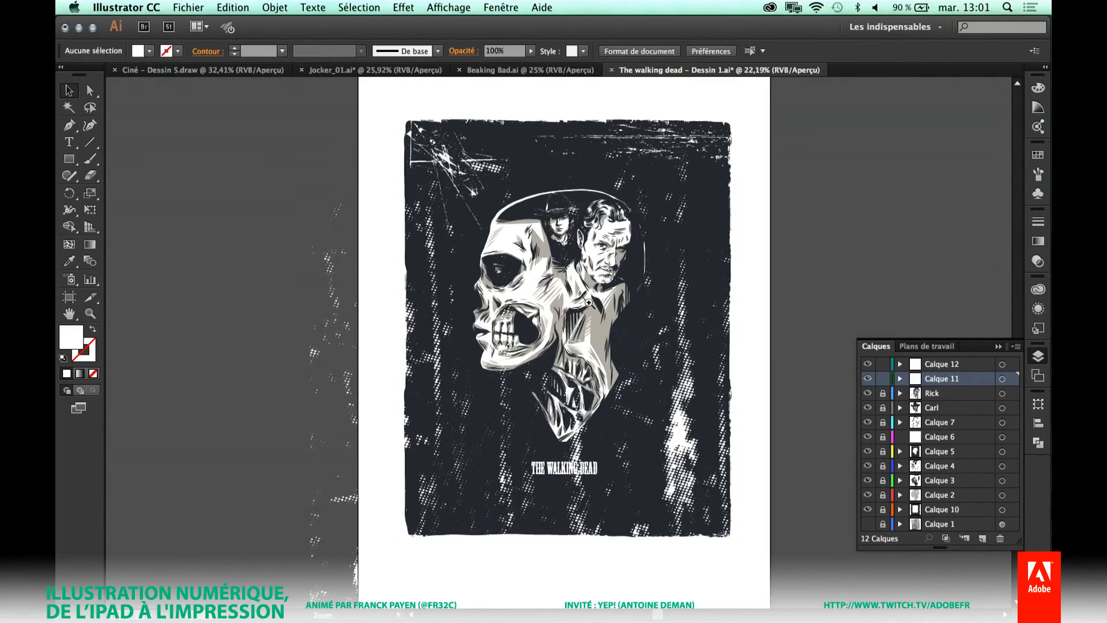
left_click(447, 166)
left_click_drag(508, 230, 529, 259)
left_click(824, 294)
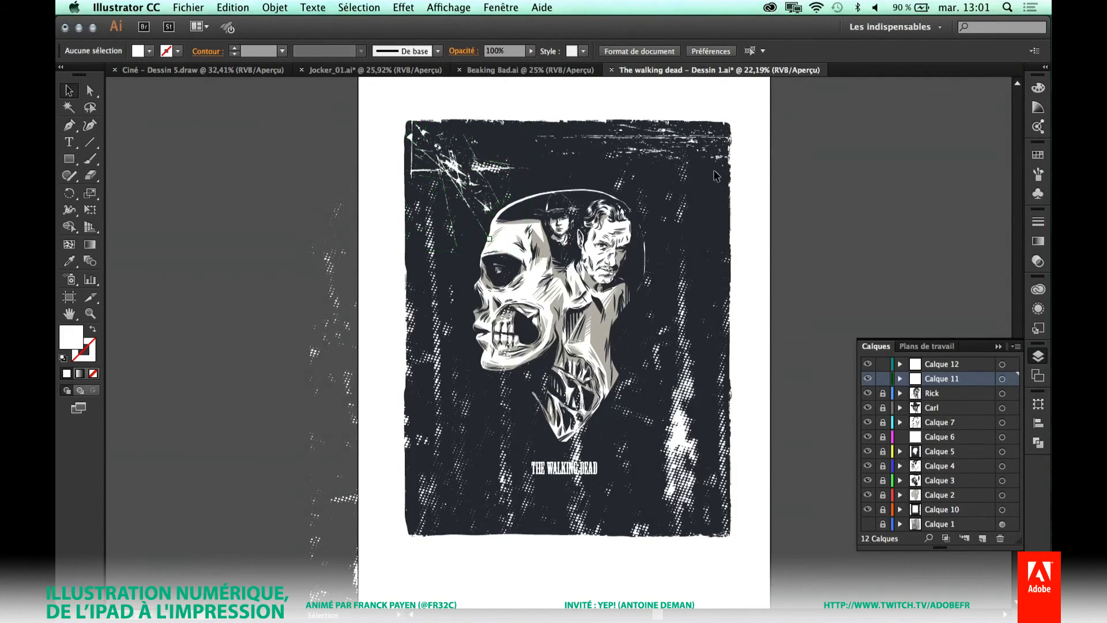
left_click(666, 140)
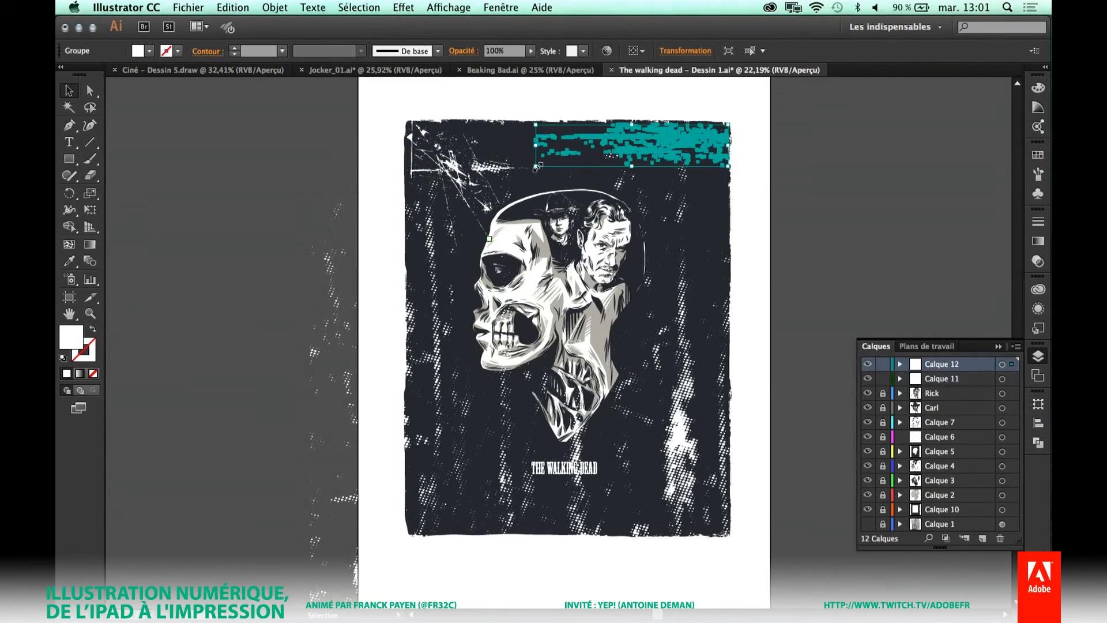
left_click_drag(536, 167, 411, 193)
left_click(821, 148)
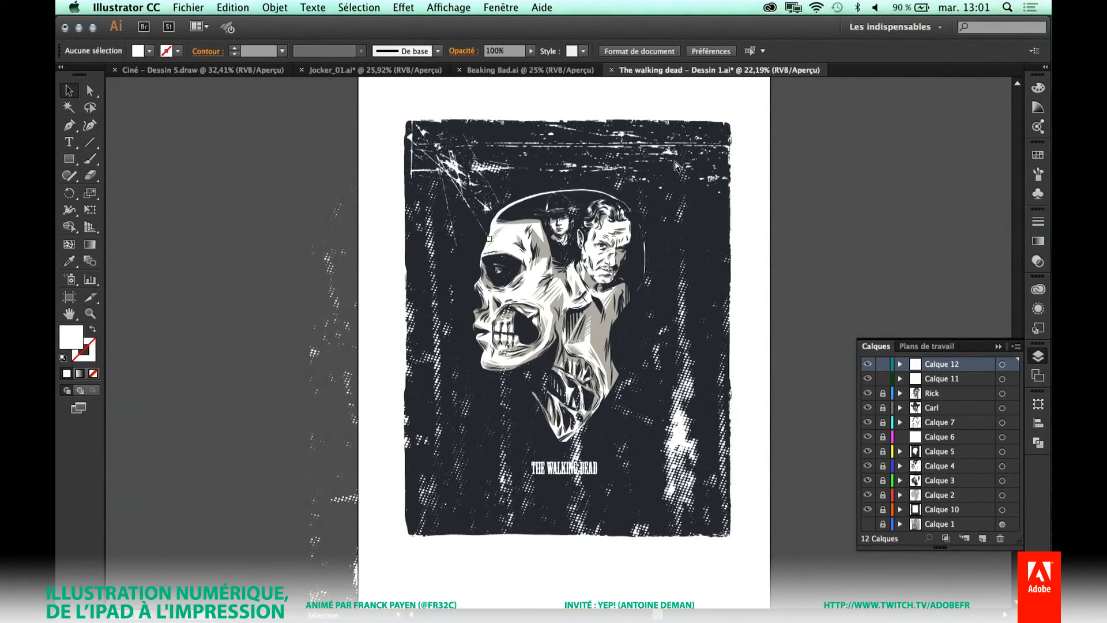
Enlarge the scratch texture moderately from the poster's upper-right corner and place a copy of it around the title near the bottom edge.
left_click(652, 160)
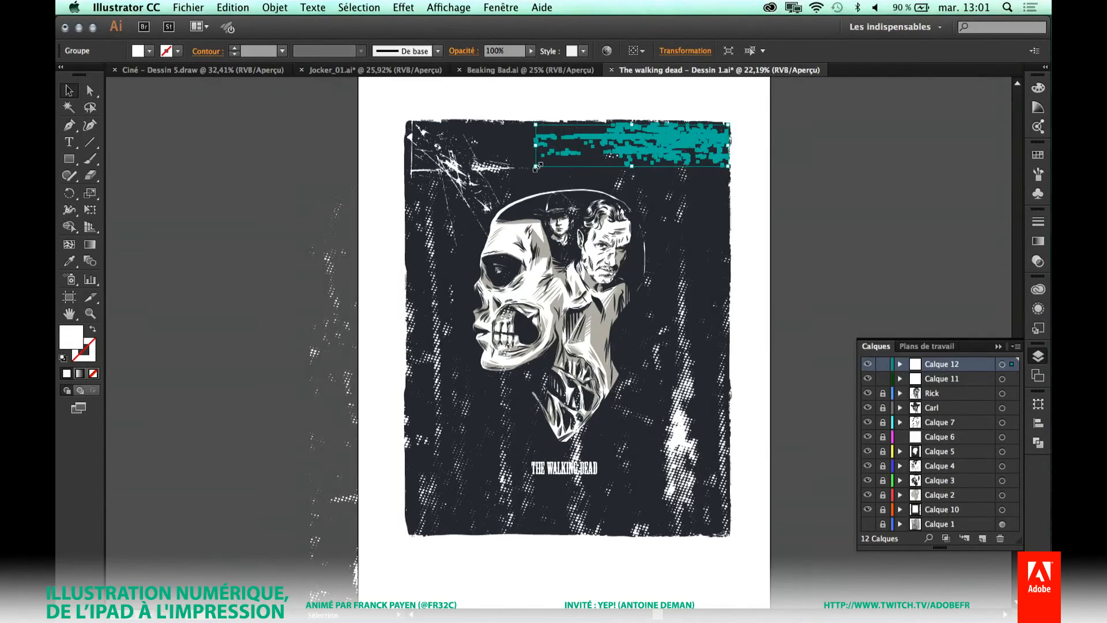
left_click_drag(536, 167, 486, 176)
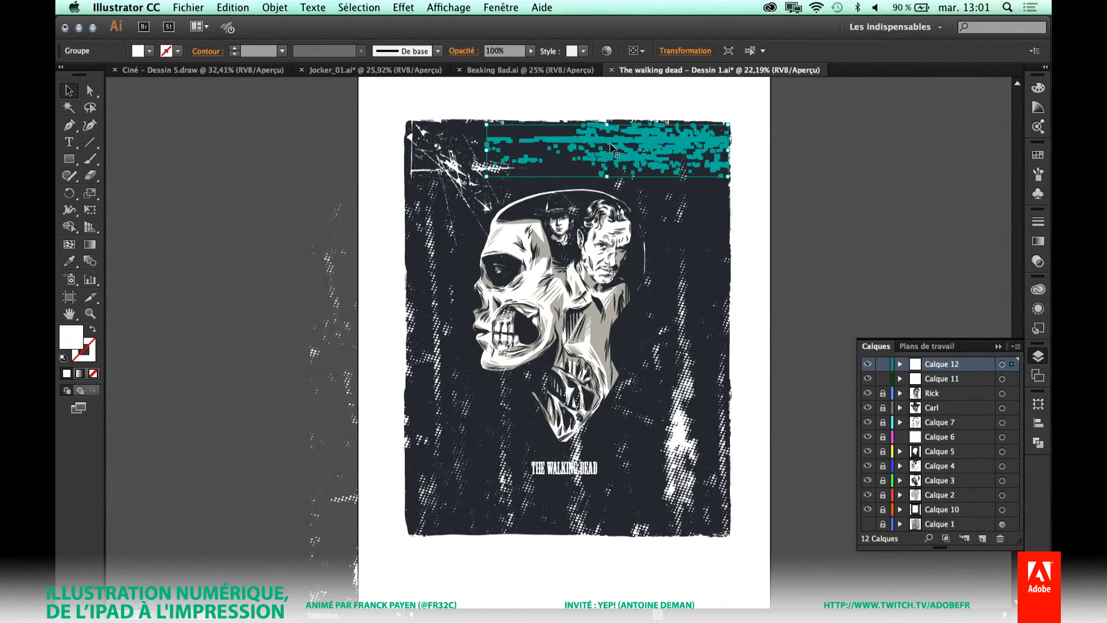
left_click_drag(621, 147, 578, 483)
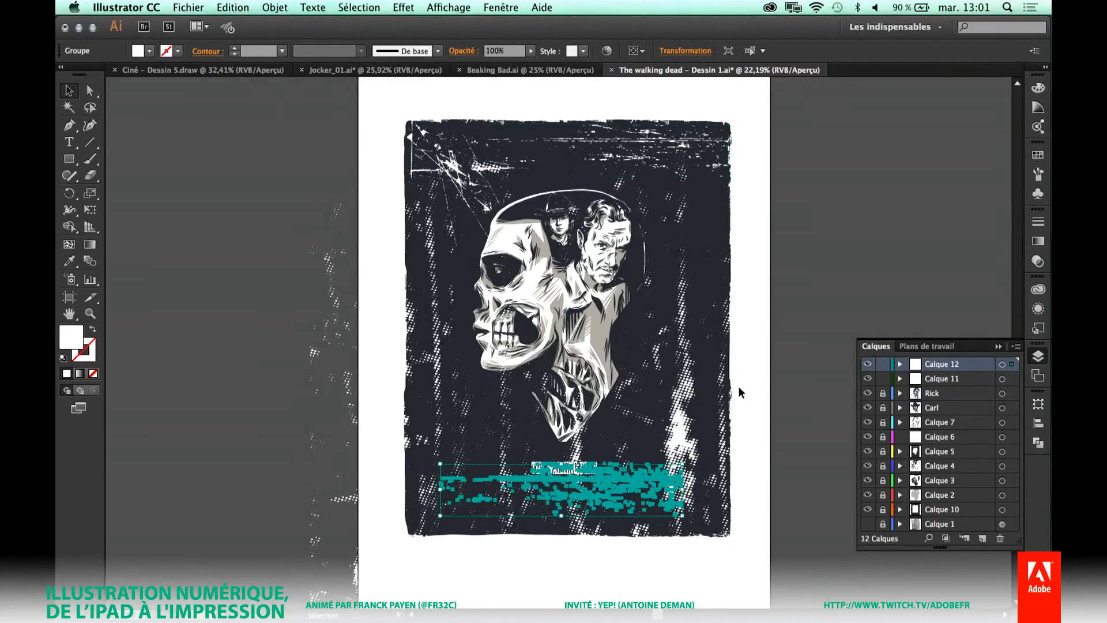
Reflect the copied scratch texture around the title upside down and deselect it.
key("r")
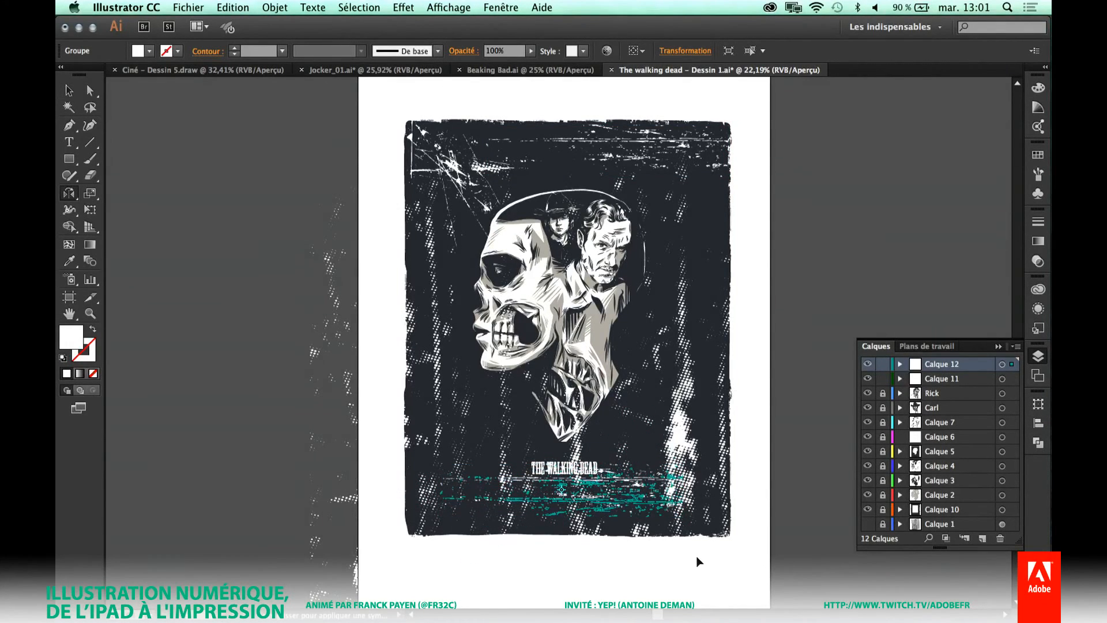
key("o")
key("v")
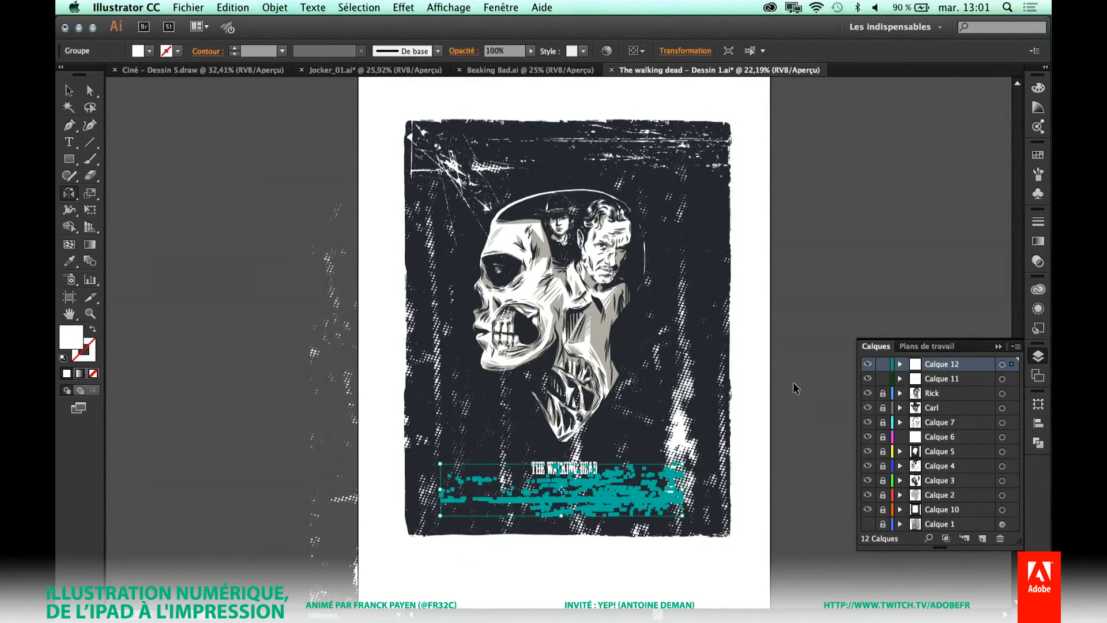
left_click(793, 382)
Examine the textured poster as a whole and its upper edge up close to judge the balance of scratches and halftones.
key("z")
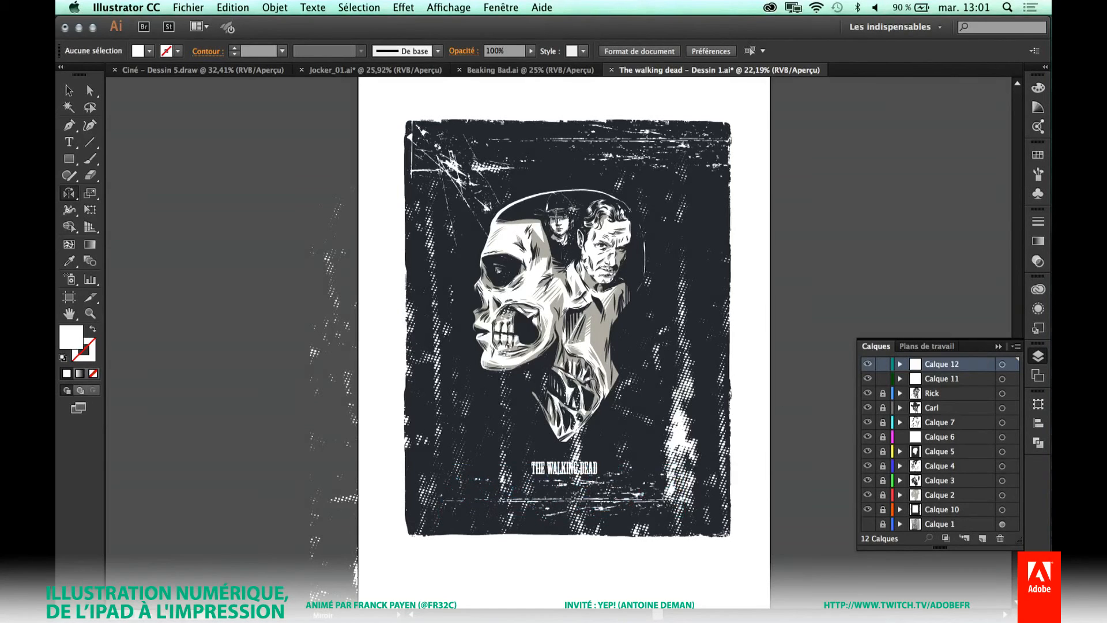
left_click_drag(383, 101, 744, 535)
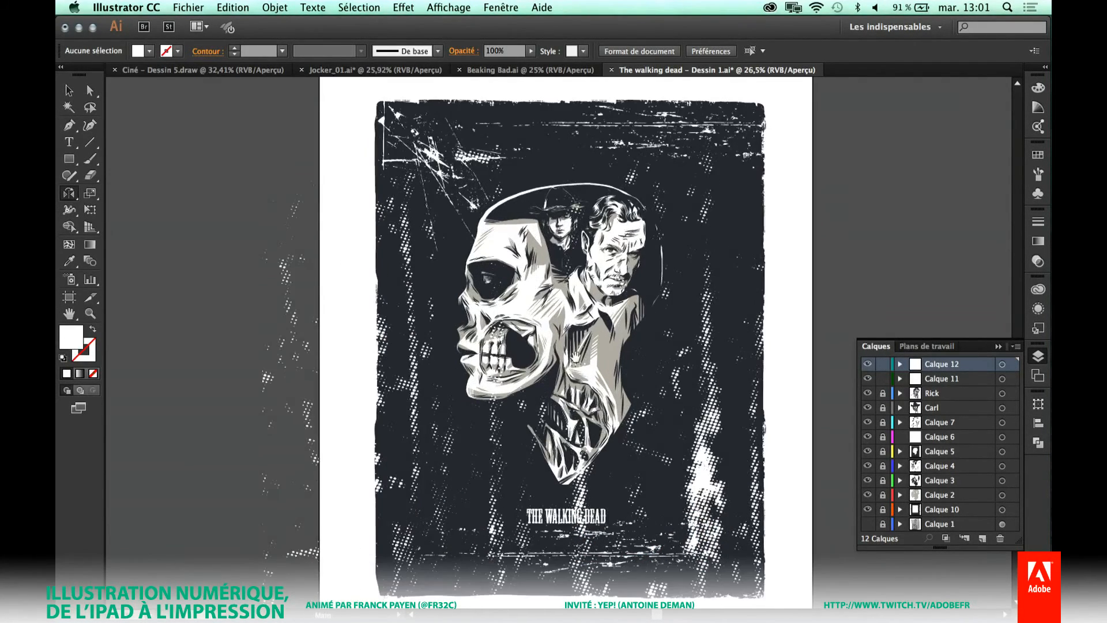
left_click_drag(576, 354, 511, 377)
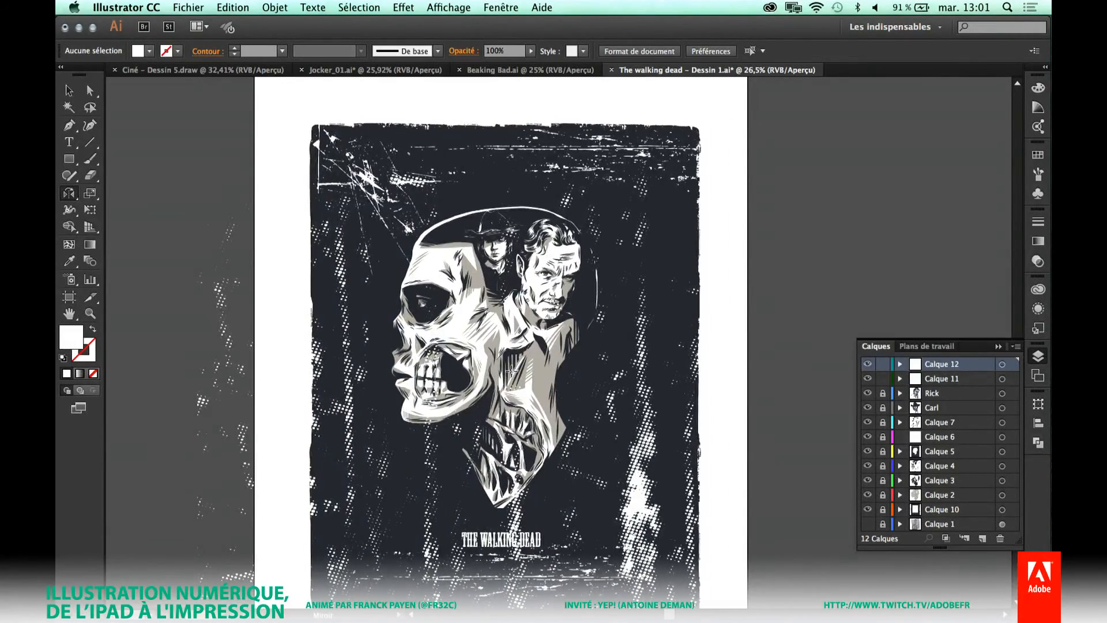
left_click(486, 370)
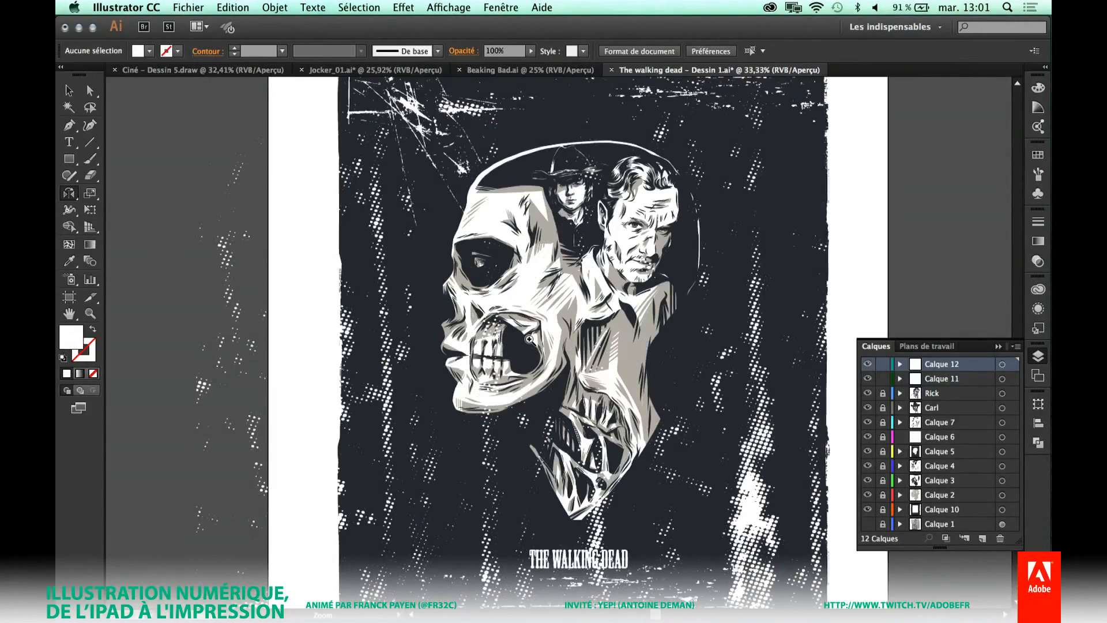
left_click(529, 339)
left_click_drag(656, 124, 592, 354)
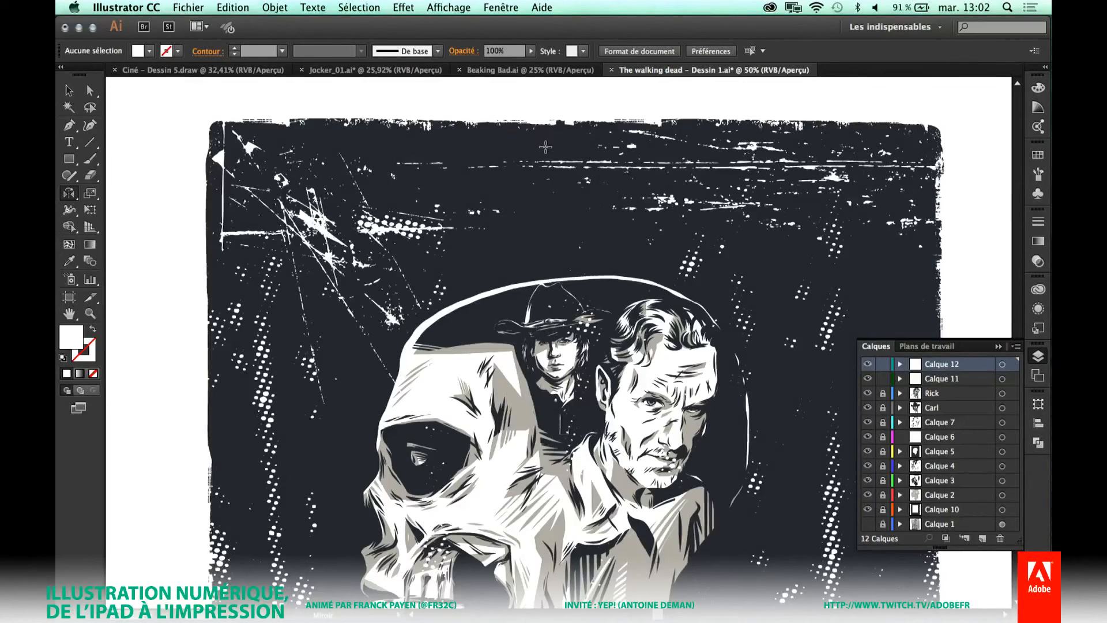
key("super+minus")
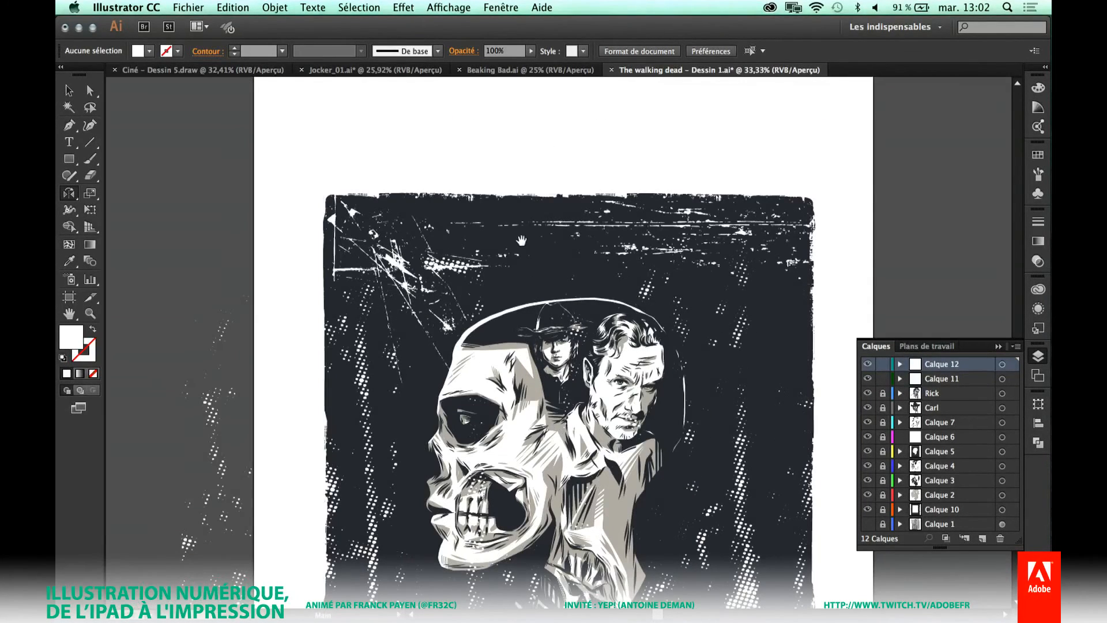
left_click_drag(526, 254, 511, 172)
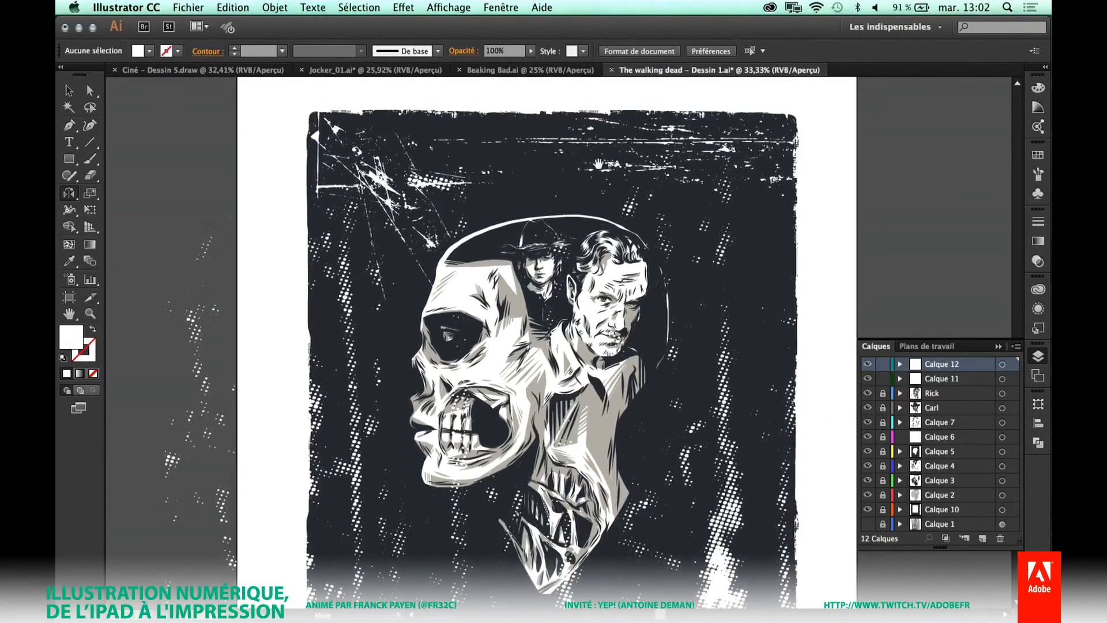
Duplicate the upper scratch texture over the skull and Rick's face and recolor the copy with the poster's dark background color.
key("v")
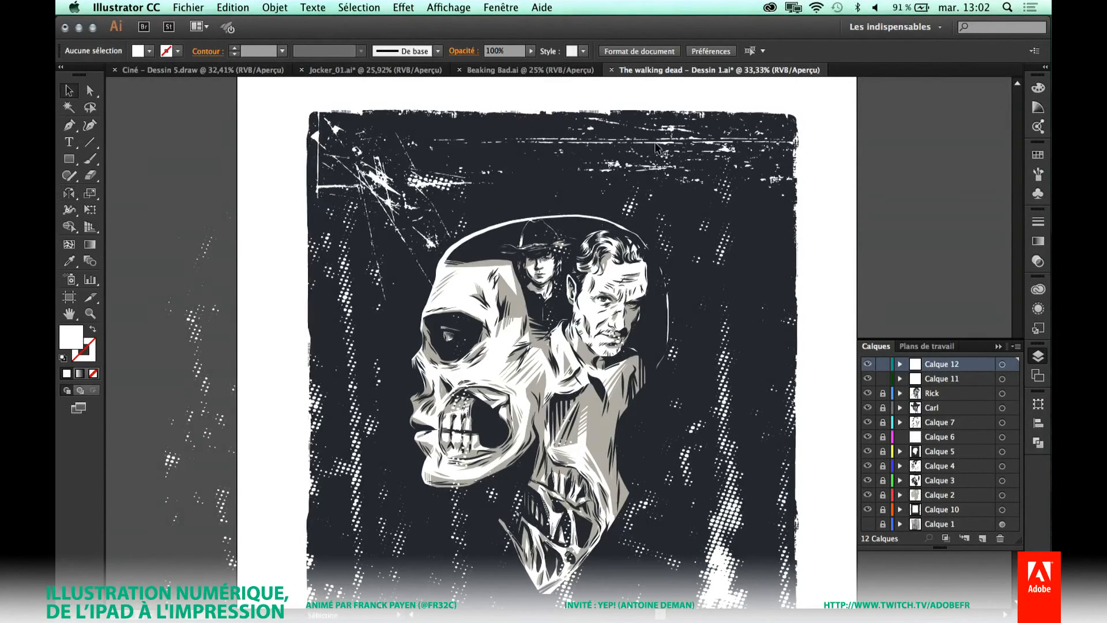
left_click(658, 147)
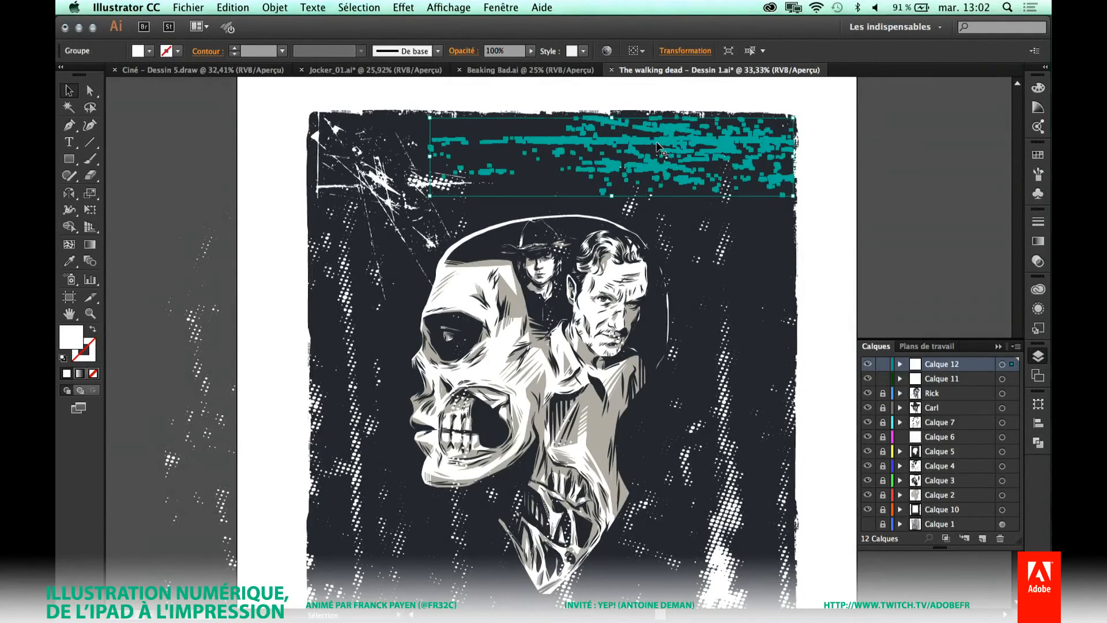
key("a")
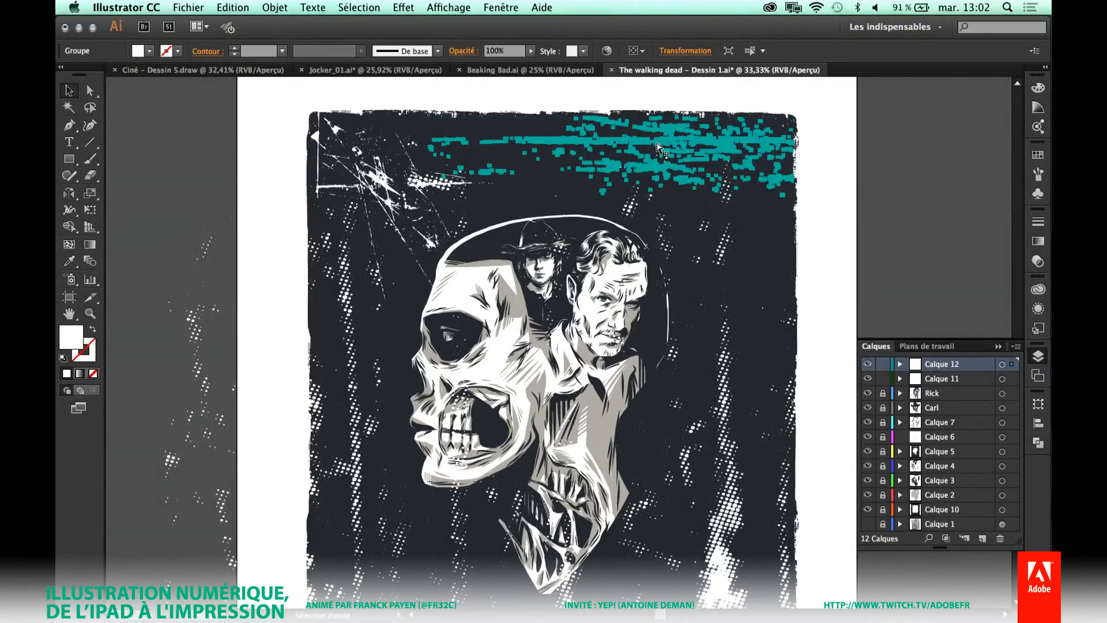
left_click_drag(658, 147, 603, 336)
key("v")
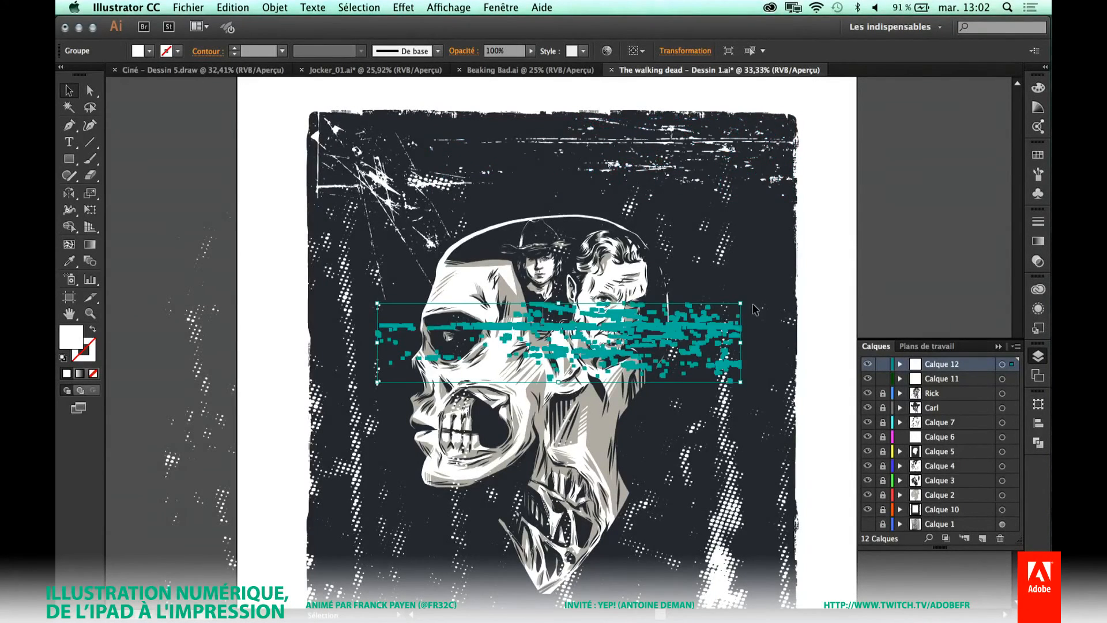
key("i")
left_click(752, 270)
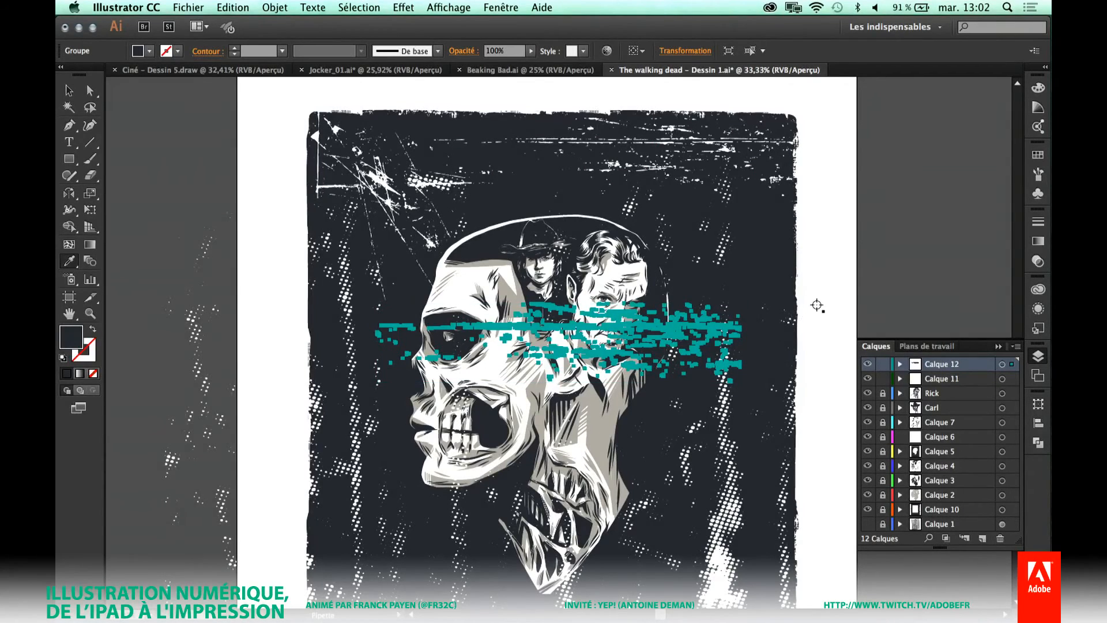
key("v")
left_click(973, 285)
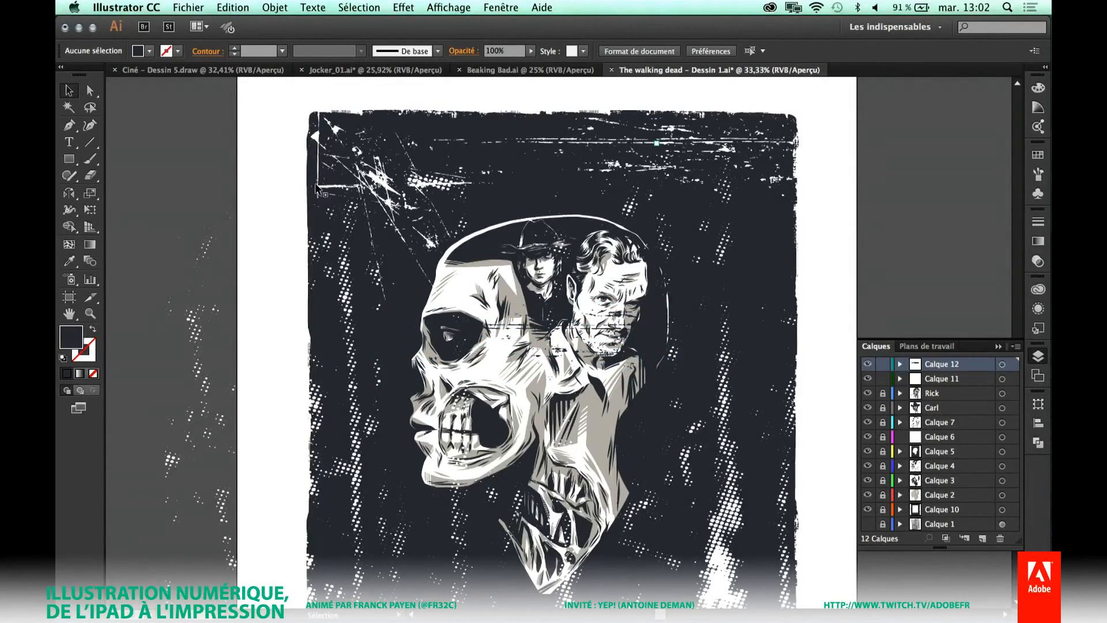
Rotate the dark scratch texture to vertical, shrink it, and move it onto the shirt and the exposed teeth of the neck.
left_click_drag(271, 164, 740, 505)
scroll(758, 436, "down", 5)
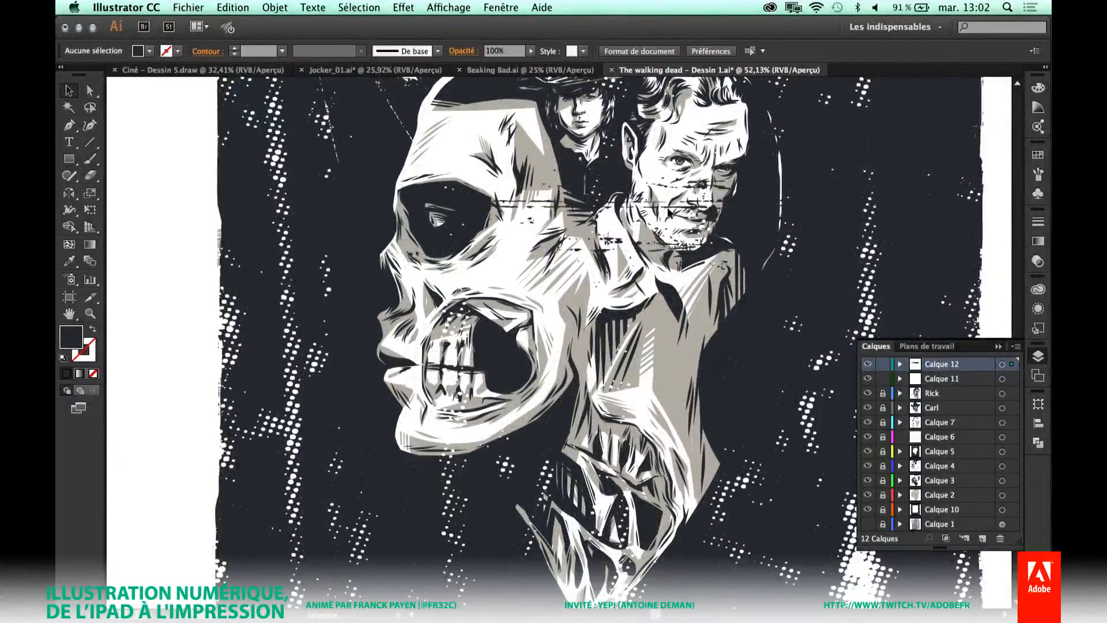
left_click(669, 212)
left_click_drag(895, 166, 611, 229)
left_click_drag(567, 278, 648, 455)
left_click_drag(708, 424, 584, 589)
left_click_drag(597, 510, 688, 509)
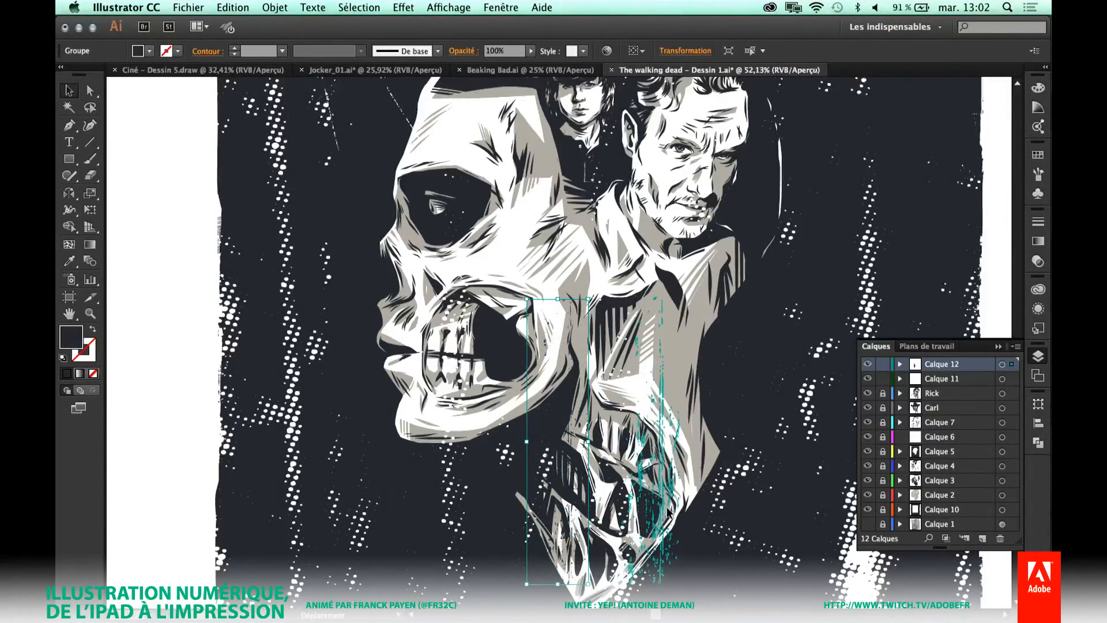
left_click(995, 236)
Nudge the vertical dark scratch texture slightly up and right over the shirt, then deselect it.
left_click_drag(773, 366, 652, 384)
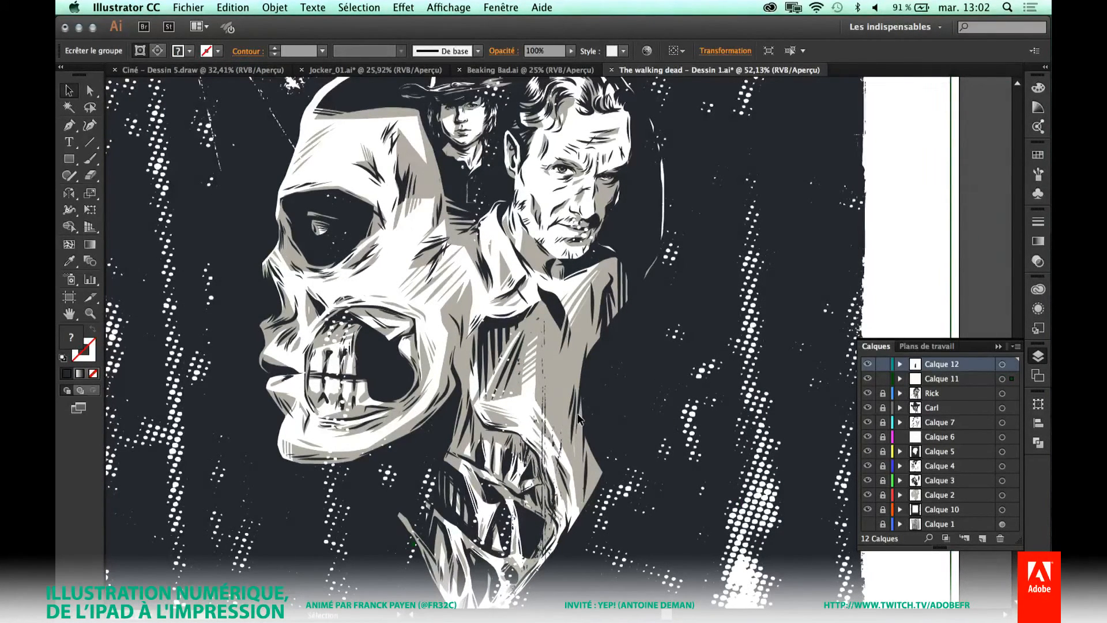
mouse_move(545, 421)
left_mouse_down()
mouse_move(556, 394)
mouse_move(559, 403)
left_mouse_up()
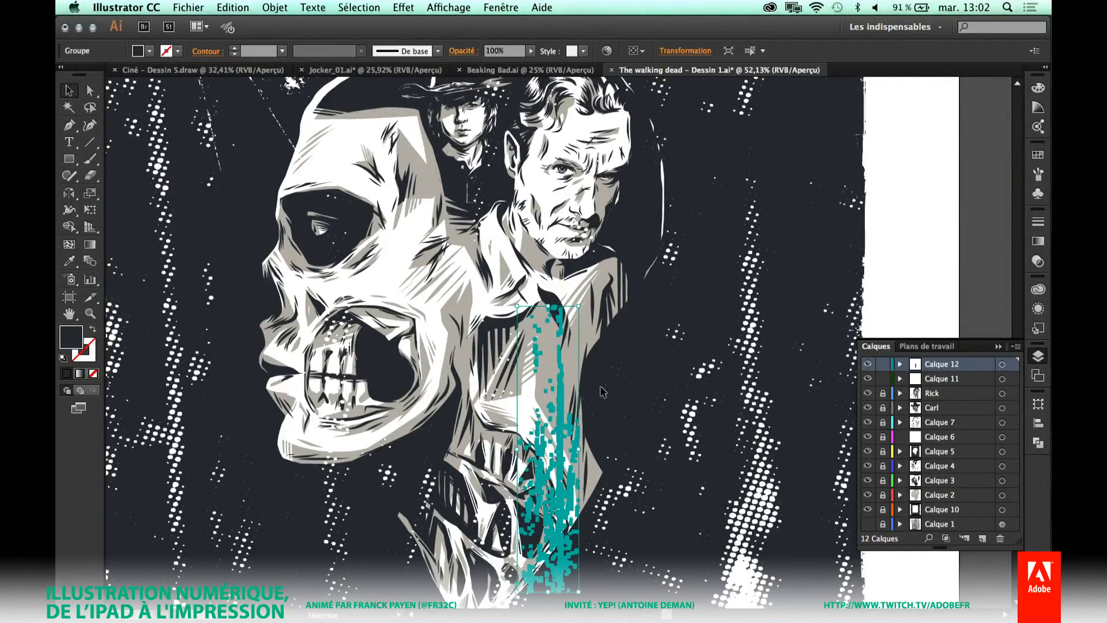
left_click(617, 404)
Duplicate the dark scratch texture onto the skull, shrink it slightly, and place it vertically across the eye socket and teeth.
mouse_move(561, 472)
left_mouse_down()
mouse_move(301, 337)
mouse_move(276, 404)
left_mouse_up()
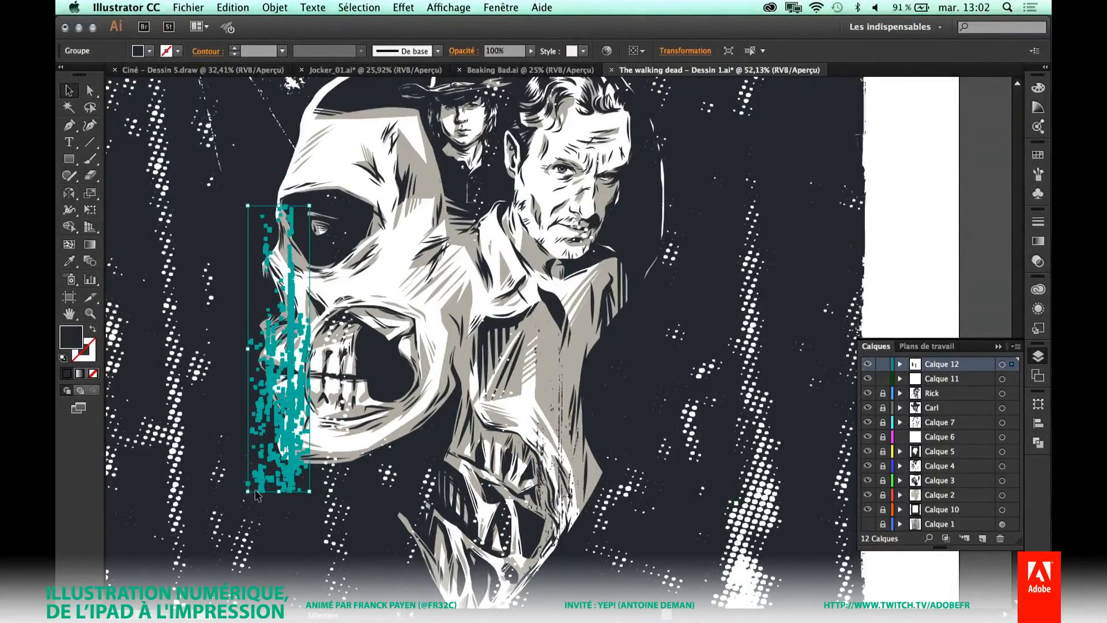
left_click_drag(247, 494, 254, 461)
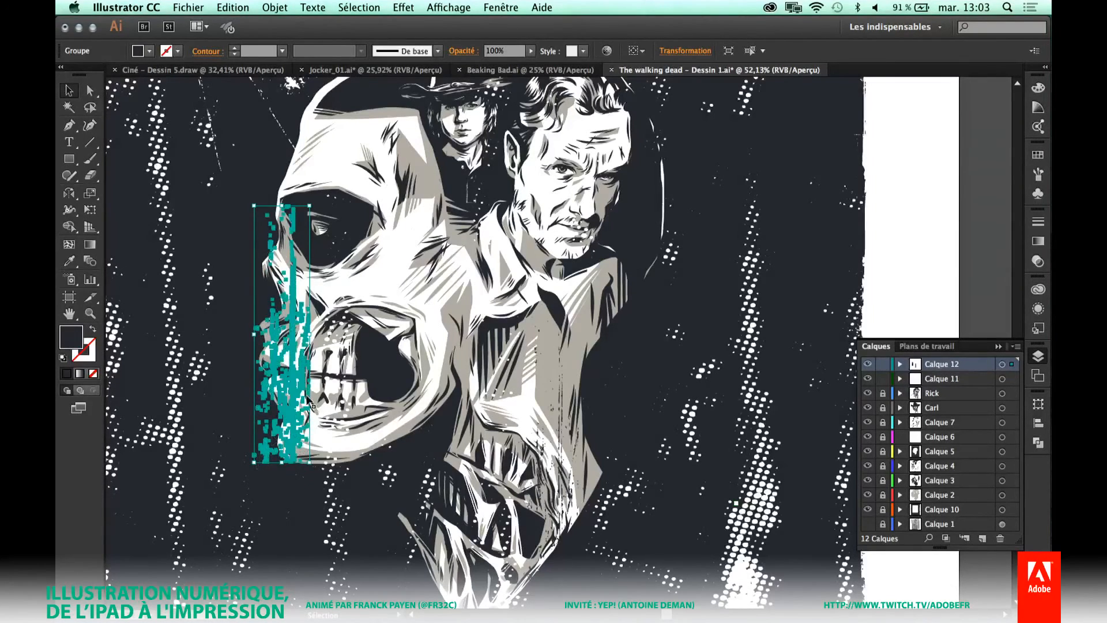
left_click(927, 277)
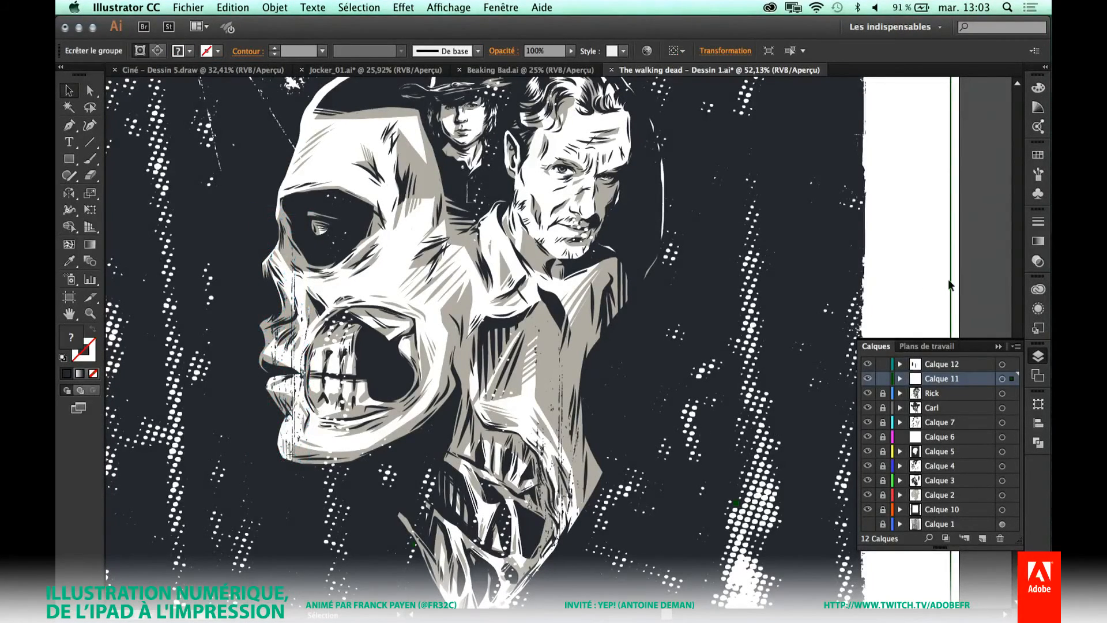
left_click_drag(292, 423, 370, 389)
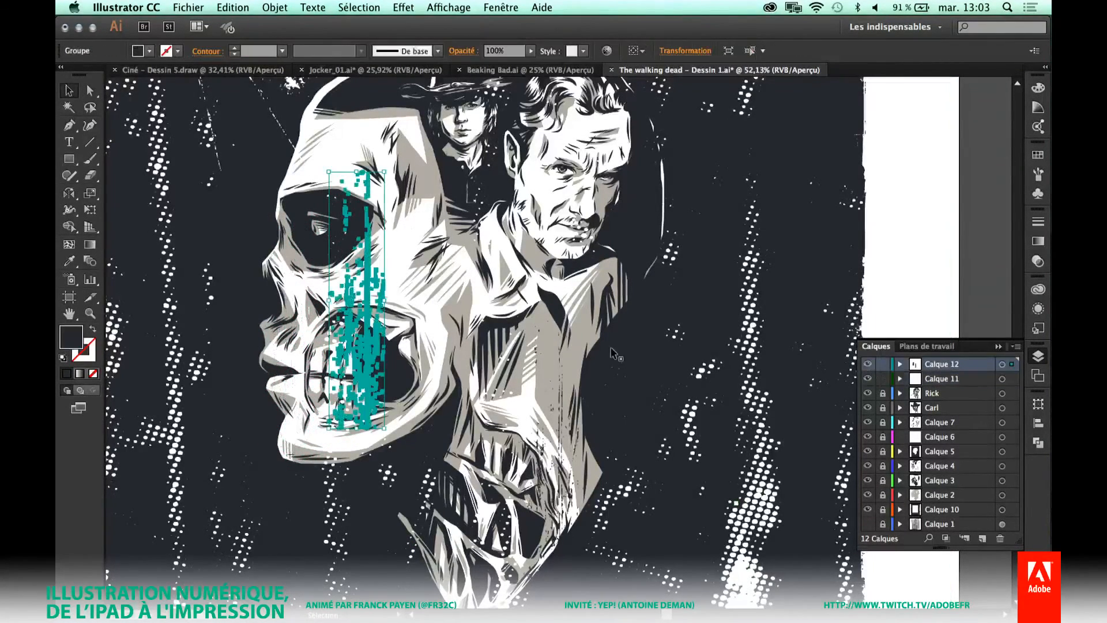
left_click(964, 282)
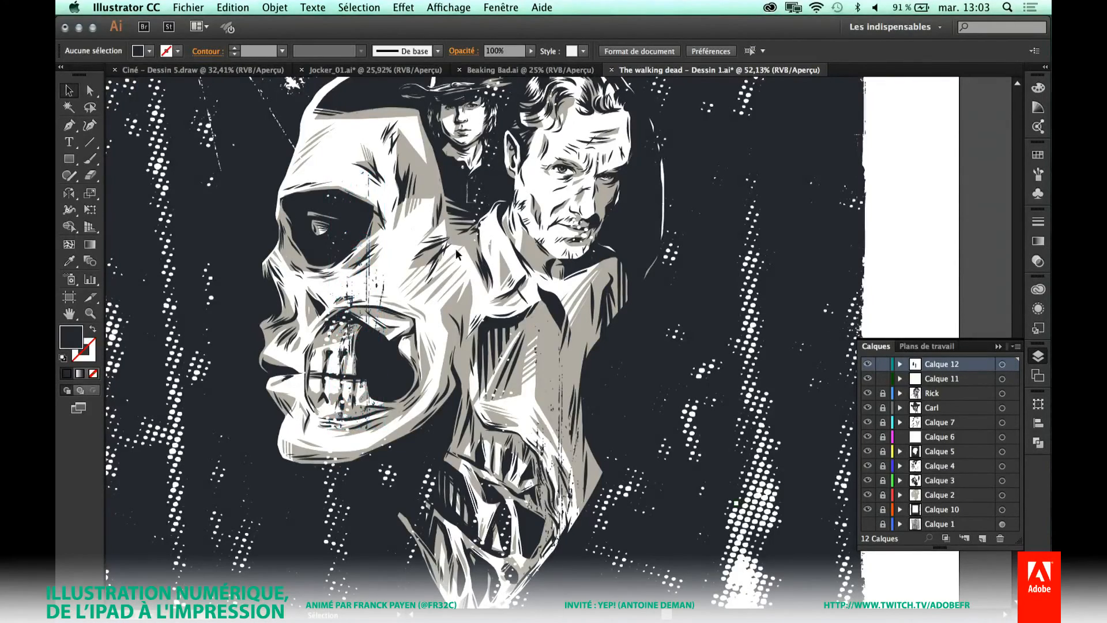
left_click_drag(431, 262, 379, 427)
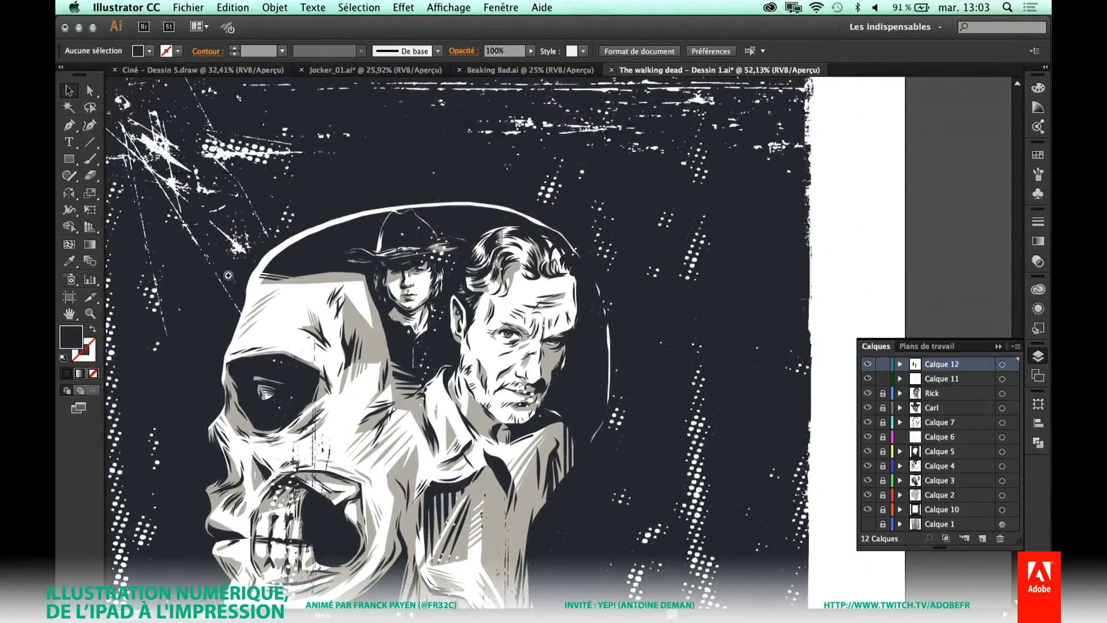
left_click_drag(187, 245, 661, 554)
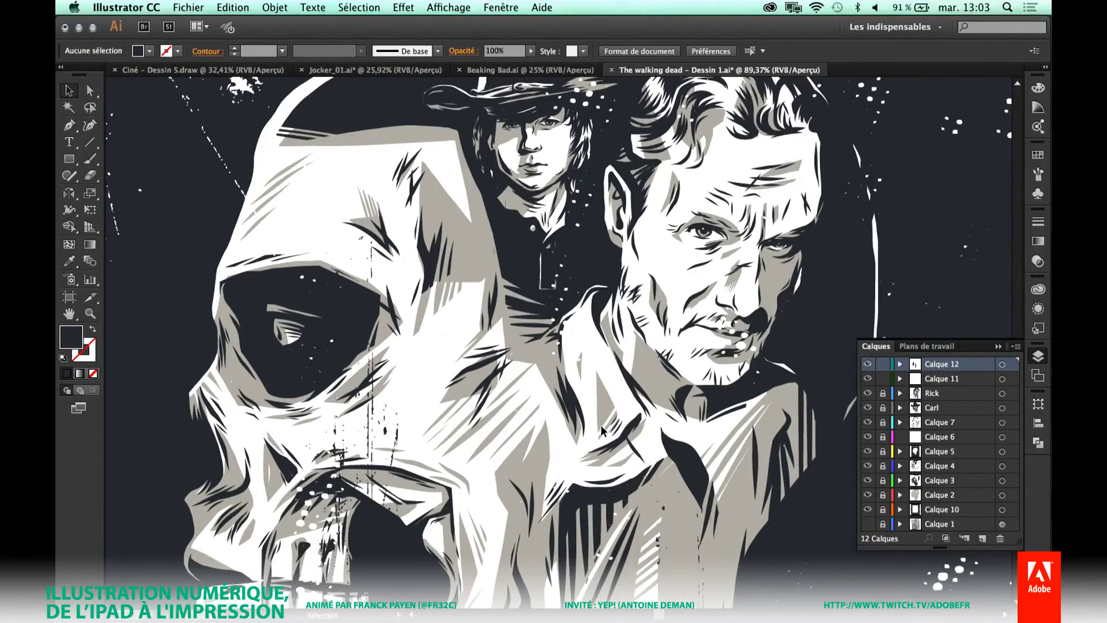
Duplicate the skull's vertical dark scratch texture, place the copy between Carl and the edge of Rick's face, and deselect it.
left_click_drag(374, 435, 318, 515)
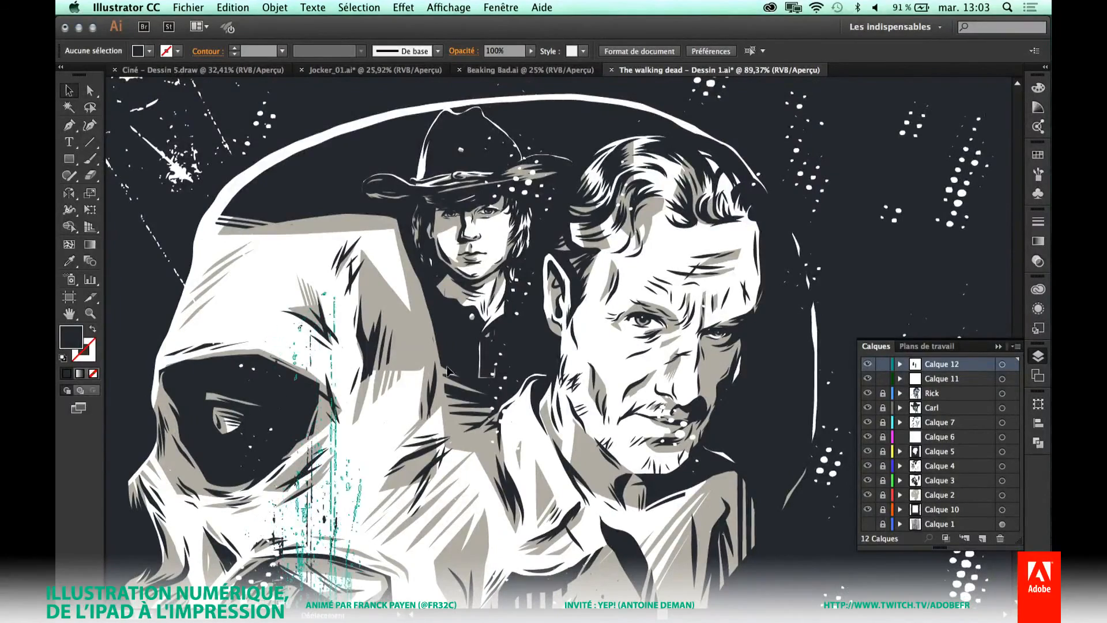
left_click(582, 175)
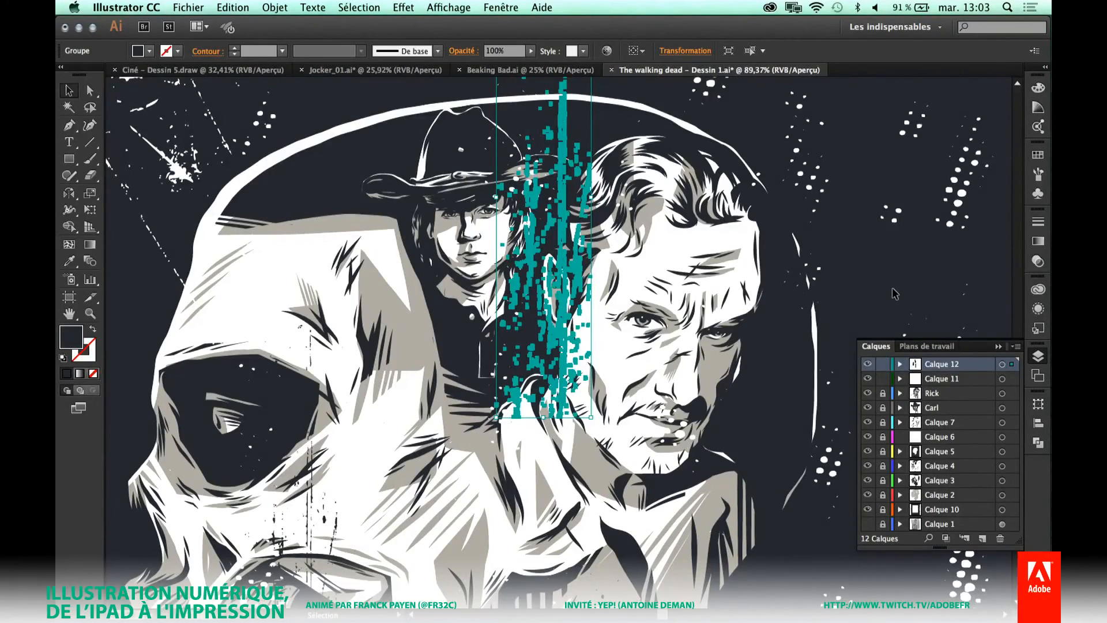
key("a")
key("super+minus")
key("super+minus")
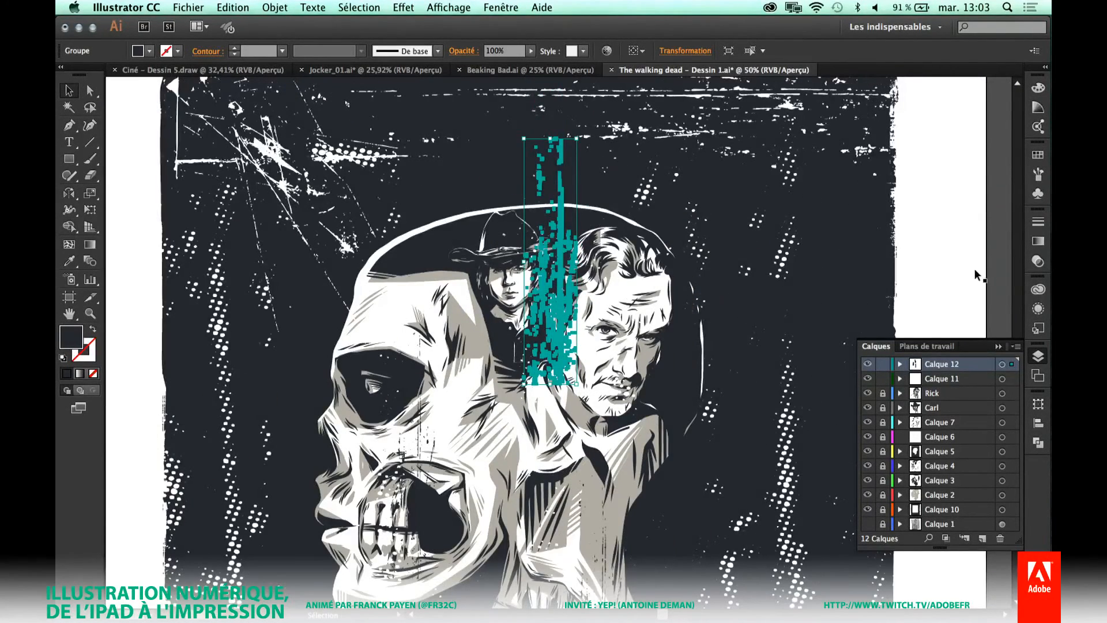
key("Delete")
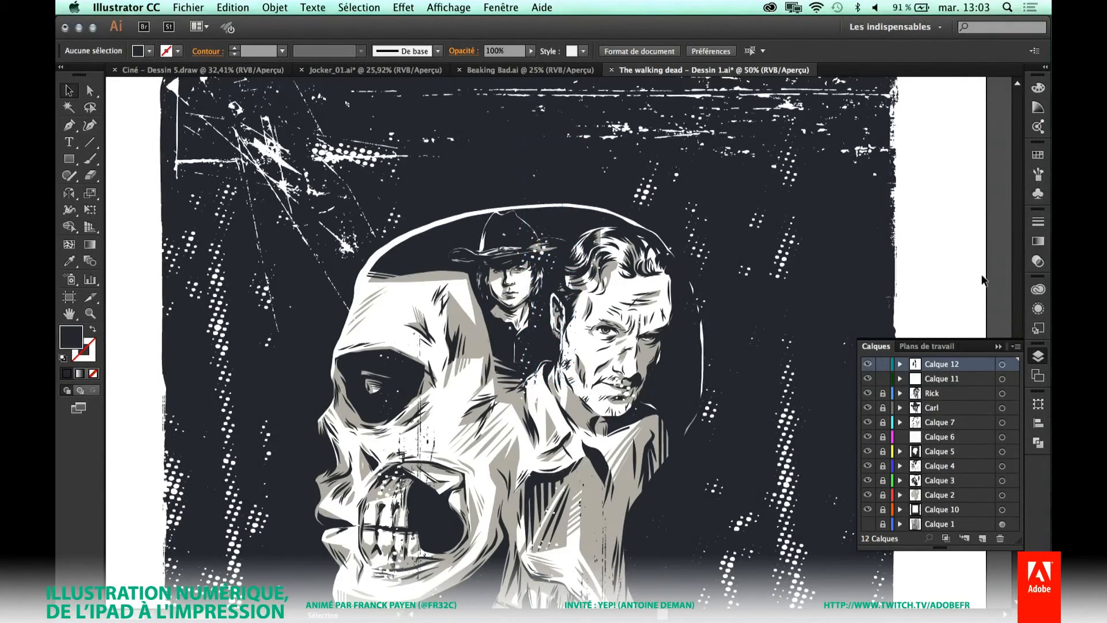
Duplicate the neck's dark scratch texture onto the shadowed strip between the jaw and neck, mirror the copy, and deselect it.
left_click_drag(551, 408, 570, 308)
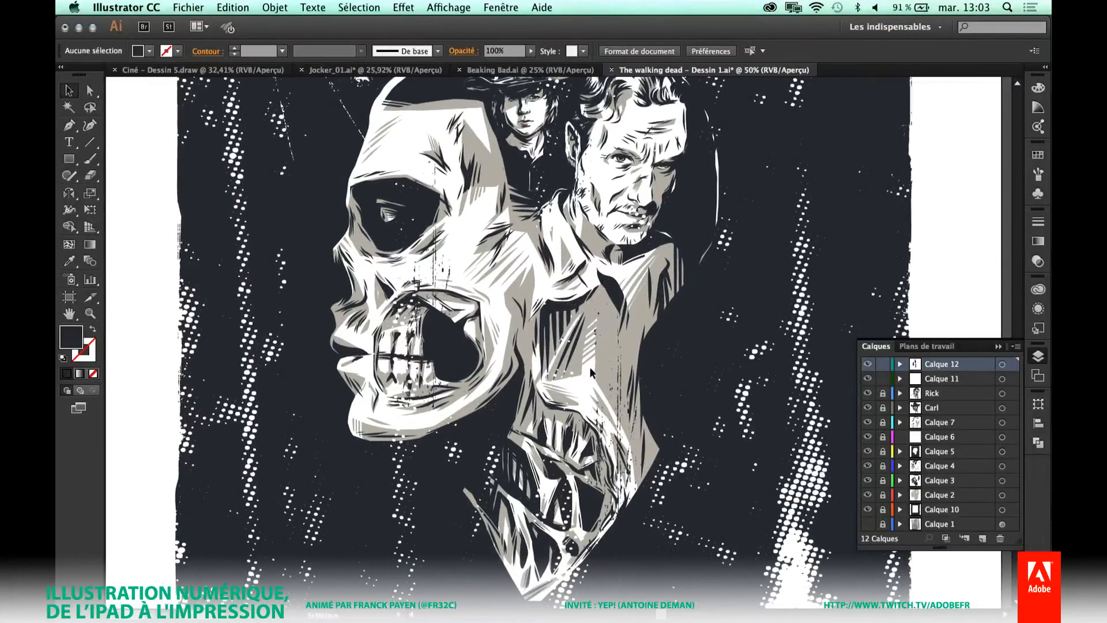
left_click(619, 438)
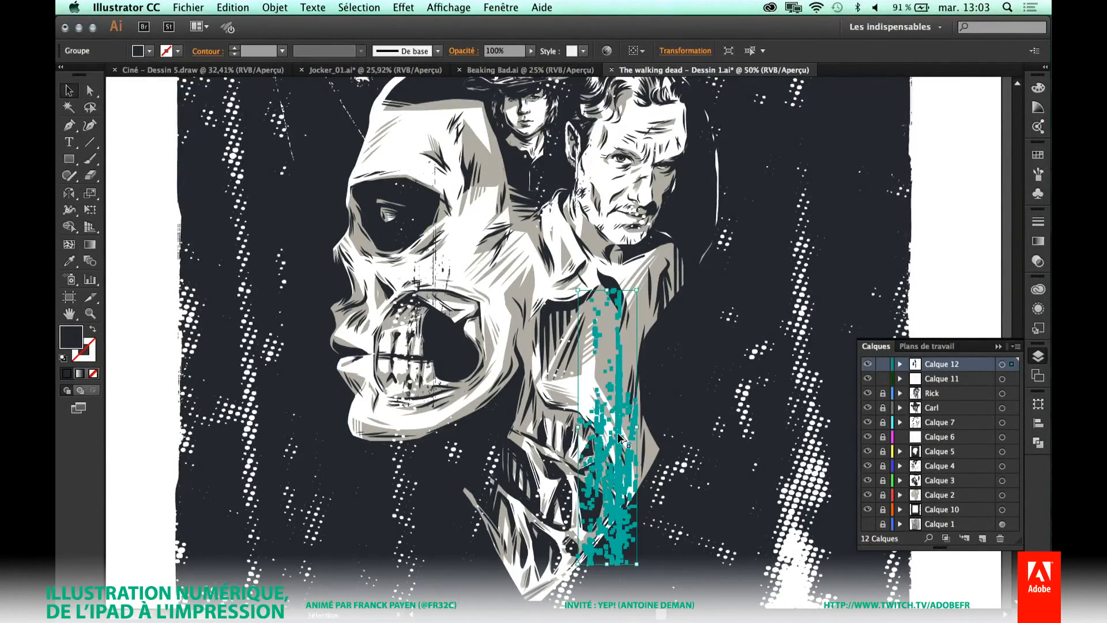
left_click_drag(619, 438, 484, 394)
key("o")
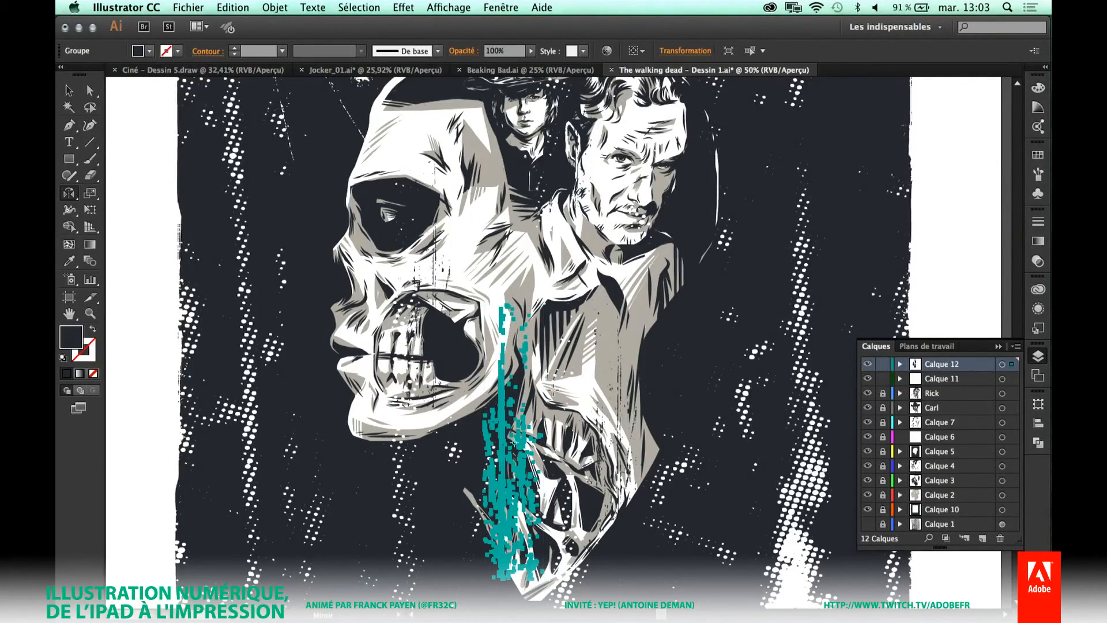
left_click_drag(553, 391, 526, 411)
key("v")
left_click(875, 323)
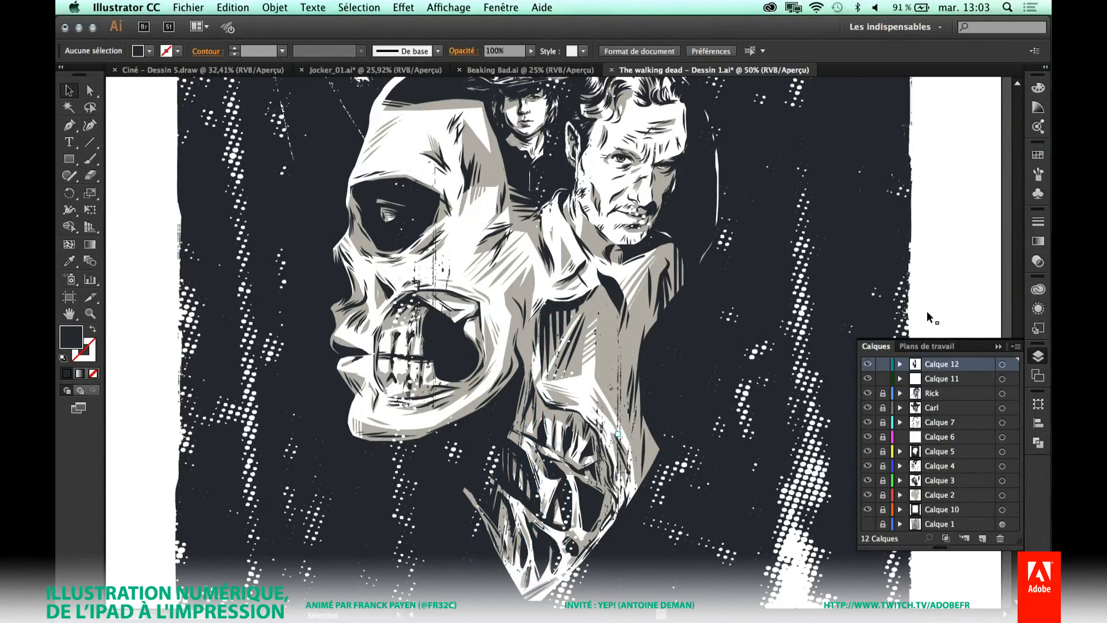
Select the THE WALKING DEAD title and show its detailed character settings away from the artwork.
left_click_drag(519, 345, 507, 418)
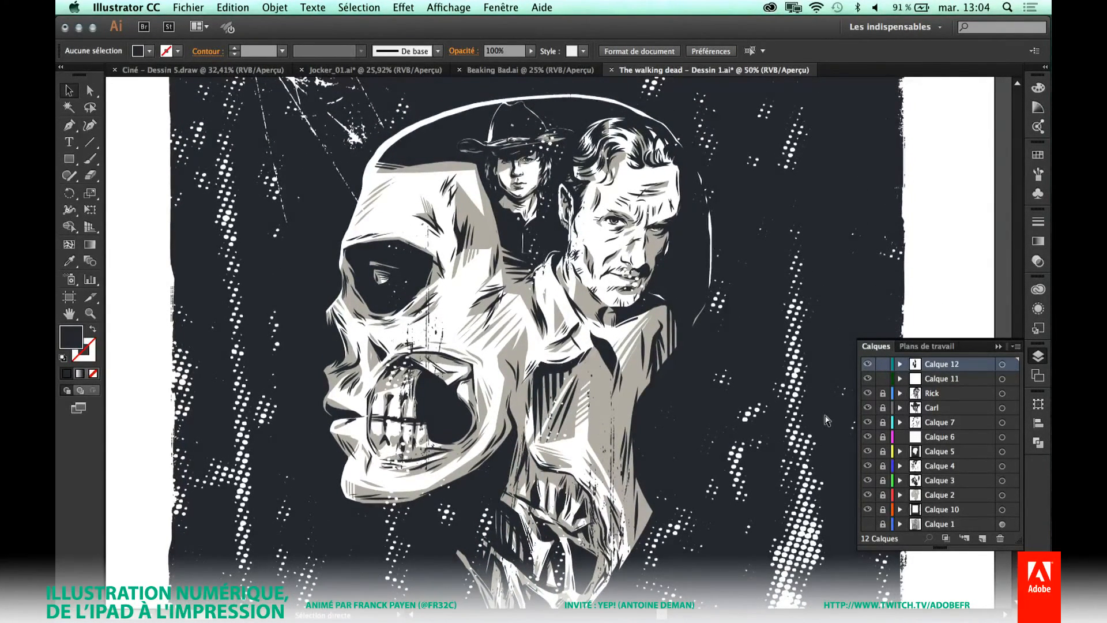
key("super+minus")
key("super+minus")
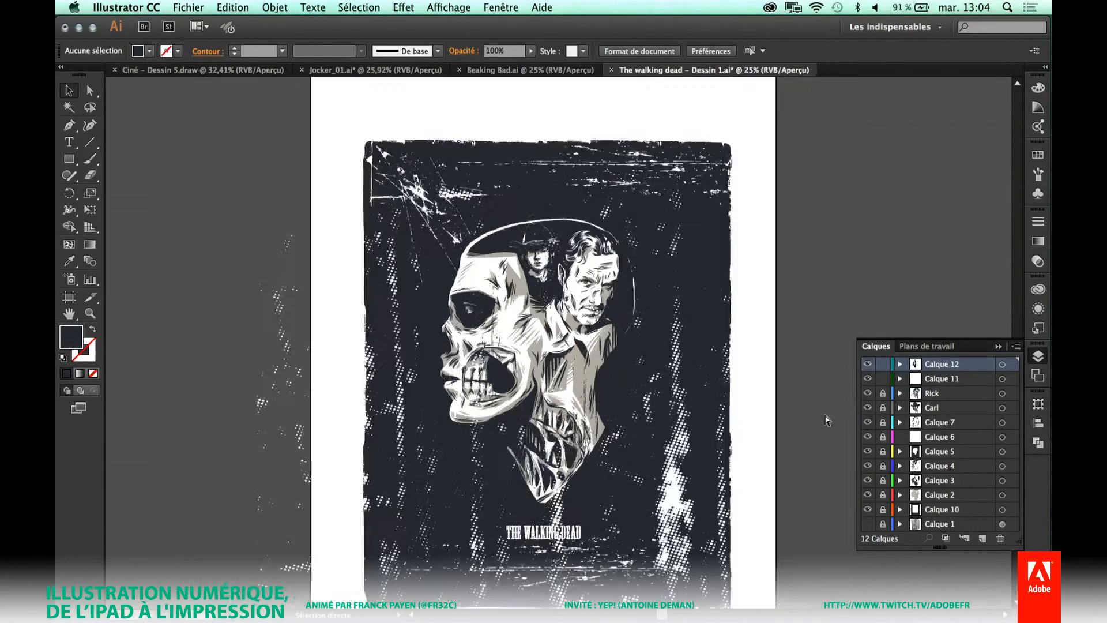
left_click_drag(644, 425, 627, 369)
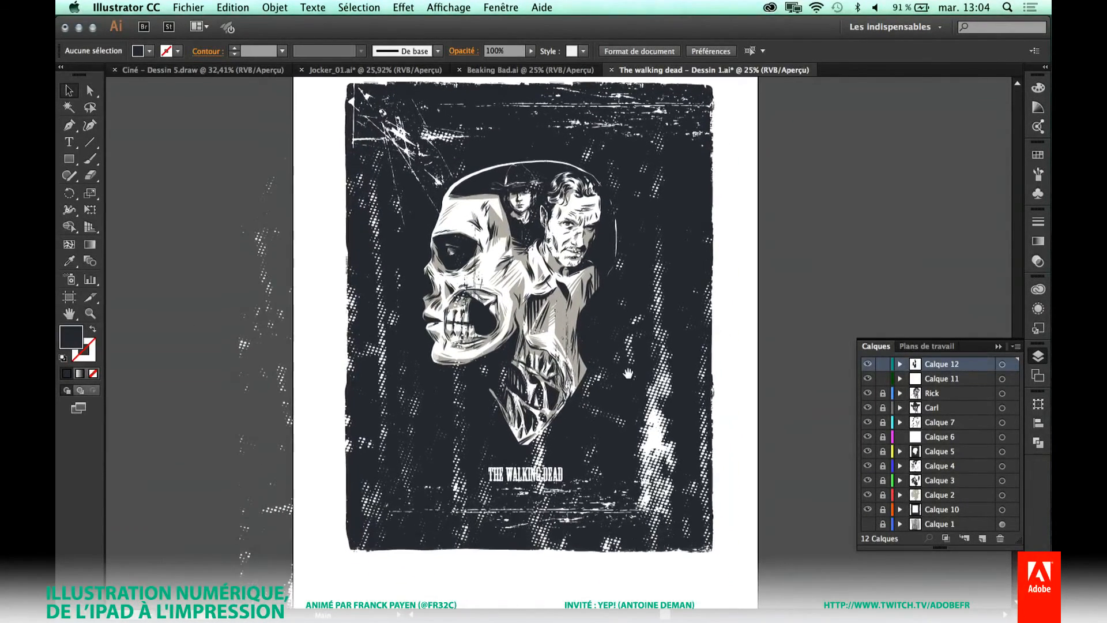
left_click_drag(603, 447, 714, 545)
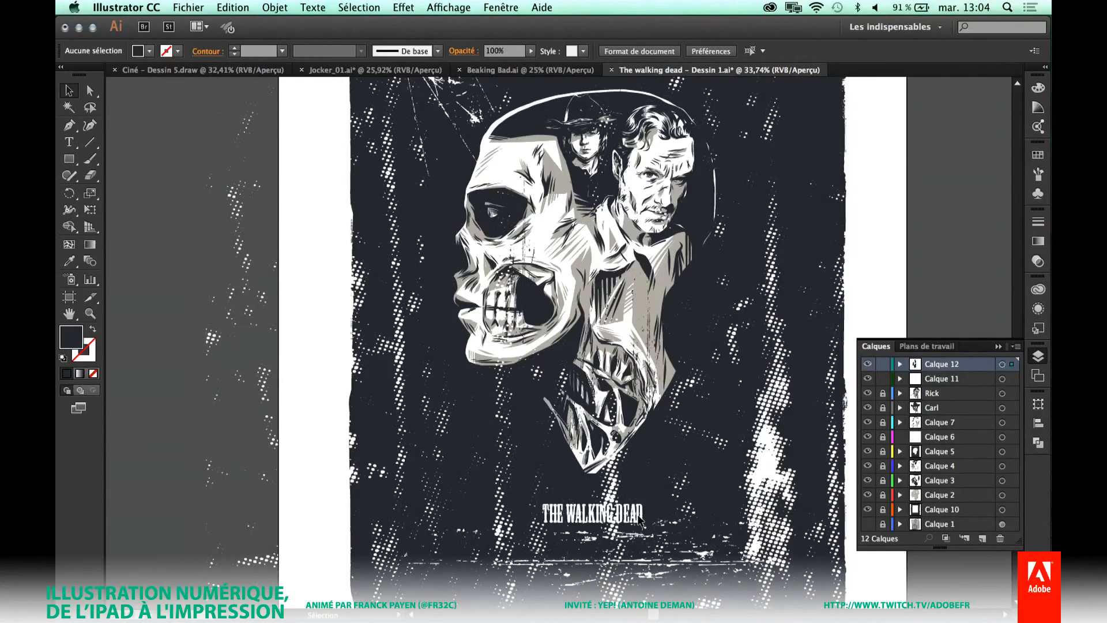
left_click(638, 516)
left_click(637, 513)
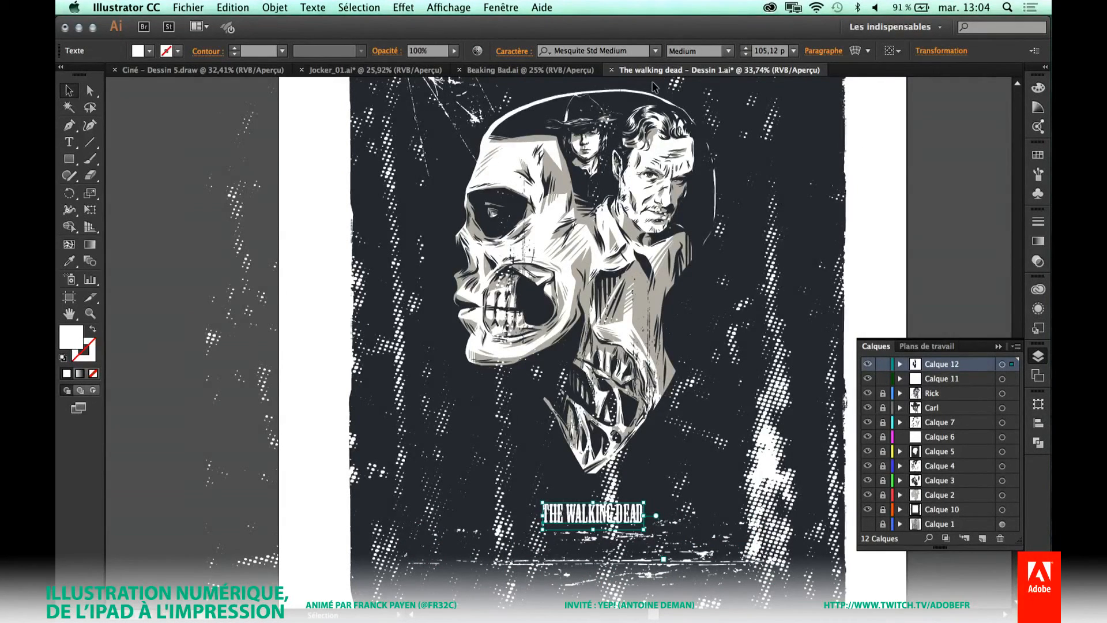
key("super+t")
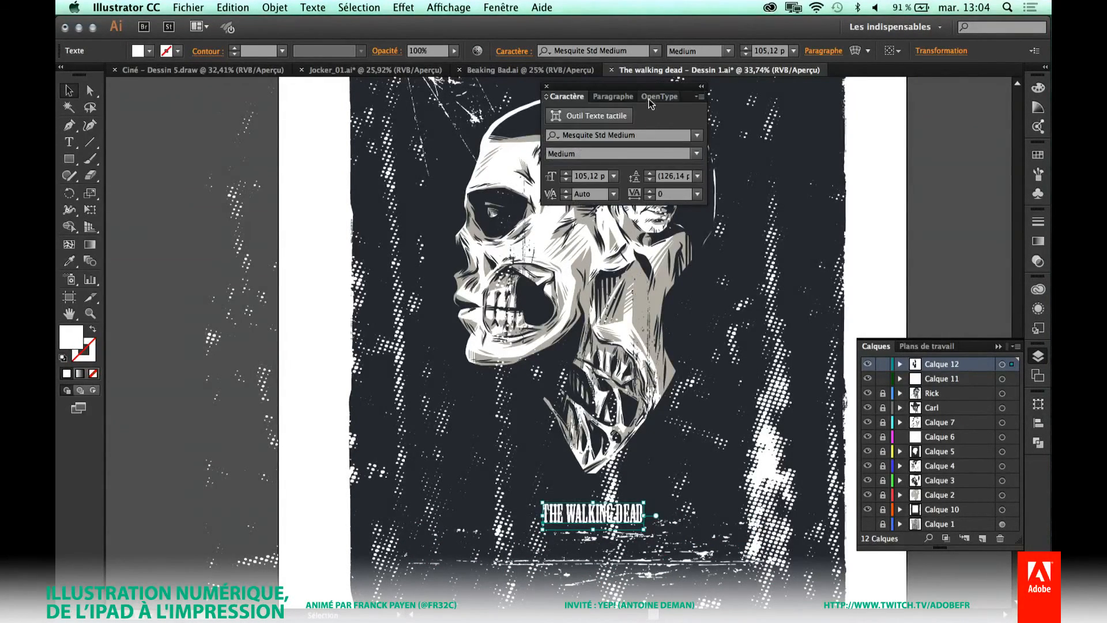
left_click_drag(560, 90, 833, 114)
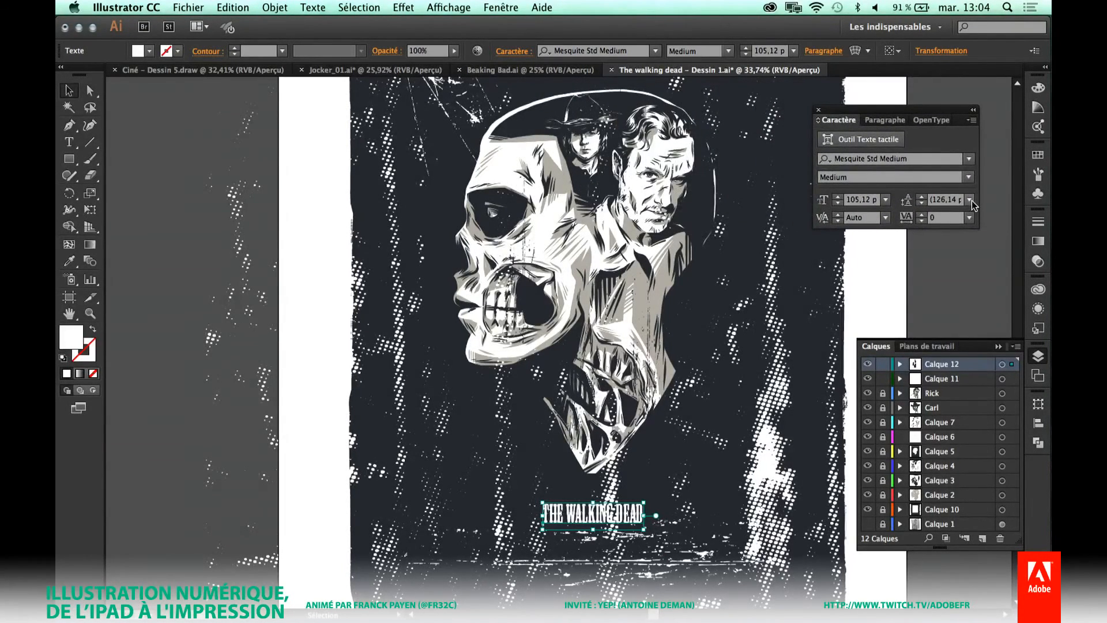
Set the title's leading to 132 pt and its tracking to 50, and move it slightly up and left under the illustration.
left_click(921, 198)
left_click(922, 214)
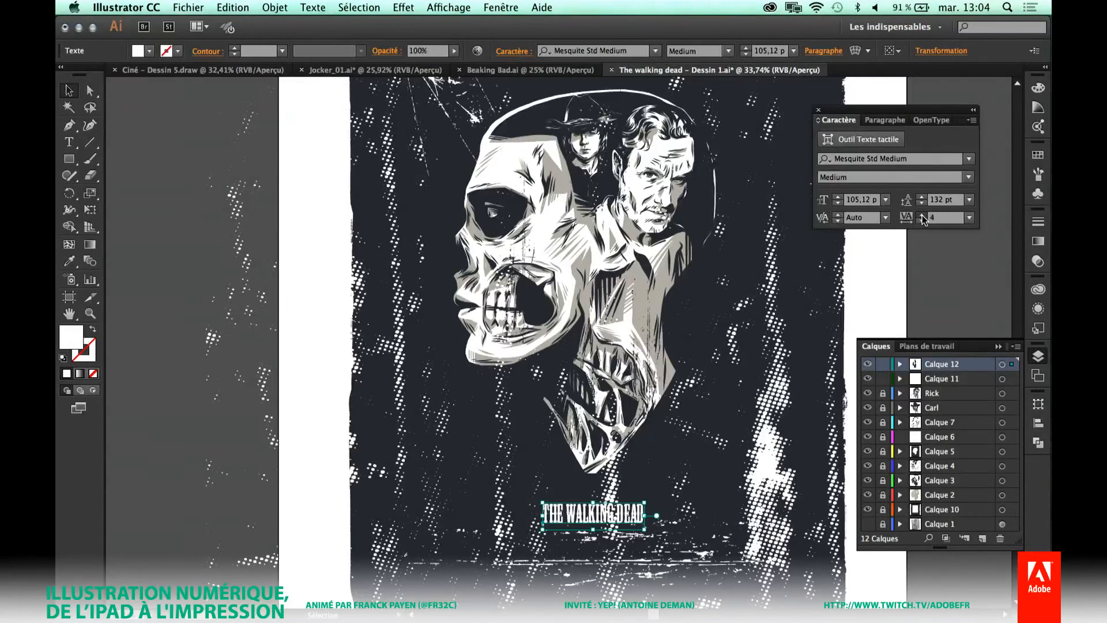
left_click(923, 214)
left_click(922, 214)
left_click(970, 218)
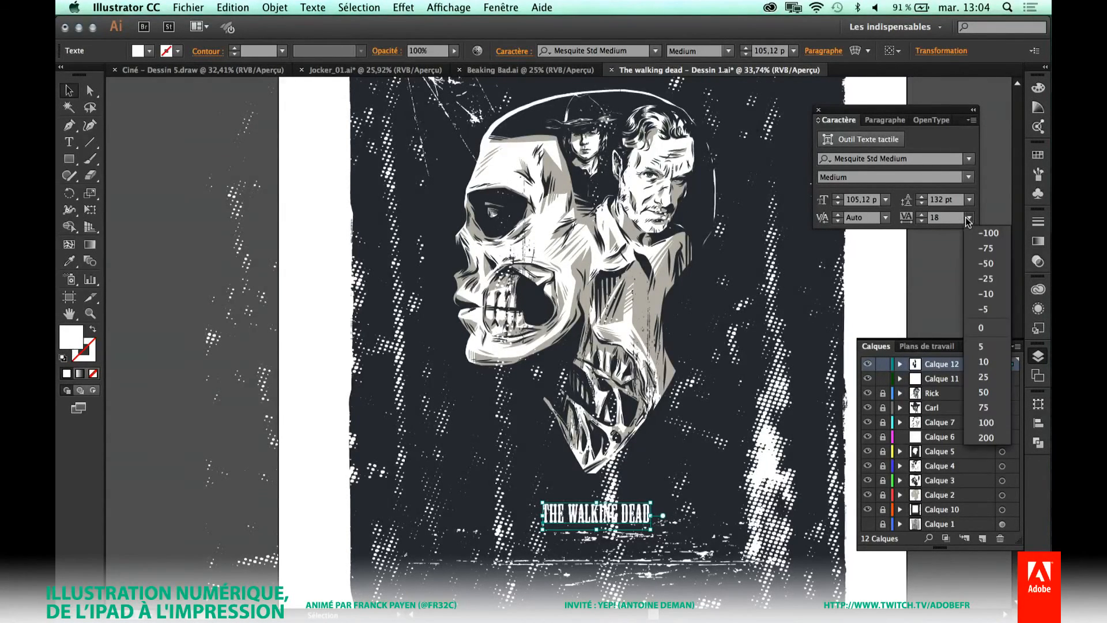
left_click(990, 394)
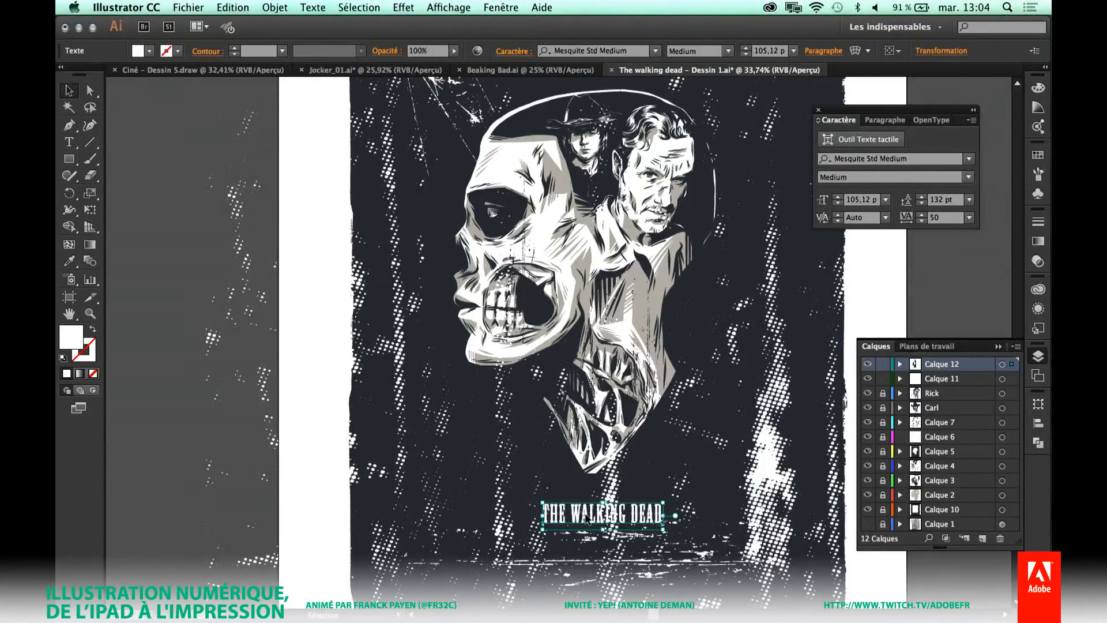
left_click_drag(587, 517, 580, 514)
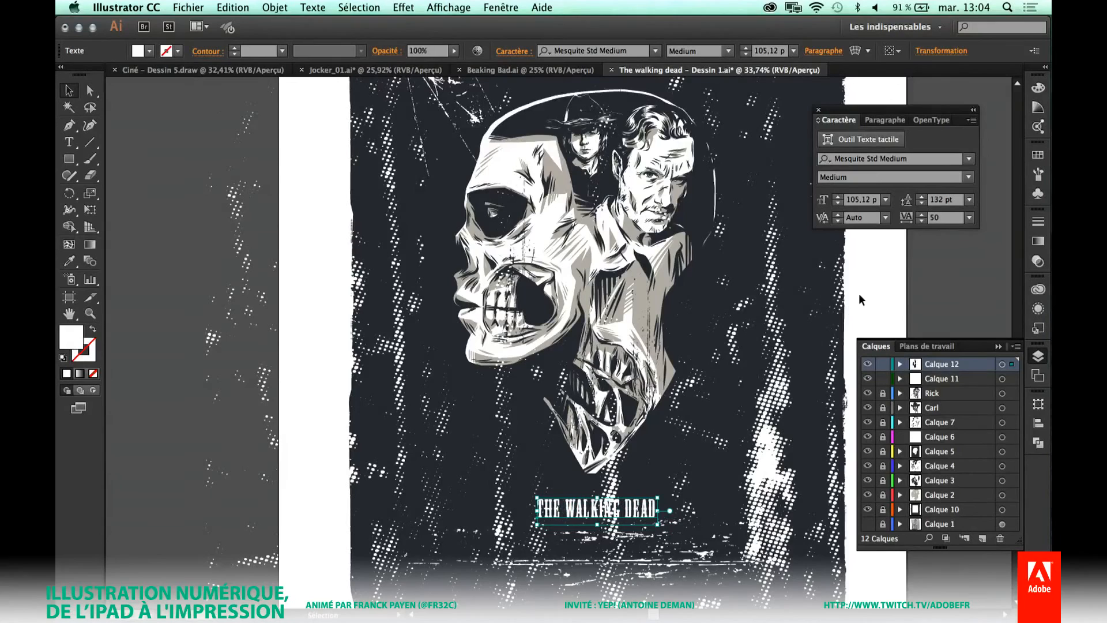
left_click(912, 294)
Examine the poster as a whole and up close, checking the textures on the skull, portraits, neck, background and title.
scroll(765, 428, "right", 3)
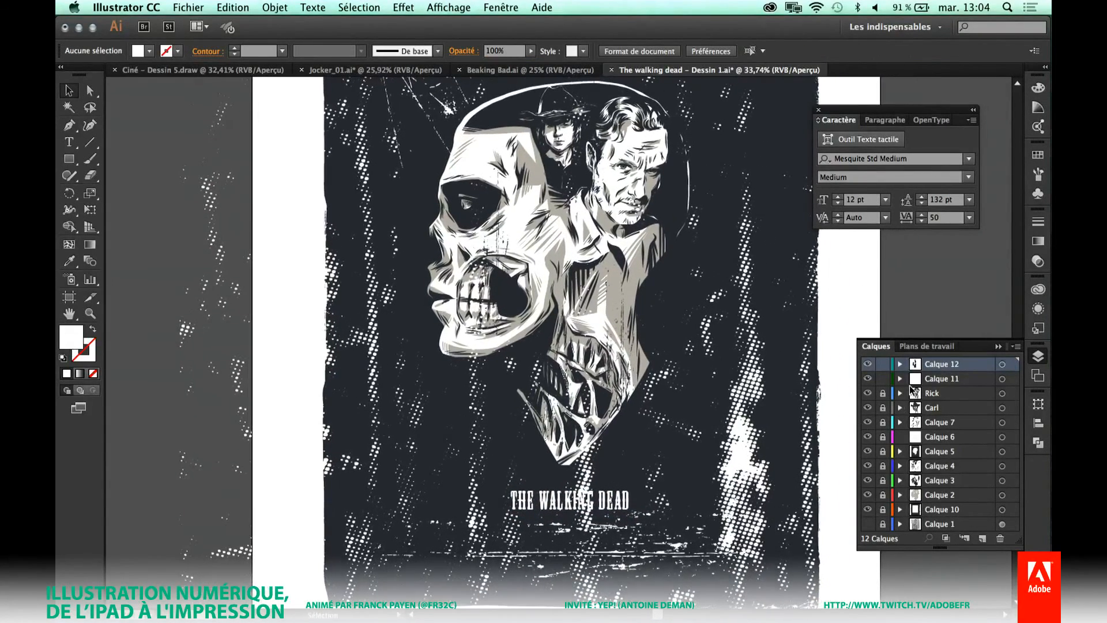
scroll(727, 277, "up", 2)
scroll(727, 277, "right", 1)
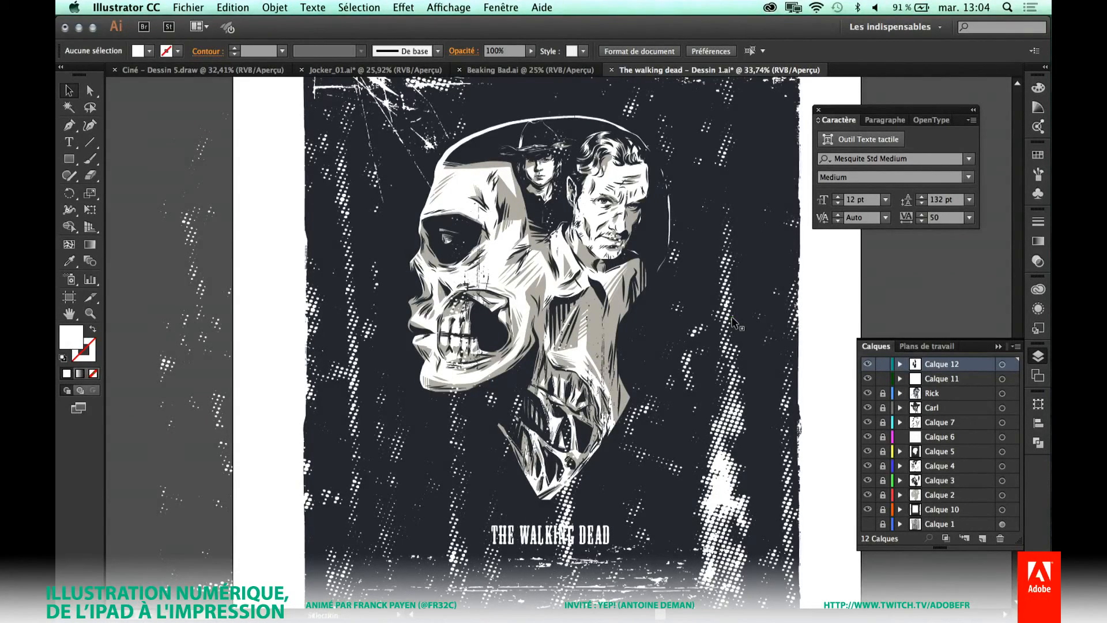
left_click(703, 380)
left_click(703, 380)
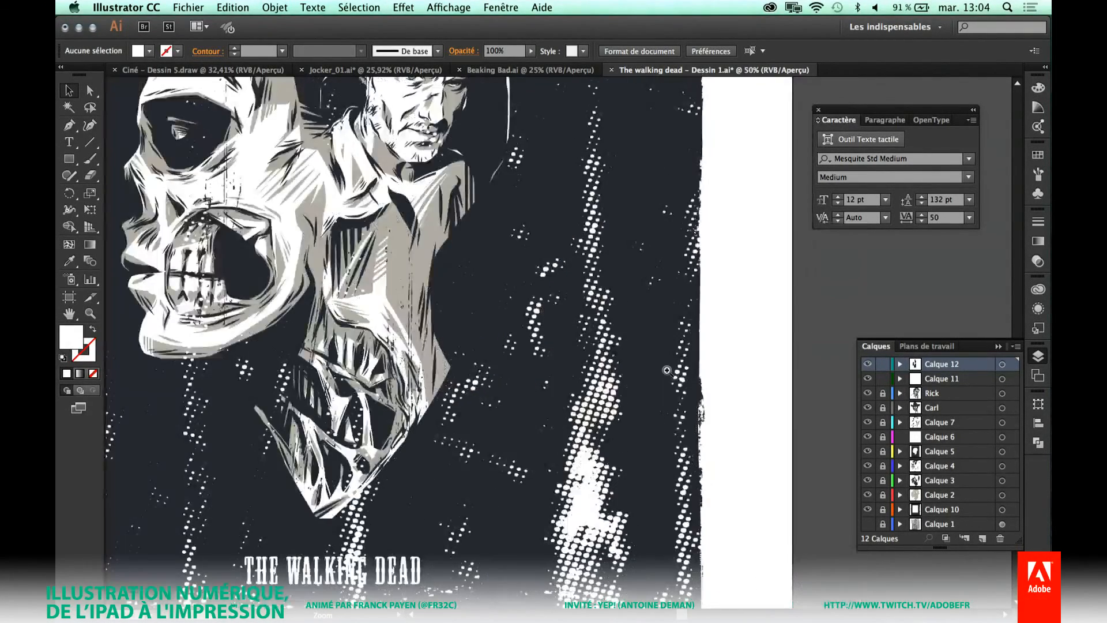
left_click(485, 363)
left_click_drag(437, 357, 554, 443)
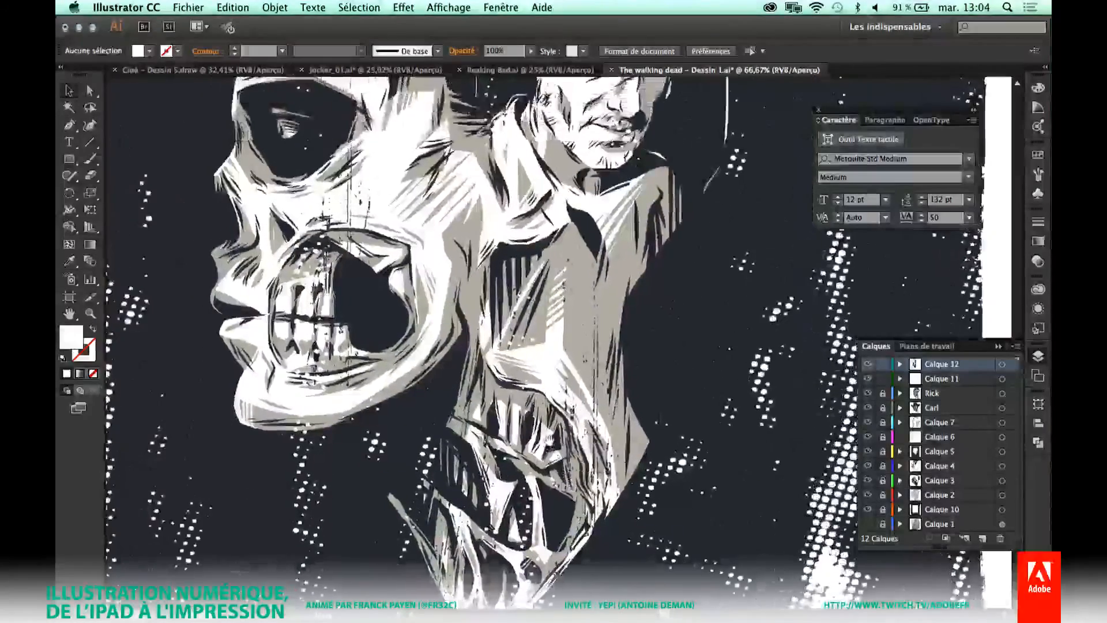
left_click_drag(532, 302, 547, 429)
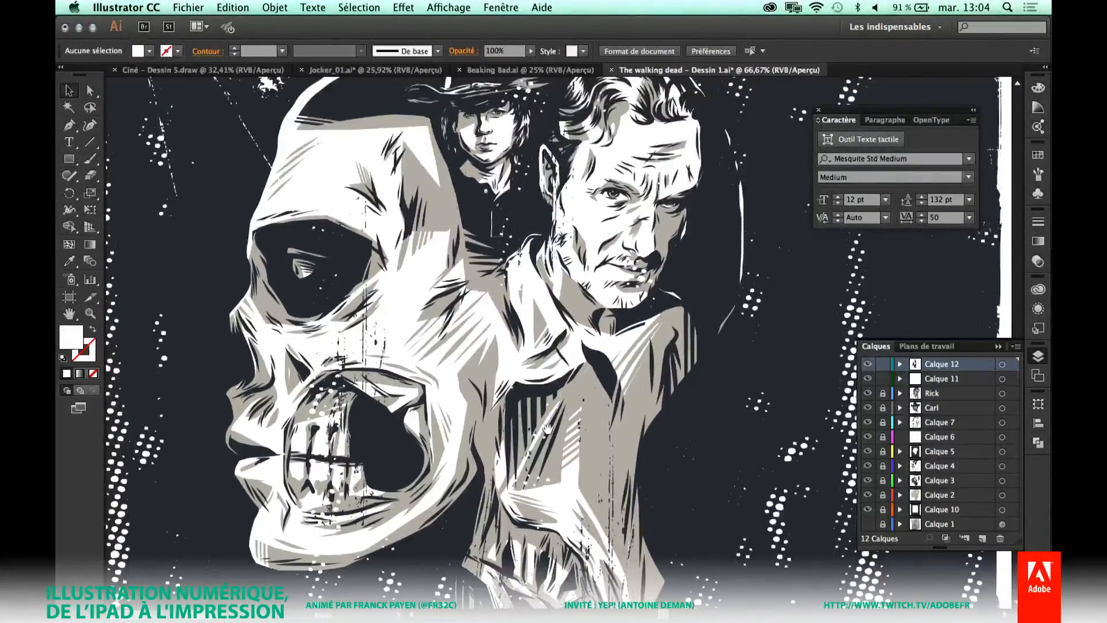
left_click_drag(554, 356, 557, 428)
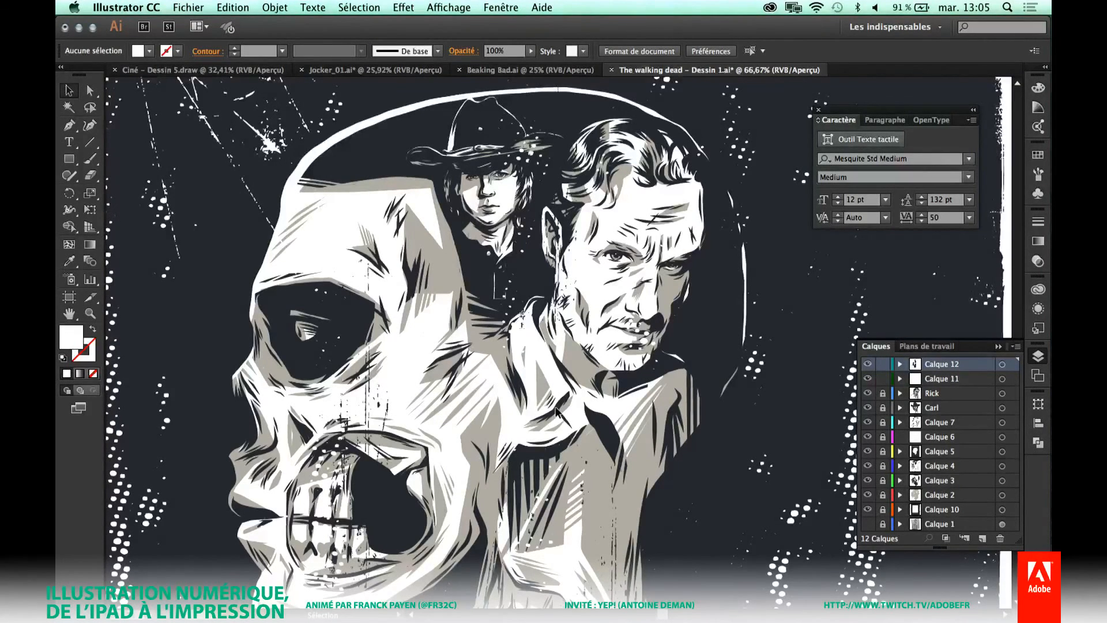
key("super+minus")
key("super+minus")
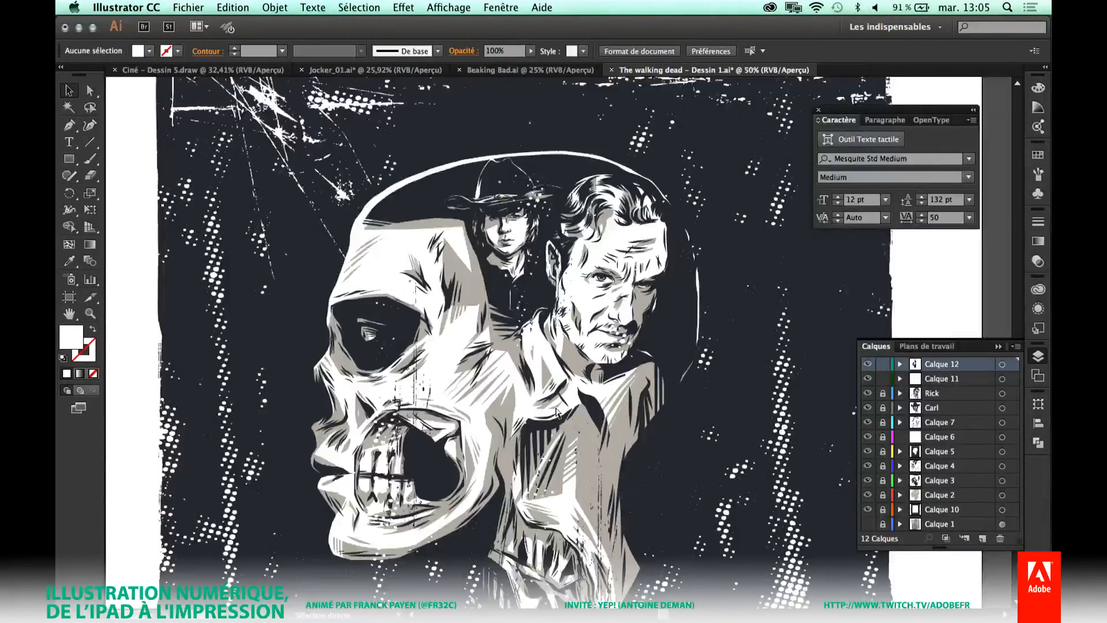
scroll(502, 340, "down", 5)
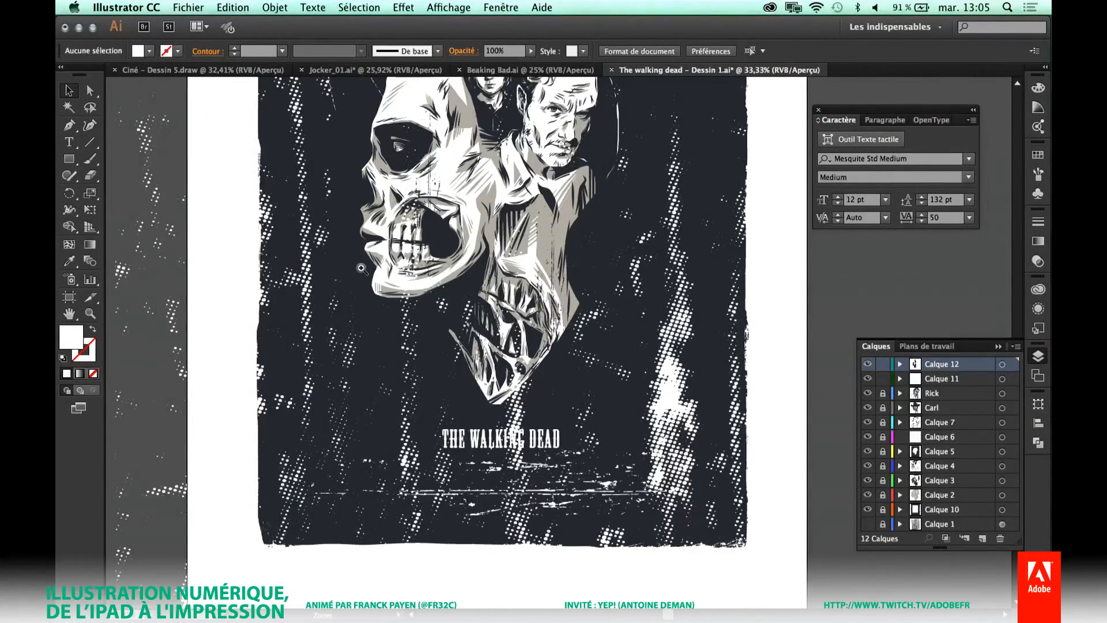
key("super+space")
scroll(411, 231, "up", 4)
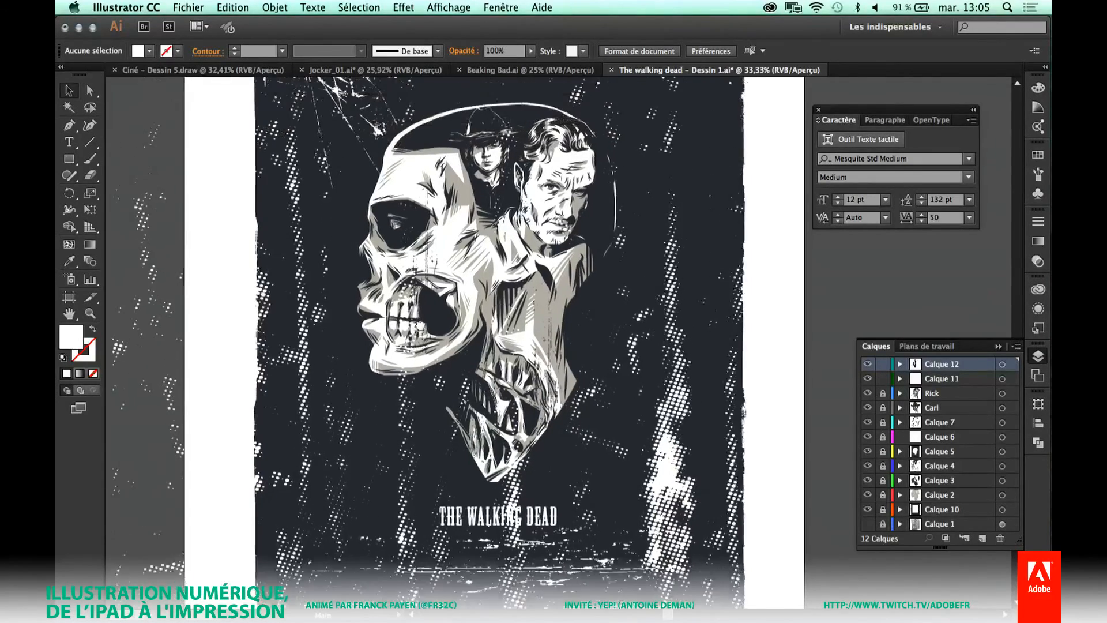
left_click_drag(335, 138, 636, 381)
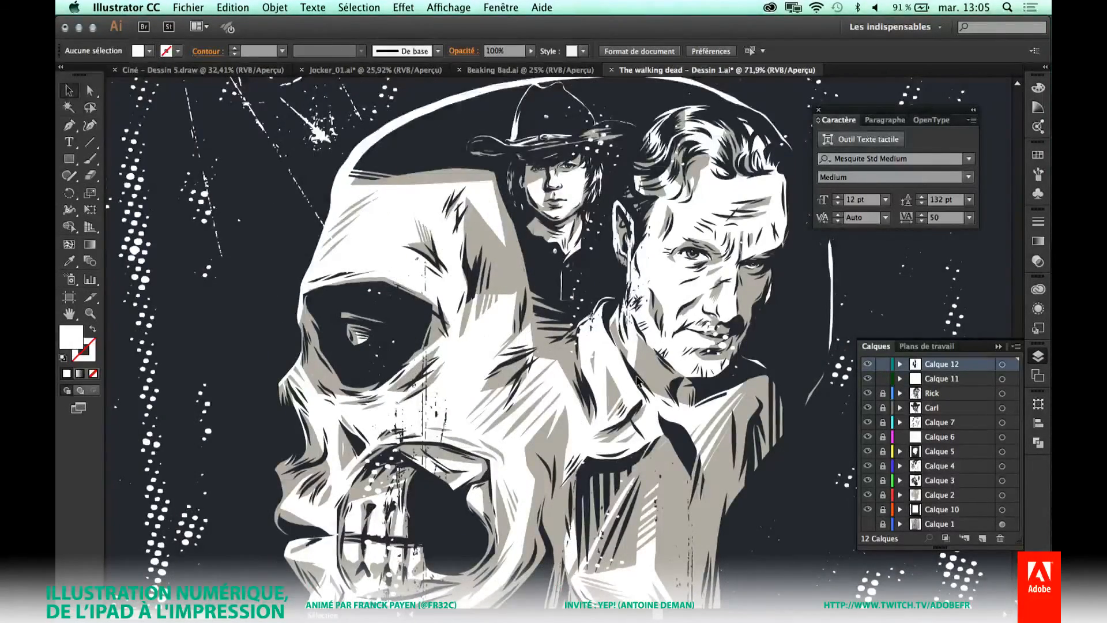